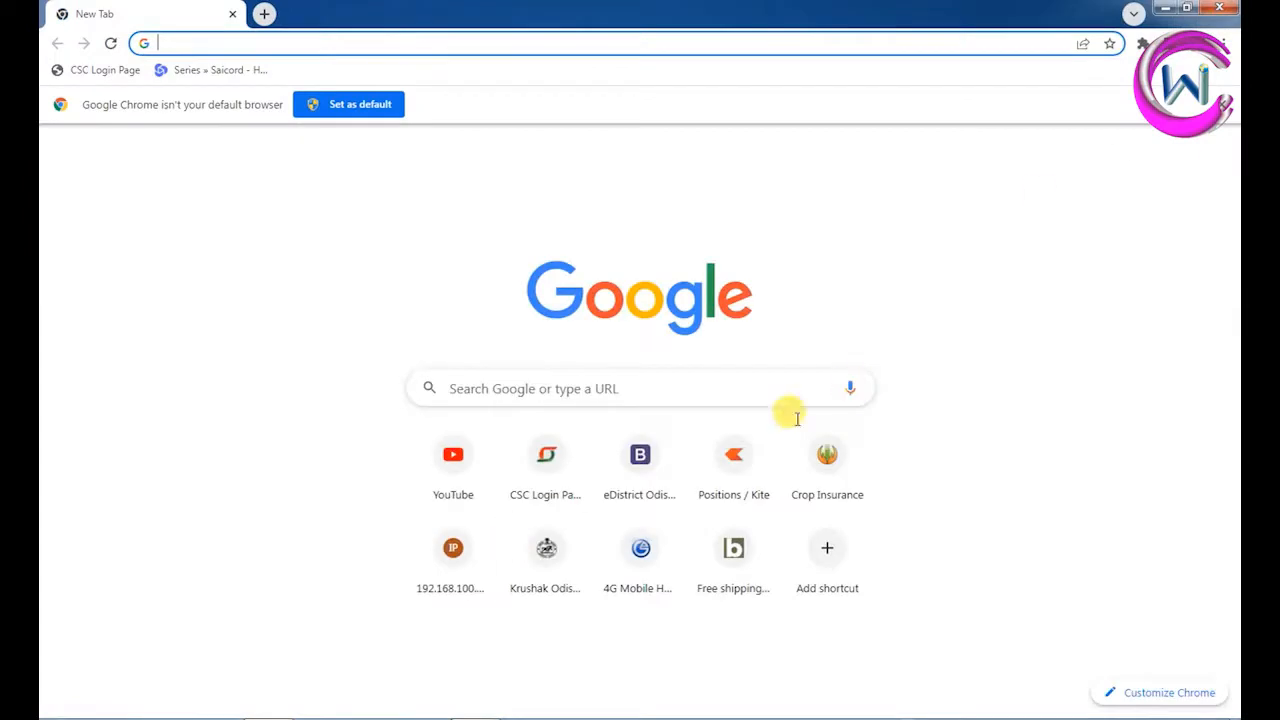
Step: Dismiss the default-browser notice and search Google Chrome for PFMS
click(1226, 105)
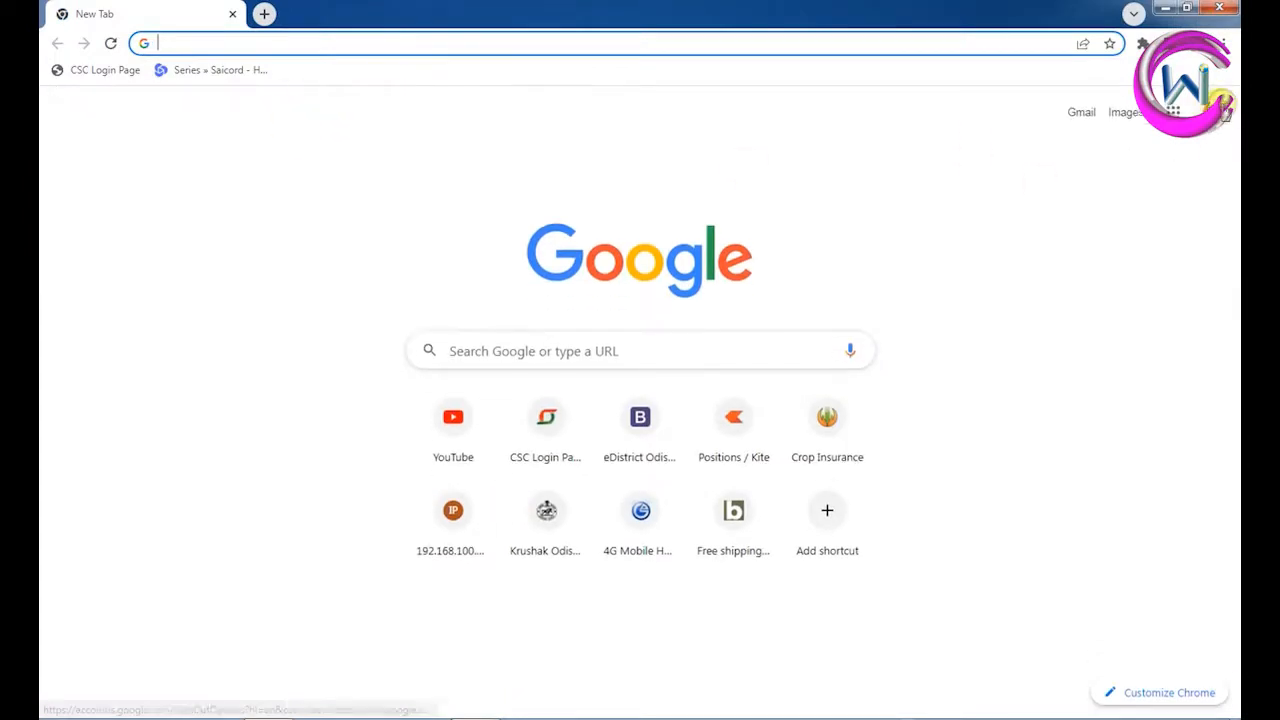
click(388, 41)
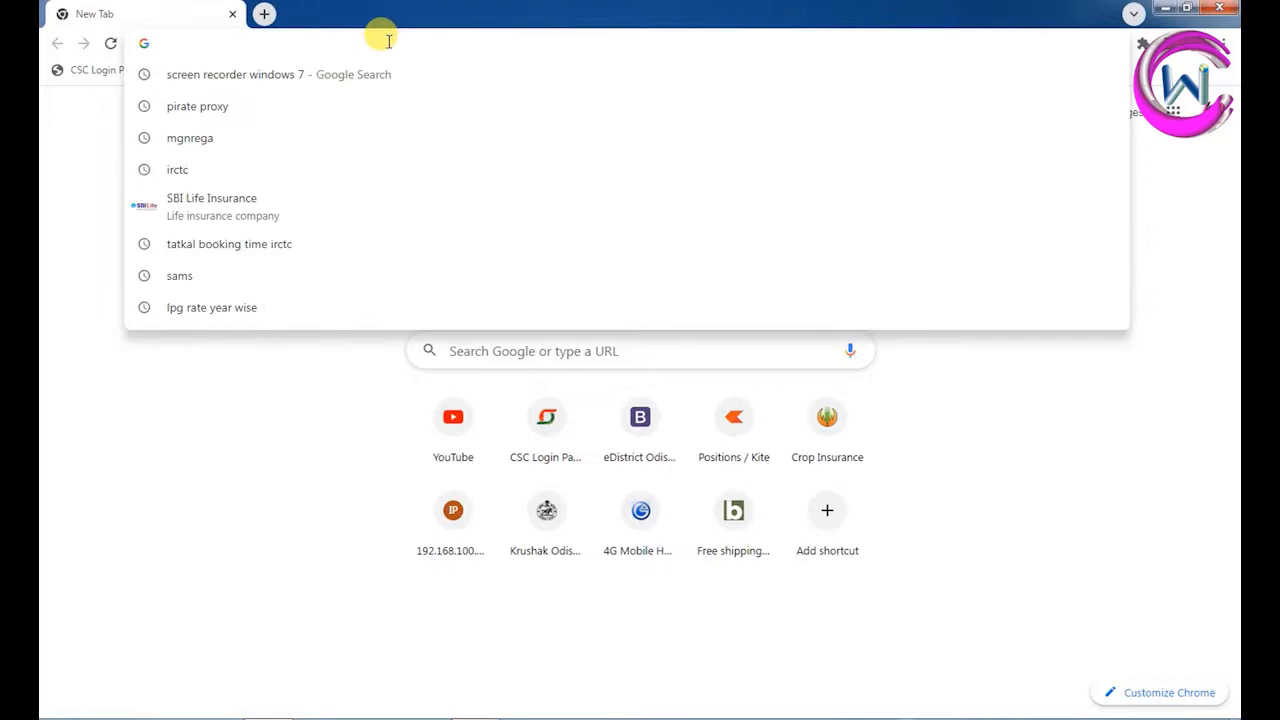
text(PFMS)
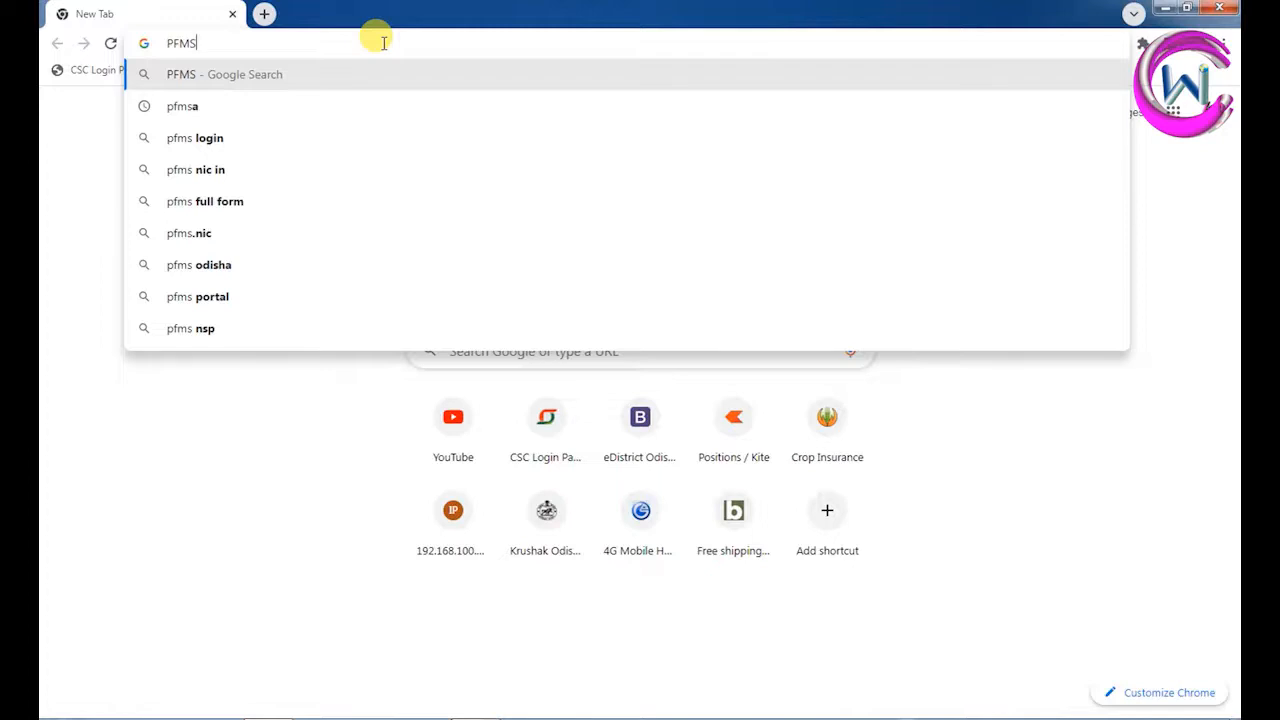
key(Return)
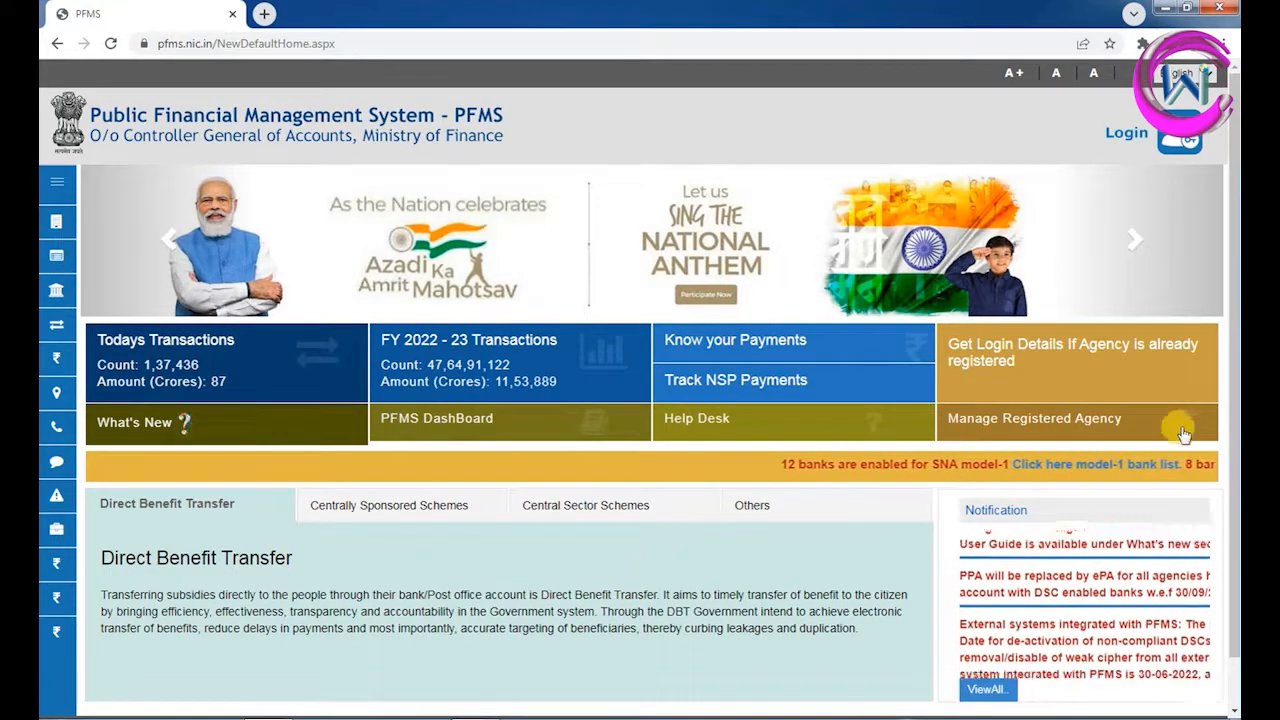
Step: Sign in to PFMS, replacing the prefilled username with the agency user id
click(1128, 141)
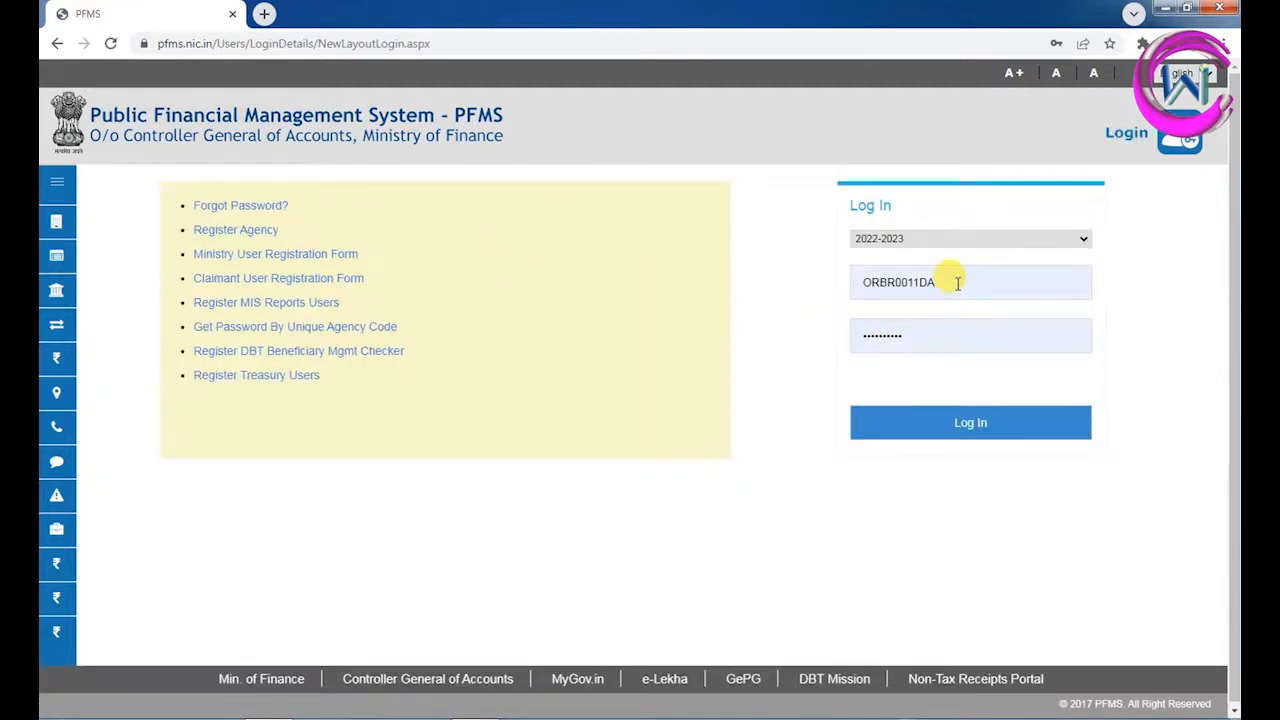
drag(957, 283, 820, 286)
text(ORBR2001)
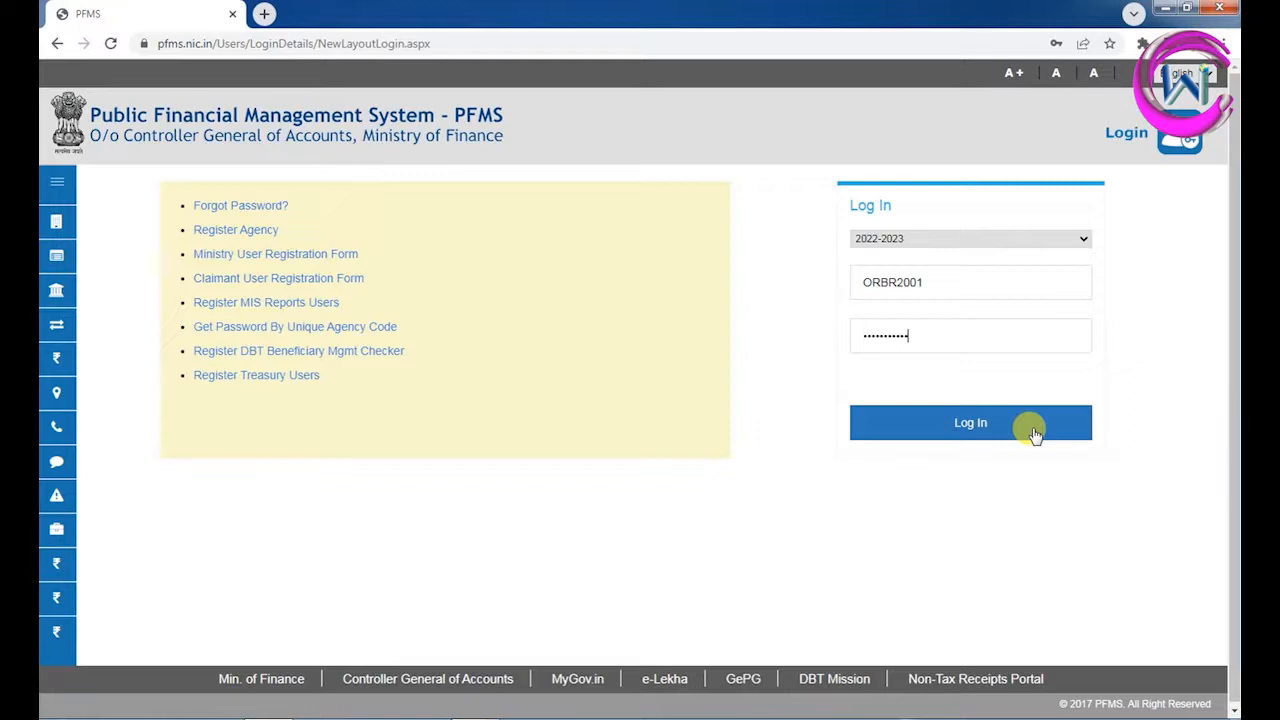
click(1033, 432)
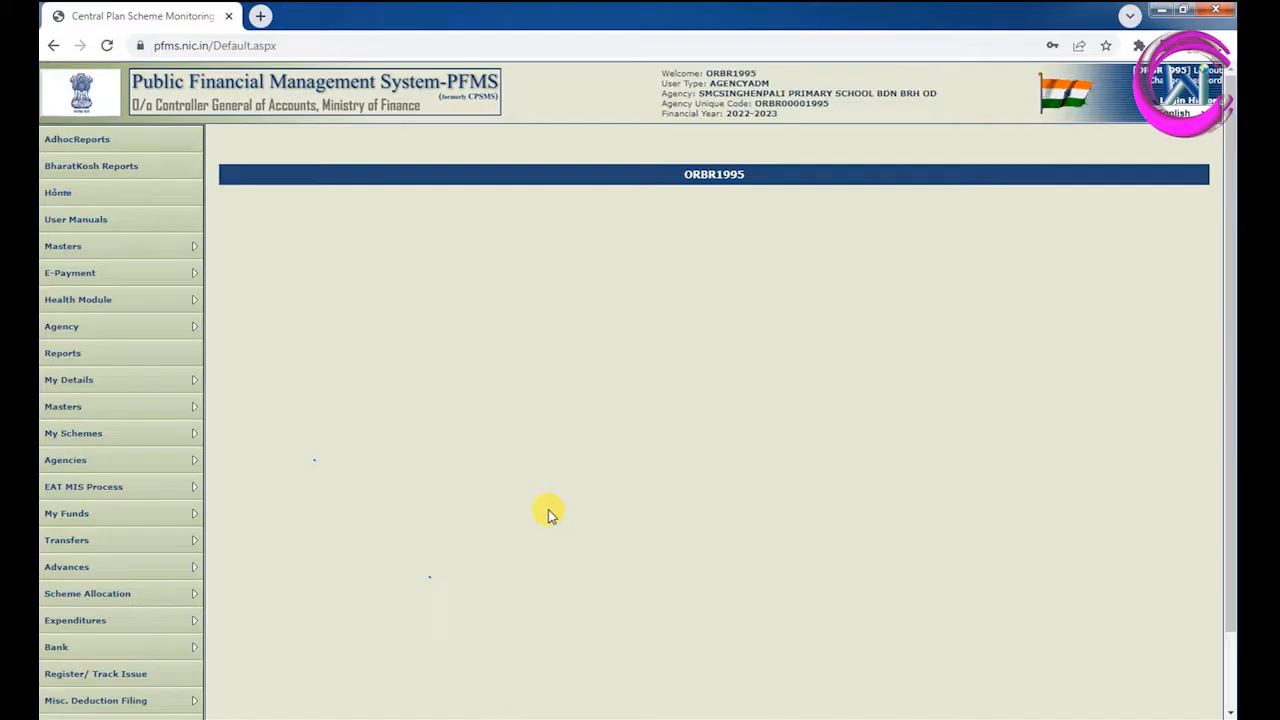
Step: Open Bank > Account Activation Epayment from the PFMS left menu
scroll(446, 503, down, 2)
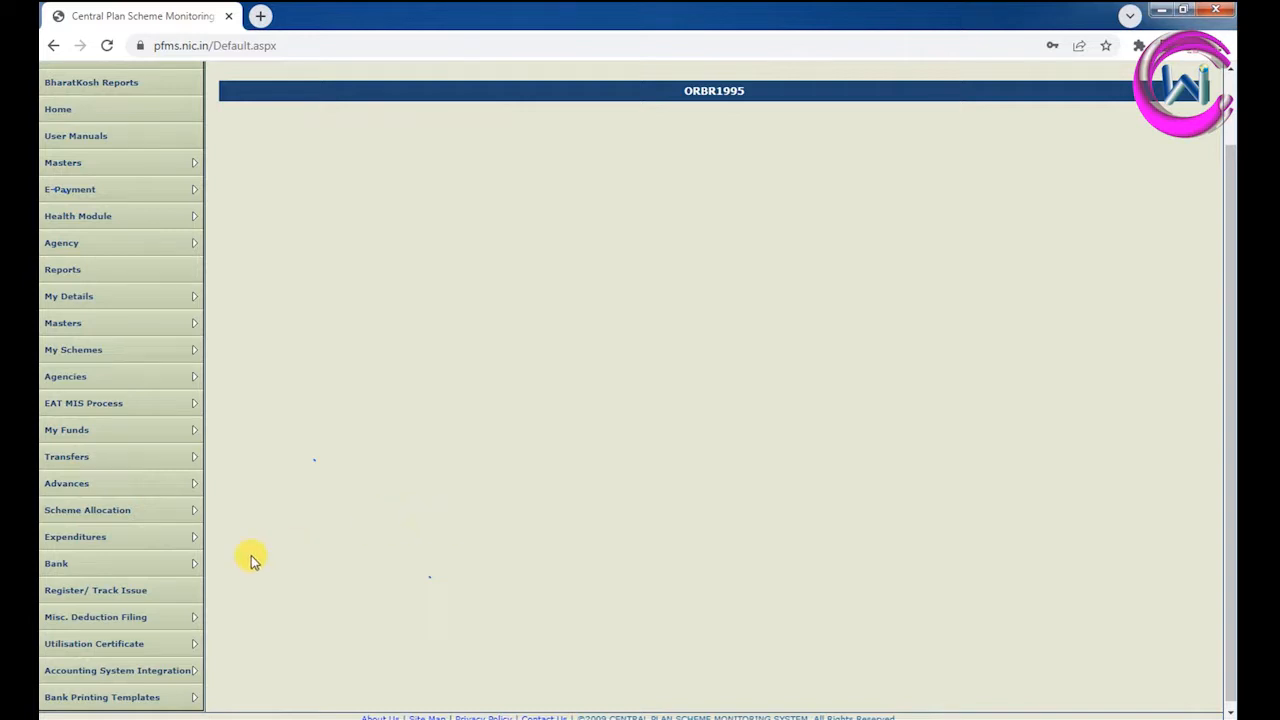
mouse_move(190, 563)
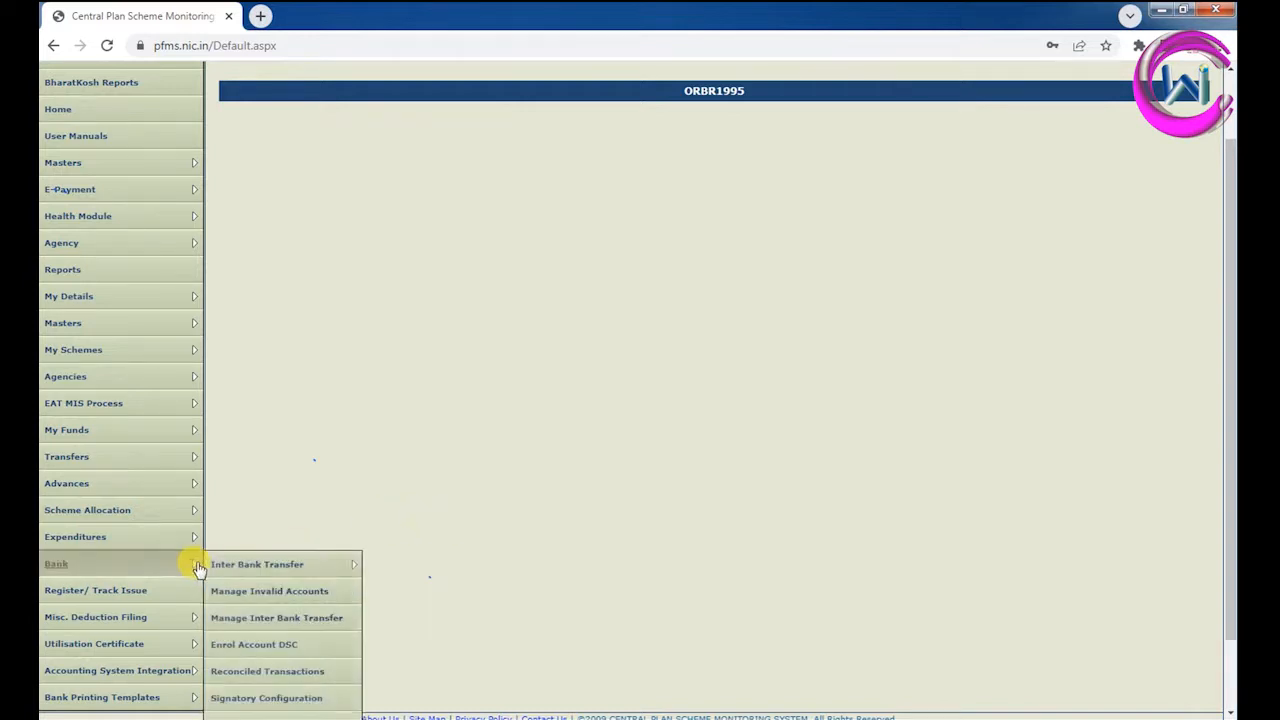
scroll(300, 580, down, 1)
scroll(325, 572, down, 1)
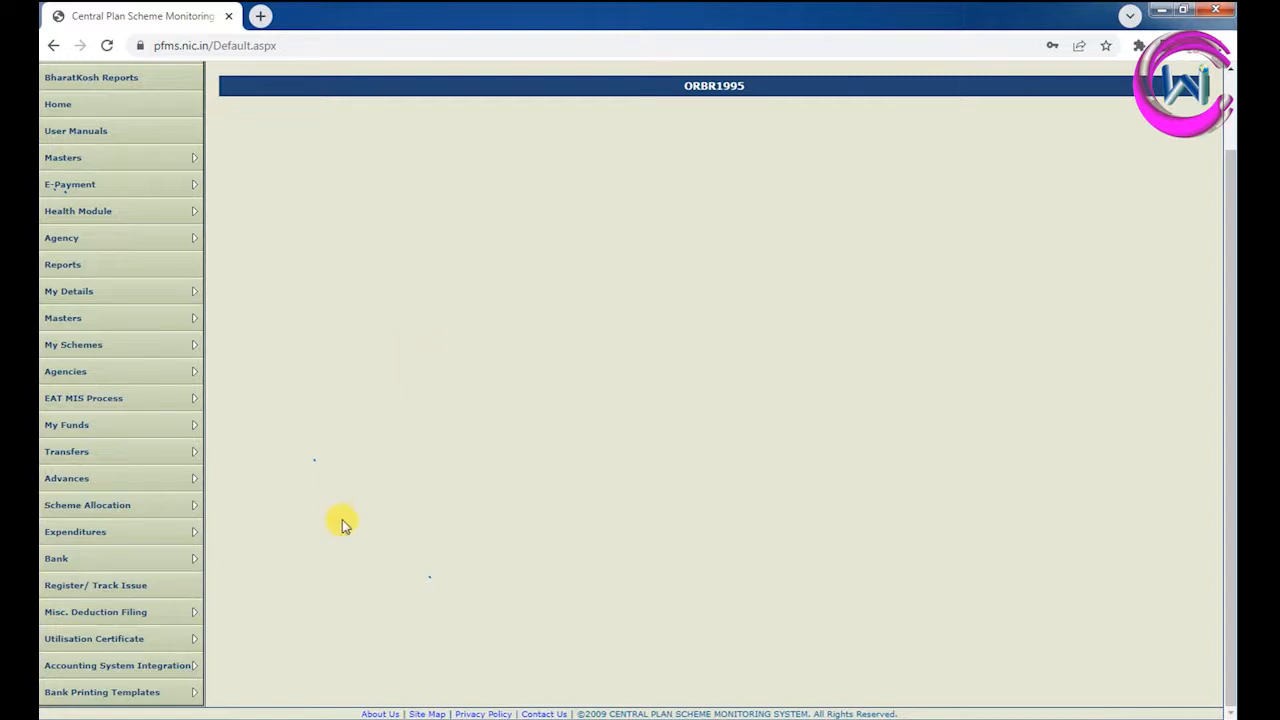
scroll(107, 564, down, 1)
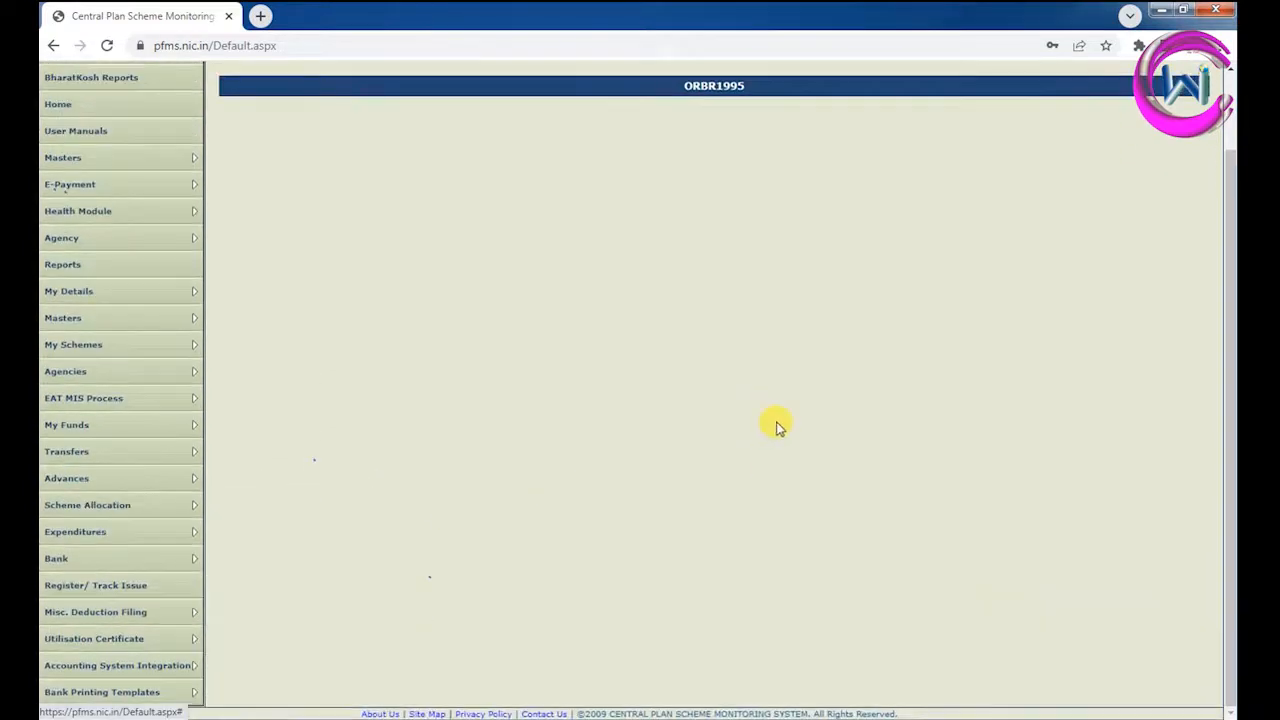
mouse_move(88, 548)
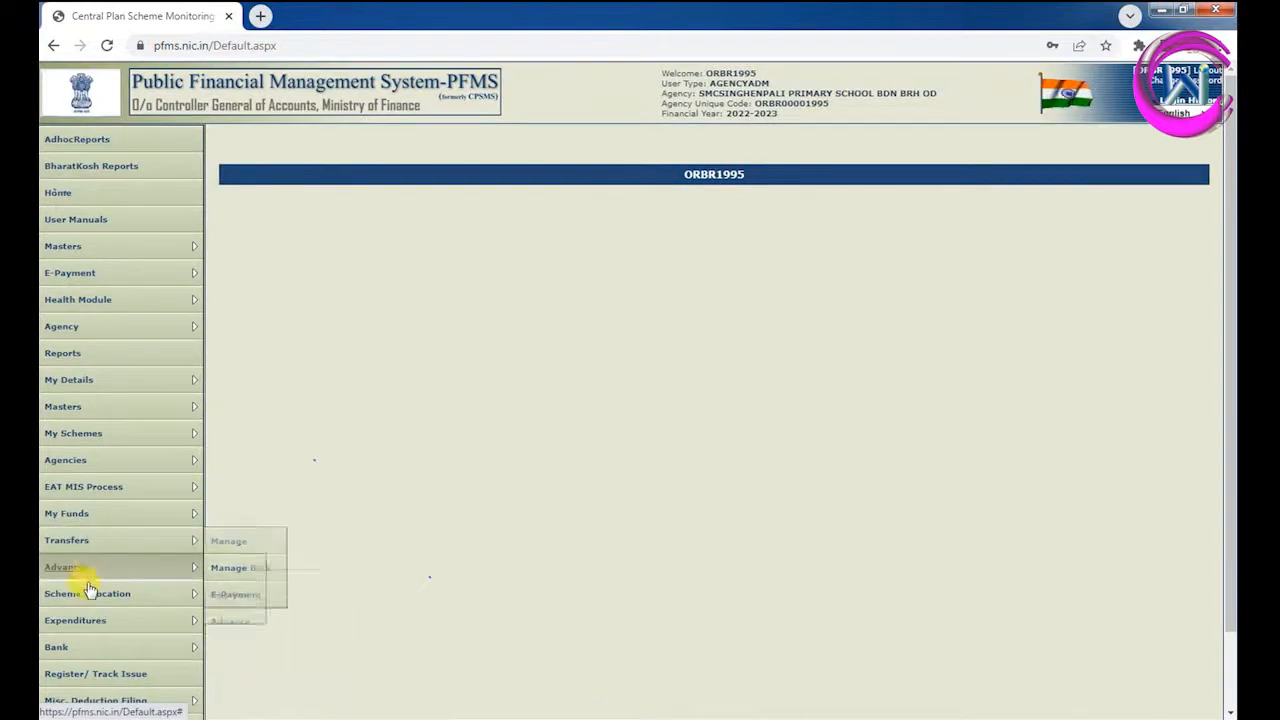
mouse_move(66, 647)
scroll(343, 677, down, 2)
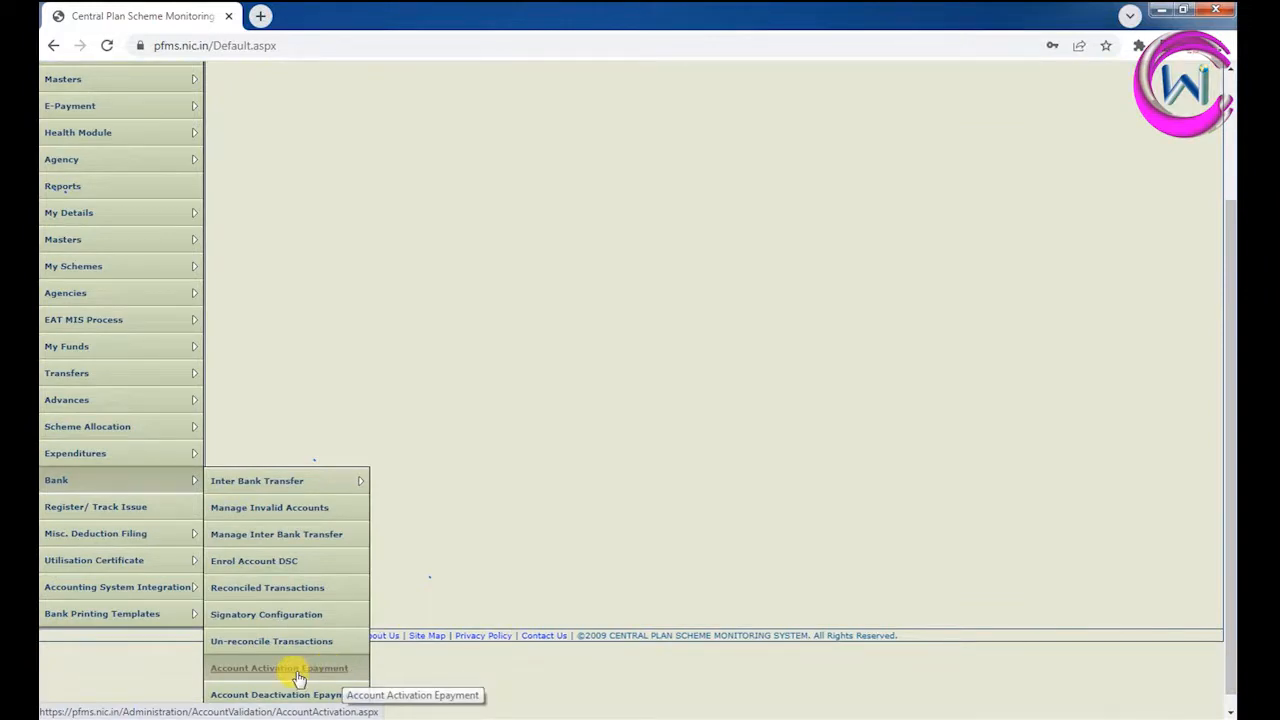
click(297, 674)
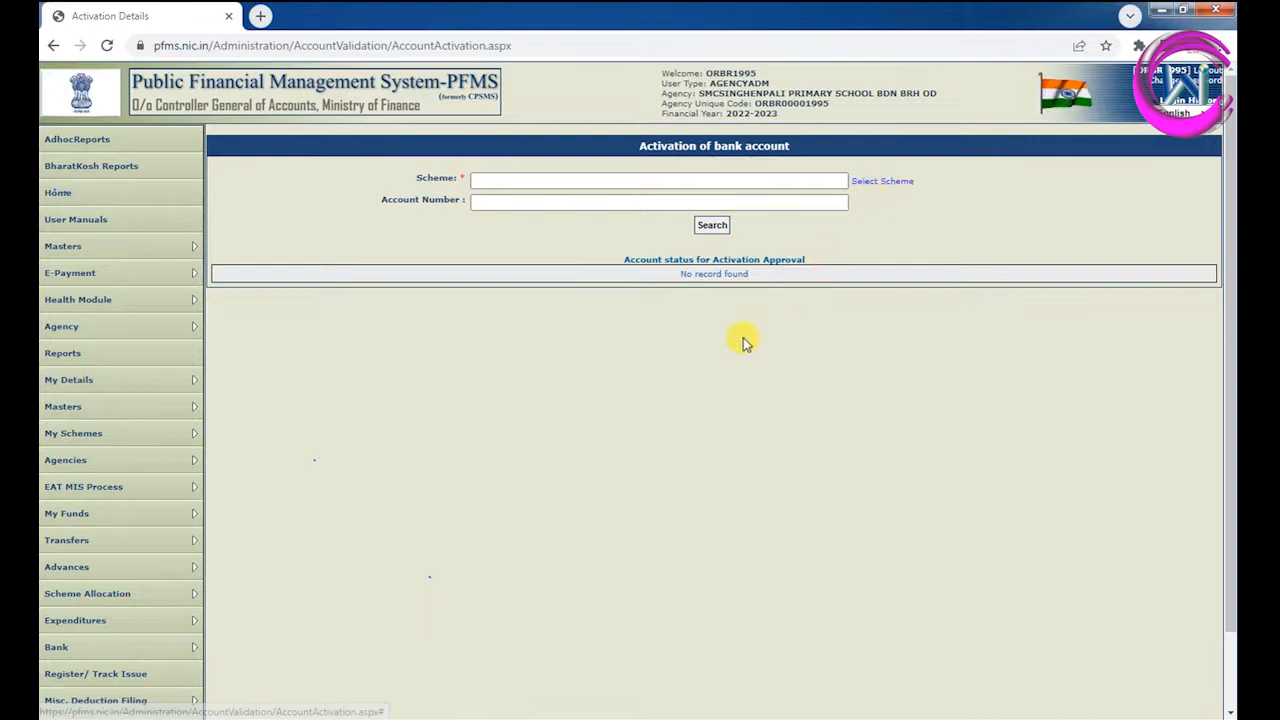
Step: Search schemes for OR12 and pick Samagra Shiksha, Odisha [OR12]
click(210, 62)
click(203, 106)
click(396, 62)
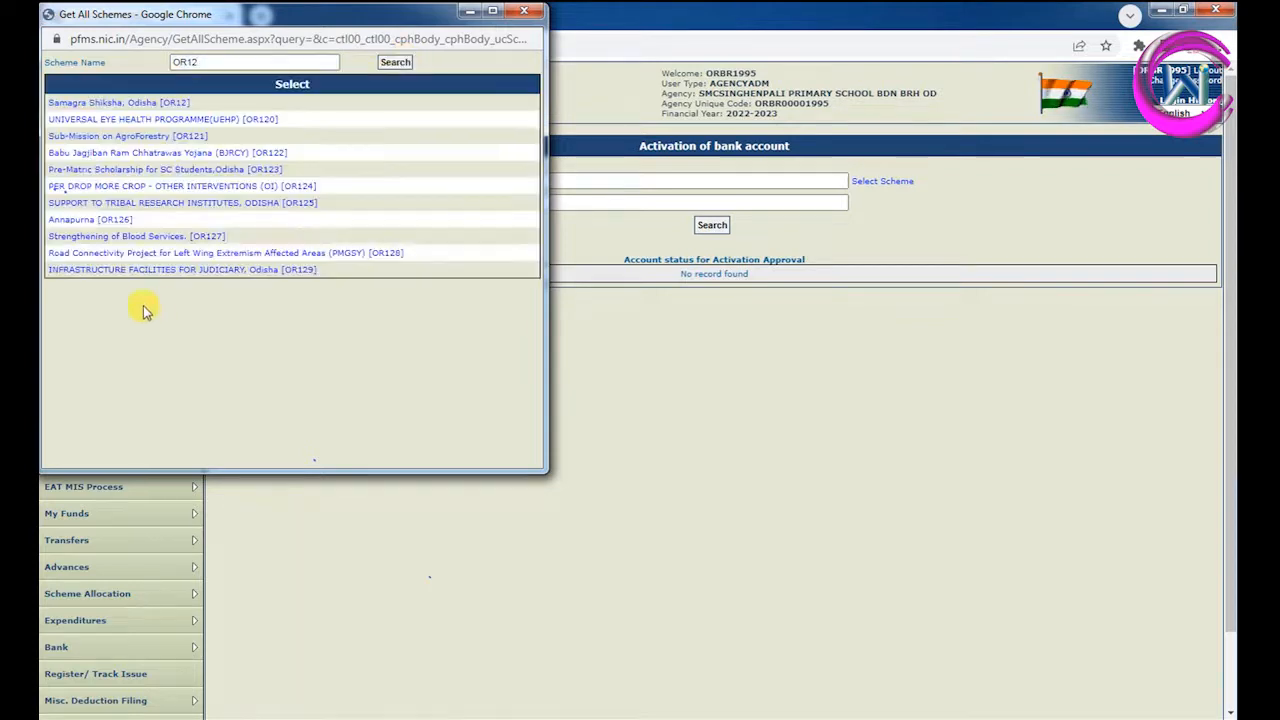
click(177, 101)
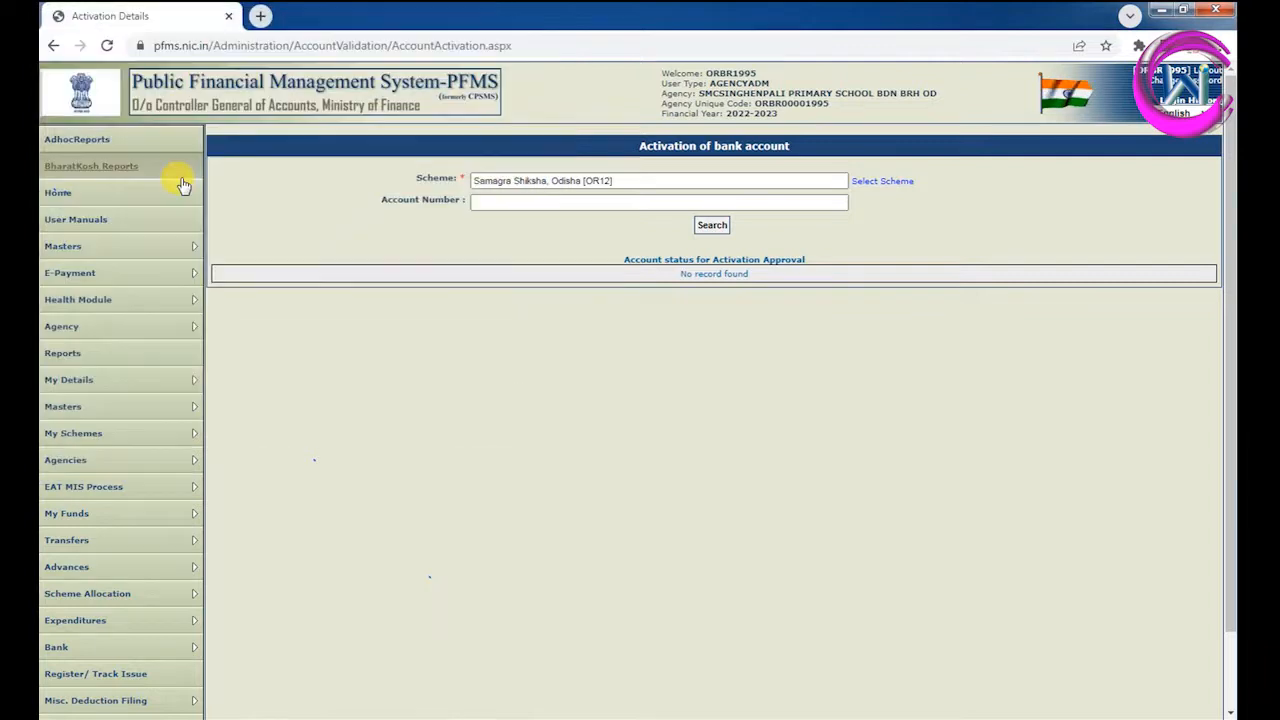
Step: Re-select Samagra Shiksha, Odisha [OR12] in the scheme picker and list its bank accounts
click(882, 184)
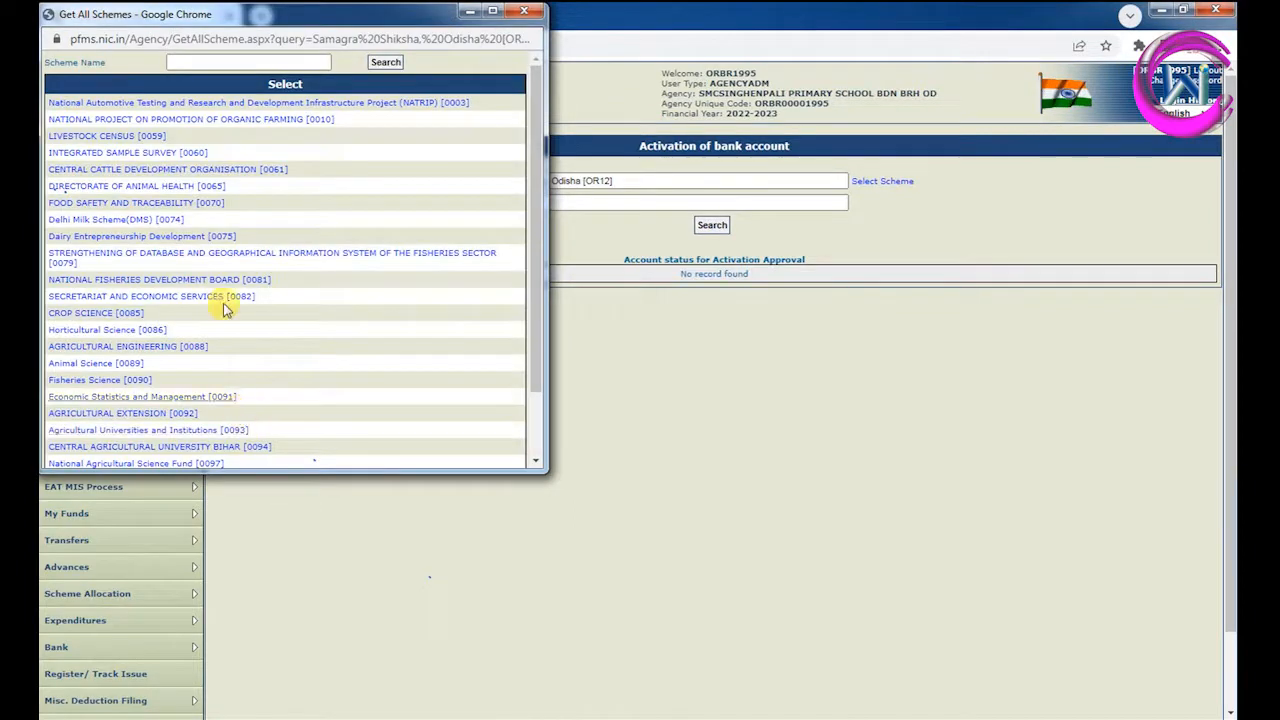
scroll(214, 250, down, 2)
scroll(214, 250, up, 3)
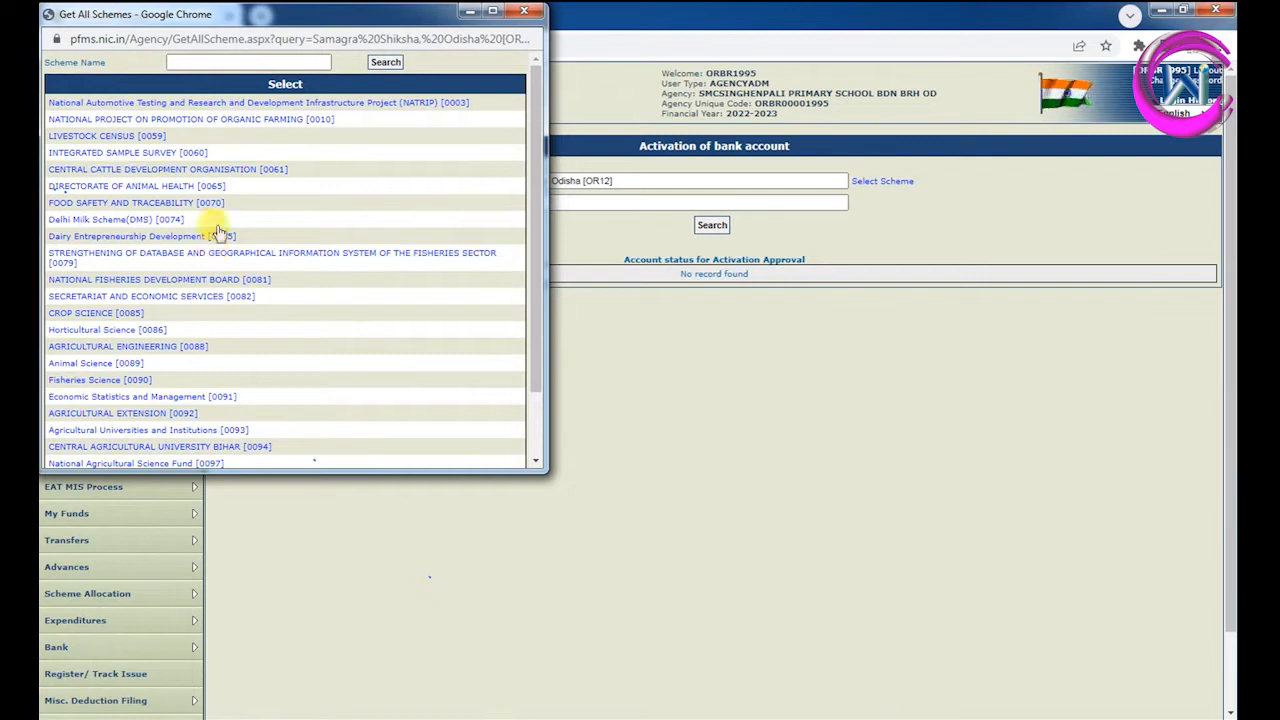
click(210, 62)
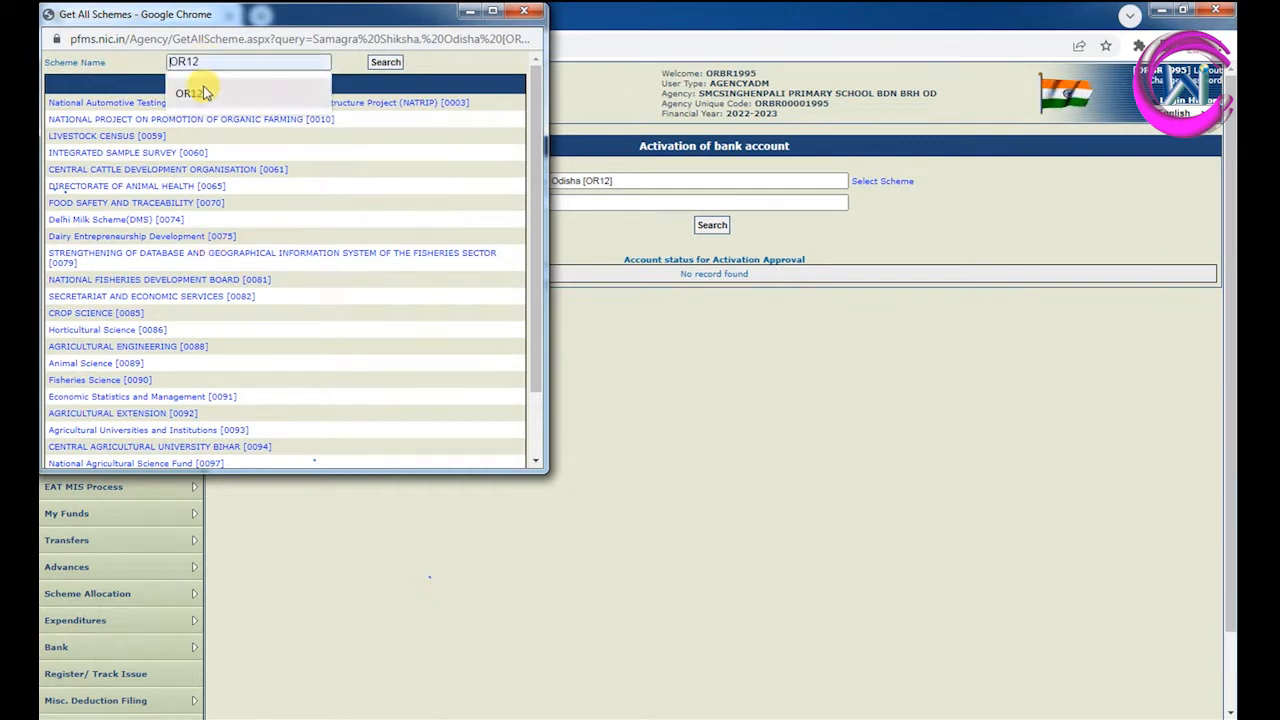
click(190, 93)
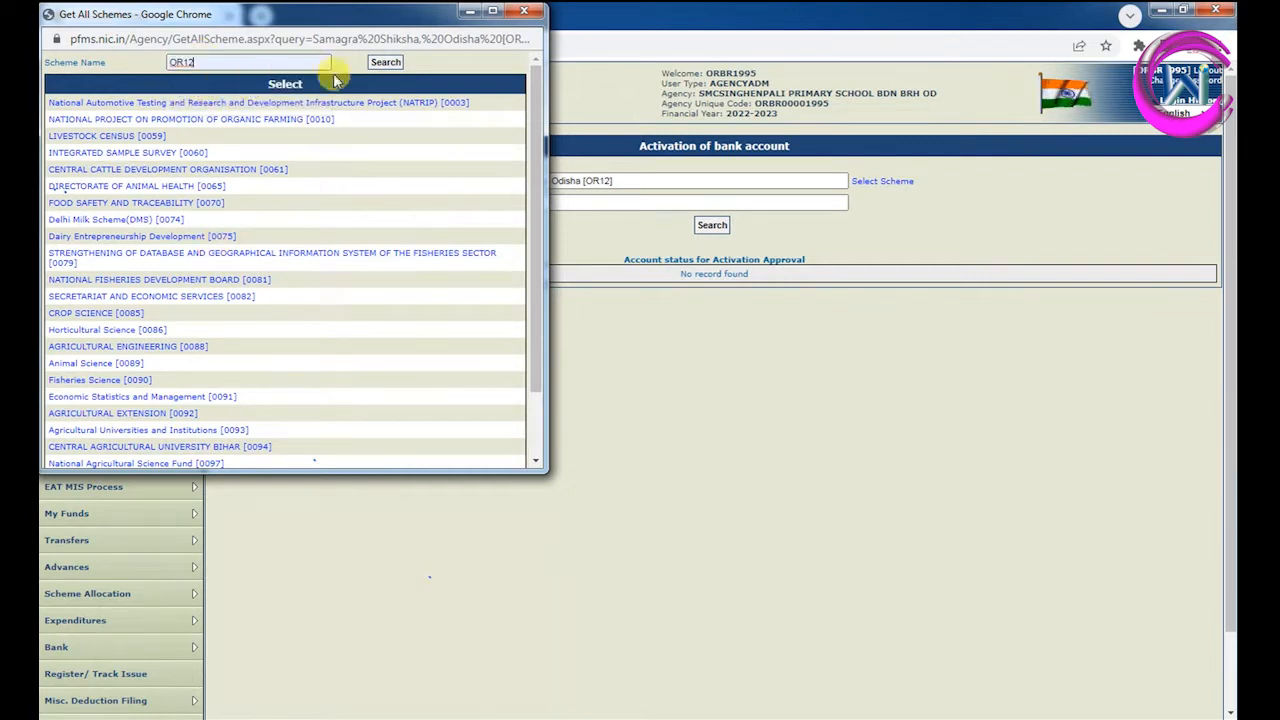
click(383, 64)
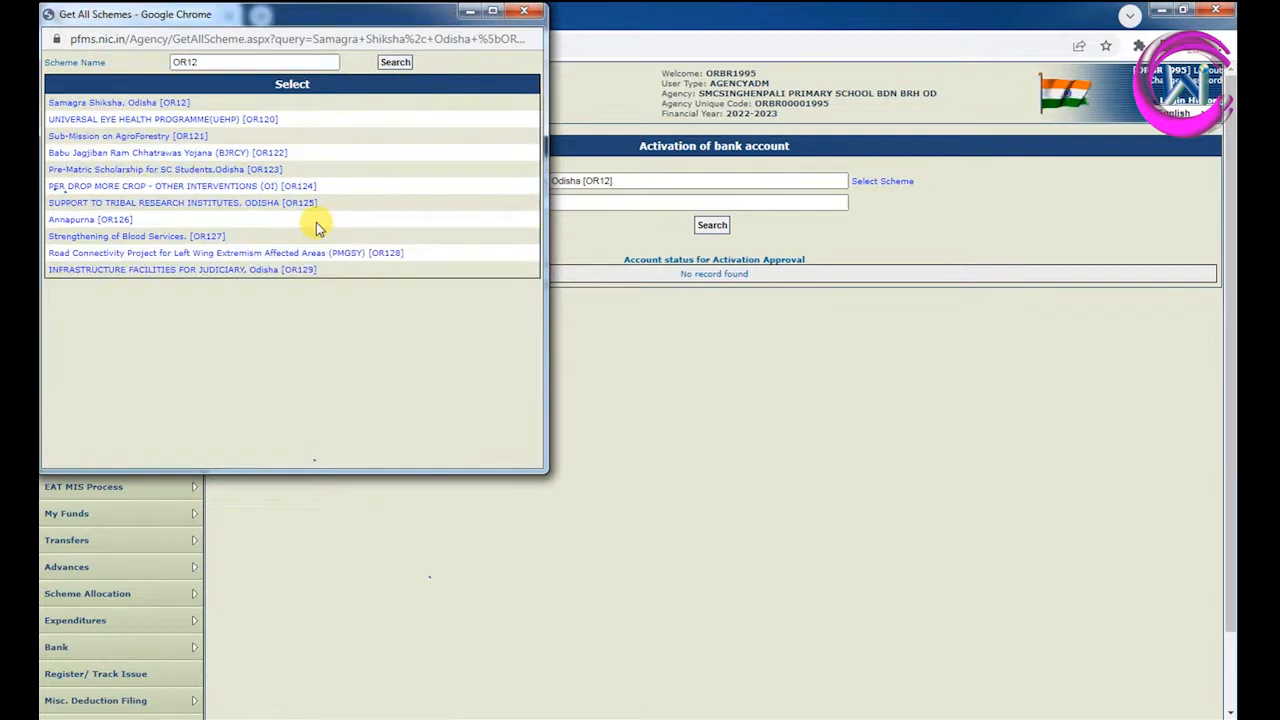
click(134, 101)
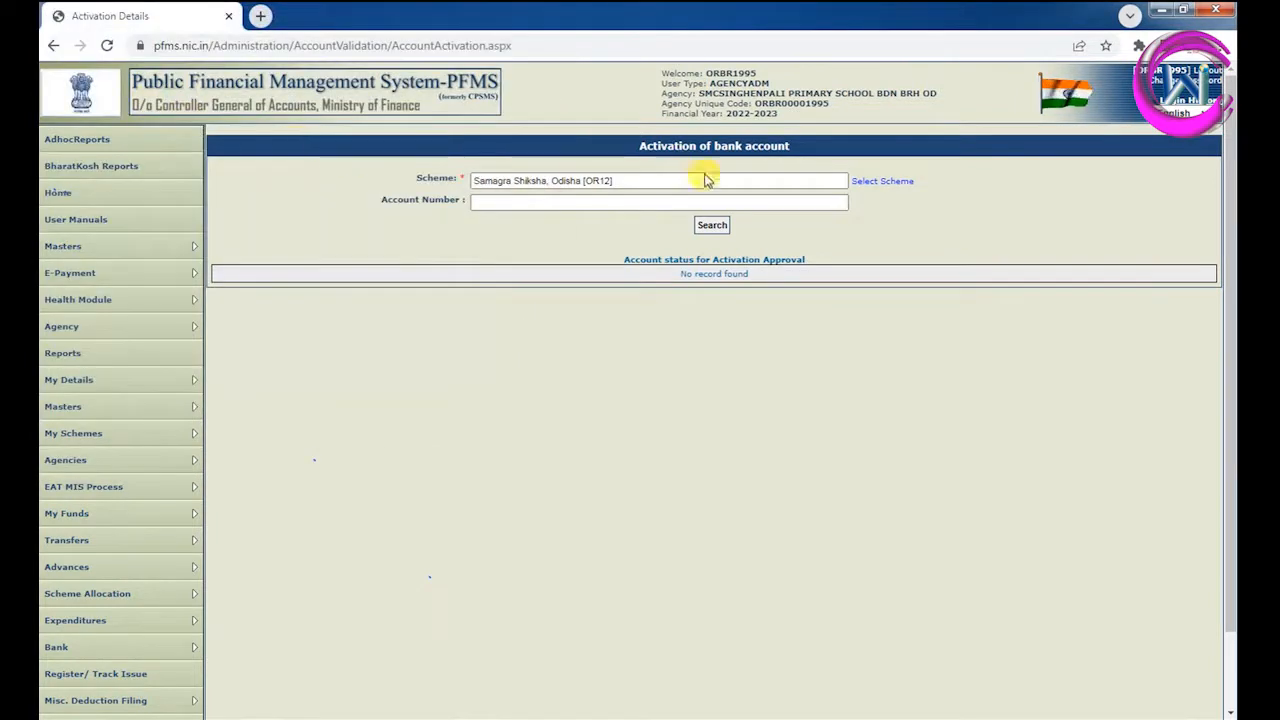
click(712, 226)
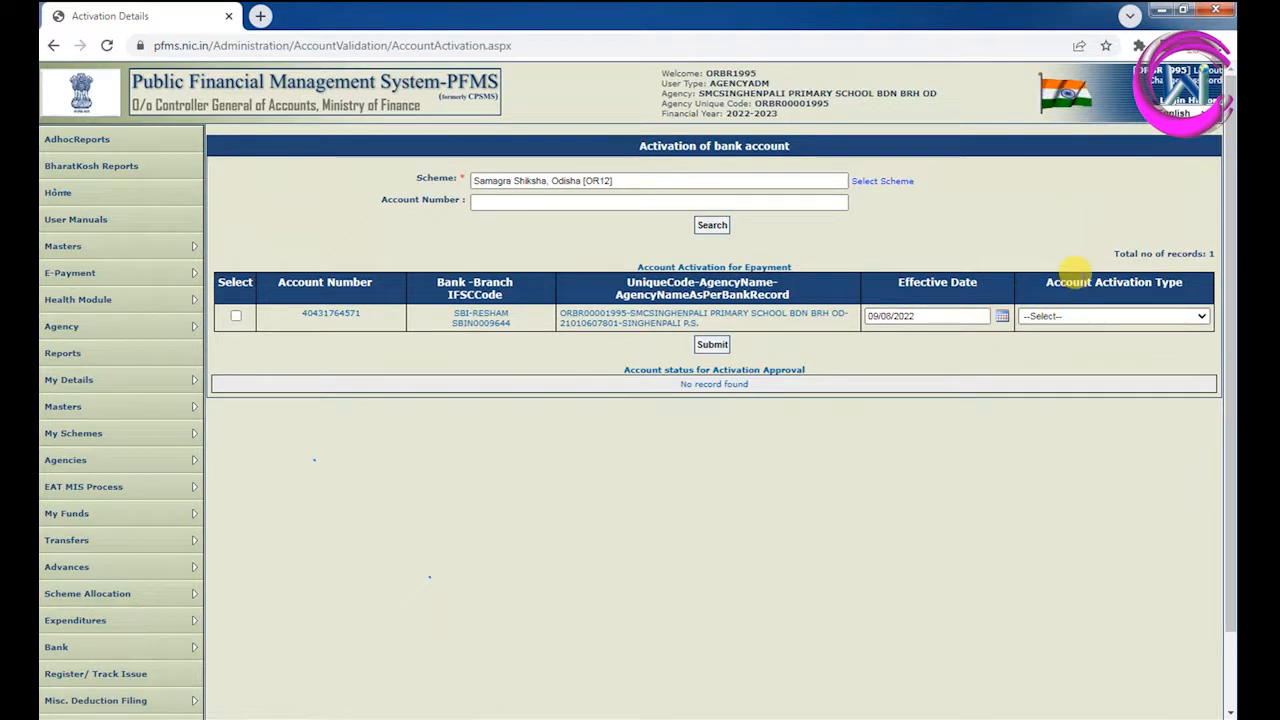
Step: Set the account's activation type to EPaymentUsingPrintAdvice, submit it and confirm
click(1089, 321)
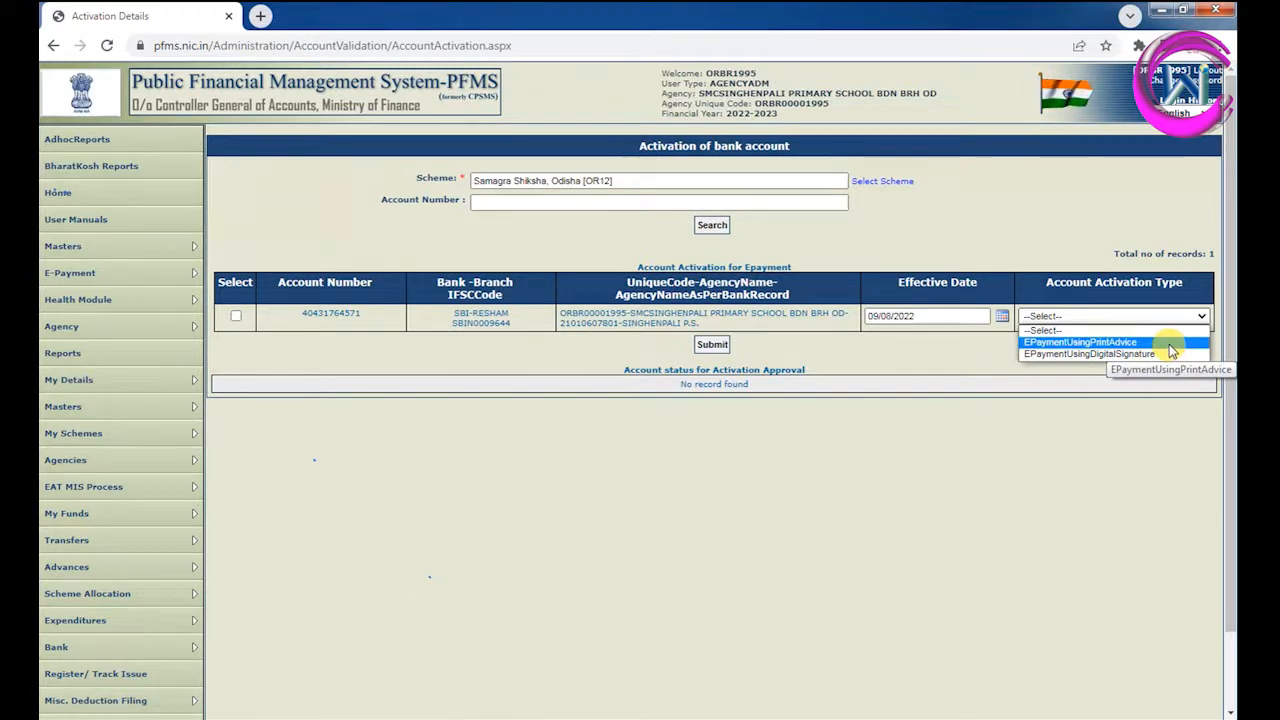
click(1166, 344)
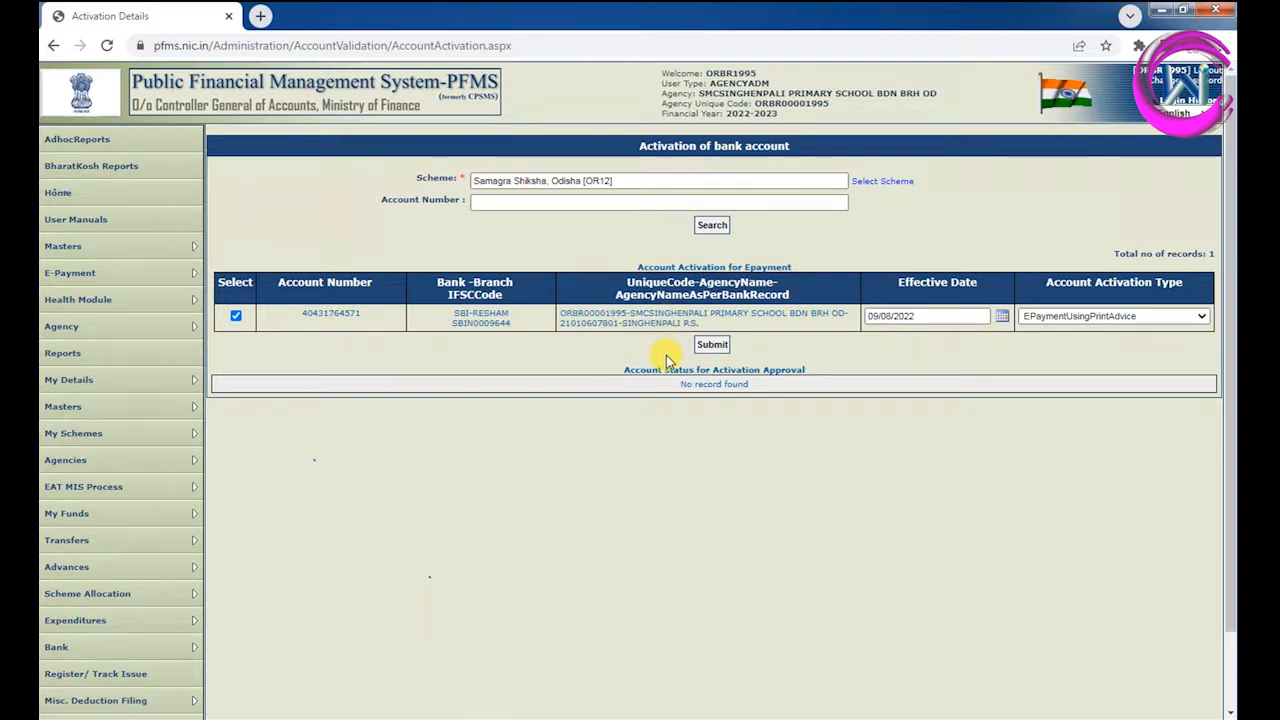
click(712, 345)
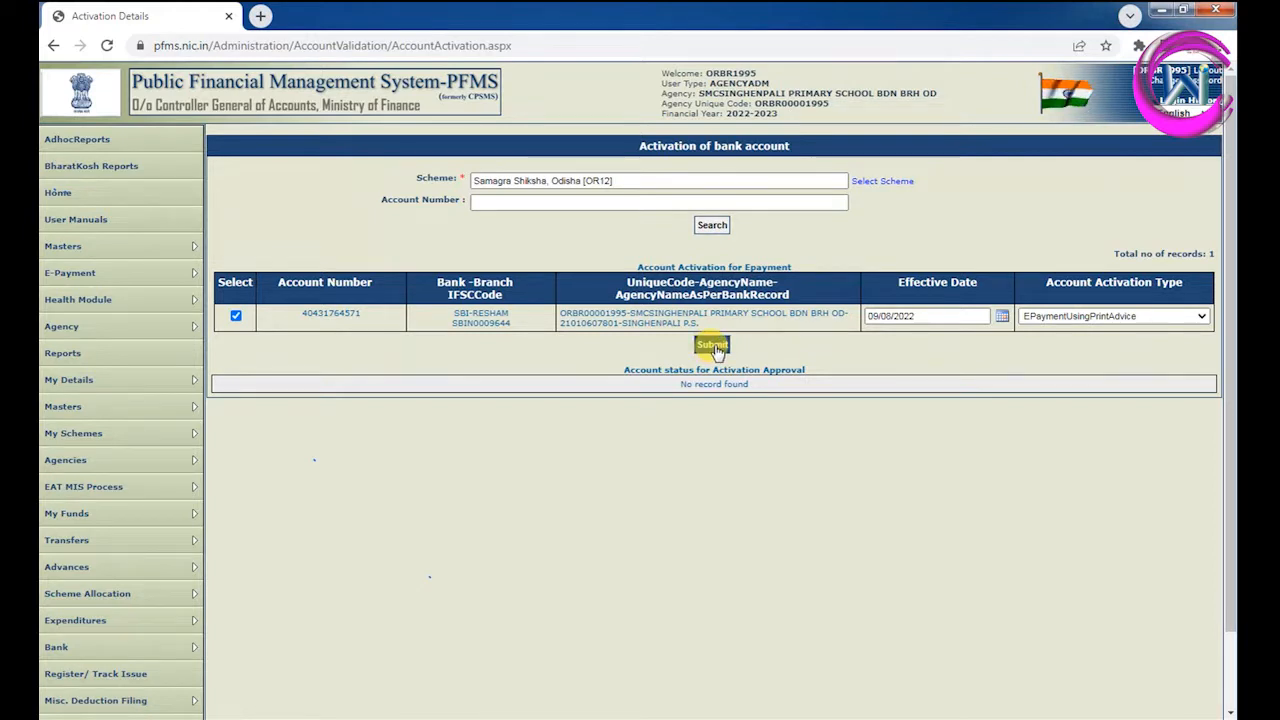
click(712, 345)
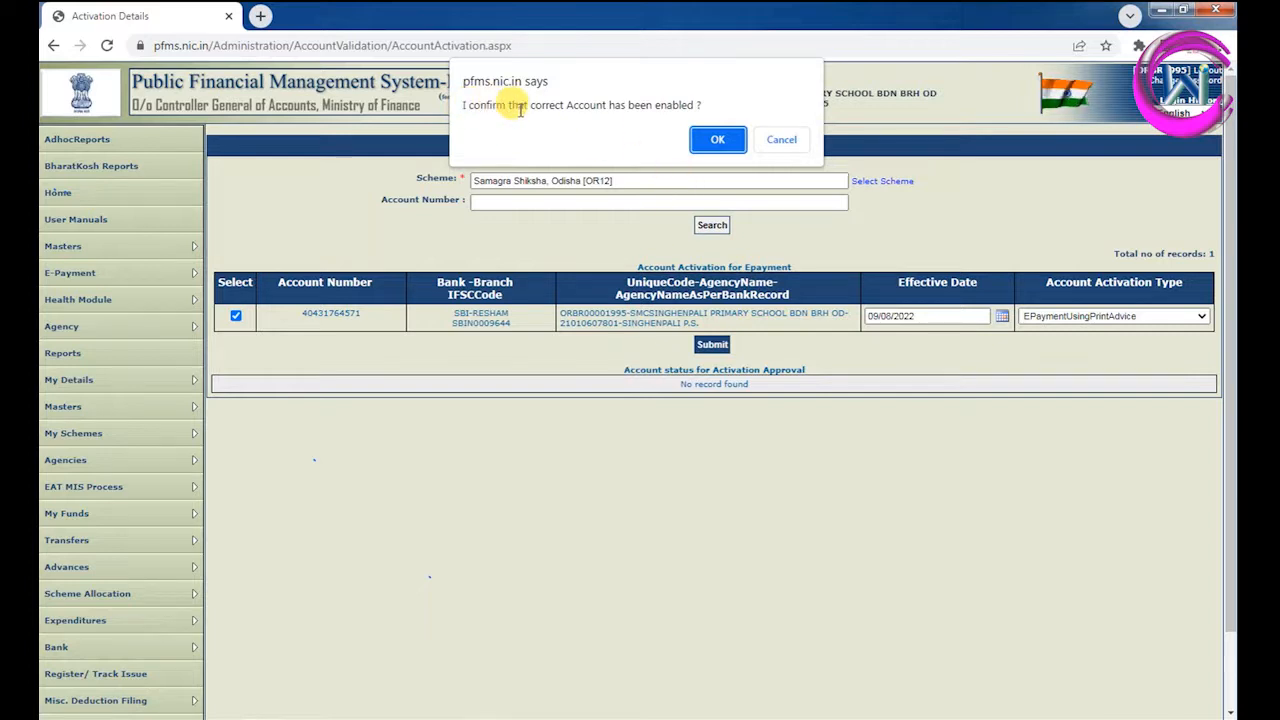
click(745, 140)
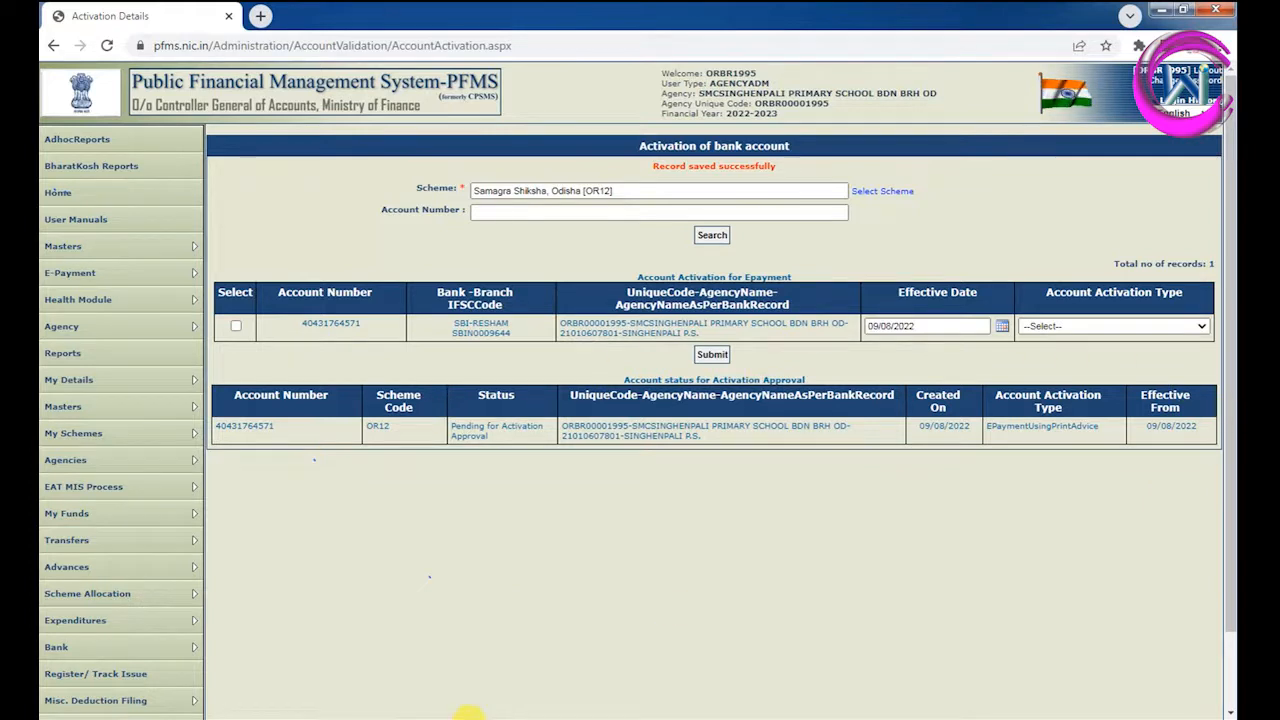
click(995, 661)
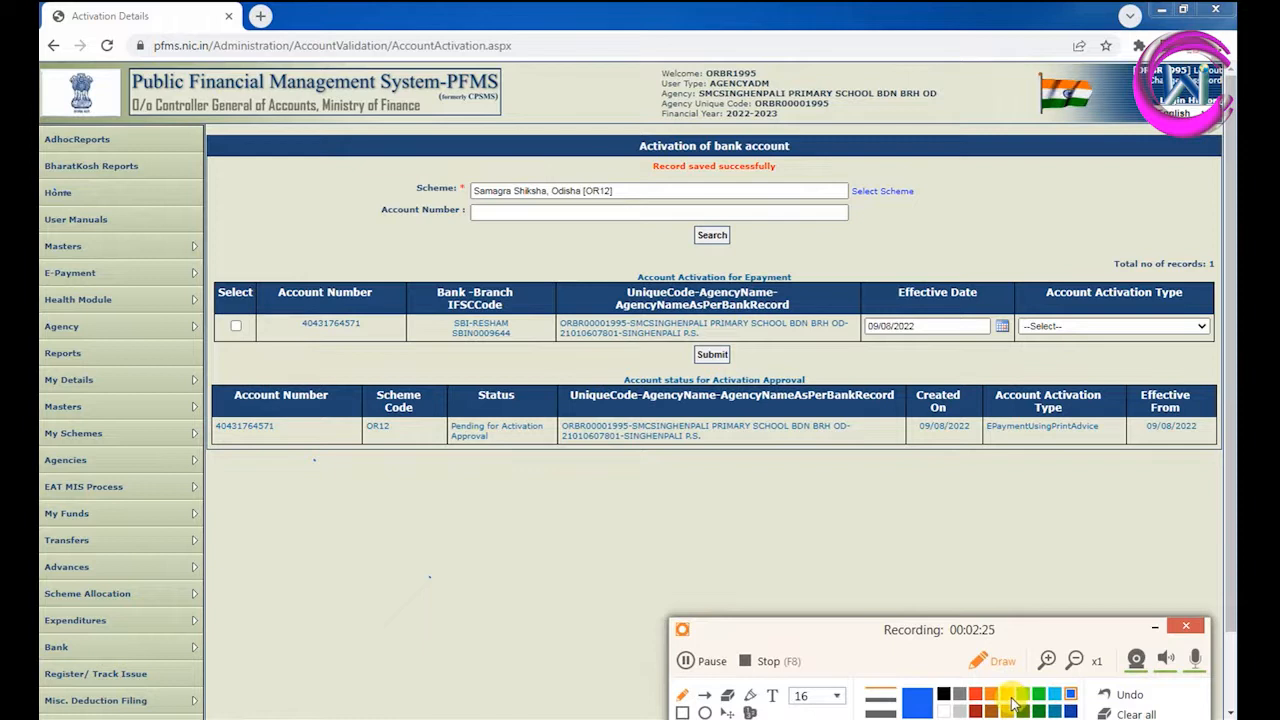
click(975, 693)
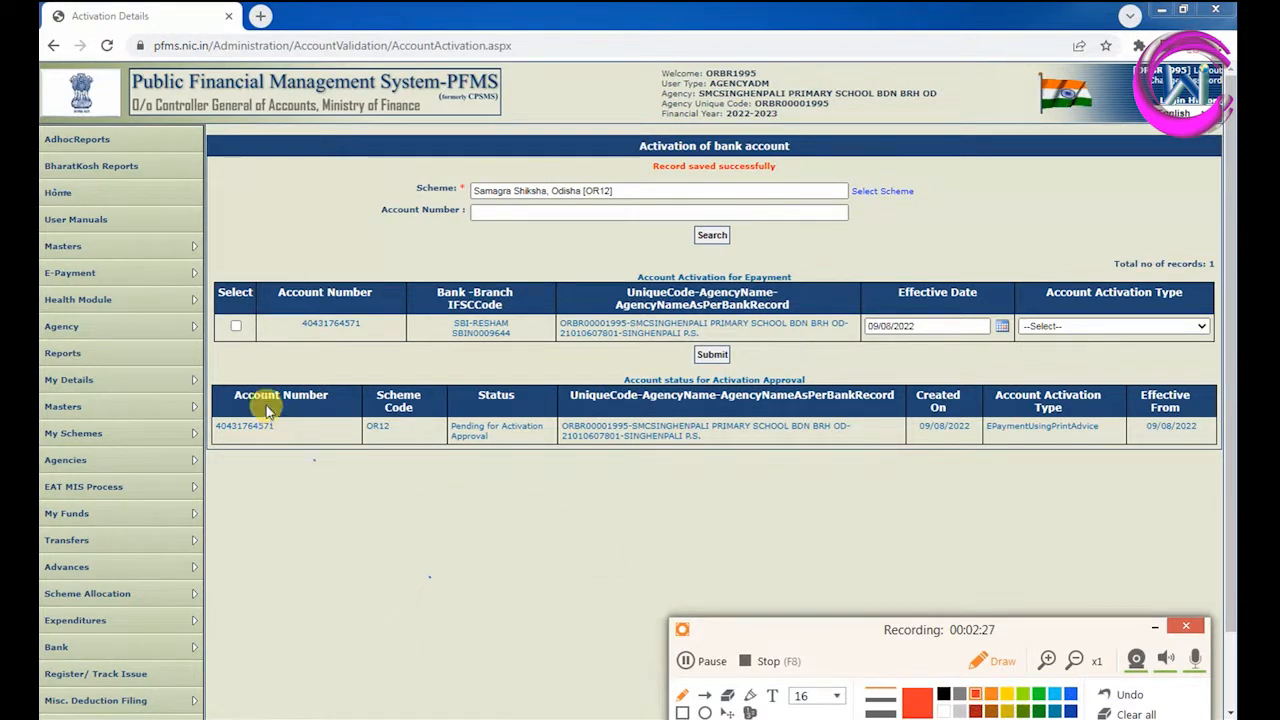
click(992, 660)
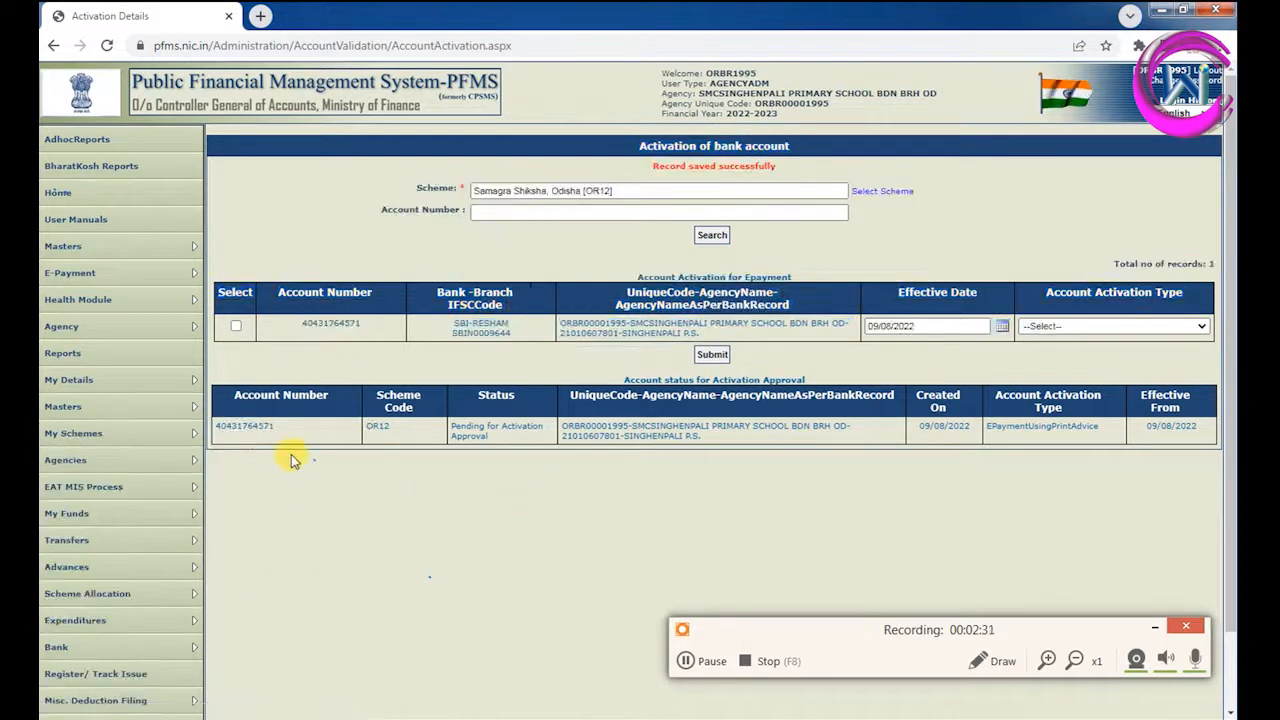
click(990, 661)
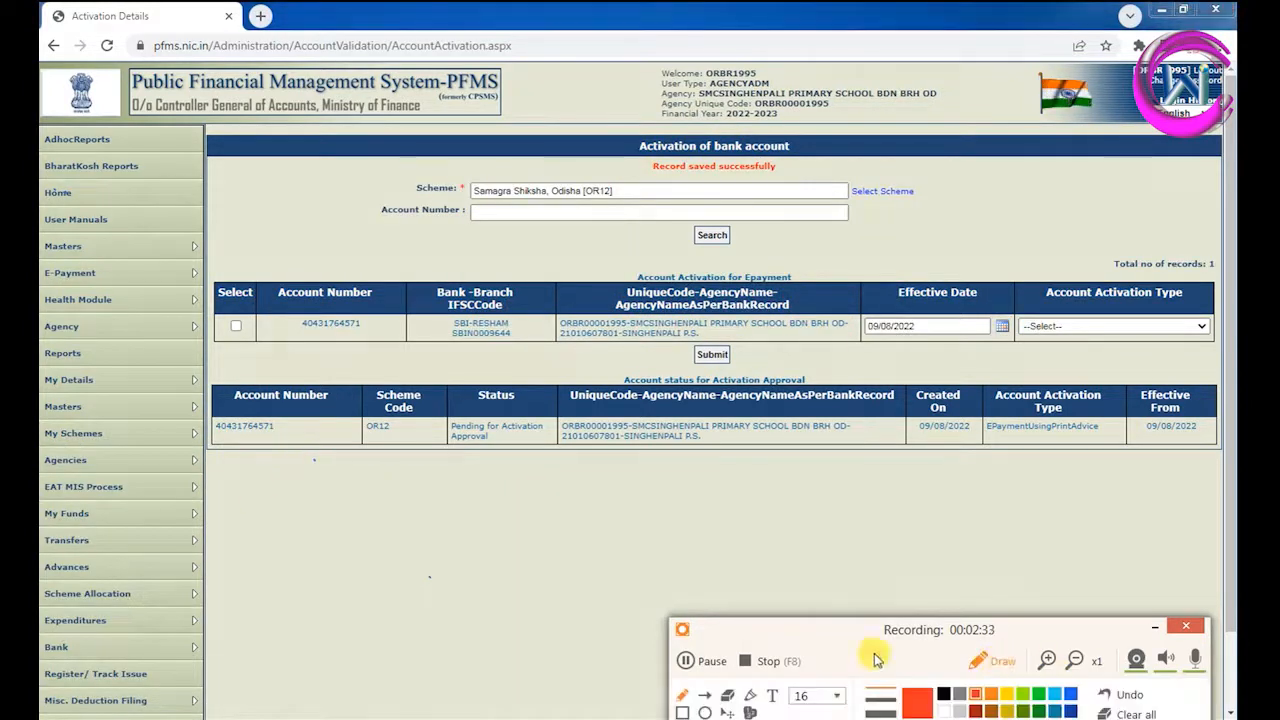
mouse_move(208, 459)
mouse_down()
mouse_move(1207, 458)
mouse_move(1195, 386)
mouse_move(225, 390)
mouse_move(216, 461)
mouse_up()
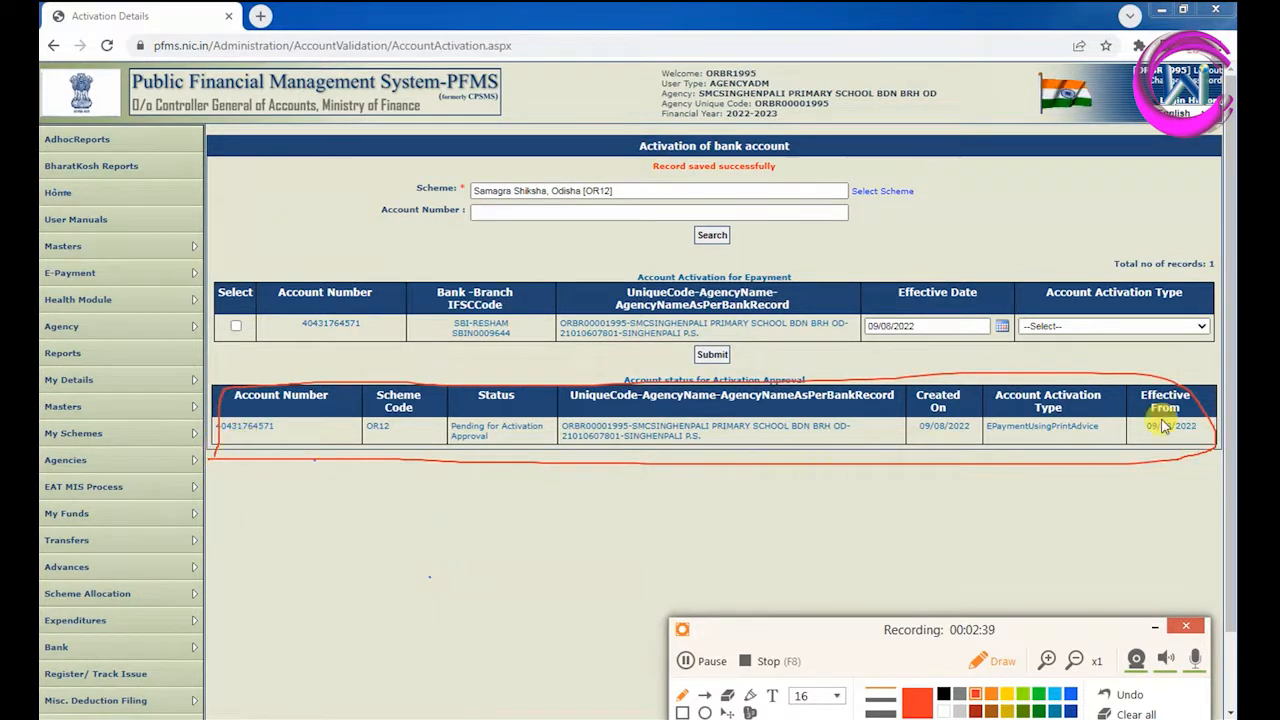
click(1162, 627)
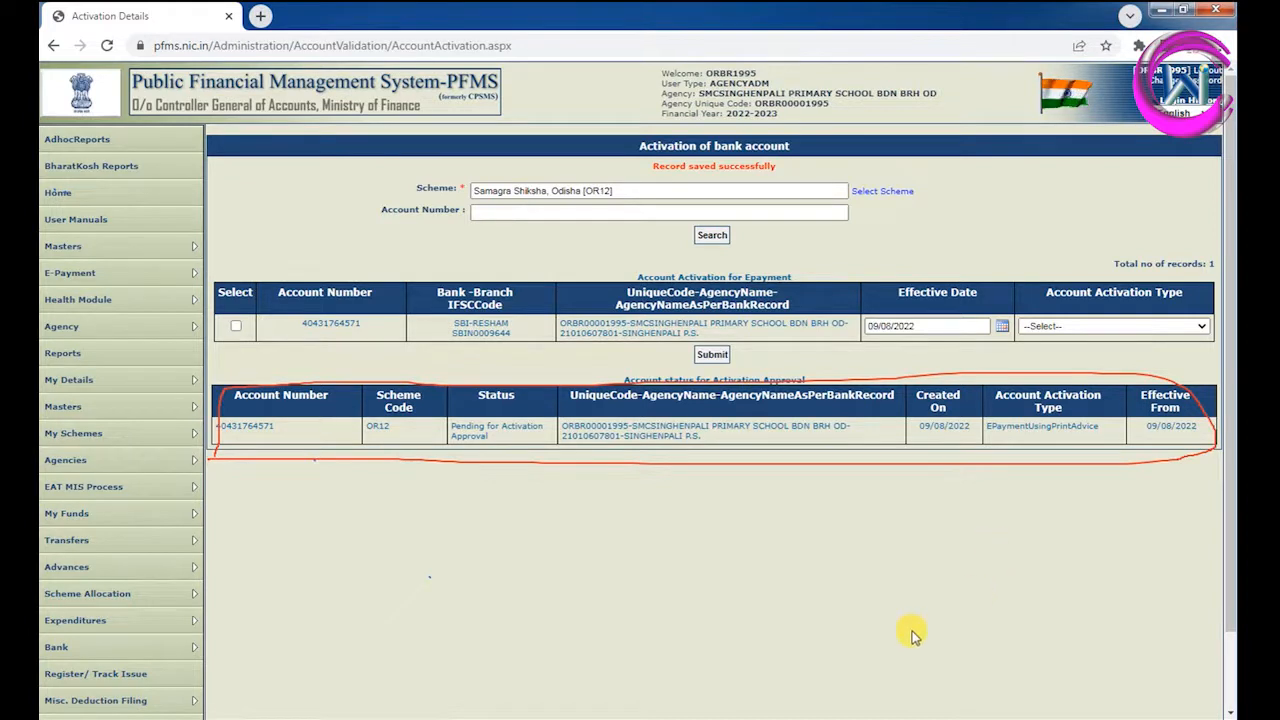
click(800, 718)
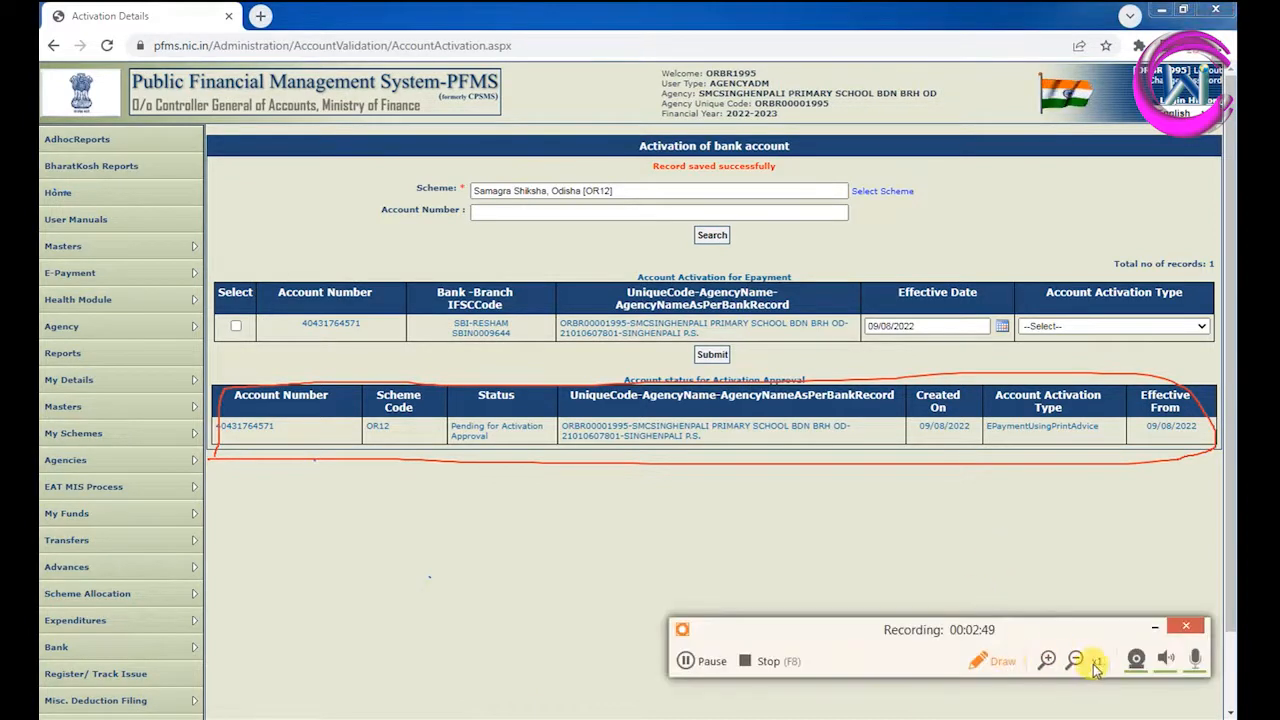
click(1003, 664)
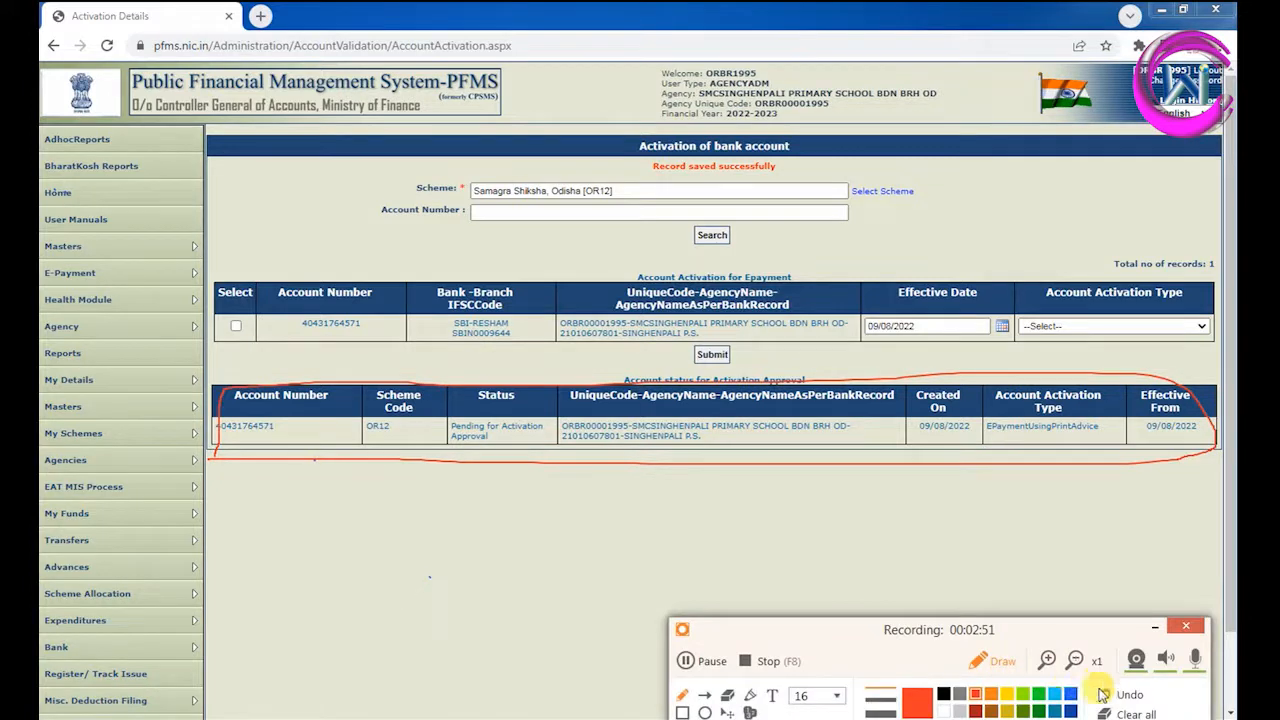
click(1130, 713)
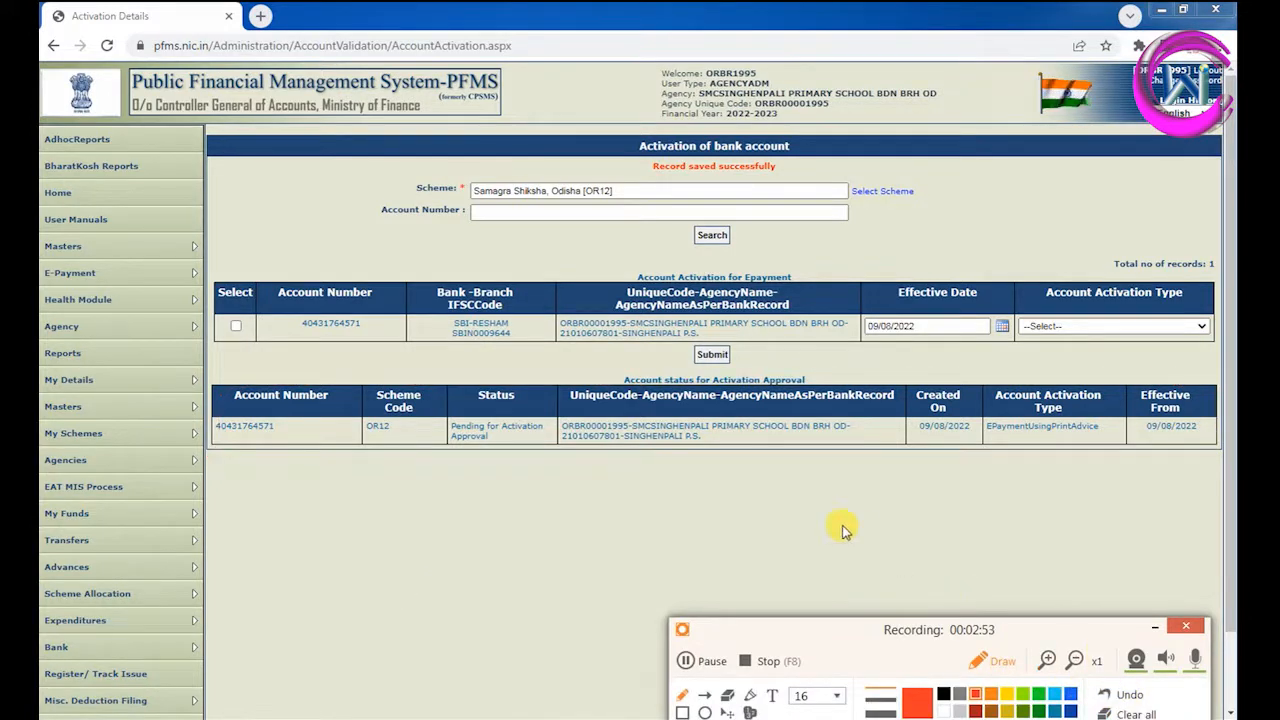
click(1155, 627)
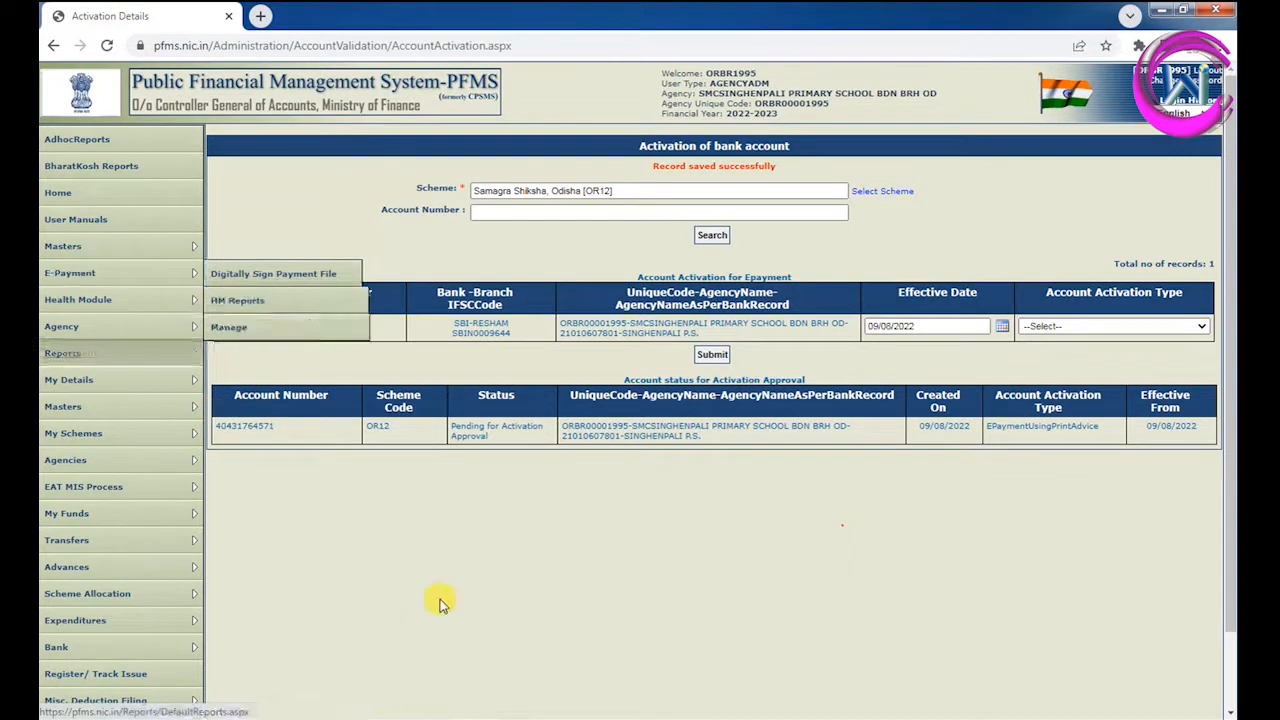
Step: Return to Home, then go to Masters > Users > Add New
mouse_move(109, 248)
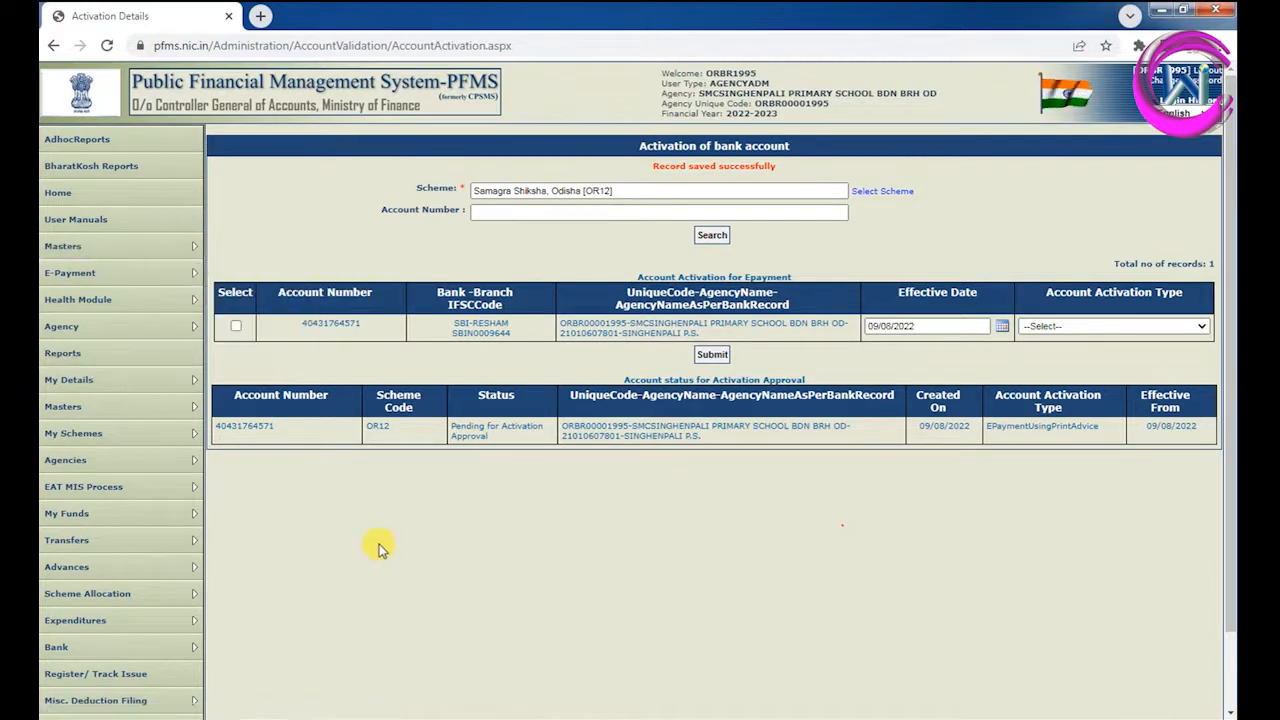
click(60, 190)
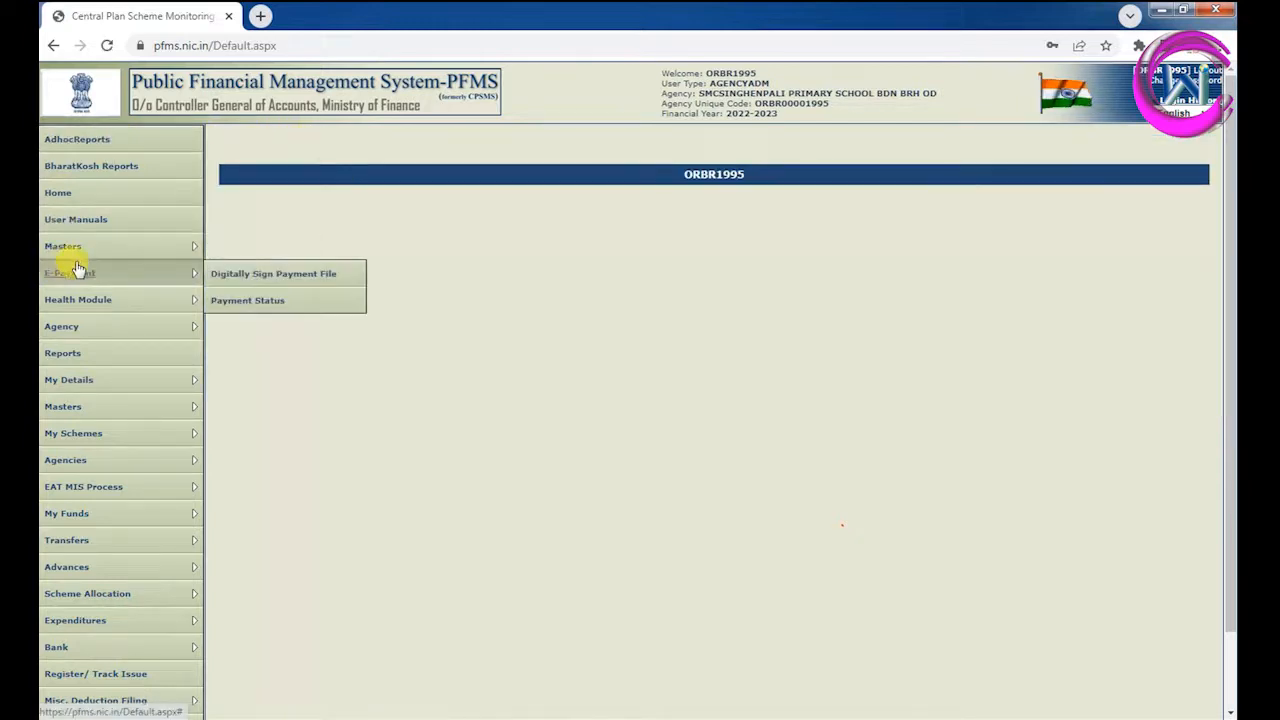
mouse_move(57, 251)
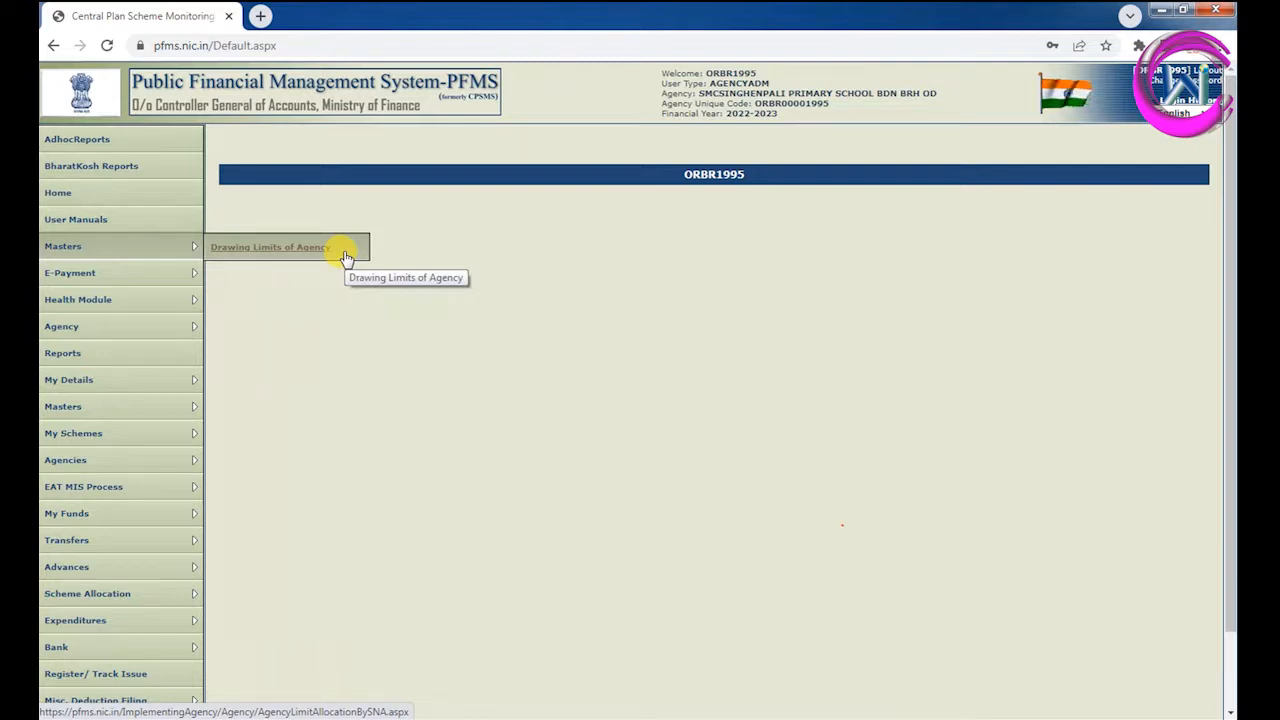
mouse_move(63, 404)
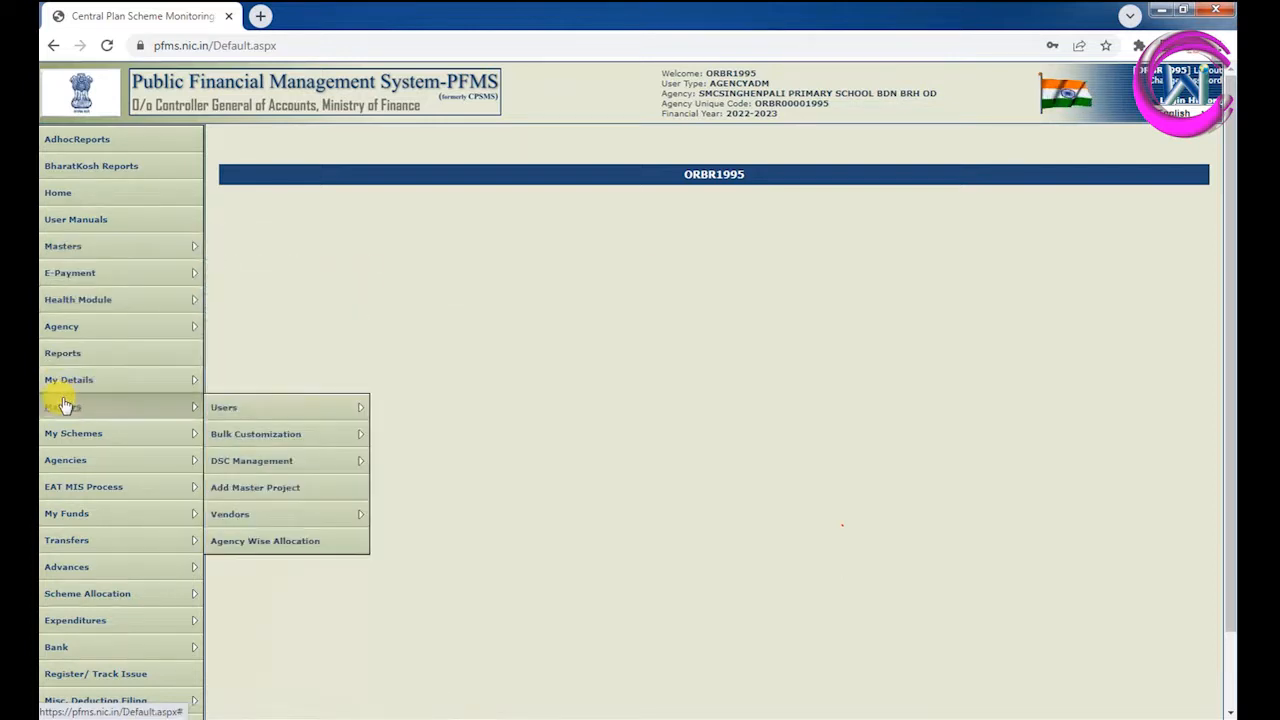
mouse_move(236, 414)
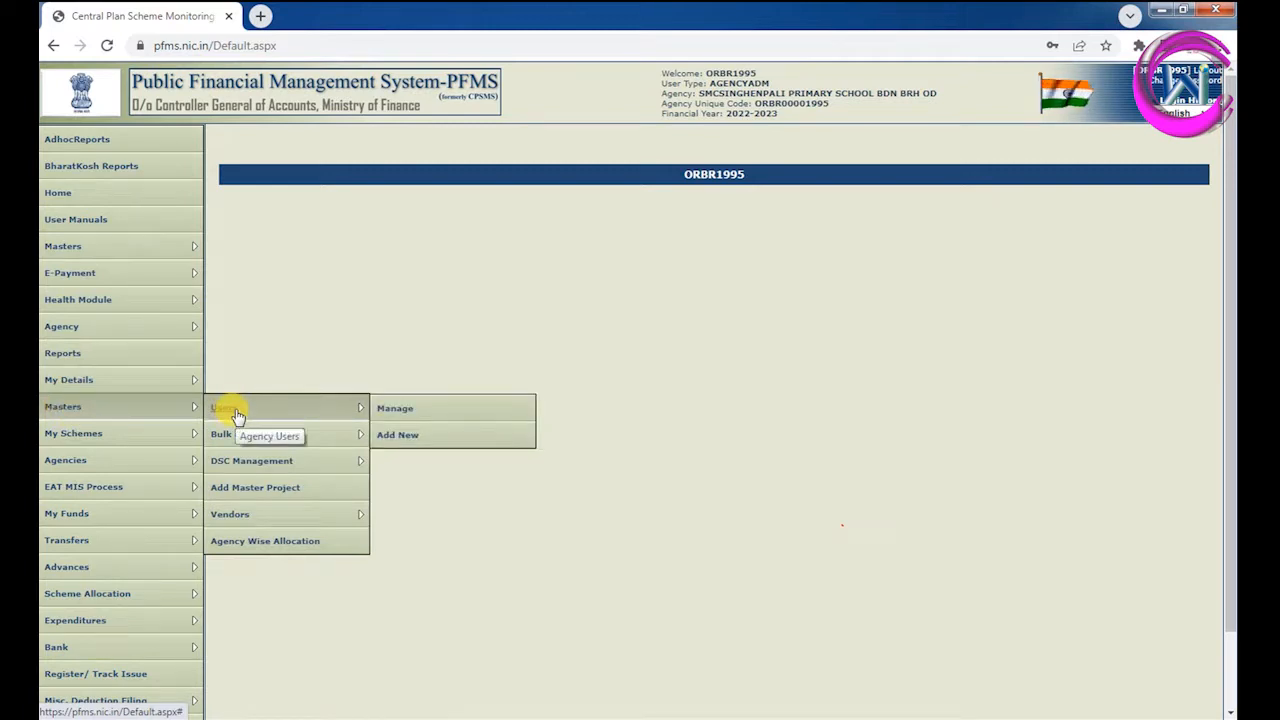
click(398, 440)
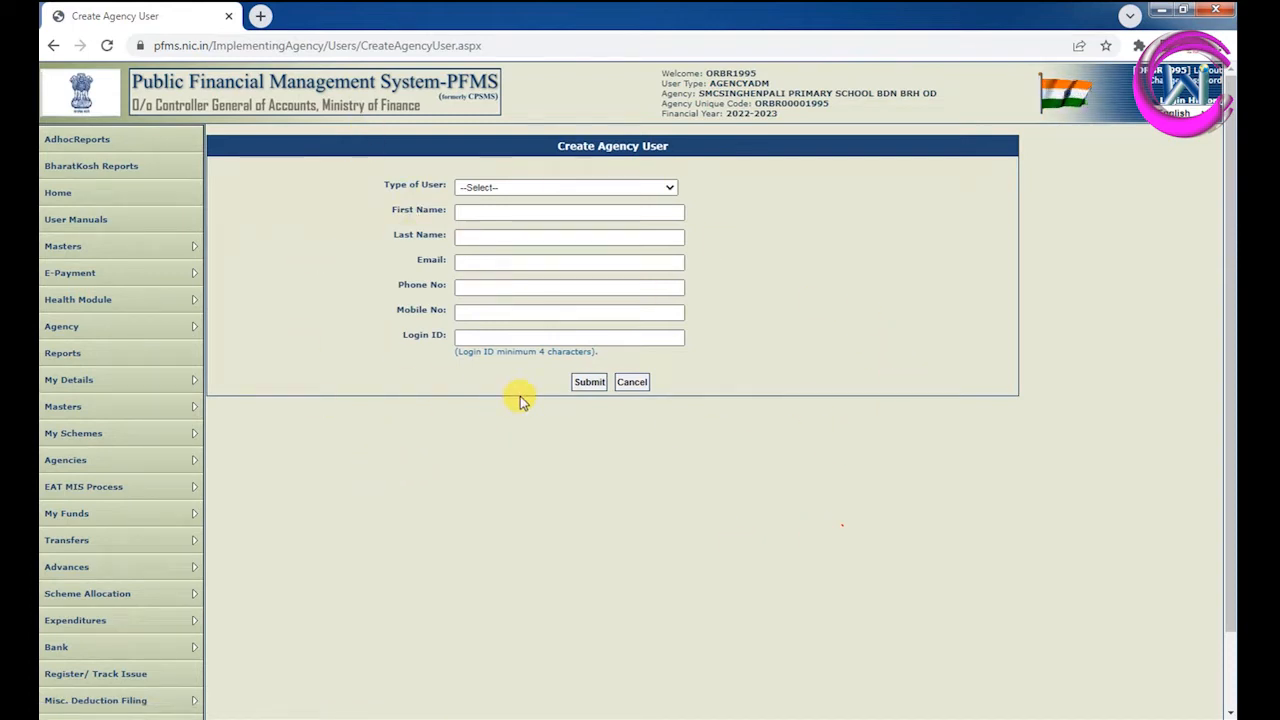
mouse_move(986, 700)
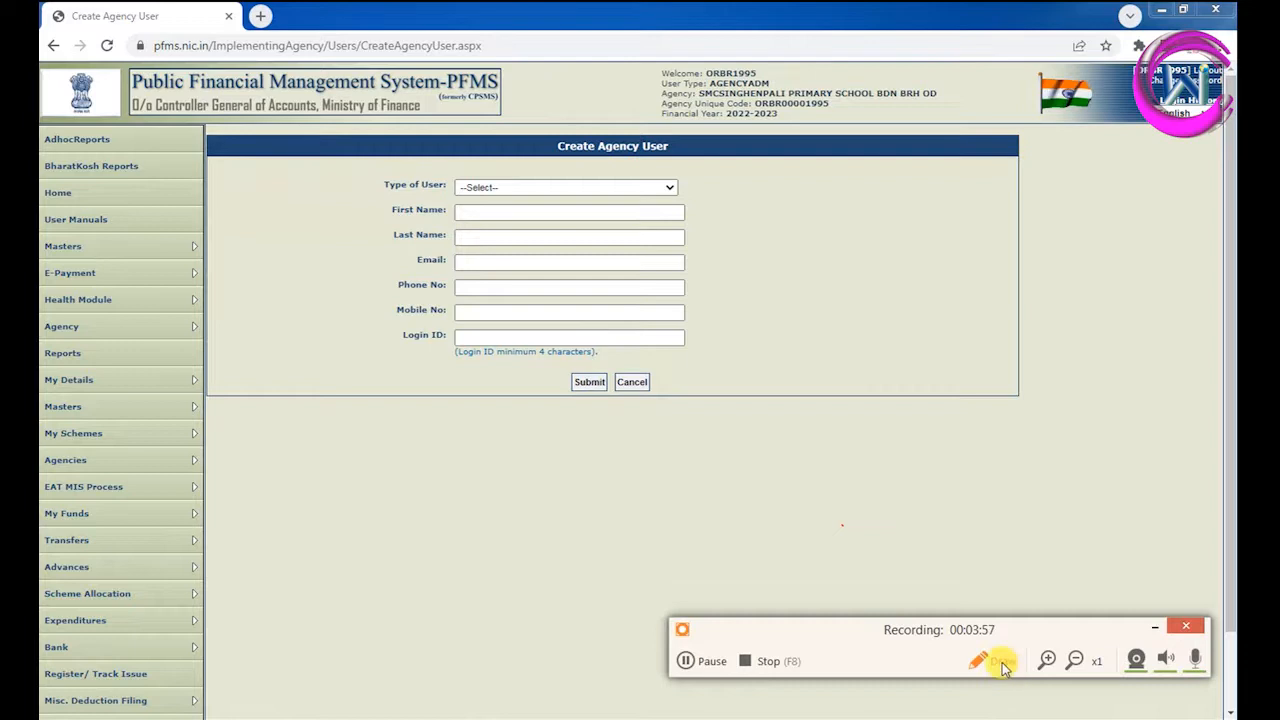
click(978, 661)
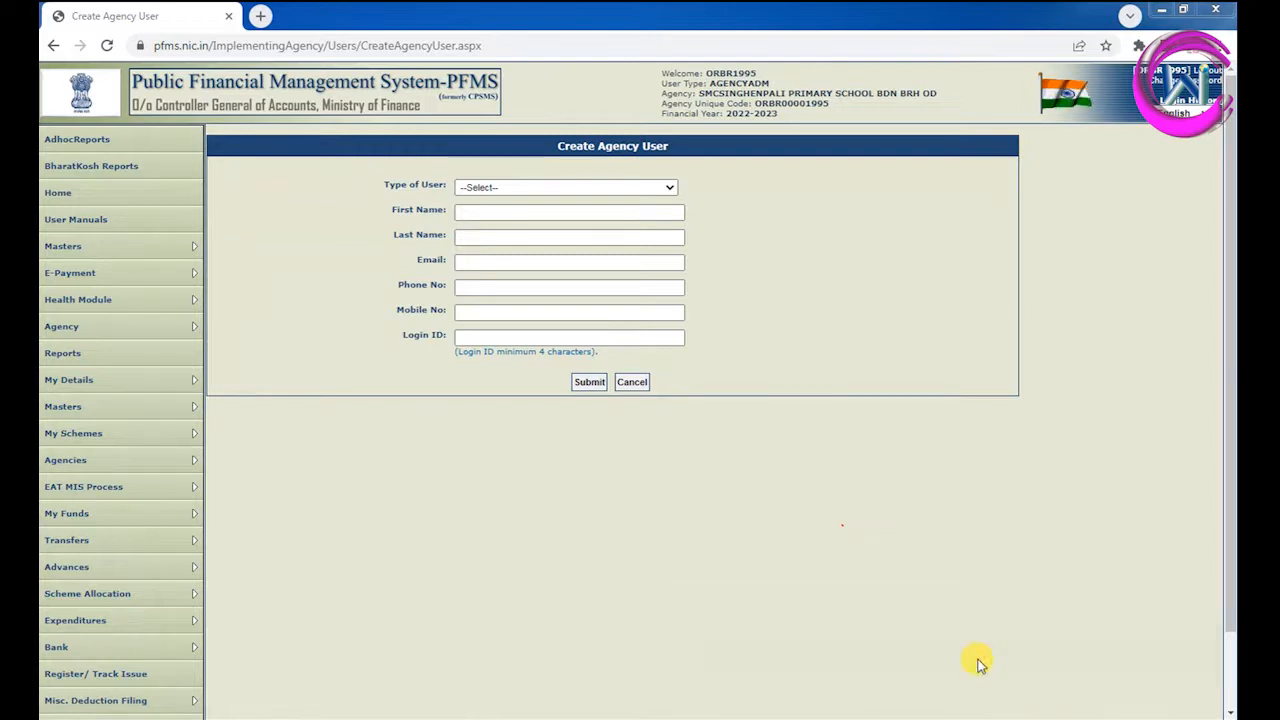
drag(511, 440, 526, 483)
mouse_move(640, 452)
mouse_down()
mouse_move(680, 466)
mouse_move(642, 440)
mouse_up()
drag(527, 531, 531, 585)
mouse_move(664, 538)
mouse_down()
mouse_move(652, 577)
mouse_move(691, 562)
mouse_move(683, 553)
mouse_up()
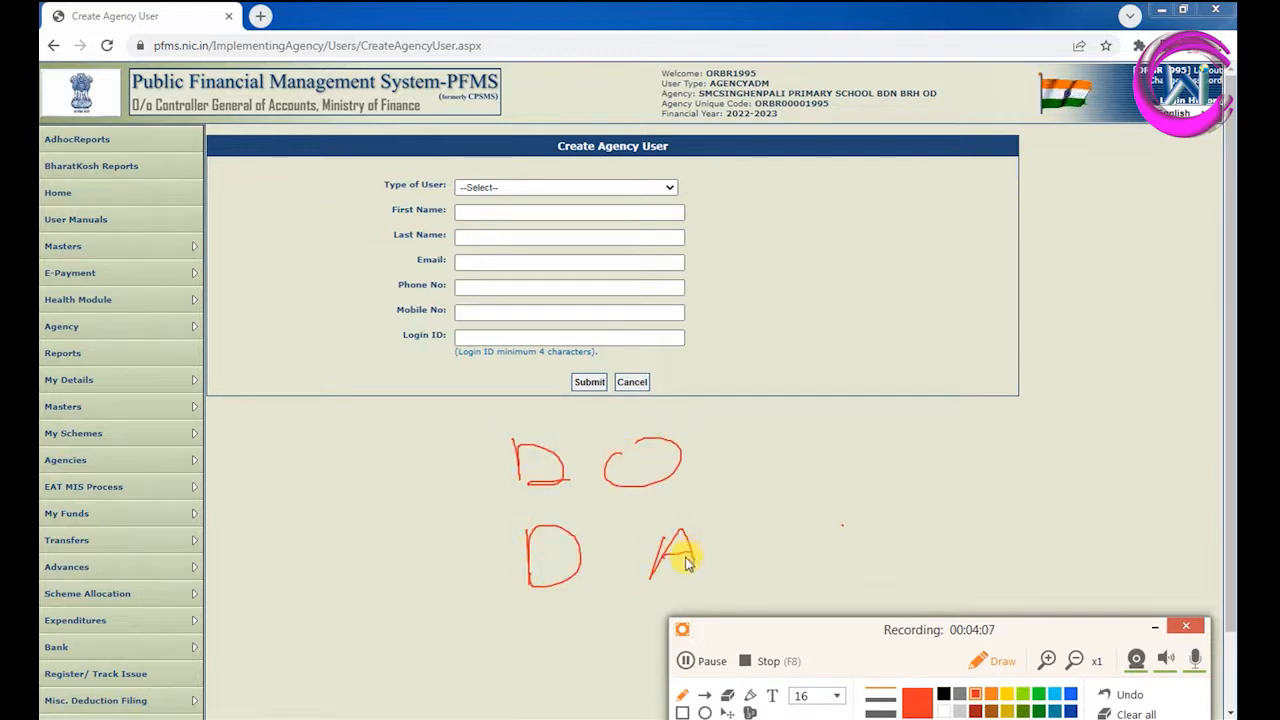
drag(790, 392, 660, 690)
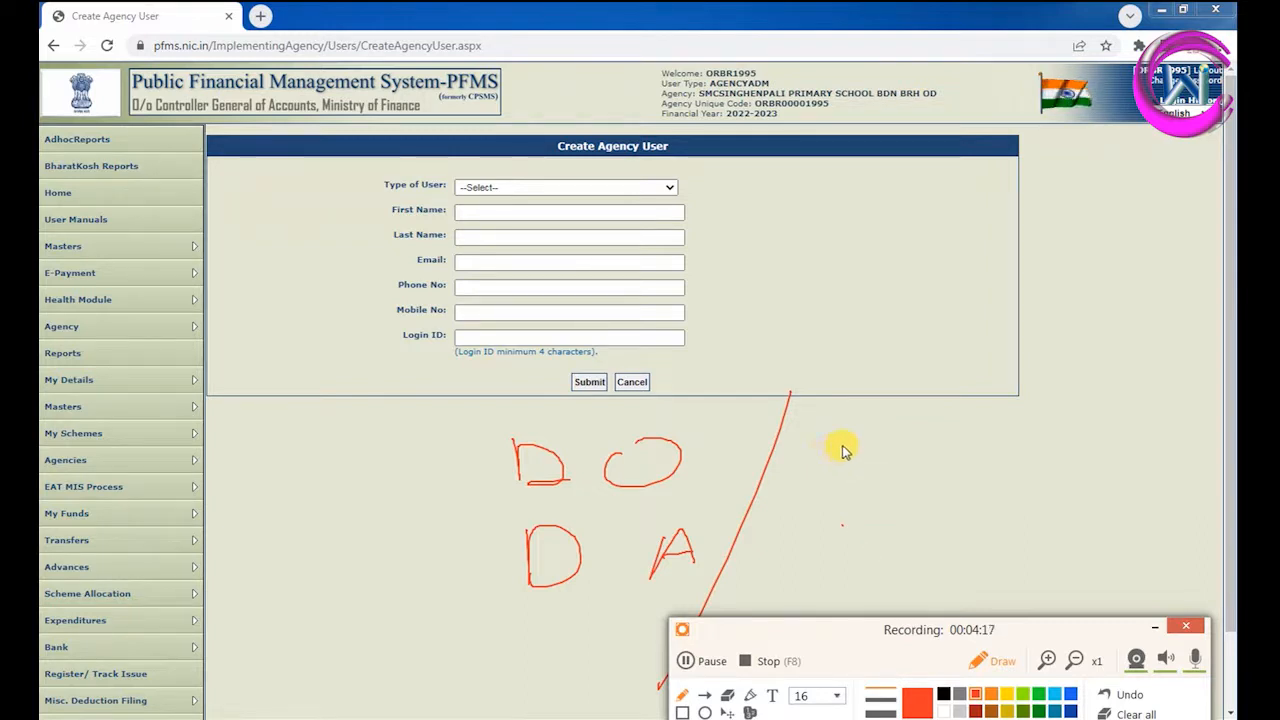
mouse_move(800, 486)
mouse_down()
mouse_move(1000, 491)
mouse_move(1057, 457)
mouse_move(1040, 490)
mouse_move(1066, 462)
mouse_move(1097, 457)
mouse_move(1085, 520)
mouse_up()
mouse_move(1144, 463)
mouse_down()
mouse_move(1145, 482)
mouse_move(1157, 479)
mouse_move(1140, 484)
mouse_move(1189, 486)
mouse_move(1184, 474)
mouse_up()
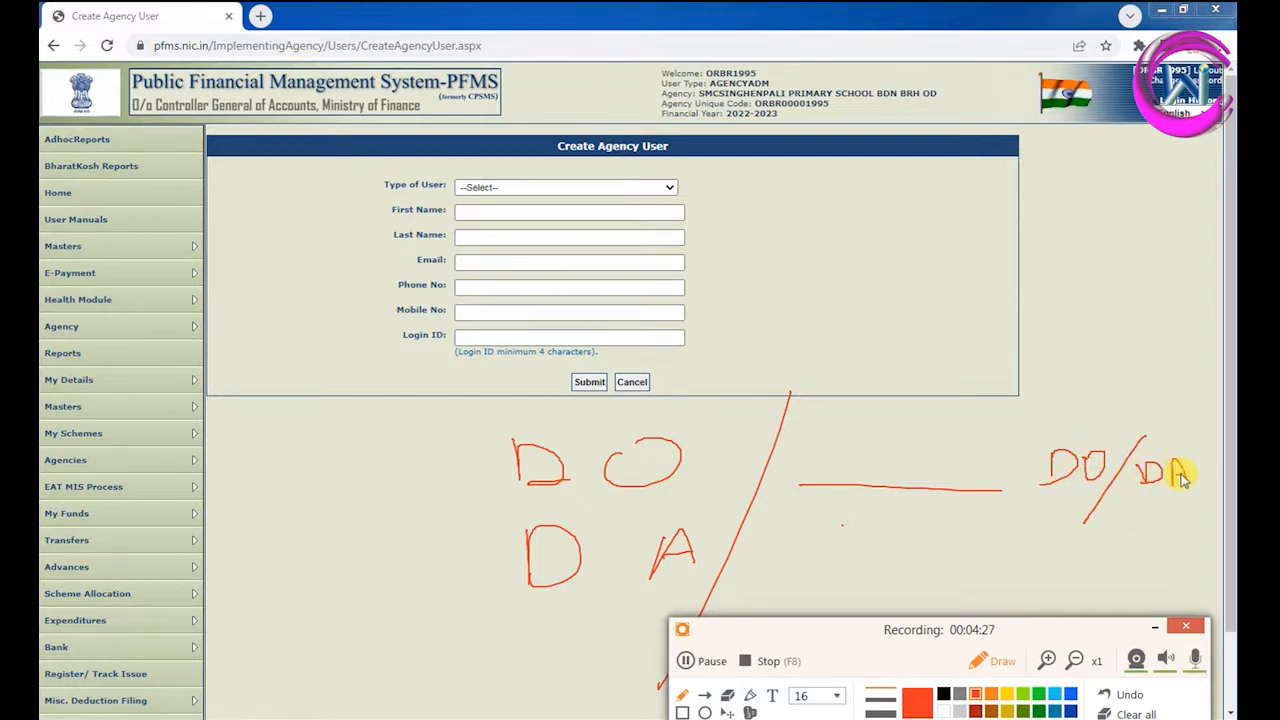
drag(680, 339, 815, 341)
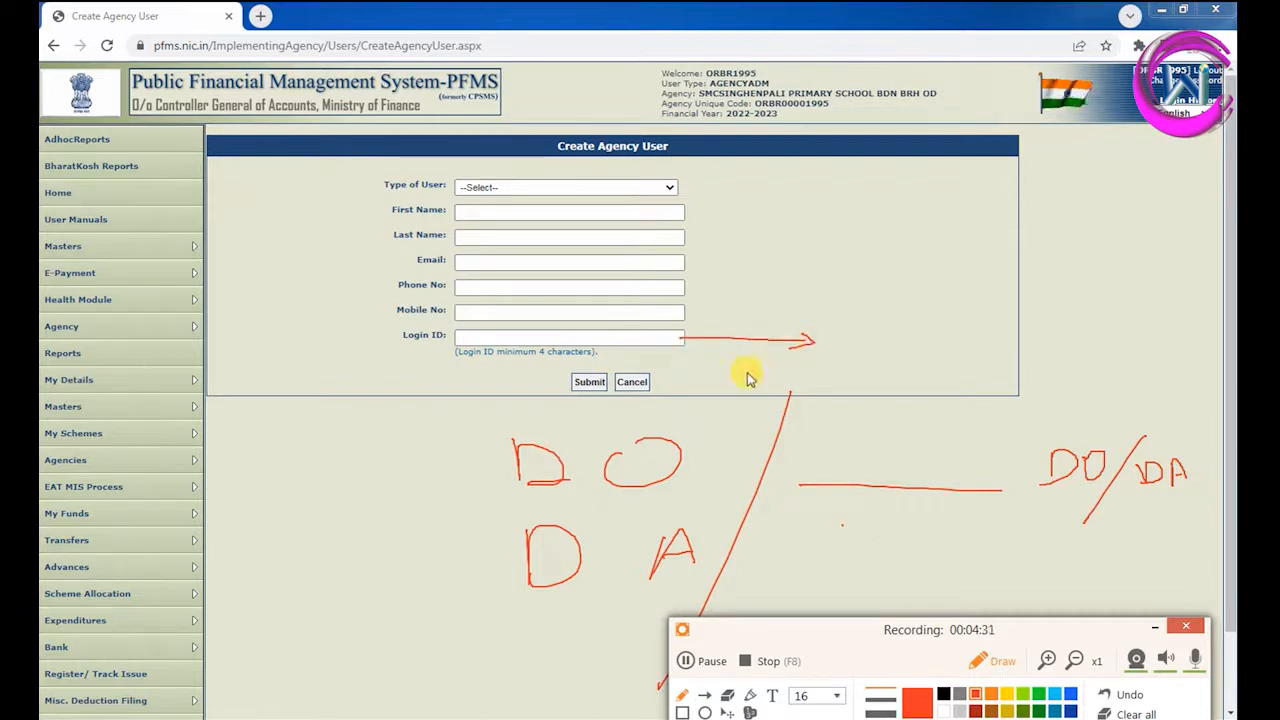
click(1000, 661)
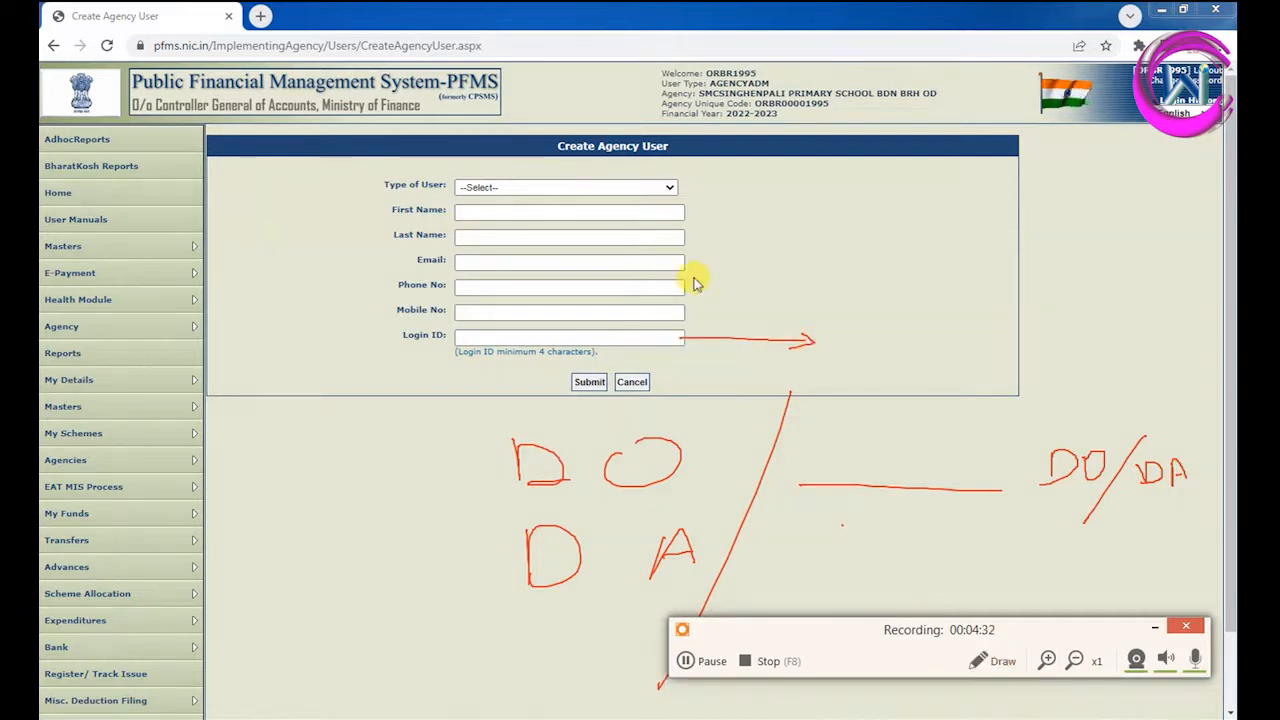
Step: Choose Agency Data Operator as the Type of User
click(667, 190)
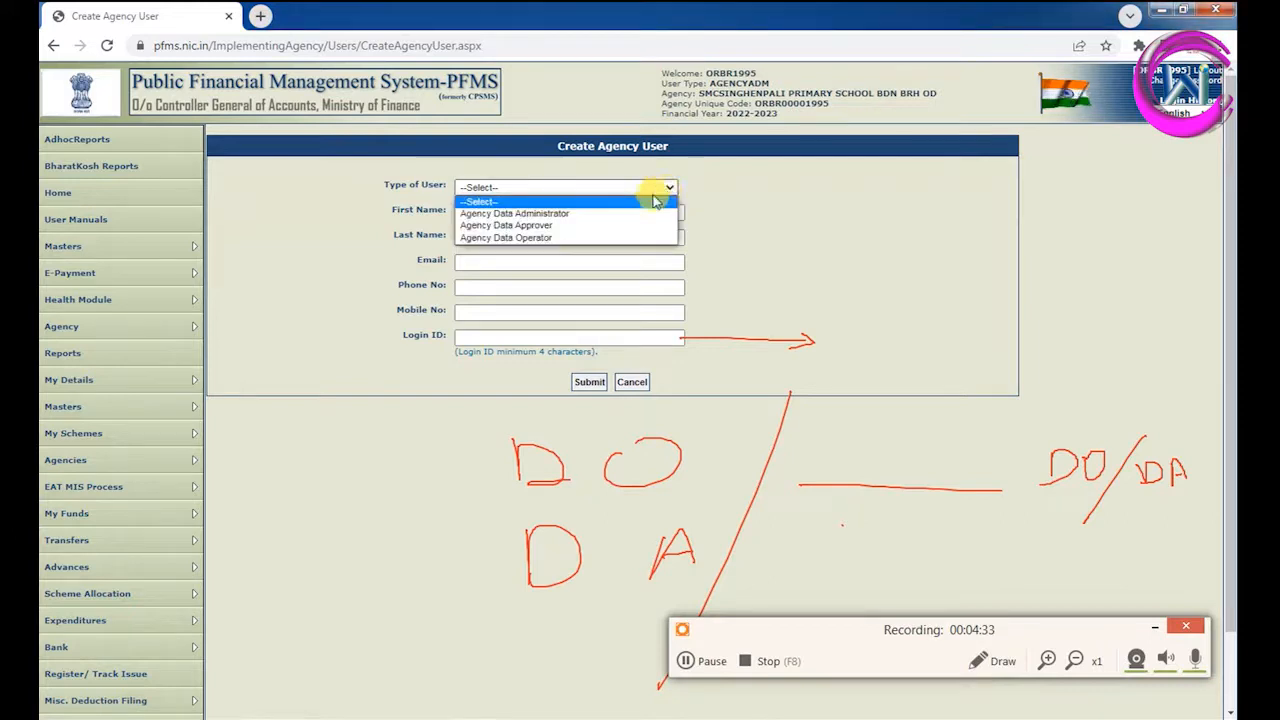
click(572, 240)
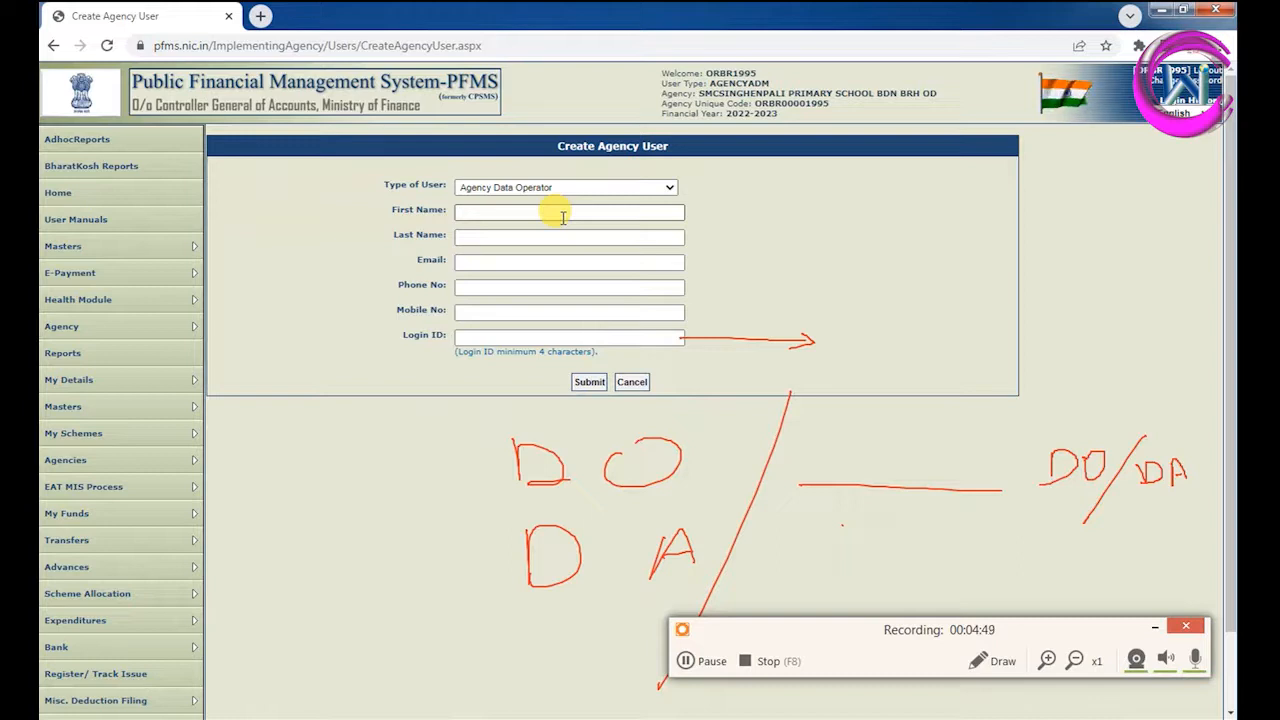
click(563, 217)
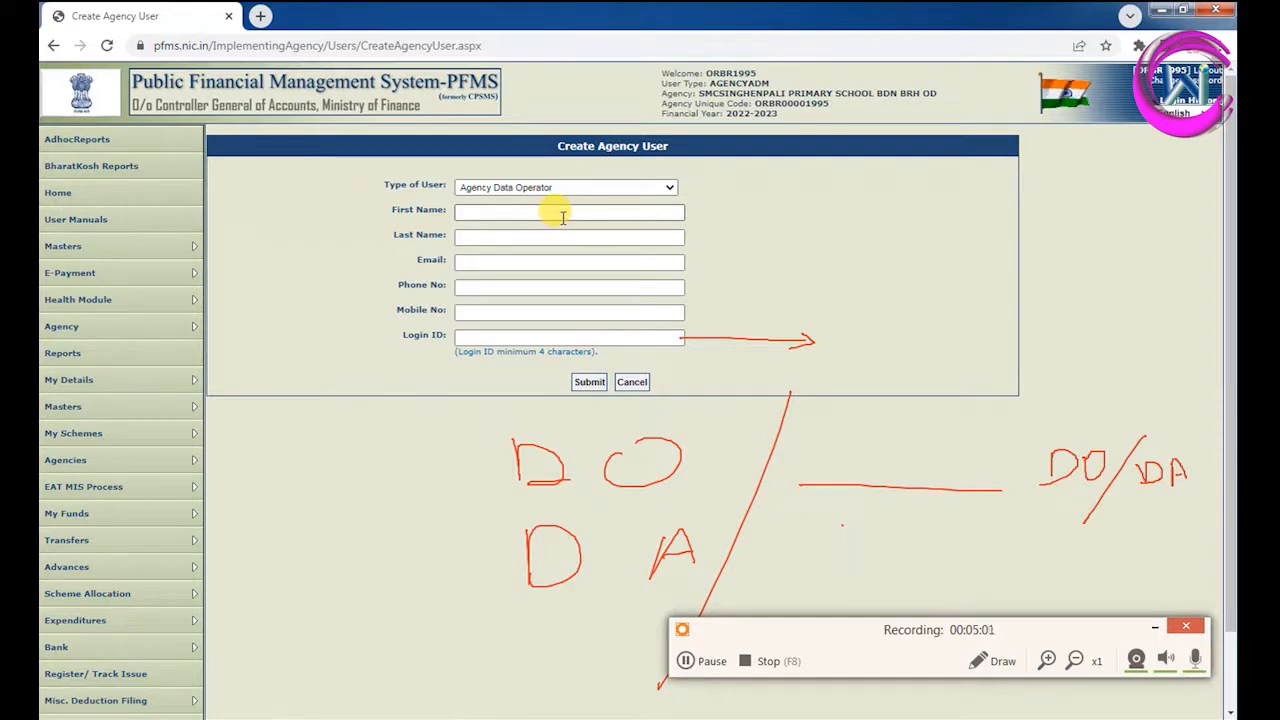
Step: Enter the operator's first name, e-mail and contact number
click(563, 218)
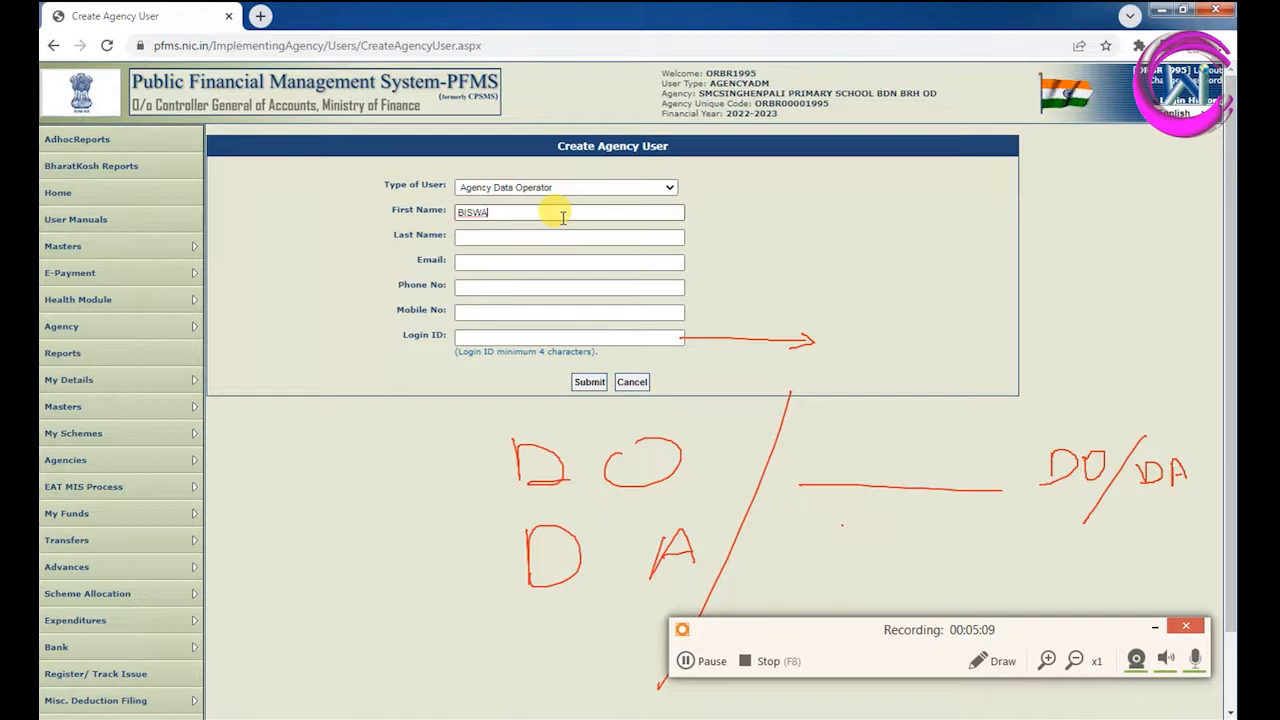
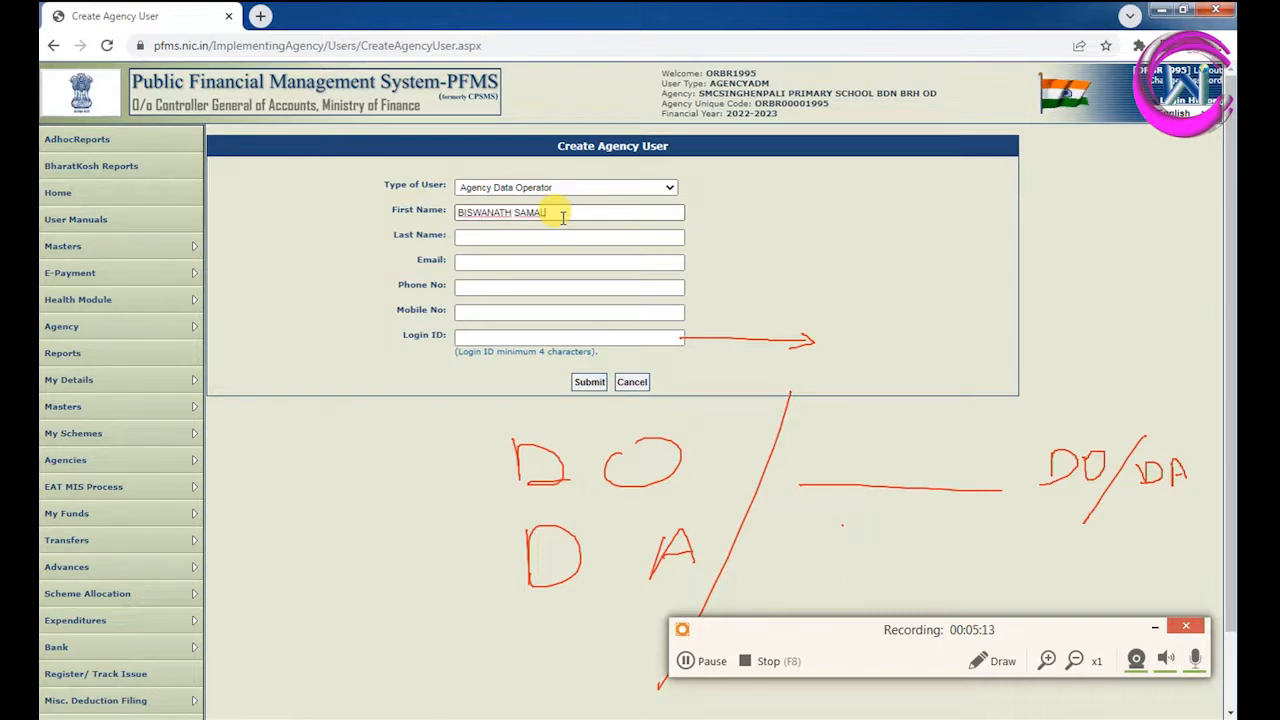
key(Tab)
key(shift+Tab)
click(563, 218)
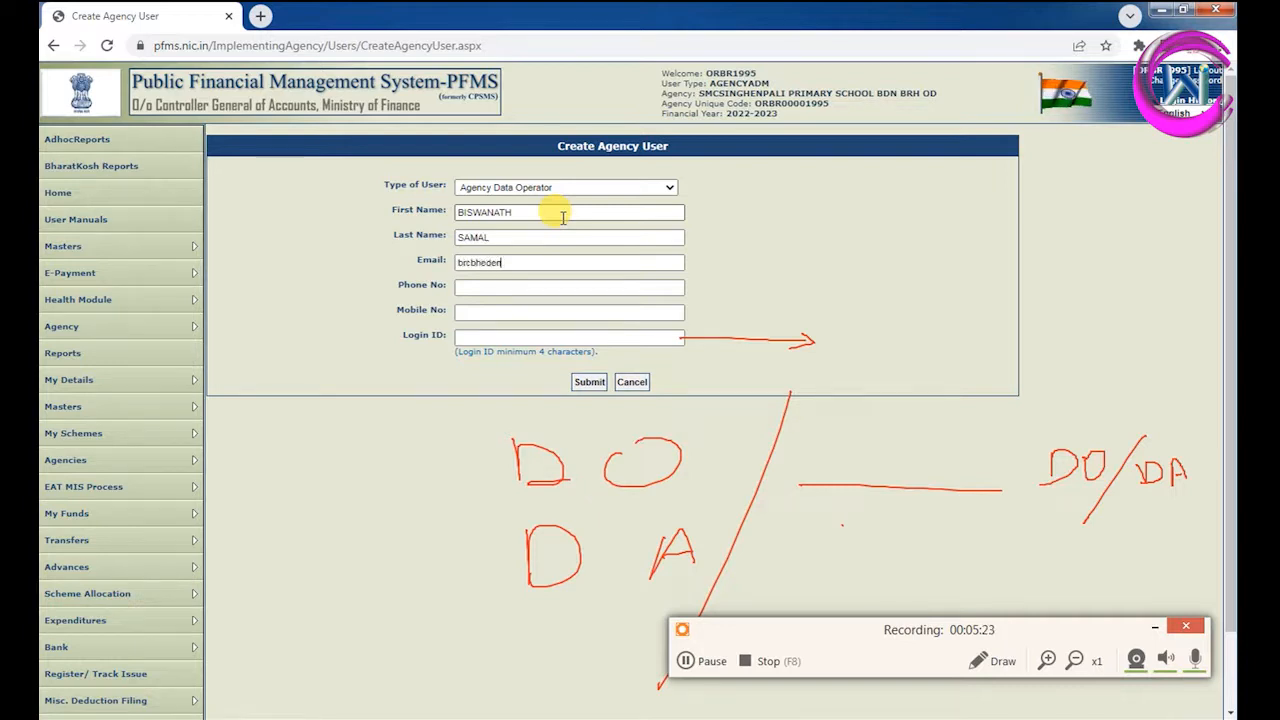
text(mail)
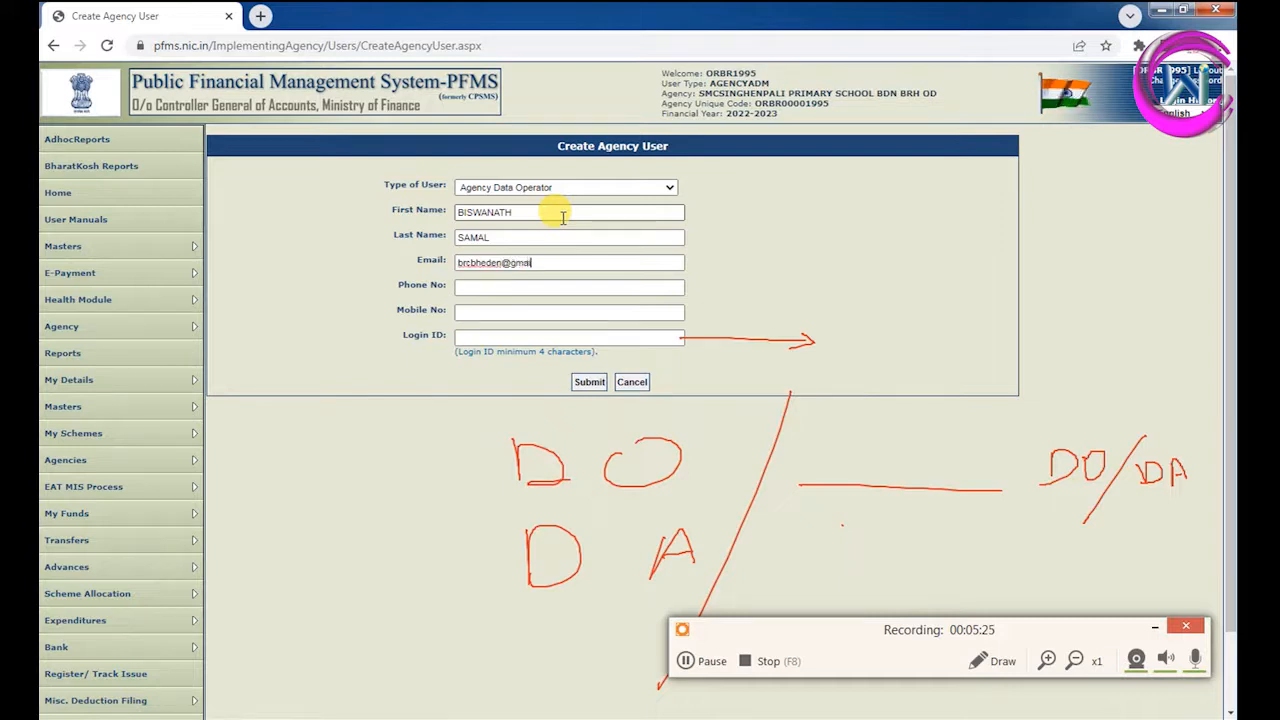
text(.com)
key(Tab)
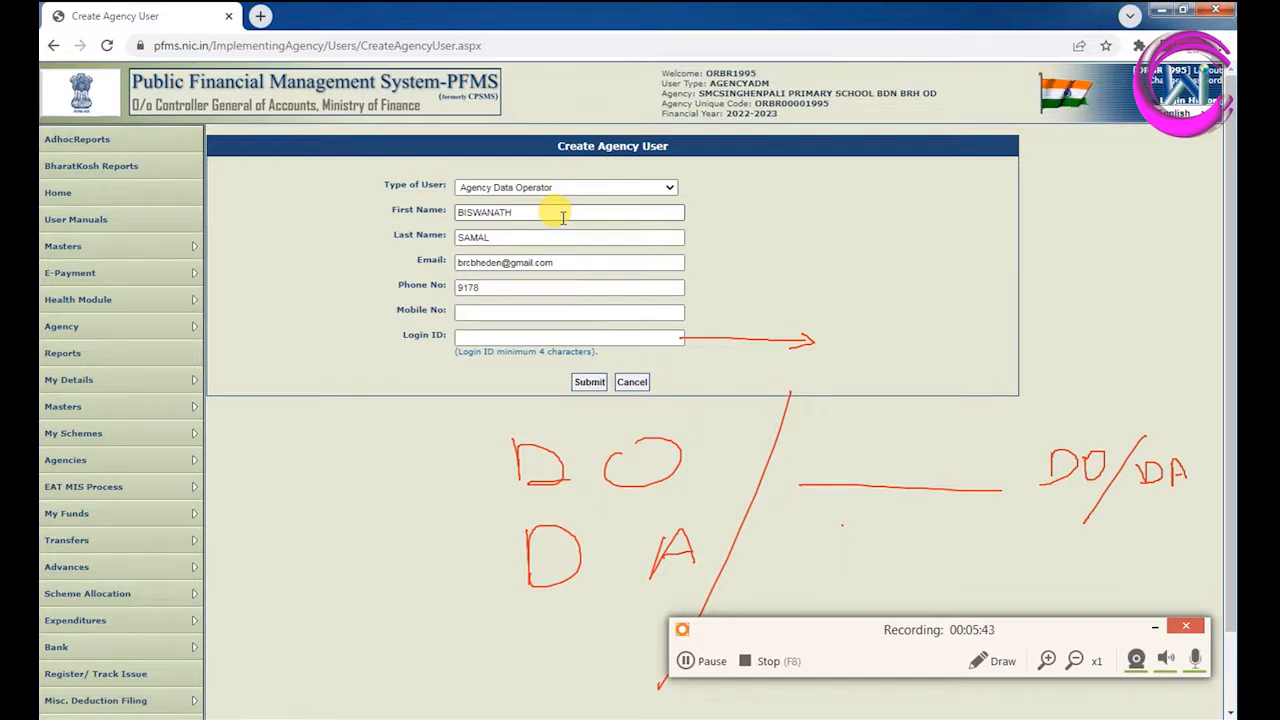
key(Tab)
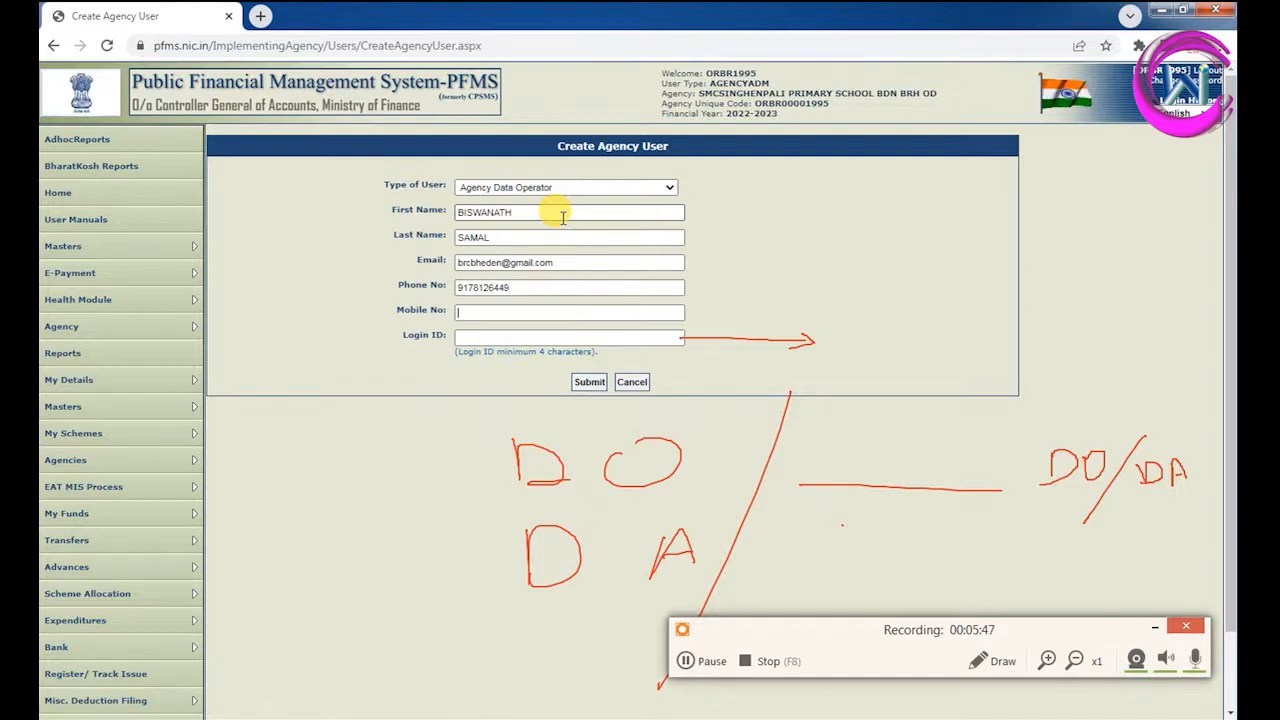
Step: Paste the contact number into Phone No and clear the Mobile No field
double_click(510, 287)
key(ctrl+c)
click(515, 309)
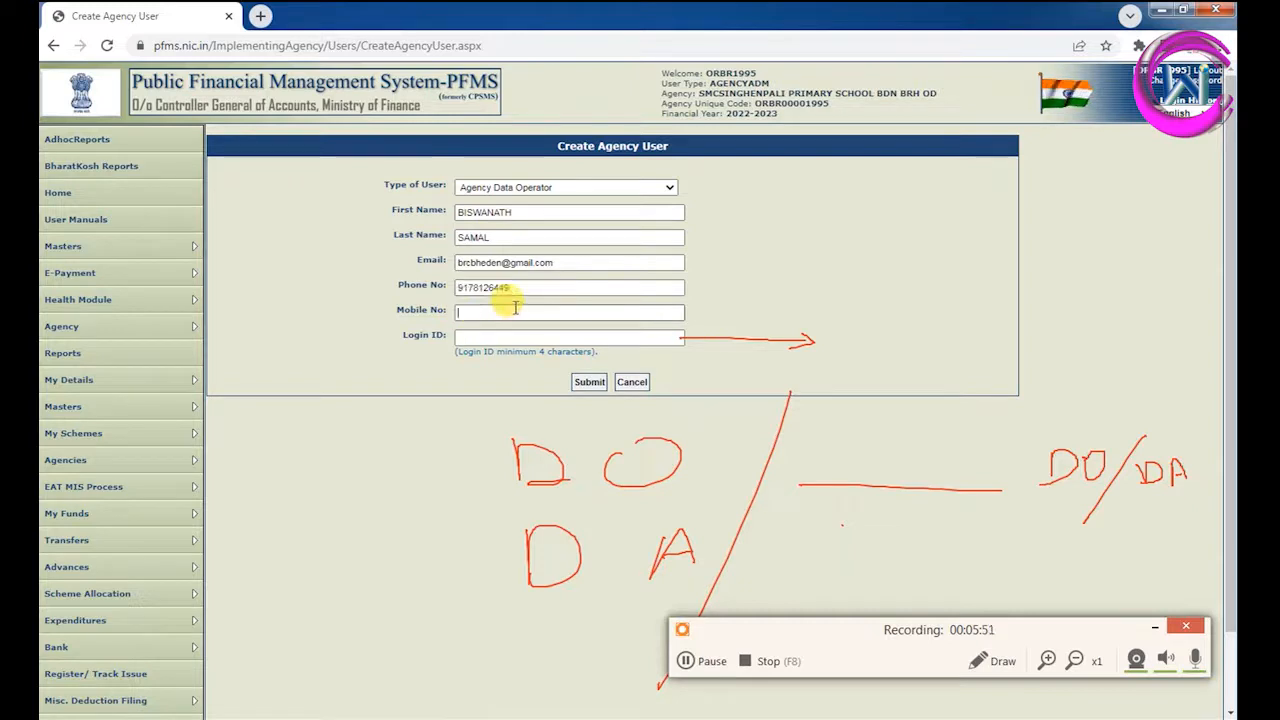
key(ctrl+v)
drag(531, 288, 443, 288)
key(ctrl+c)
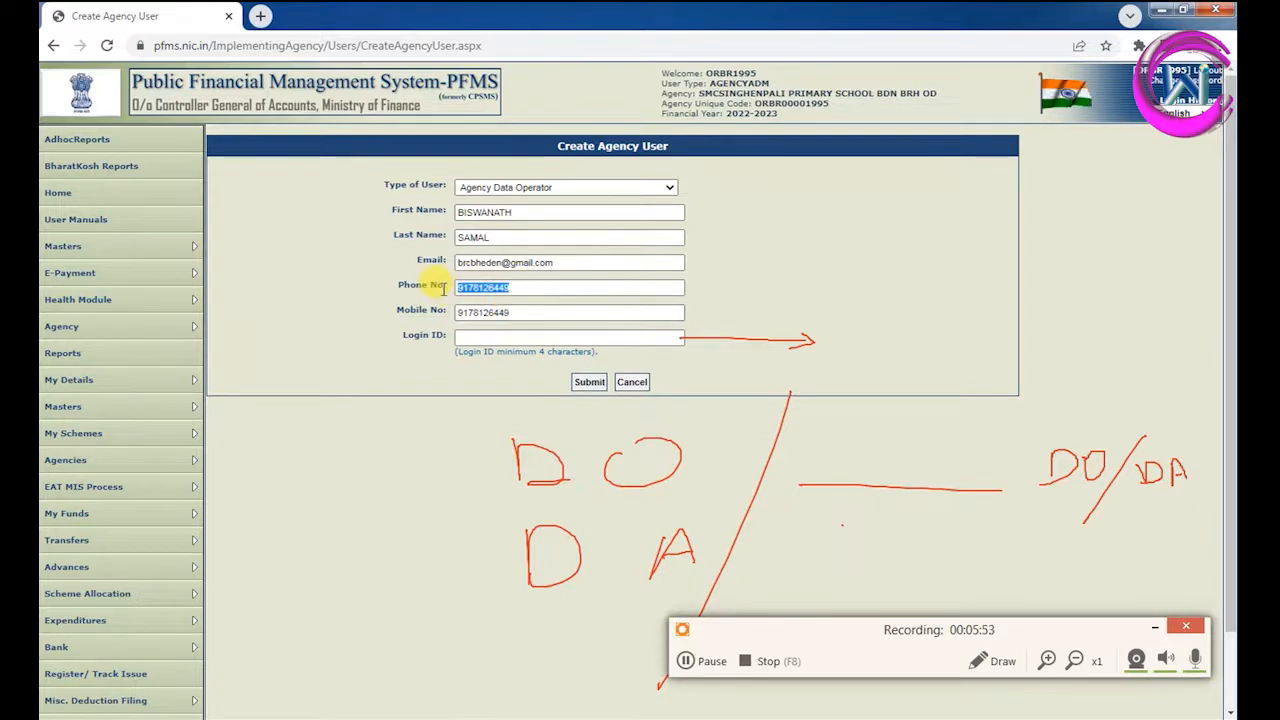
key(Delete)
click(467, 337)
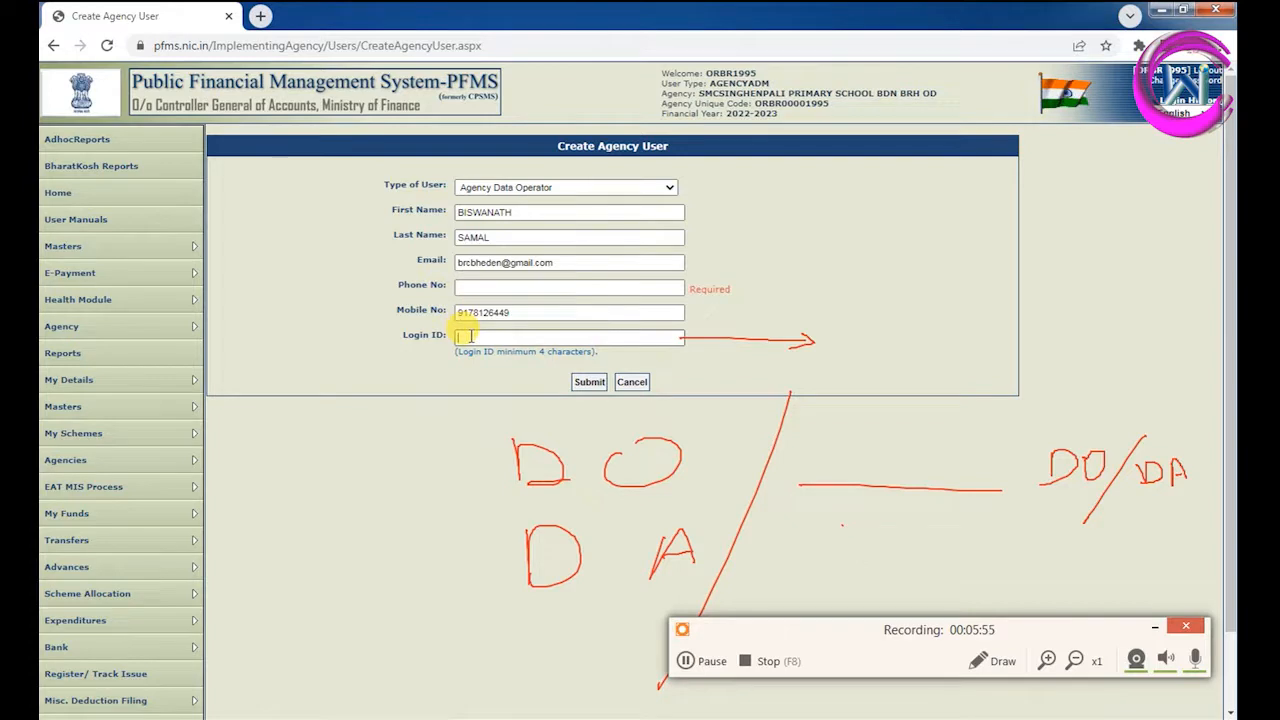
click(473, 289)
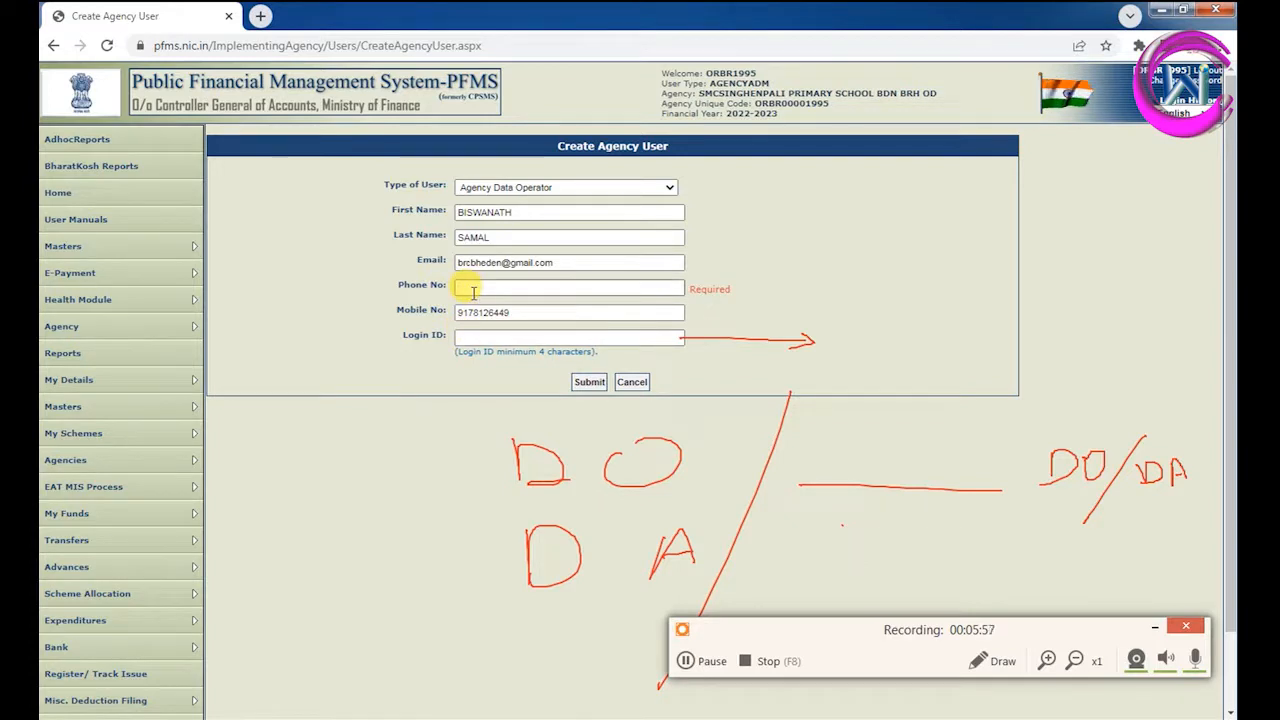
key(ctrl+v)
drag(512, 313, 428, 320)
key(Delete)
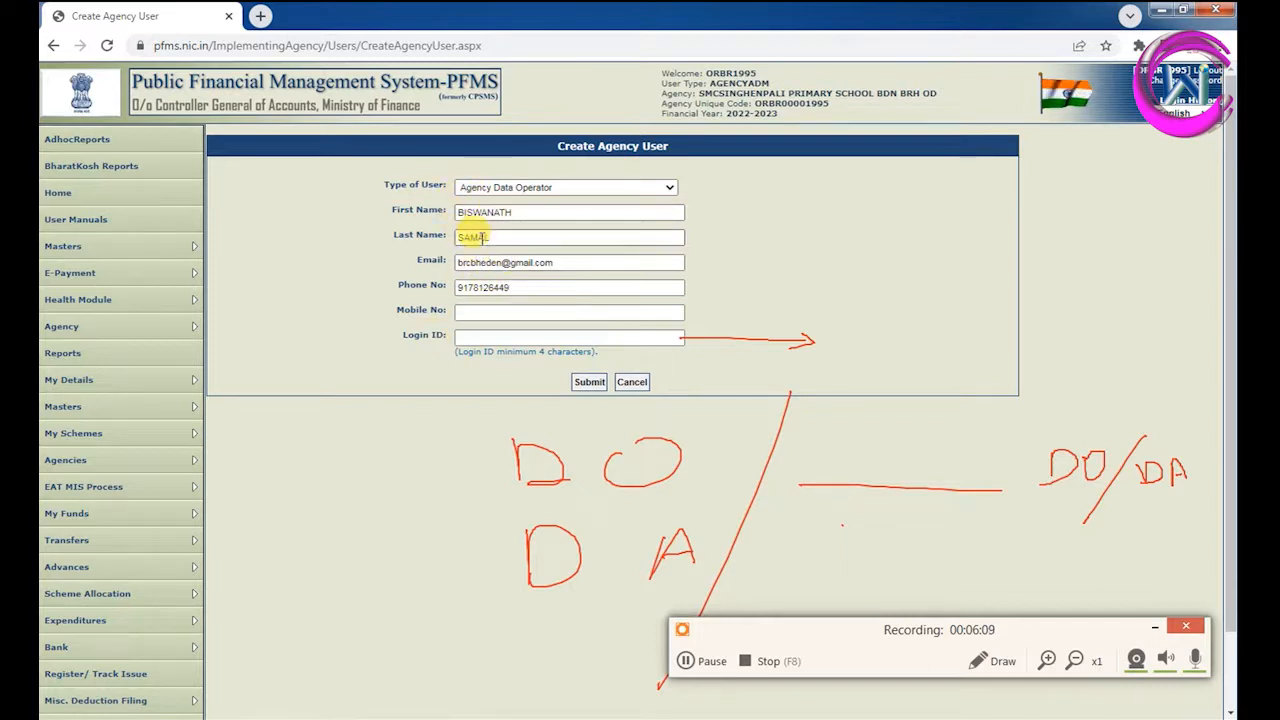
Step: Enter the data operator's login ID, submit the user and close the confirmation
click(477, 338)
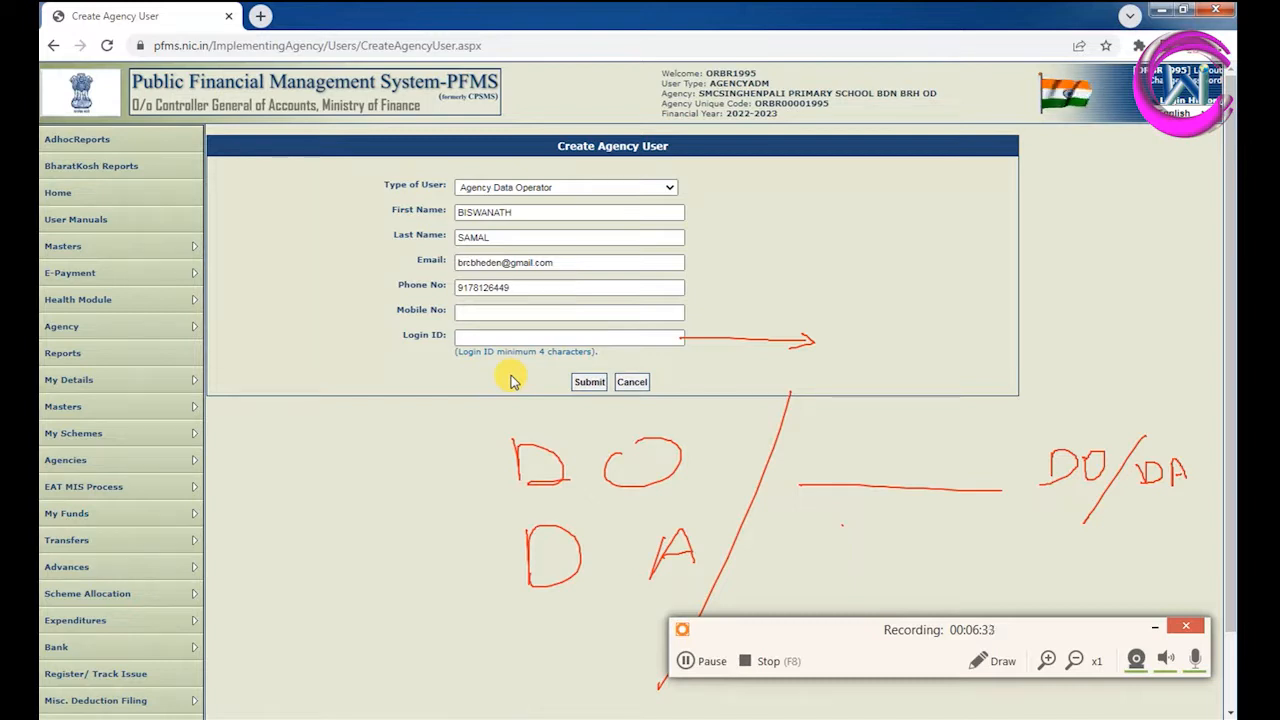
text(O)
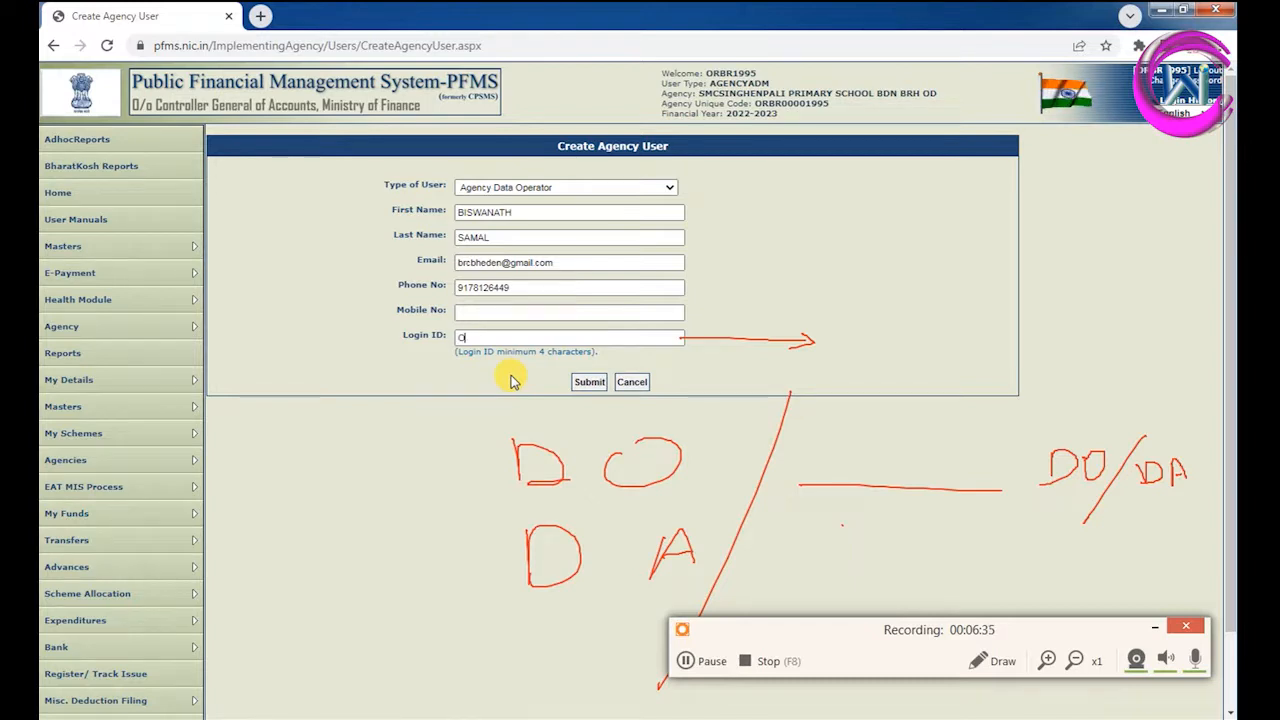
text(RBR1)
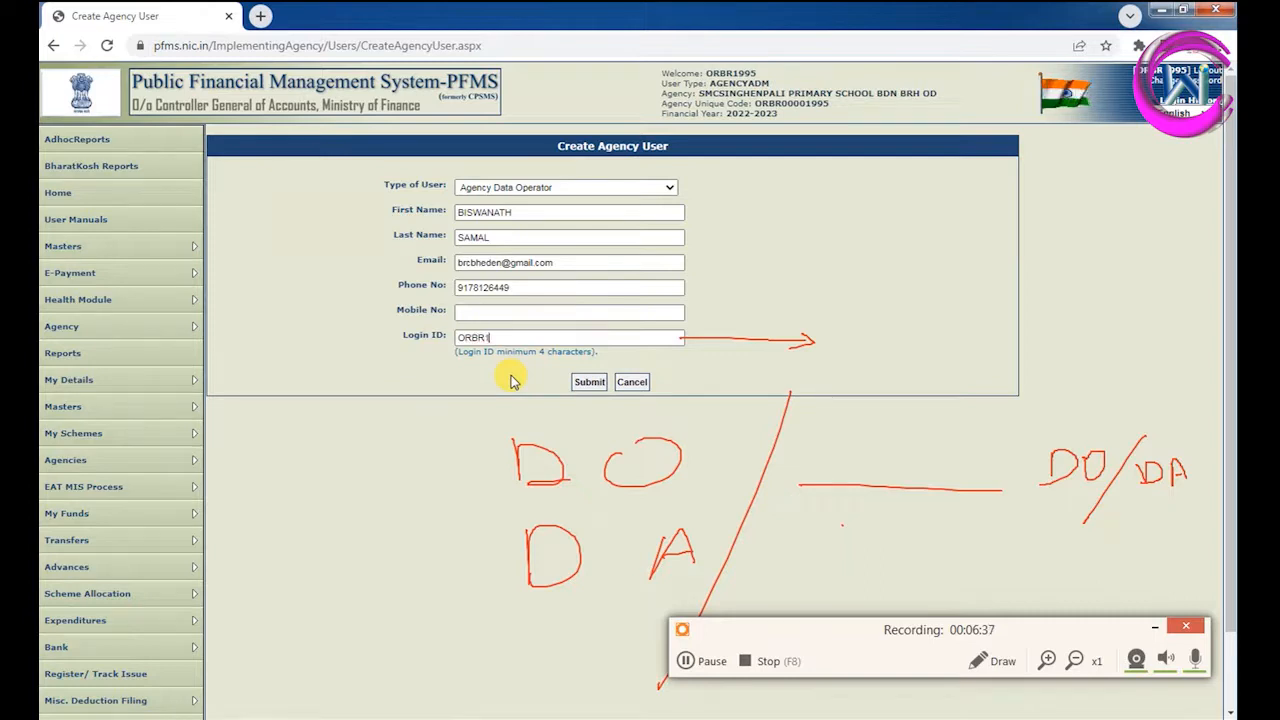
text(995DO)
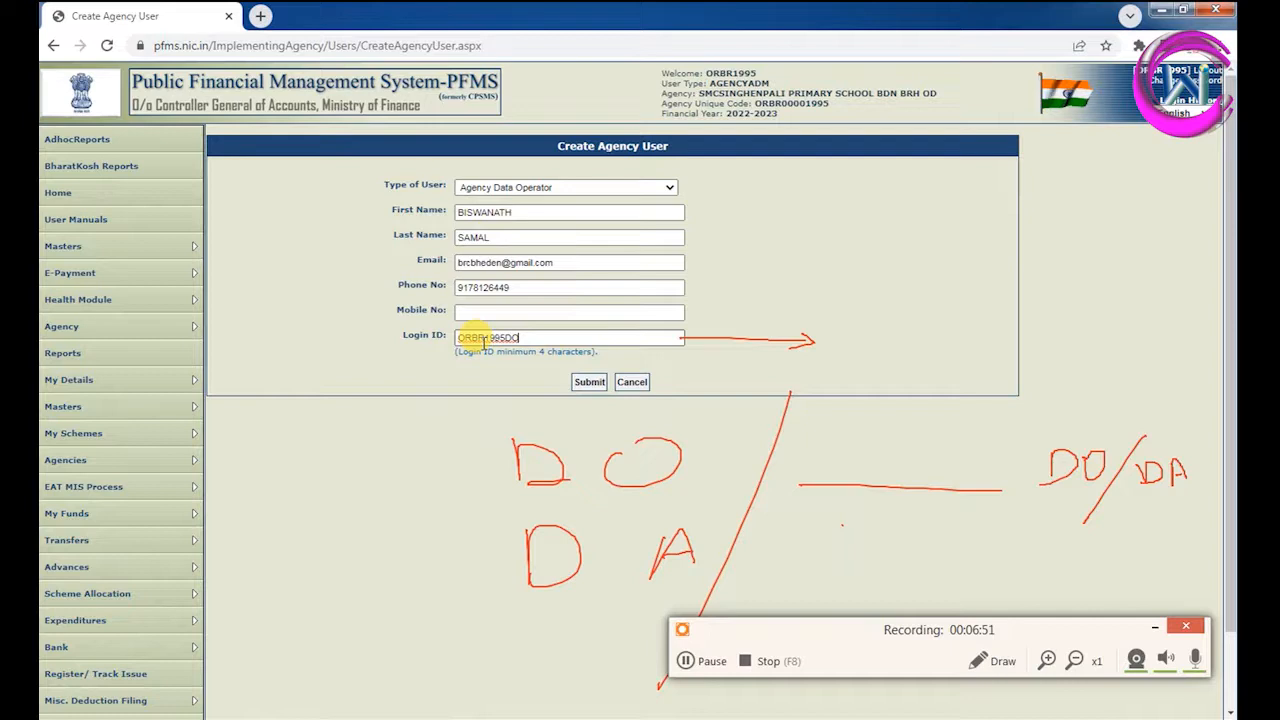
click(588, 383)
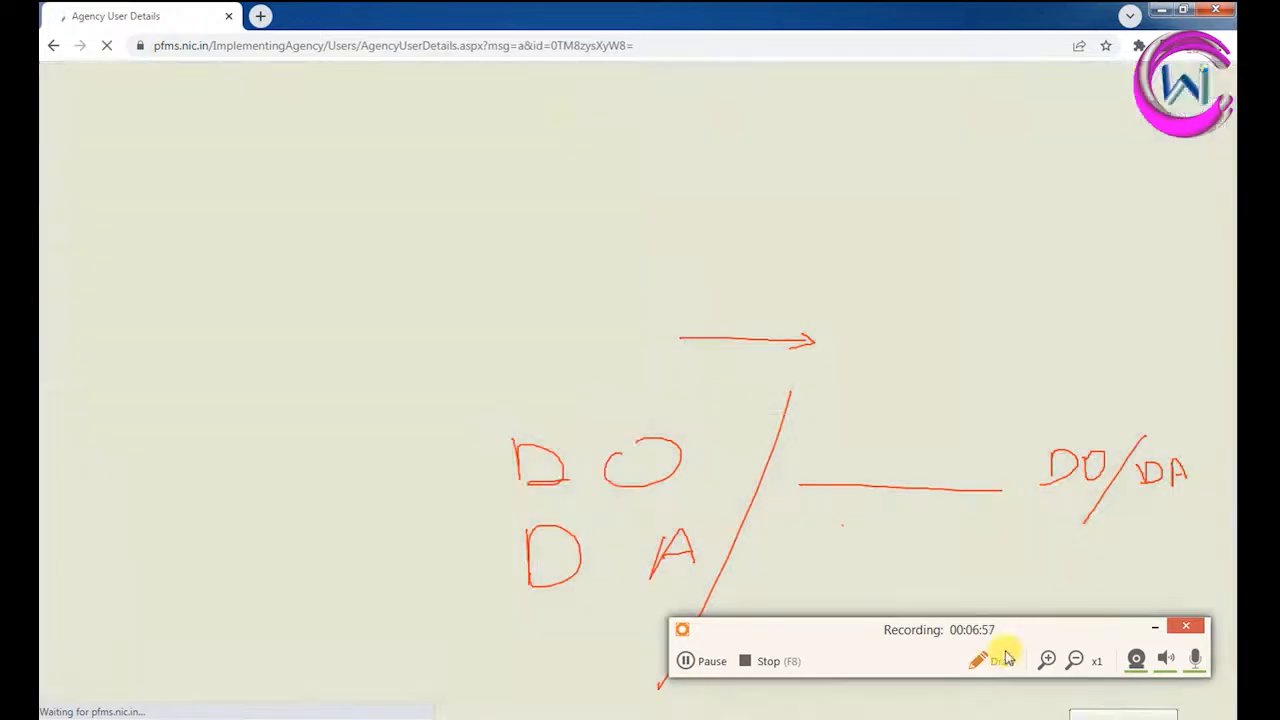
click(993, 661)
click(1130, 713)
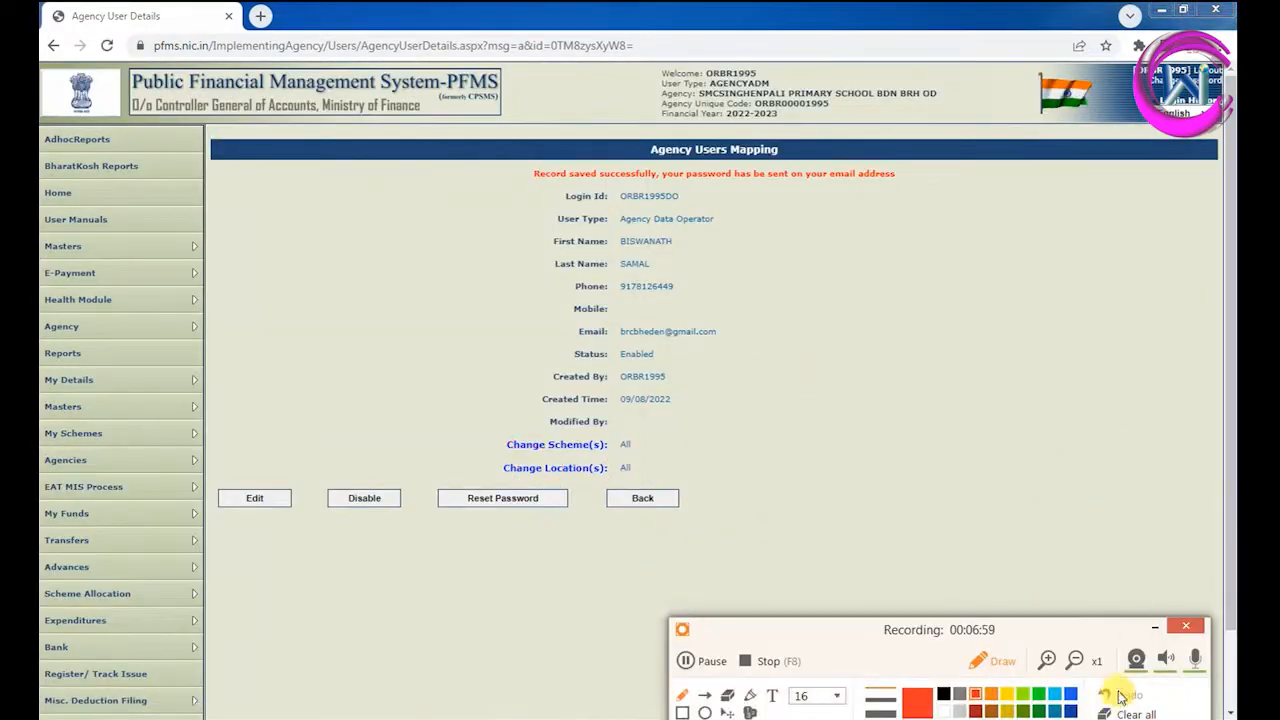
click(1150, 629)
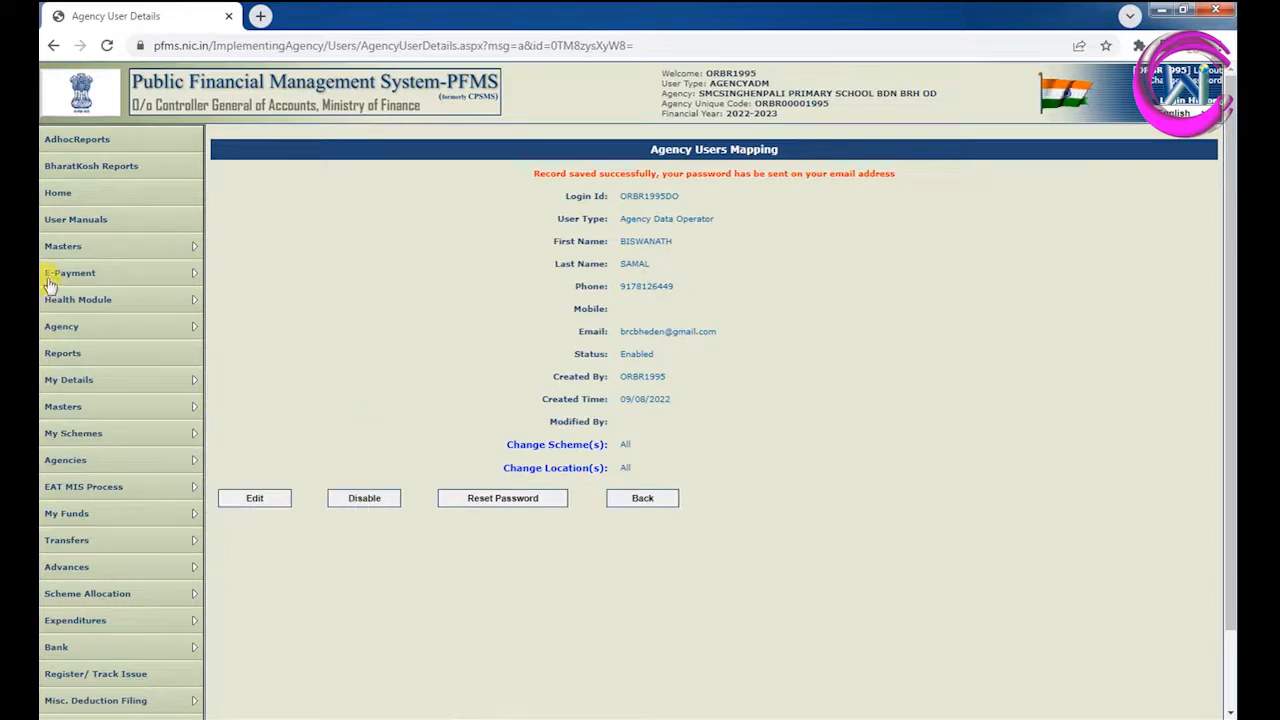
Step: Open Masters > Users > Add New and choose Agency Data Approver as the user type
mouse_move(55, 406)
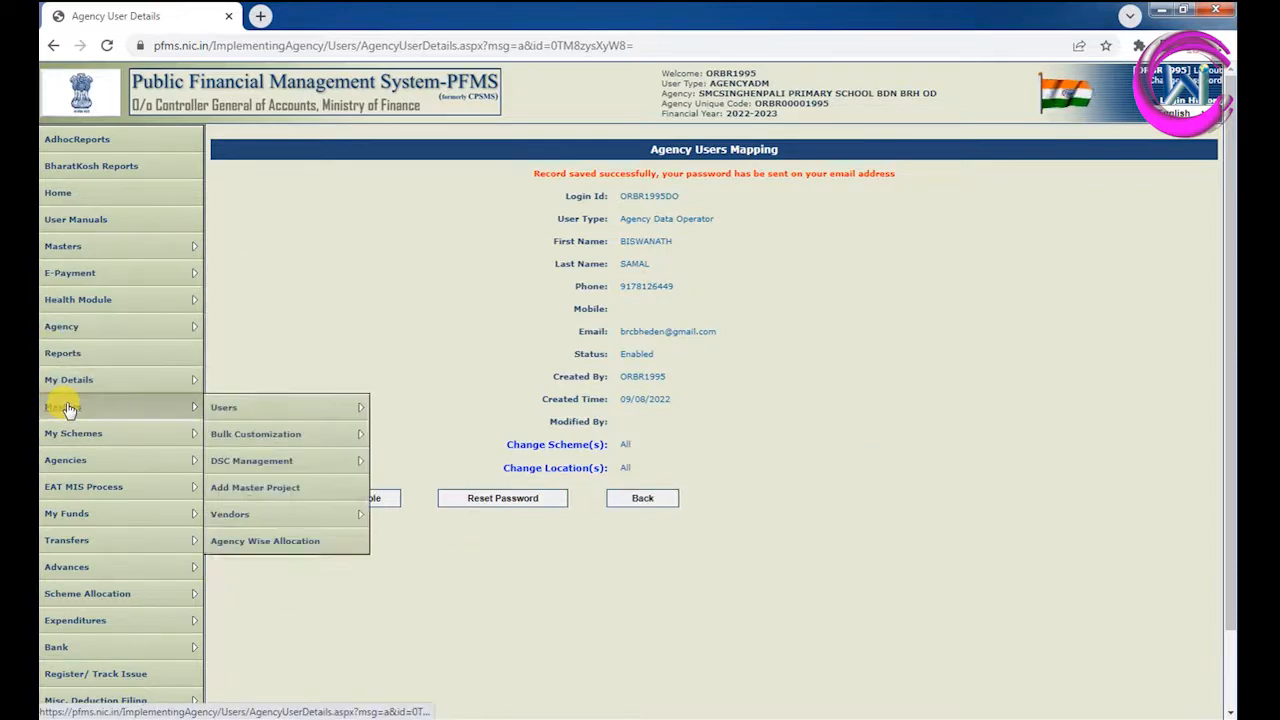
mouse_move(238, 418)
click(398, 434)
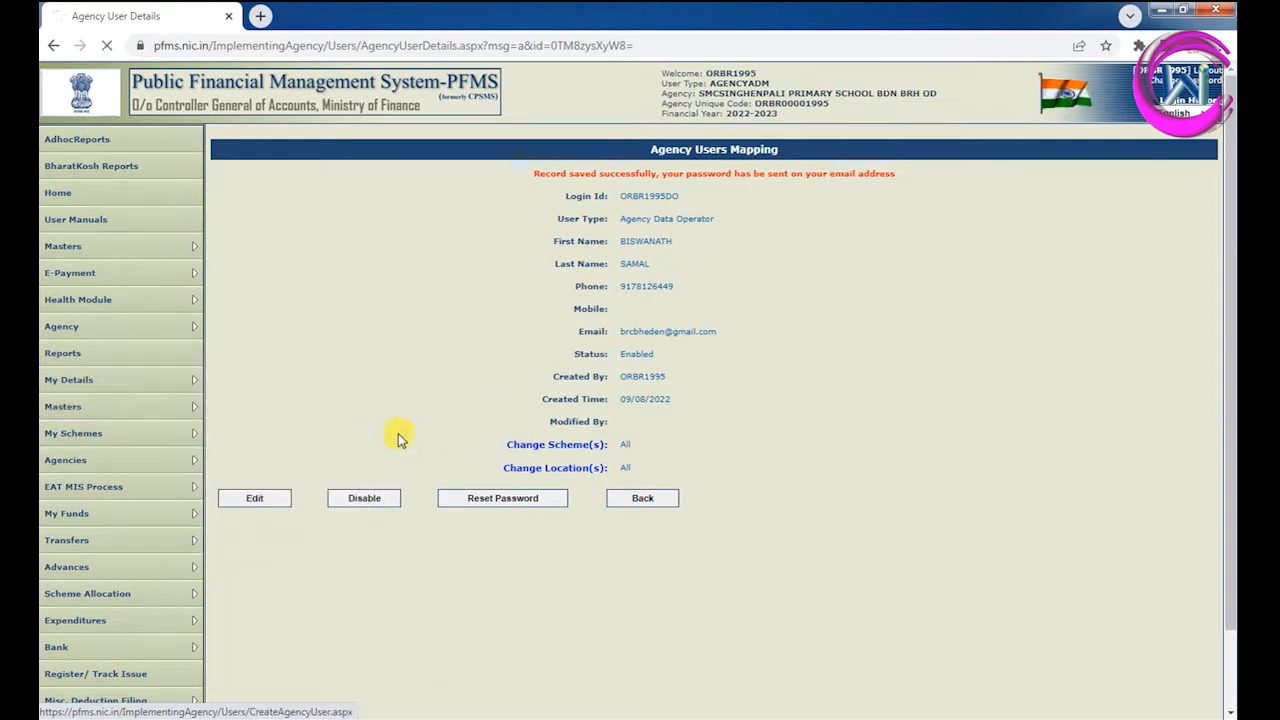
click(580, 187)
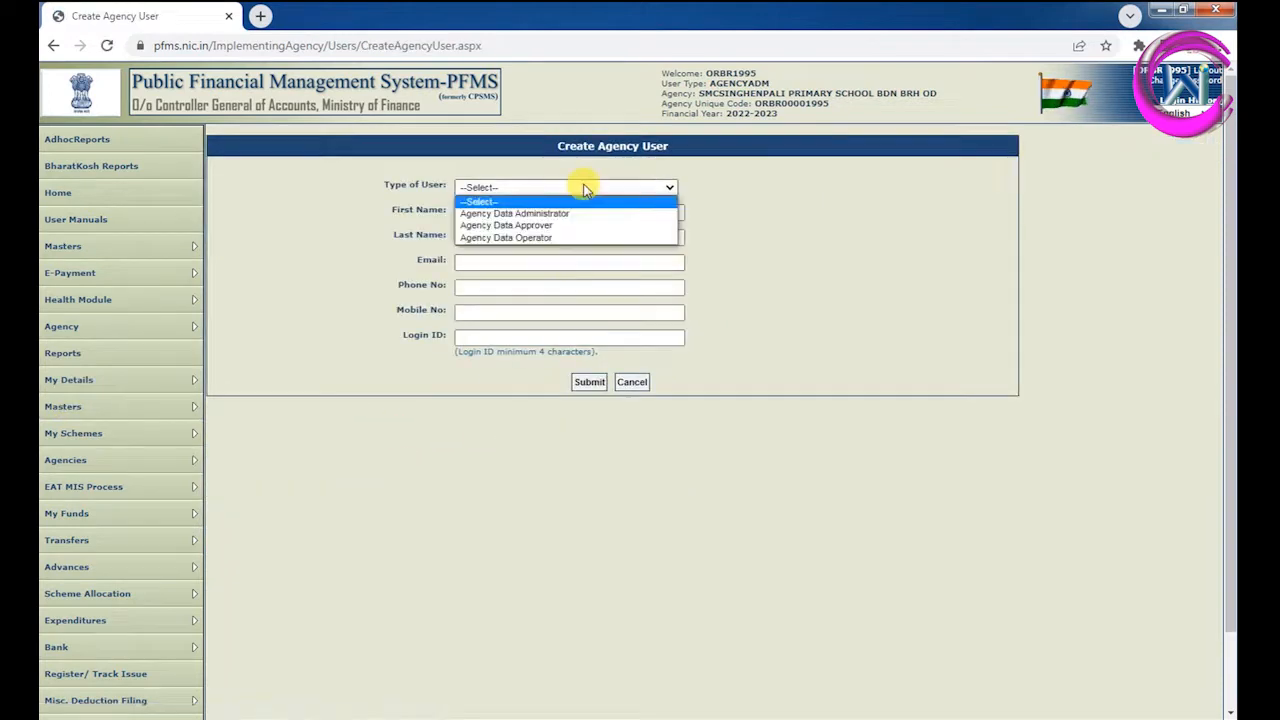
click(560, 225)
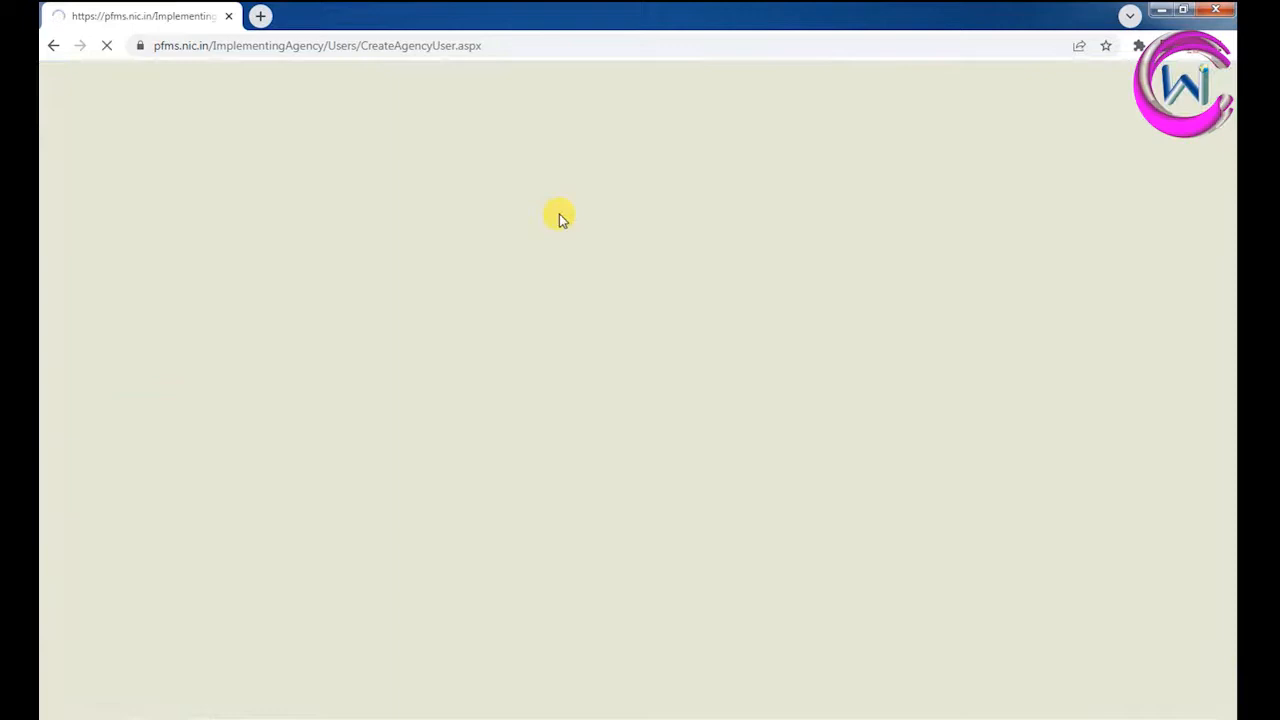
Step: Enter the approver's first name, last name and e-mail address
click(551, 237)
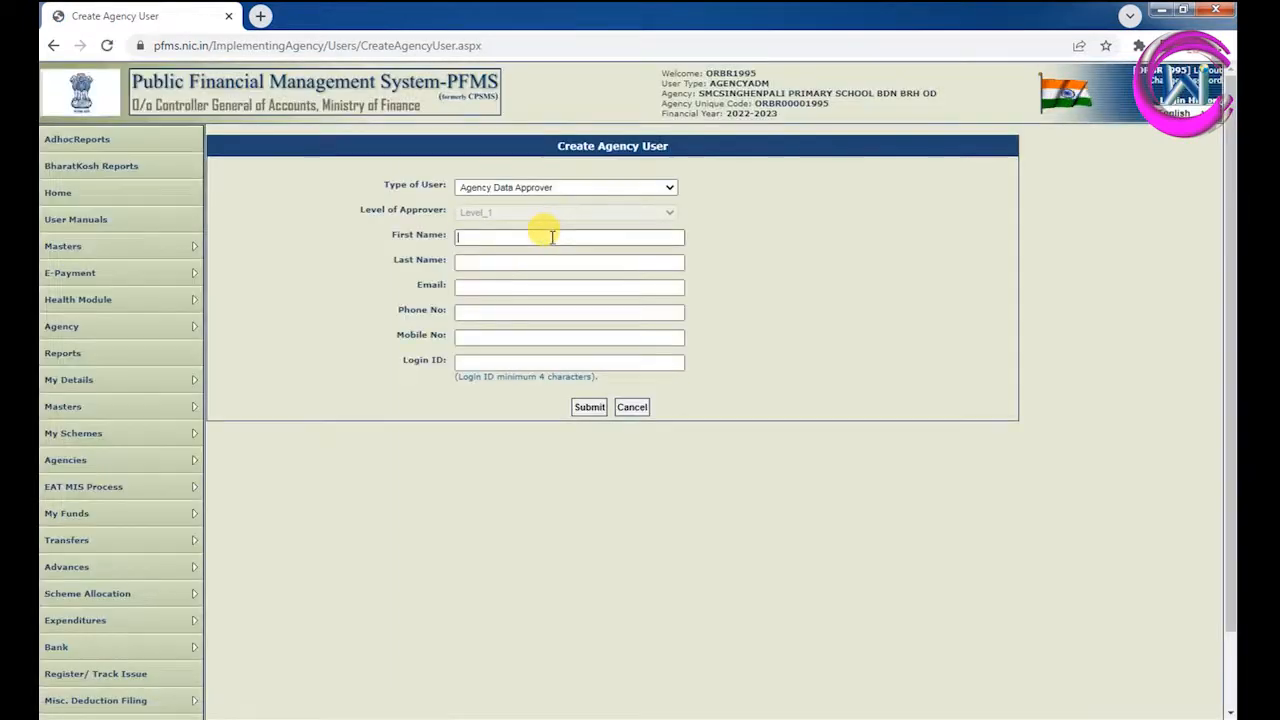
key(Tab)
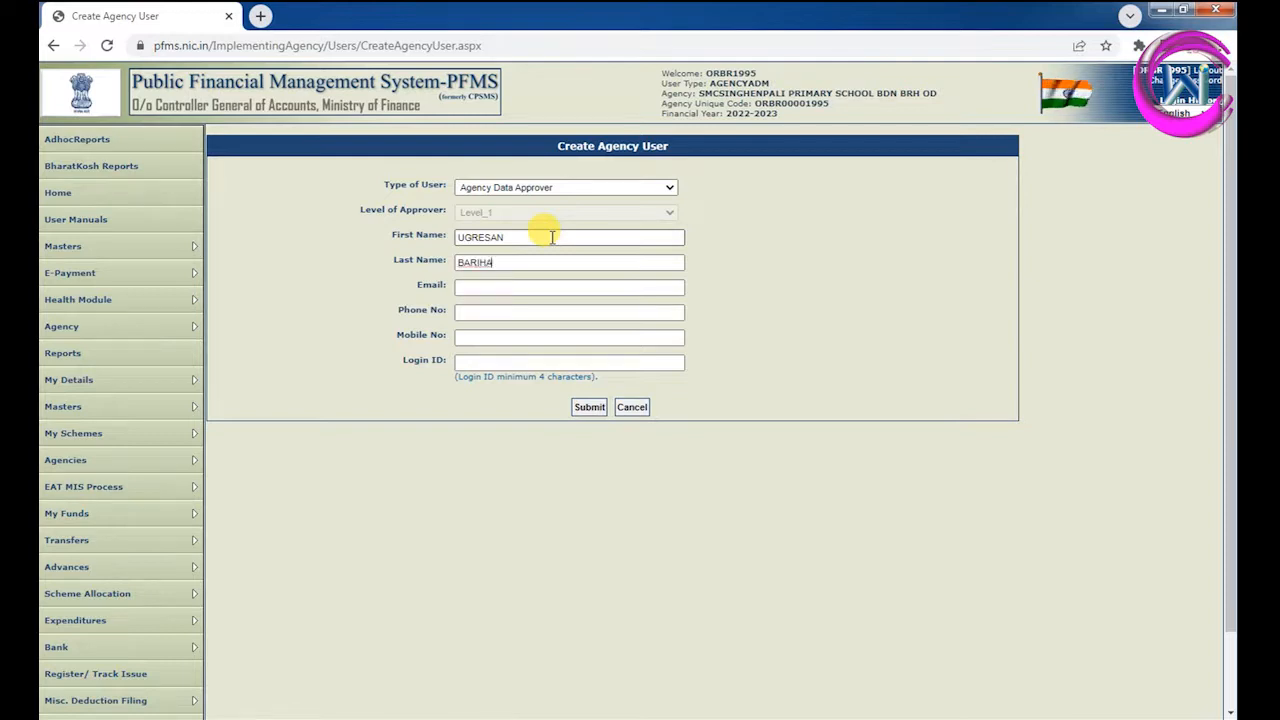
key(Tab)
text(B)
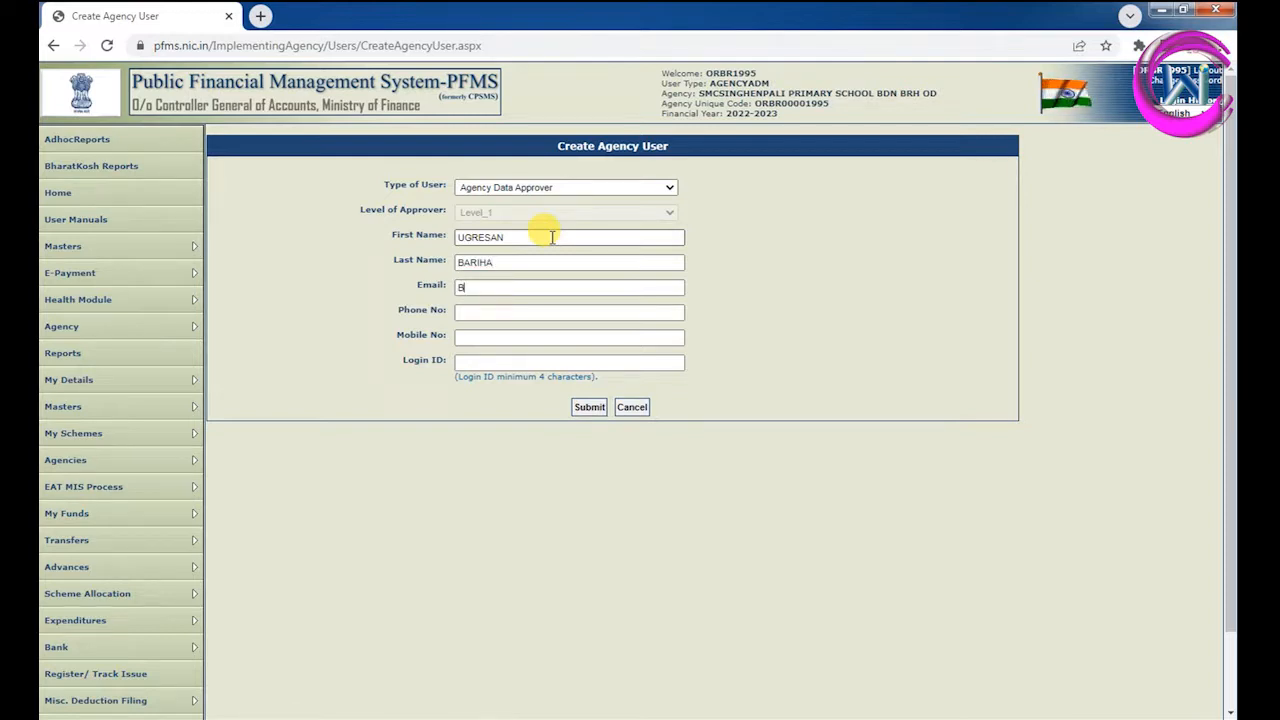
text(RCBHEDEN)
key(BackSpace)
key(BackSpace)
key(BackSpace)
key(BackSpace)
key(BackSpace)
key(BackSpace)
key(BackSpace)
key(BackSpace)
key(BackSpace)
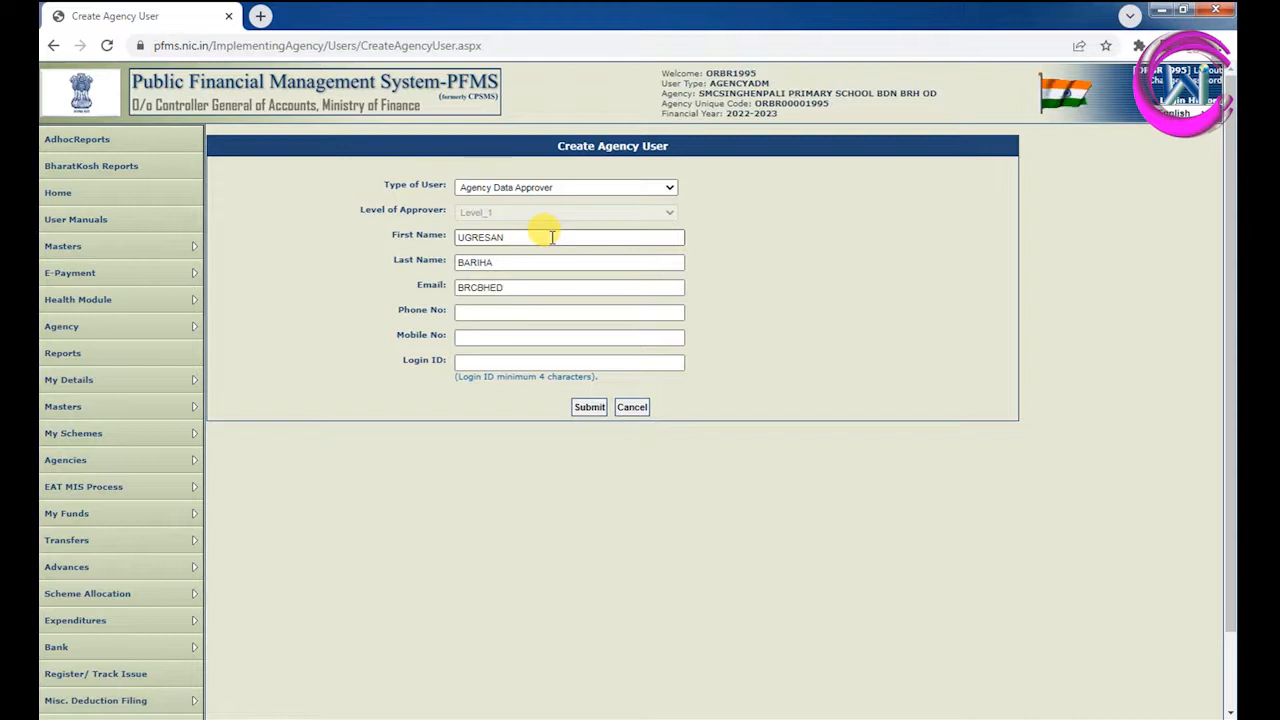
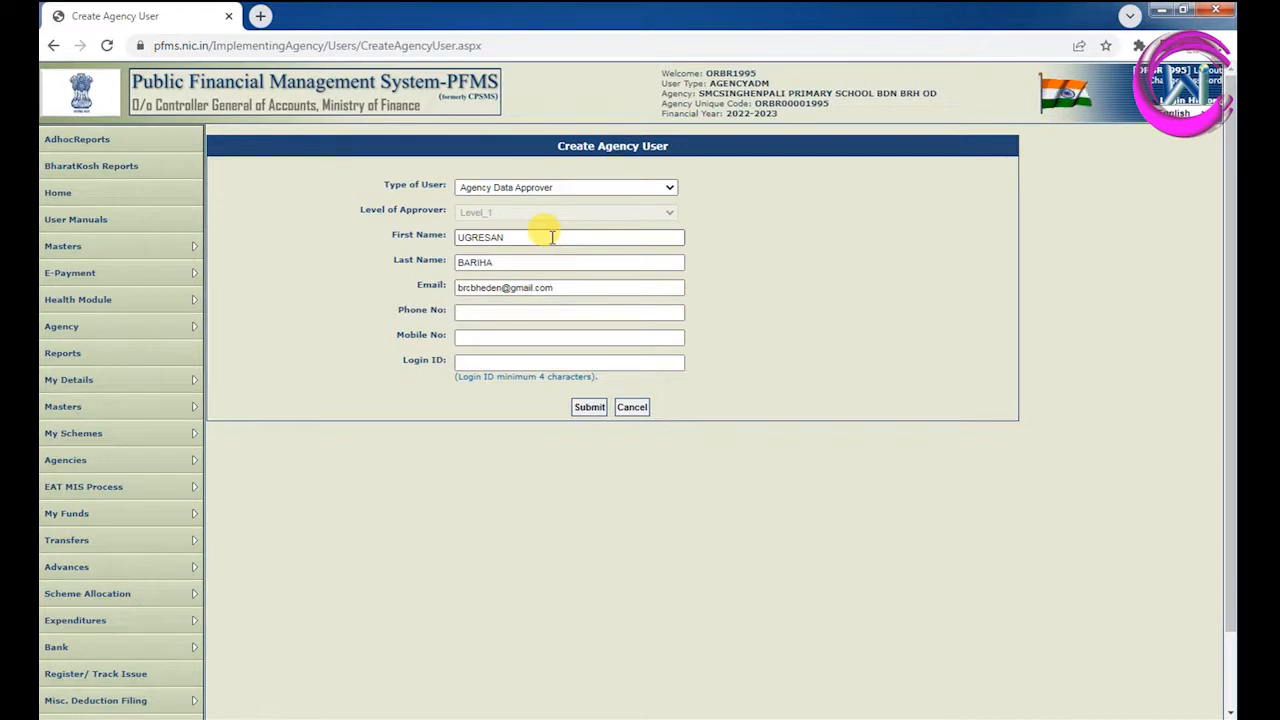
Step: Add the approver's phone number and uppercase login ID, keep Agency Data Approver, and submit
key(Tab)
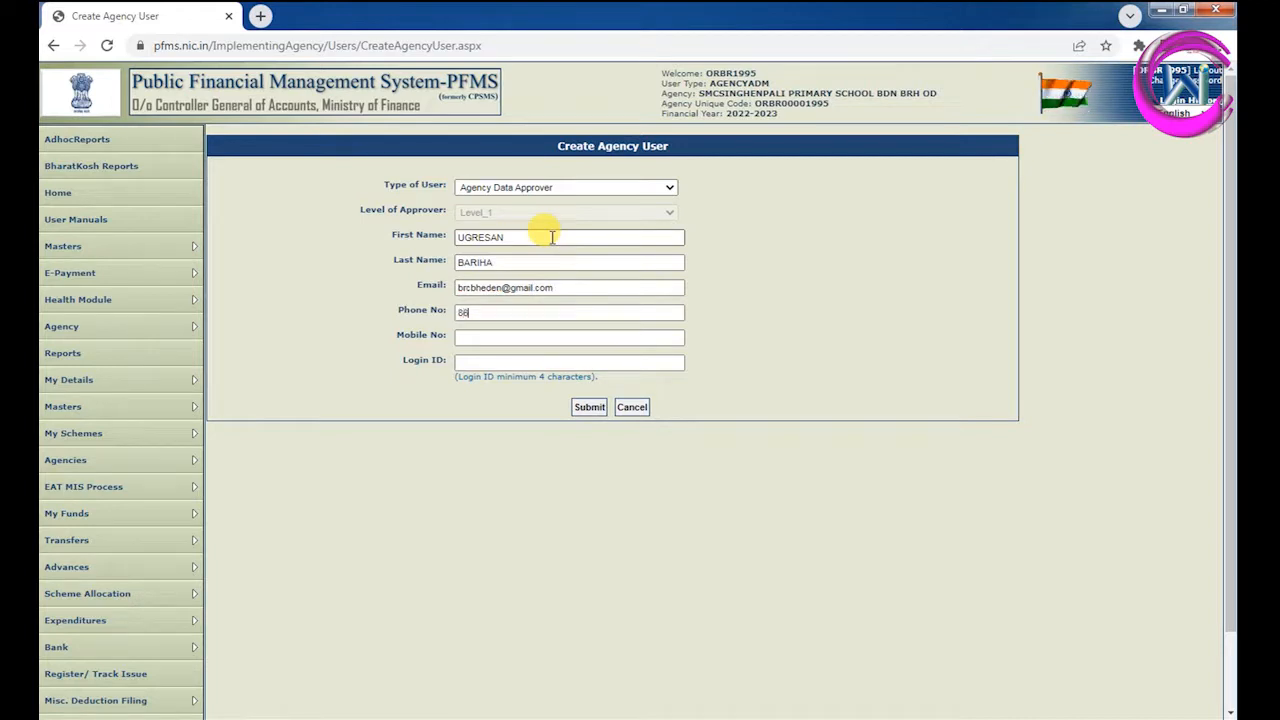
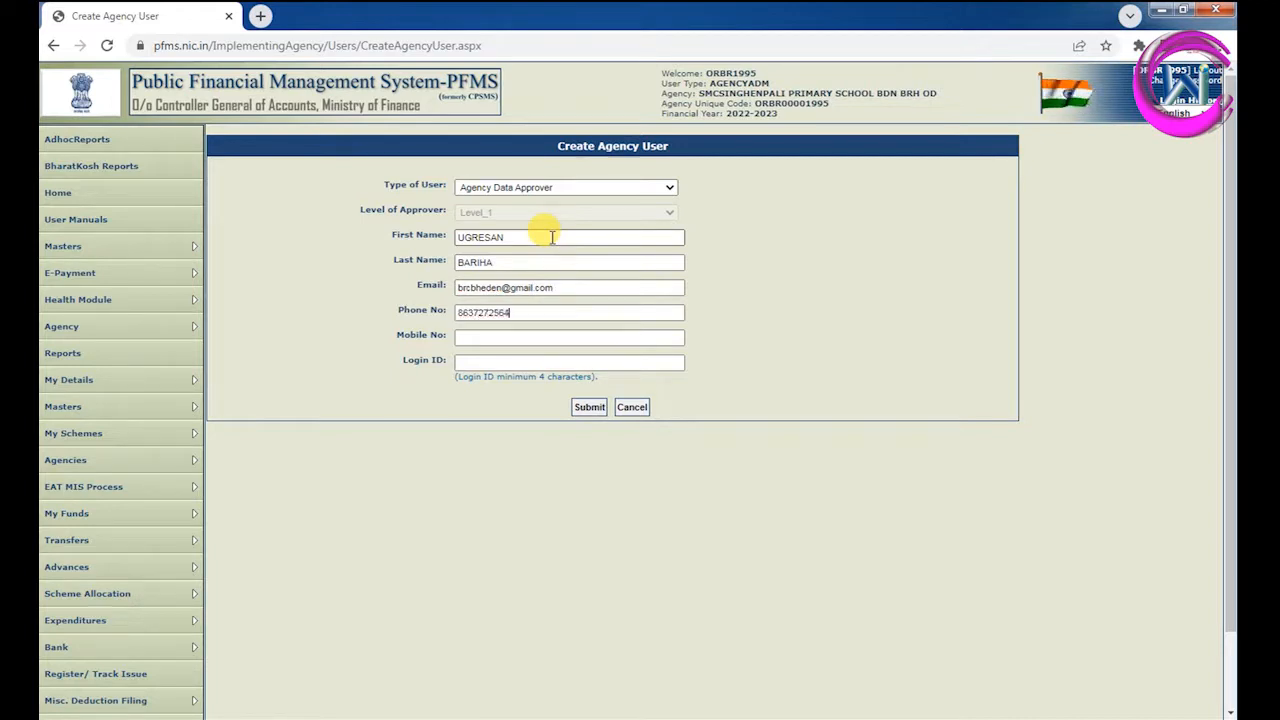
key(Tab)
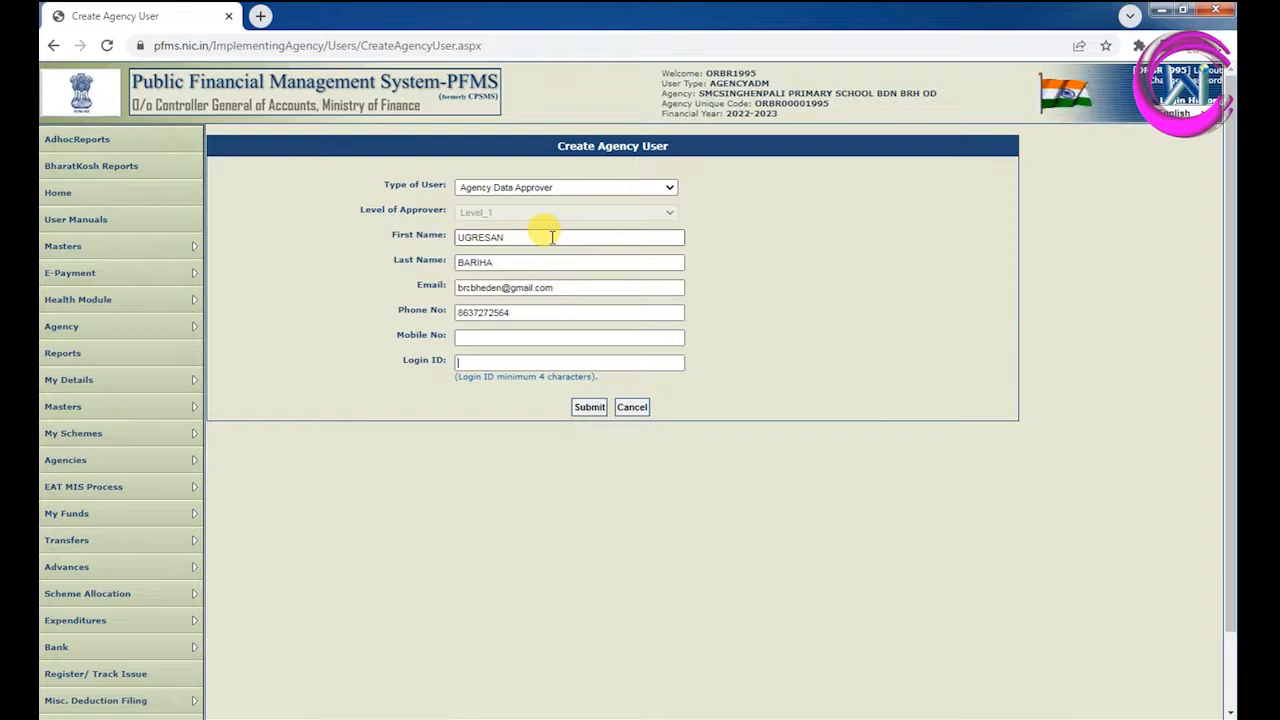
text(orbr1)
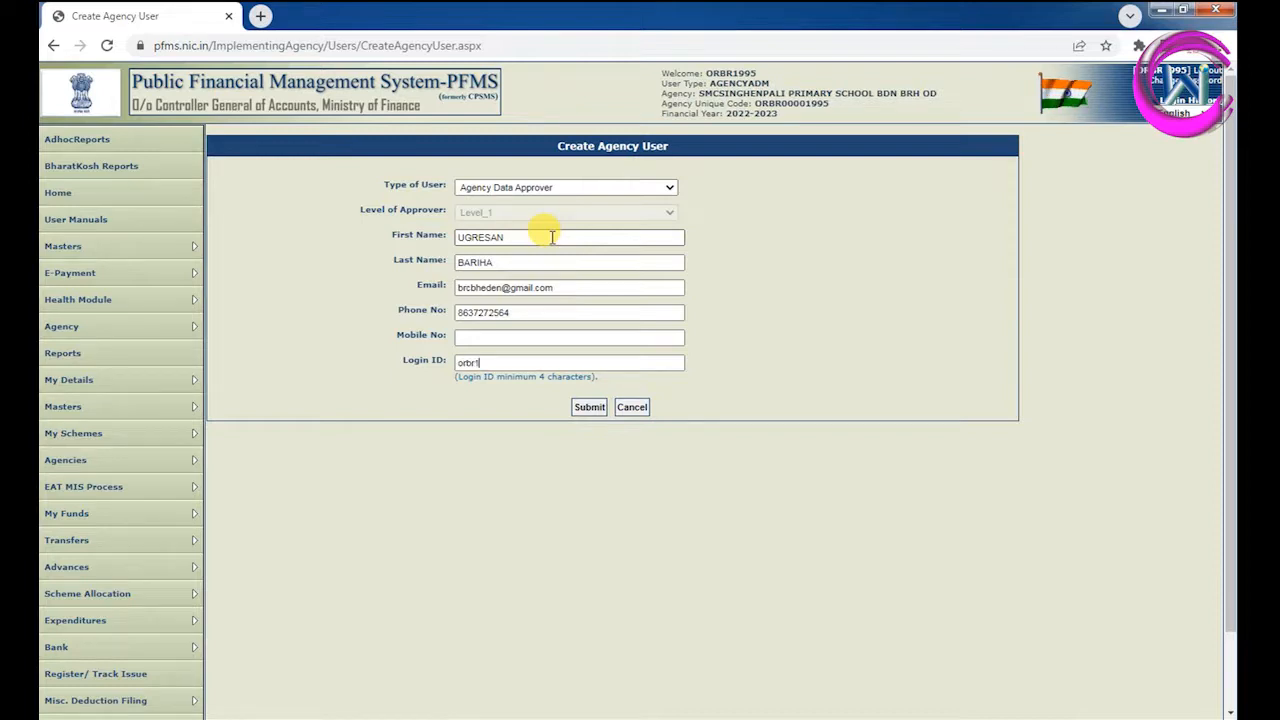
text(995da)
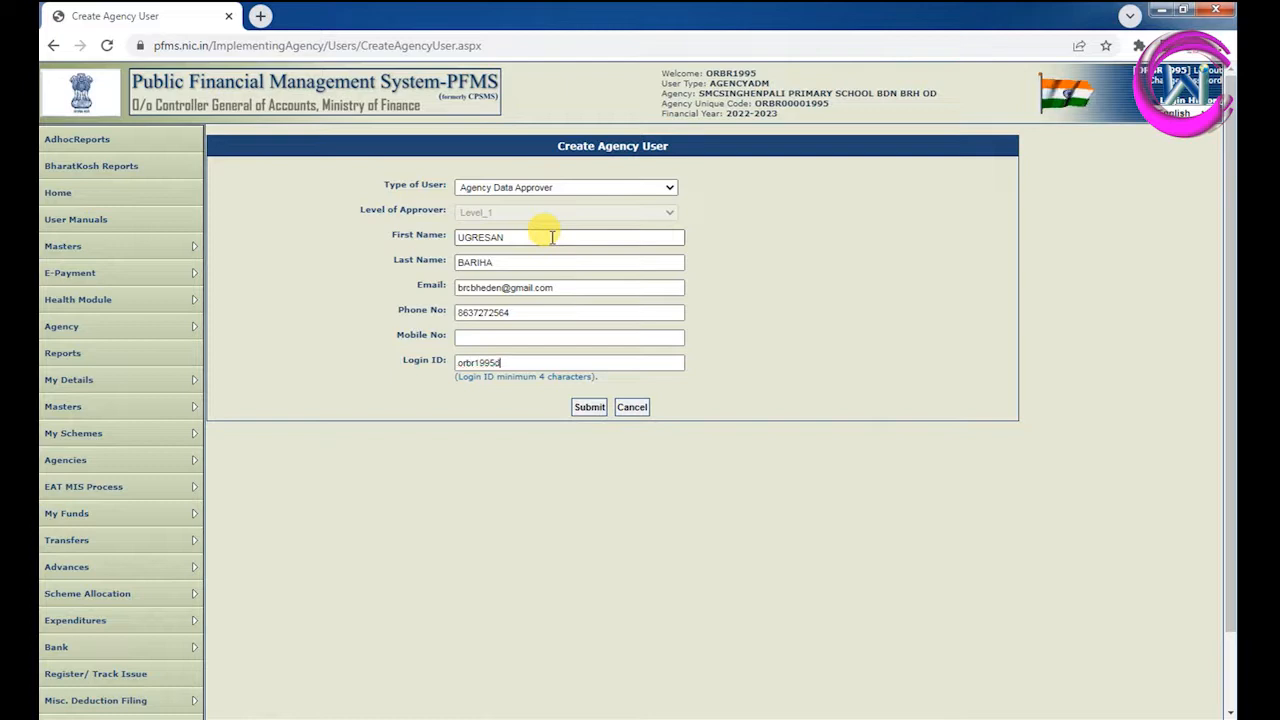
key(BackSpace)
key(BackSpace)
key(BackSpace)
key(BackSpace)
key(BackSpace)
key(BackSpace)
key(BackSpace)
key(BackSpace)
key(BackSpace)
text(ORBR1995DA)
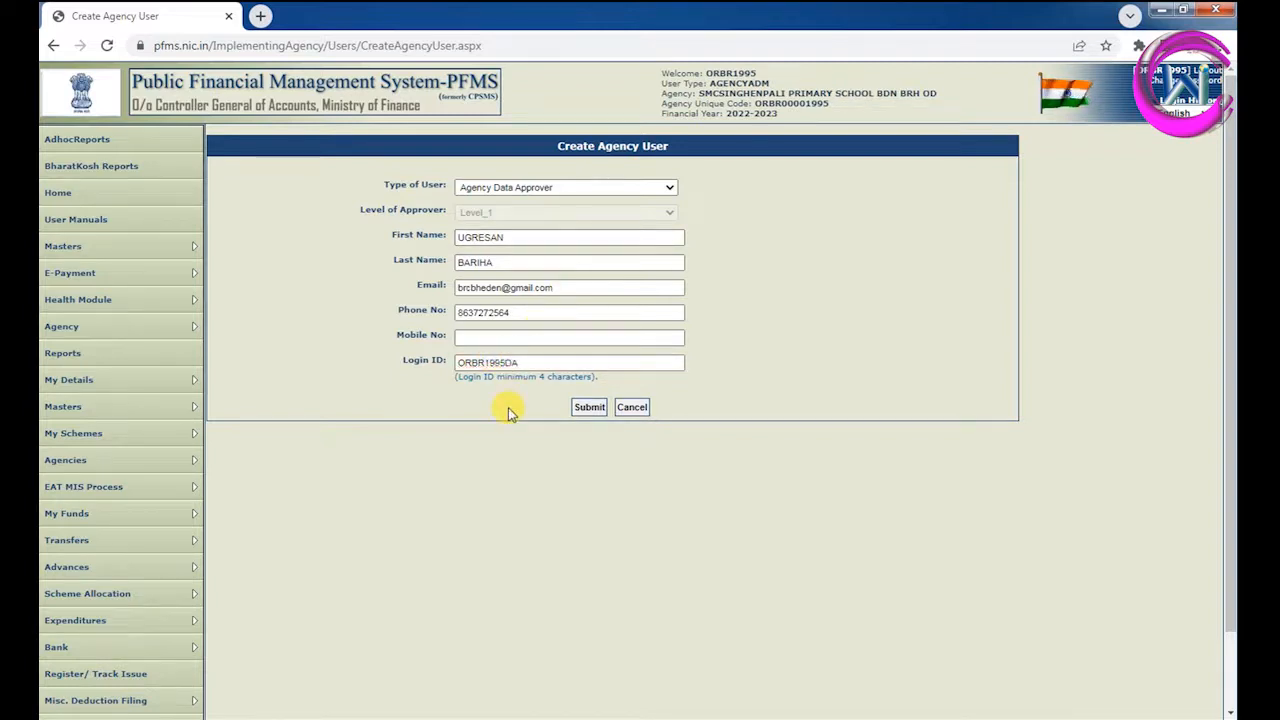
click(513, 192)
click(532, 226)
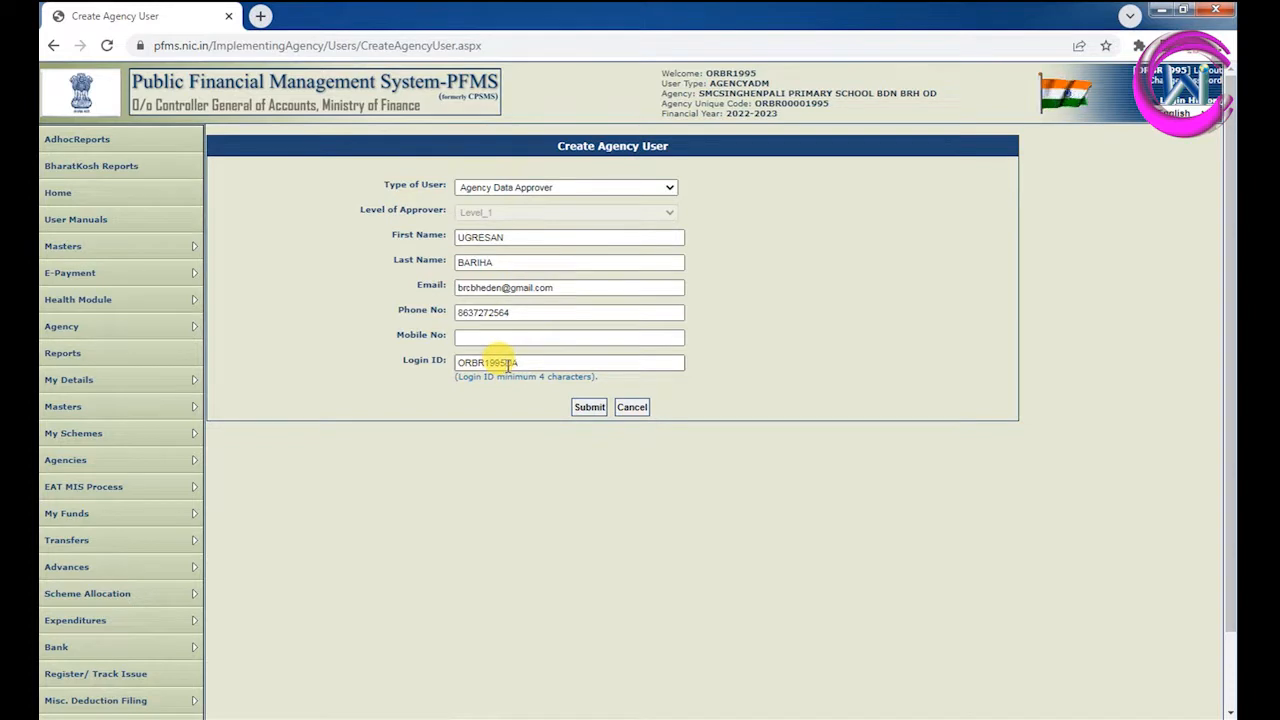
click(589, 407)
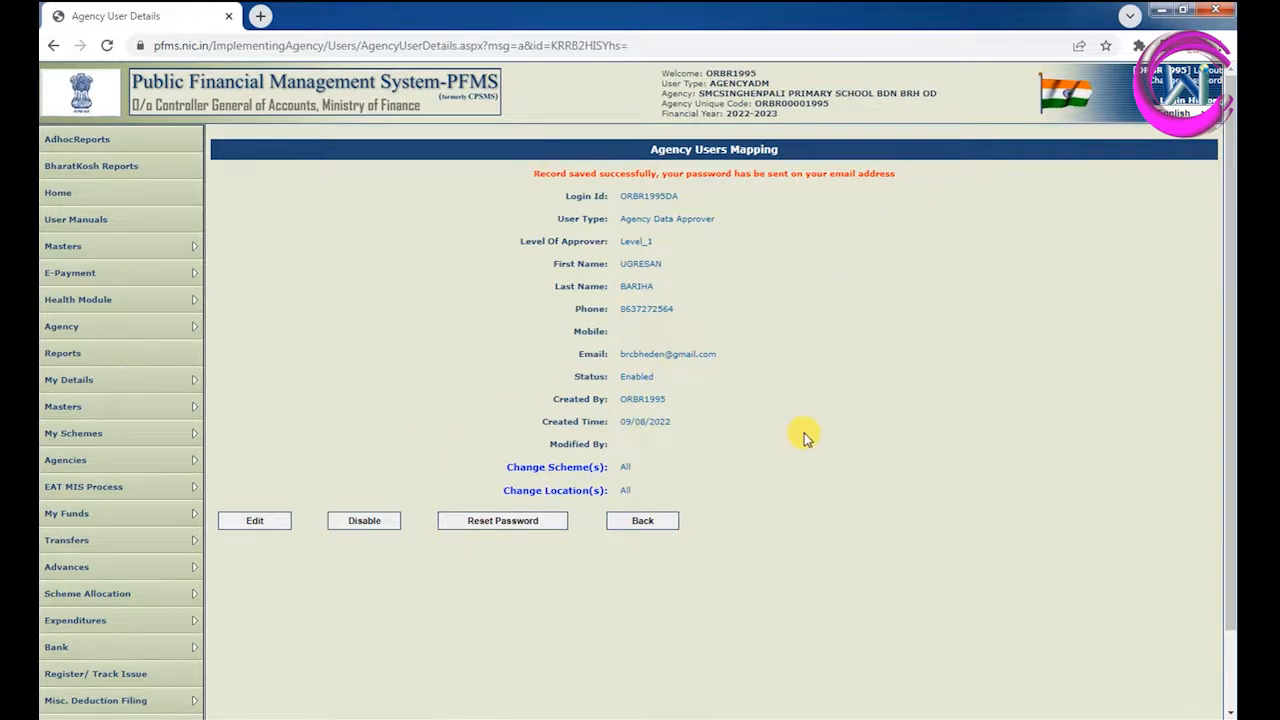
Step: Sign out of the agency admin account using Logout in the PFMS header
scroll(805, 434, down, 1)
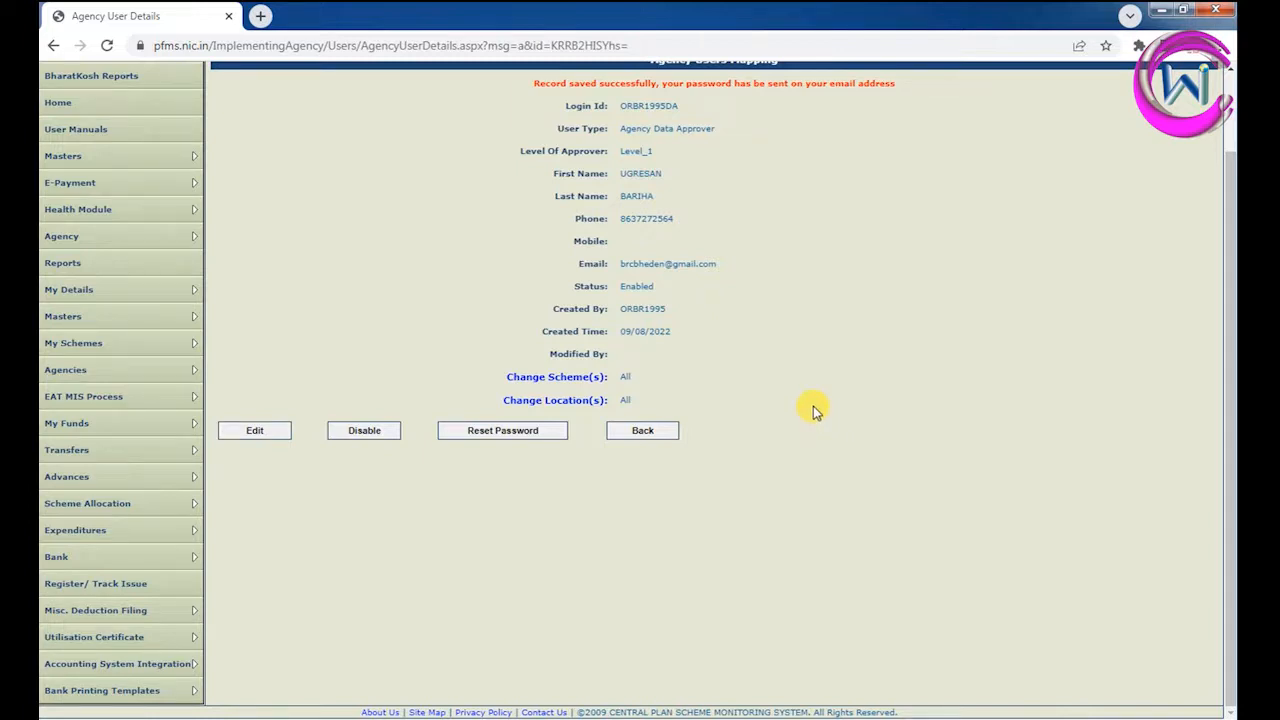
scroll(812, 418, up, 2)
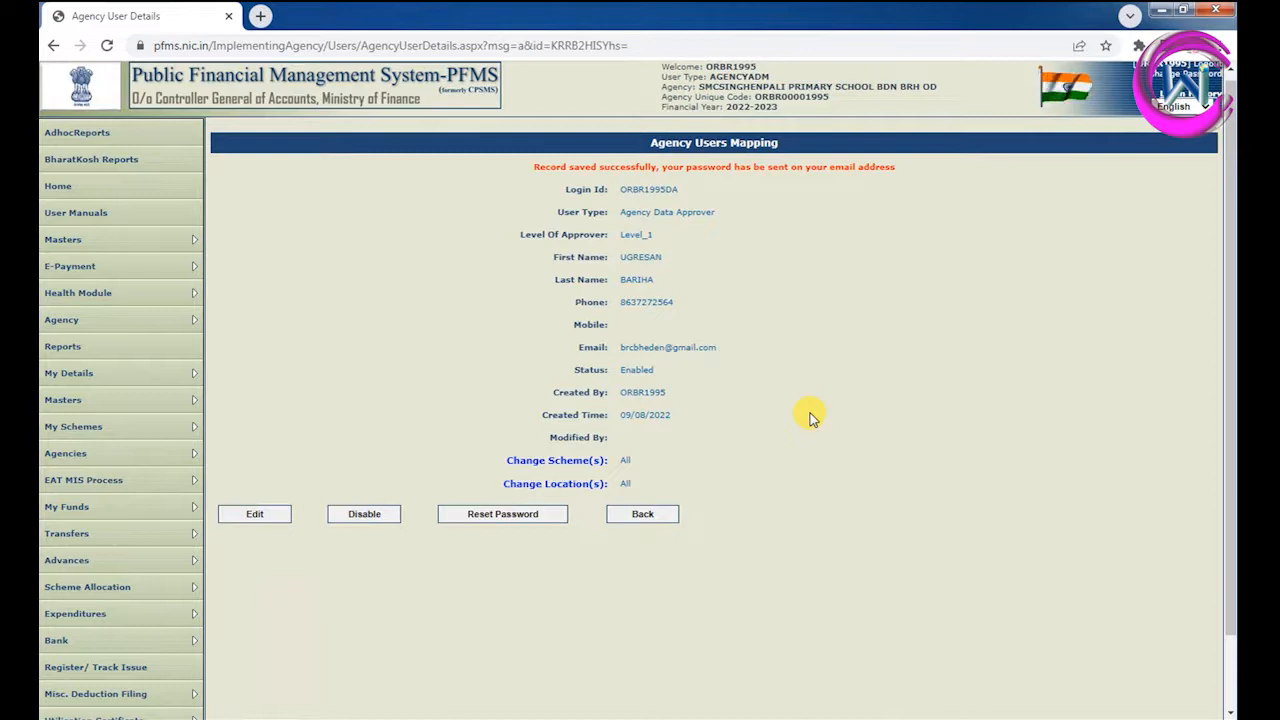
scroll(810, 418, up, 1)
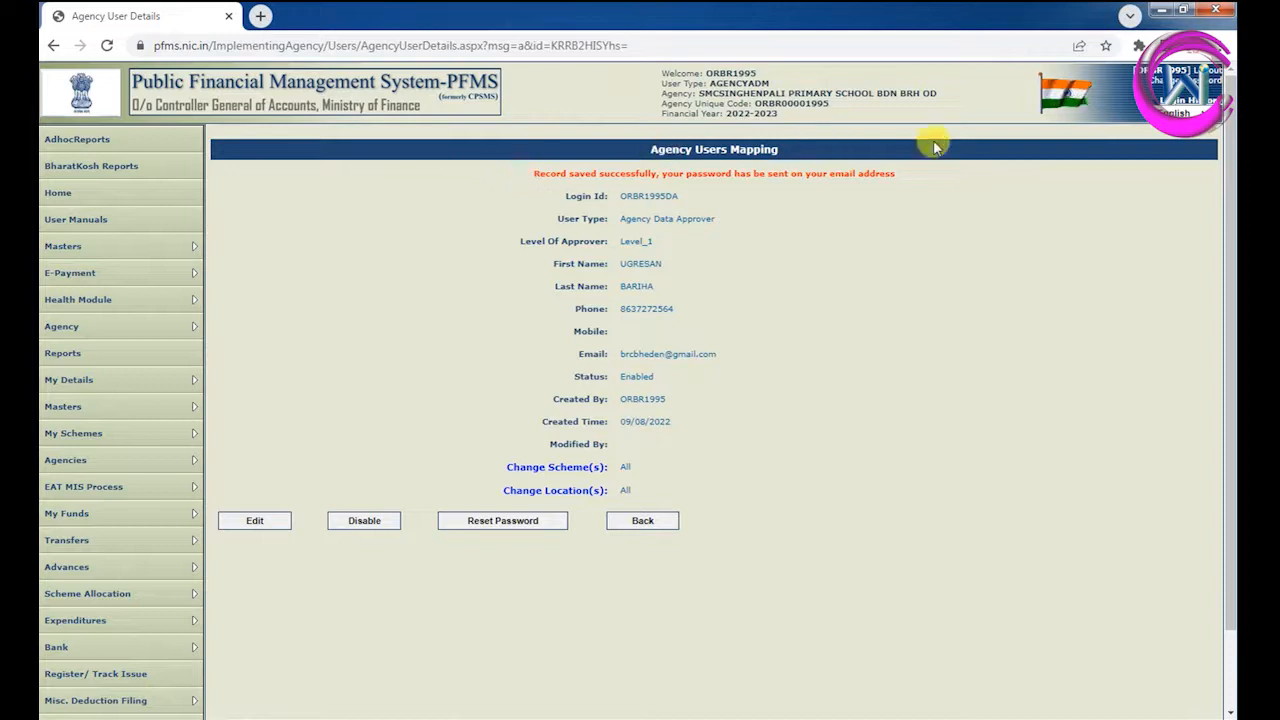
click(1211, 72)
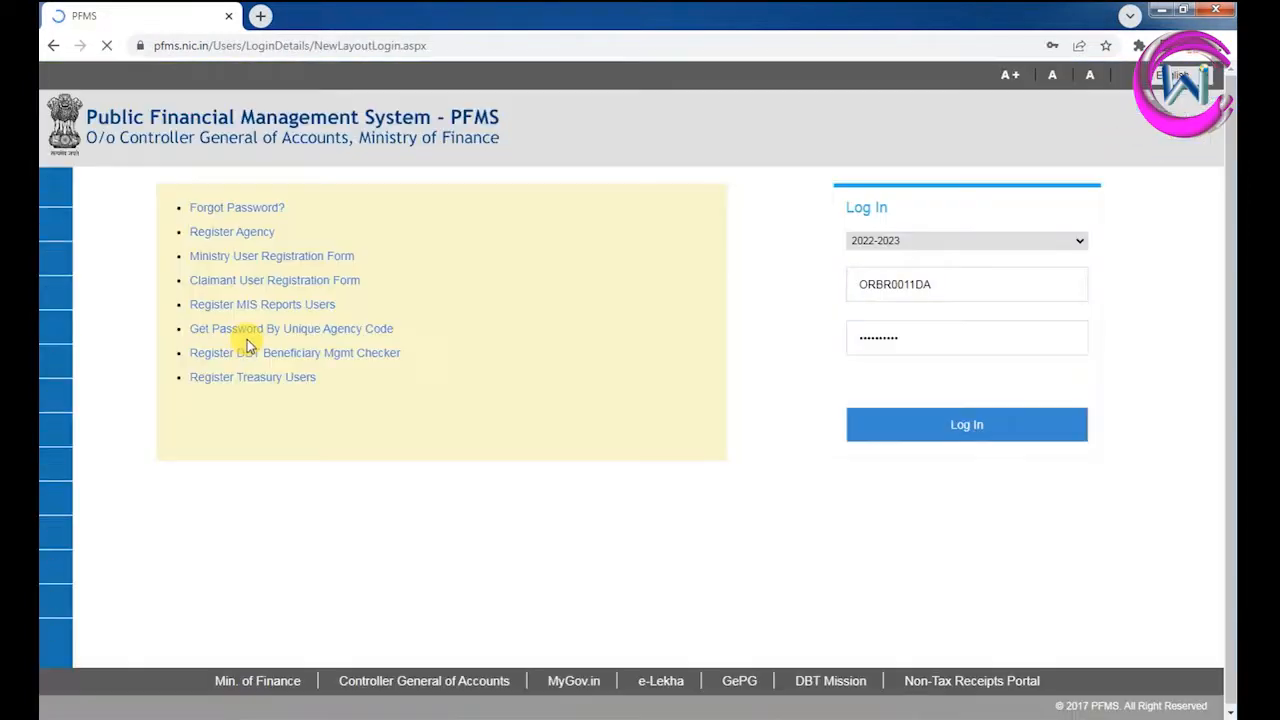
Step: Select the prefilled user ID, then go to the Forgot Password? page
double_click(989, 288)
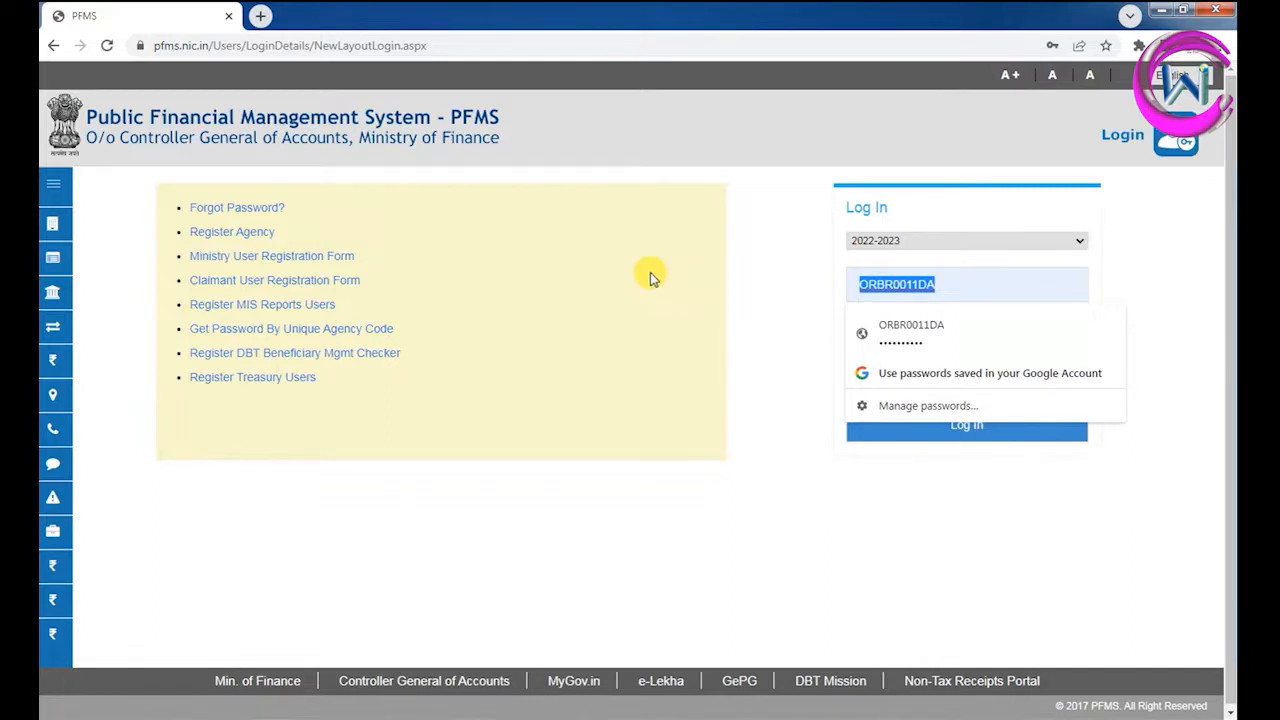
click(221, 211)
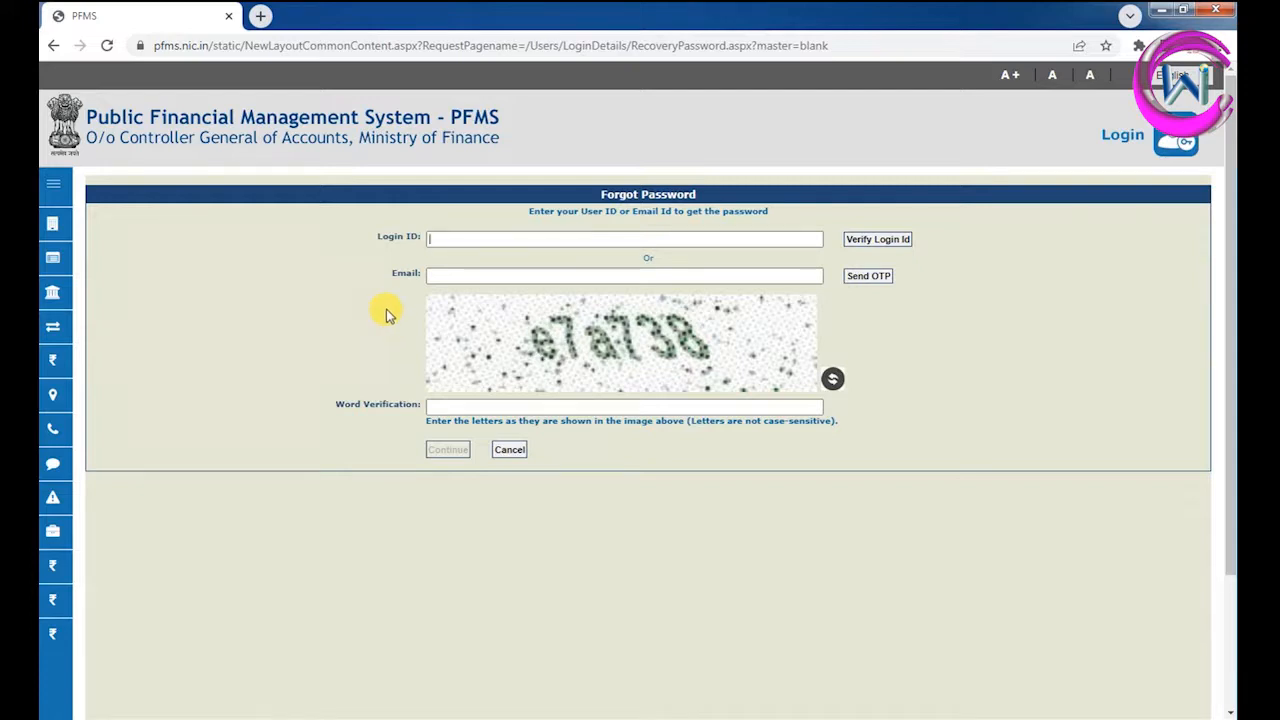
Step: Enter and verify the DDO user's login ID, then pass the word-verification captcha
click(447, 238)
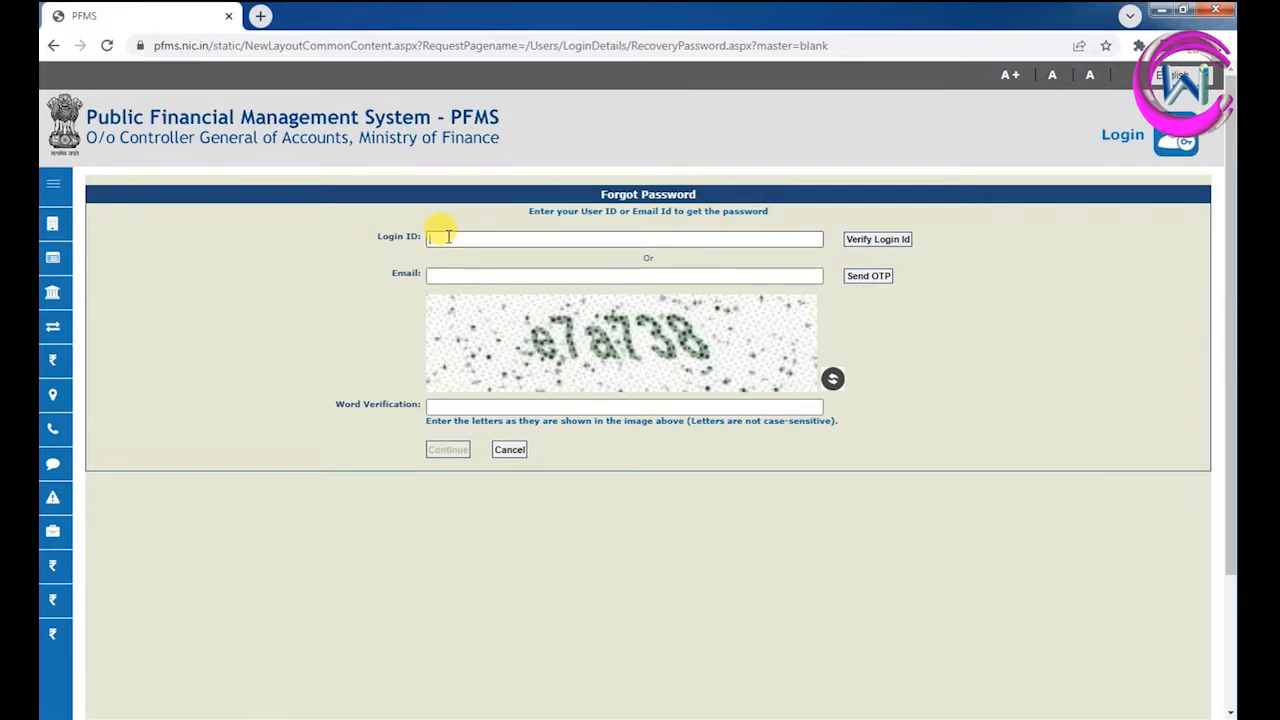
text(ORBR1995DO)
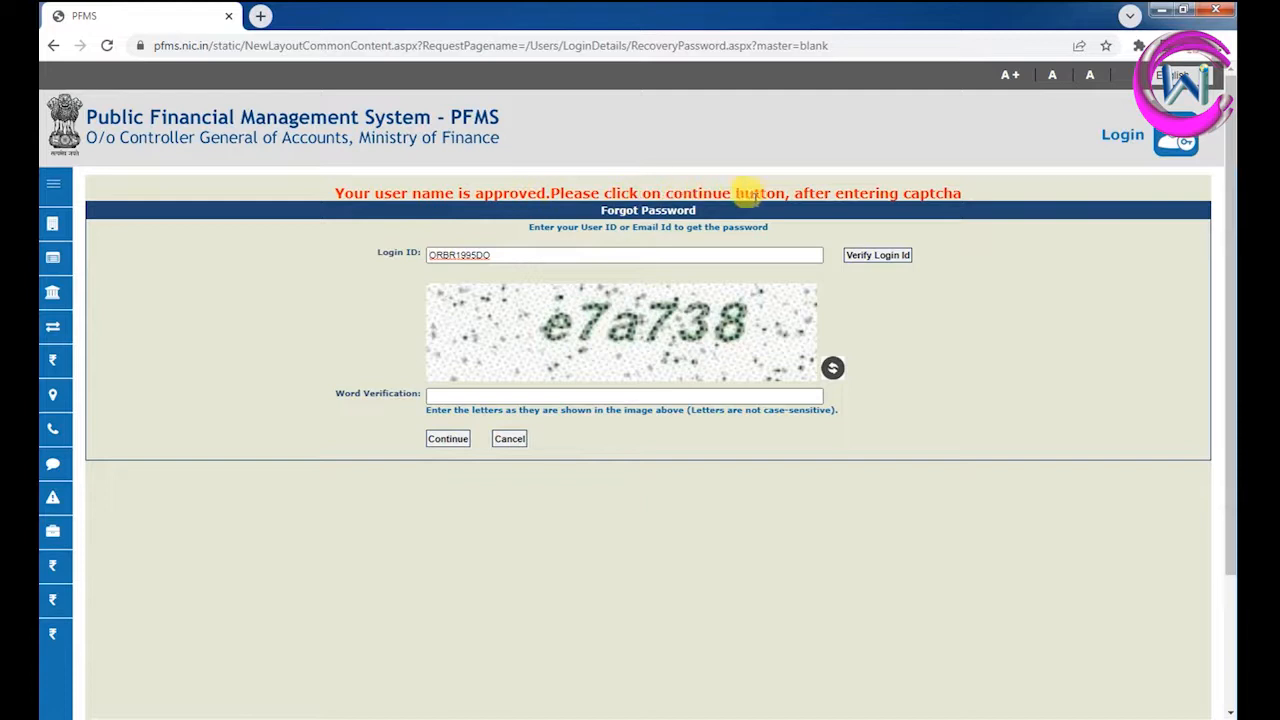
click(630, 393)
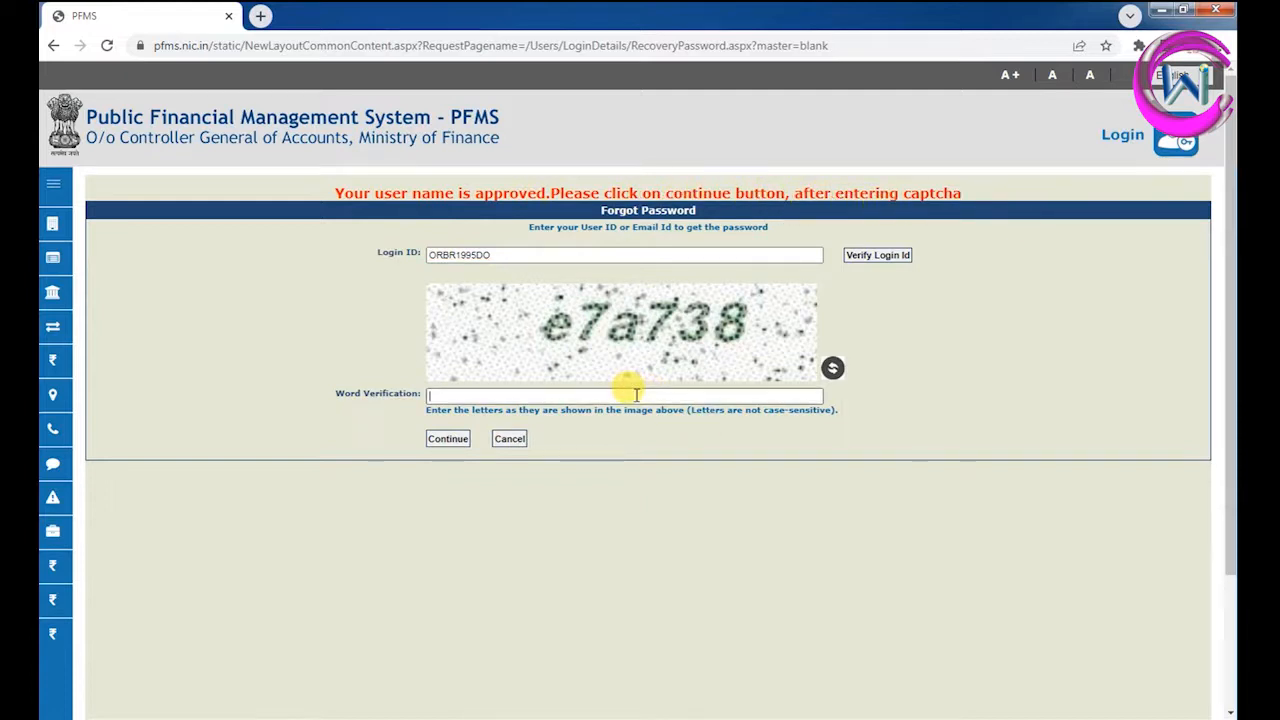
text(e7a738)
click(450, 438)
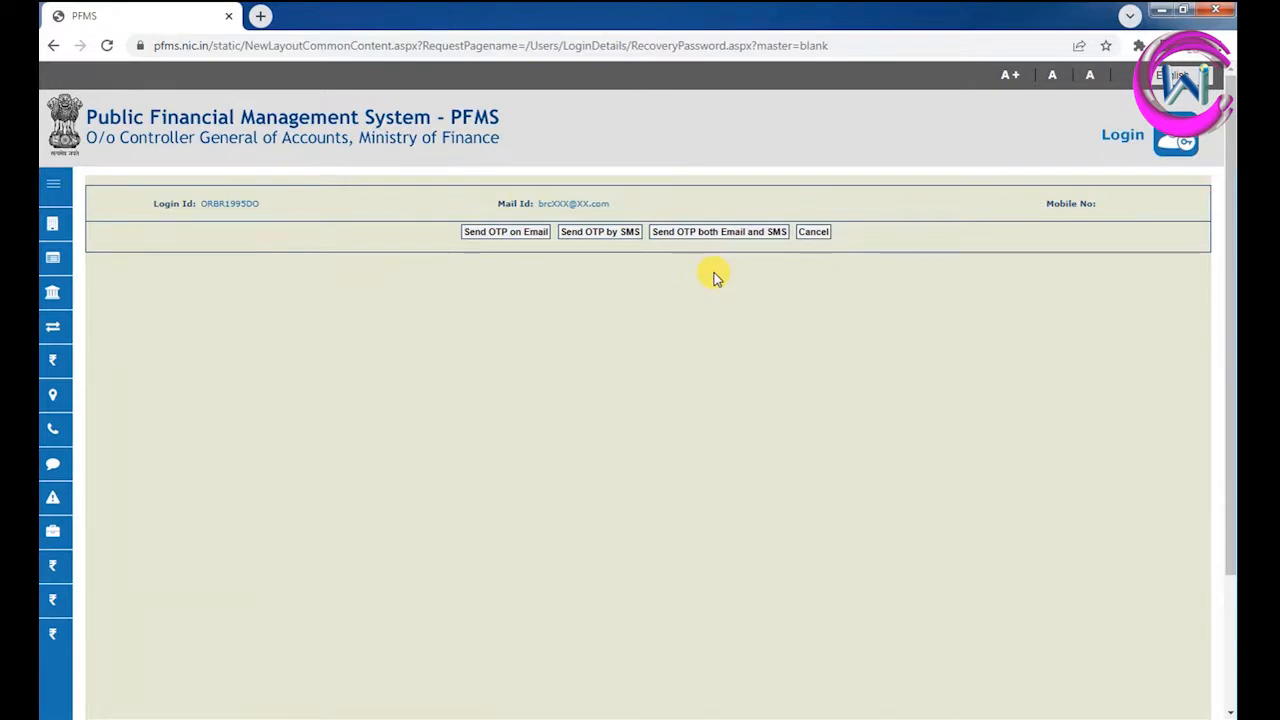
Step: Send the OTP by both email and SMS, then enter and verify the received code
click(487, 238)
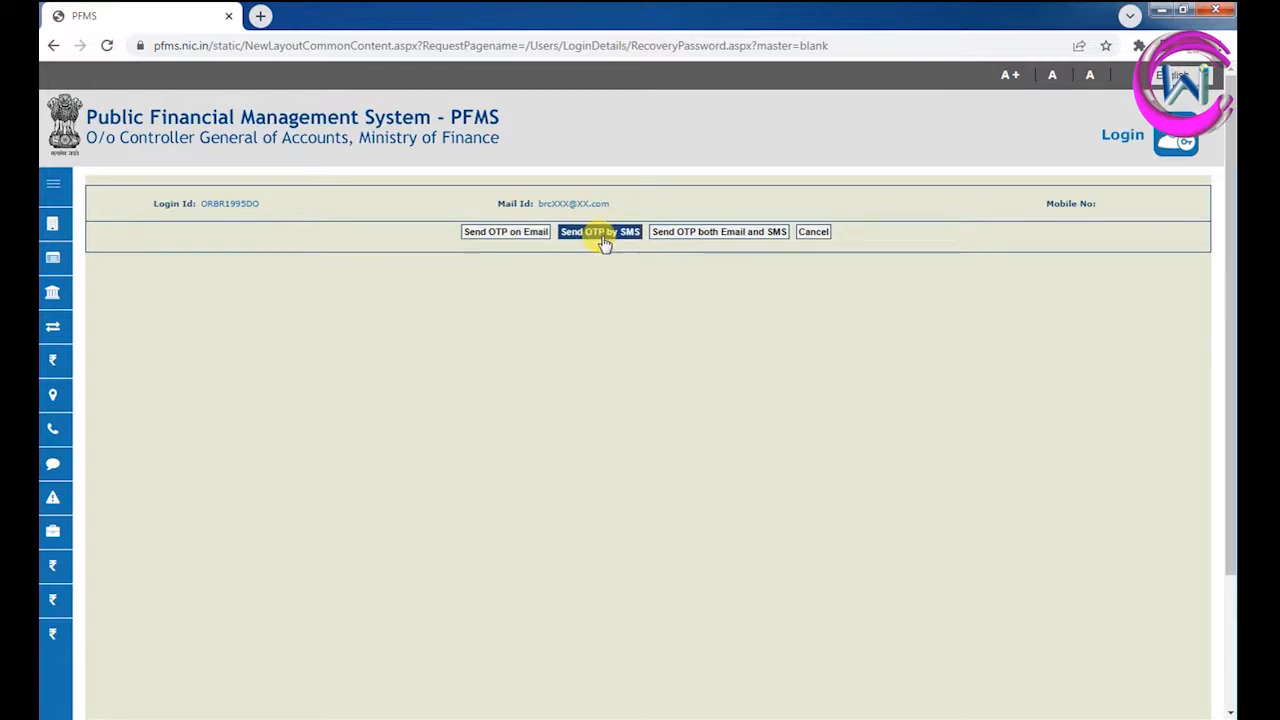
click(705, 237)
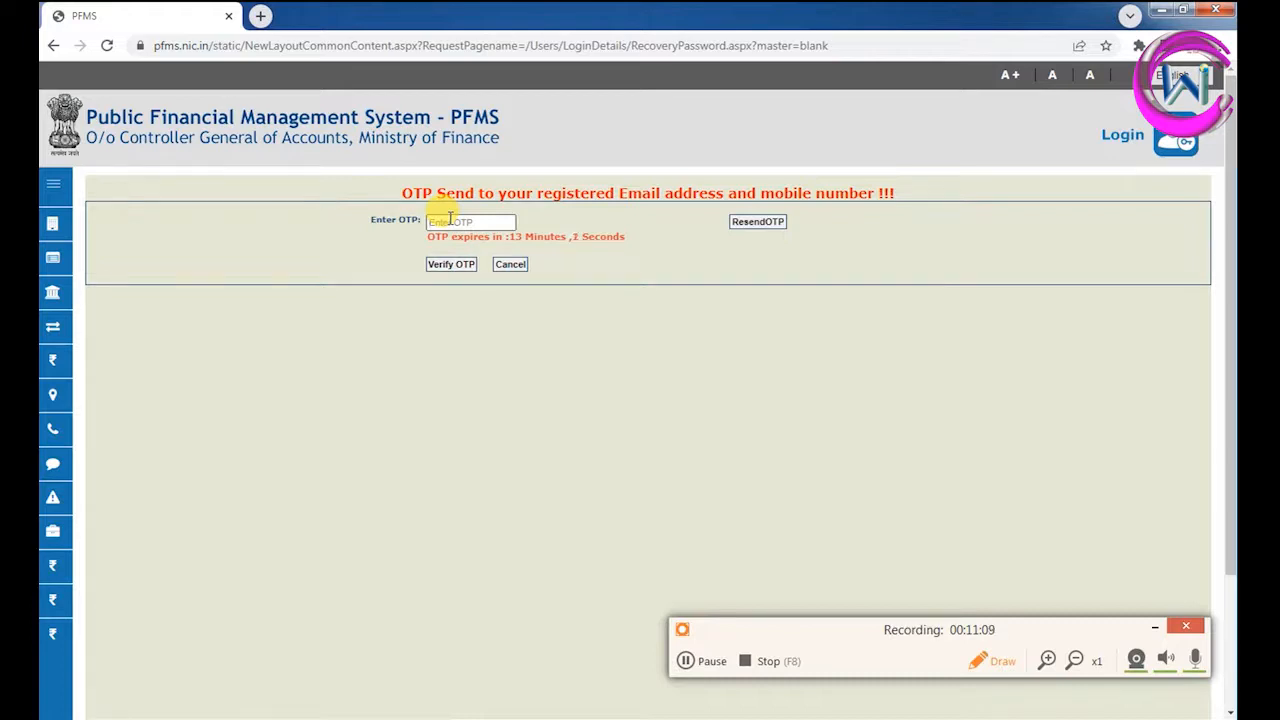
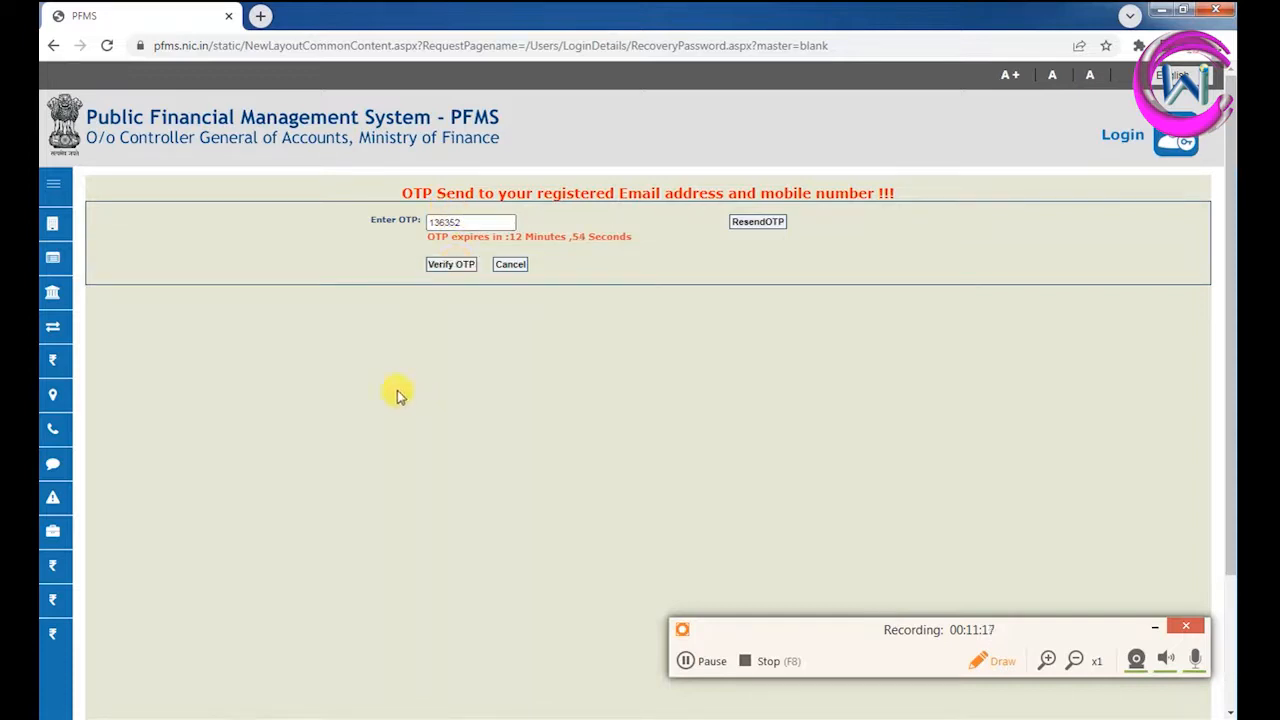
click(460, 266)
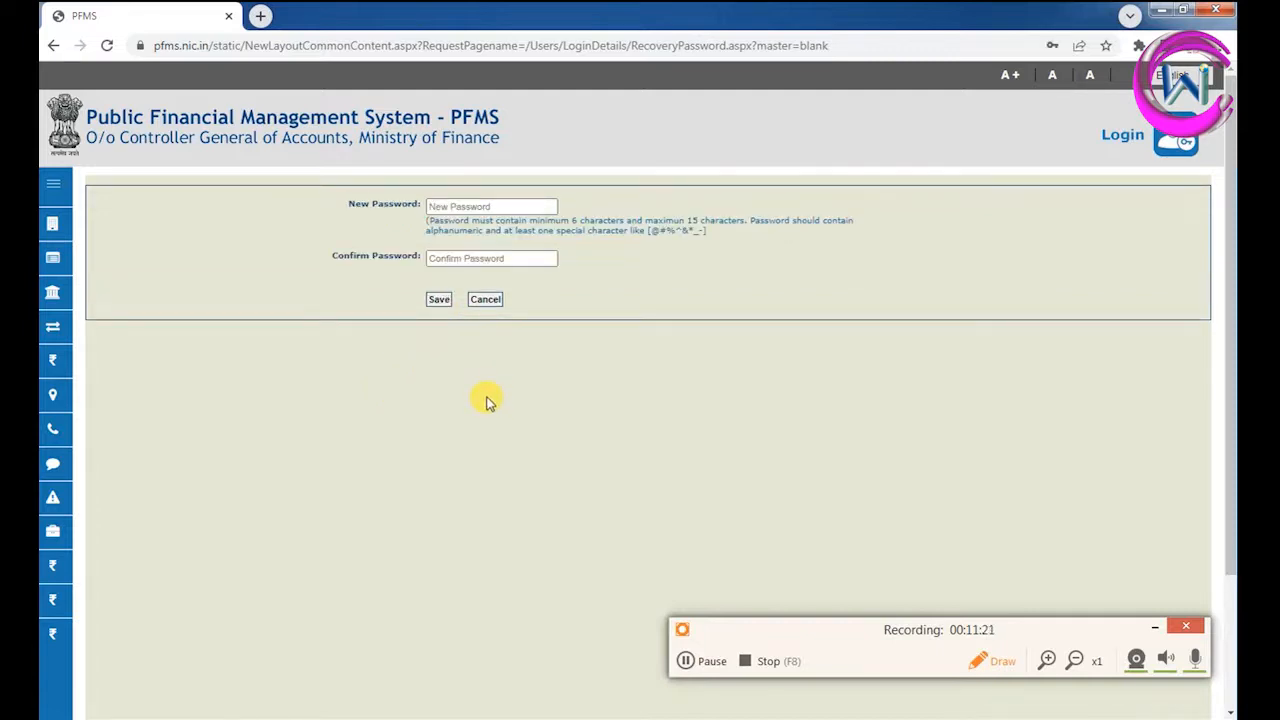
Step: Enter and confirm a new DDO password, save it, and return to the login page
click(463, 207)
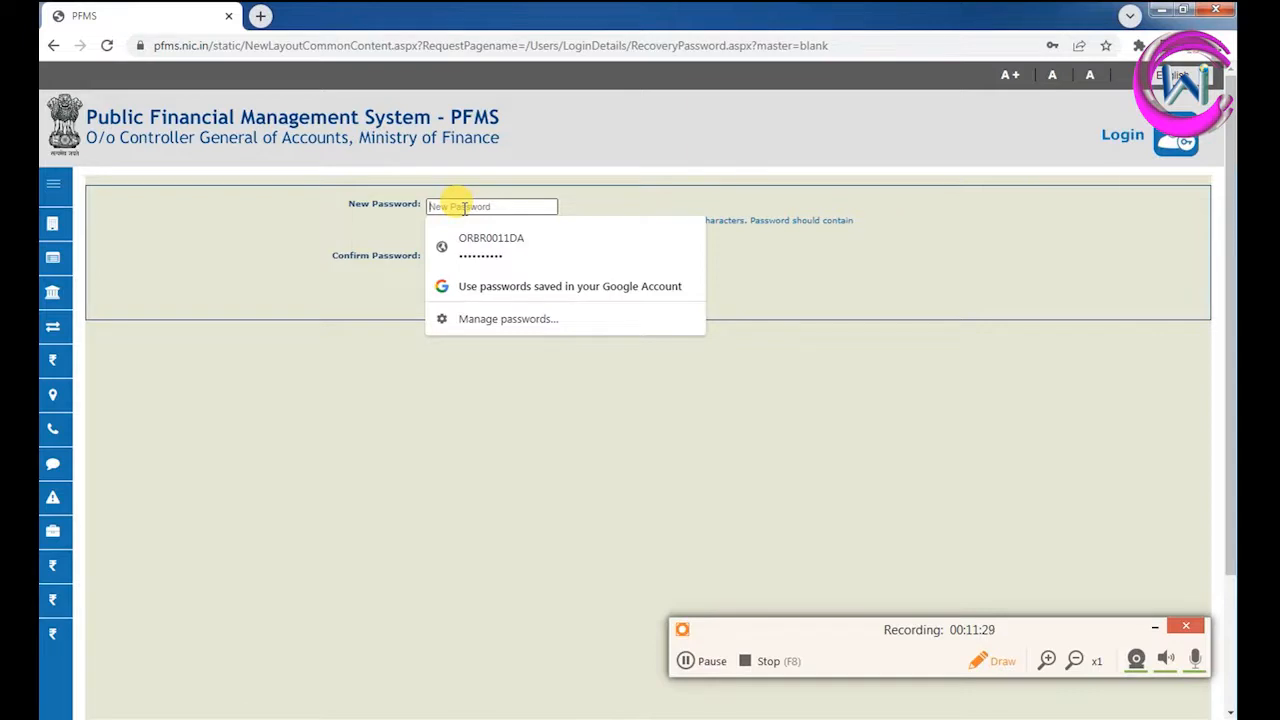
text(*****)
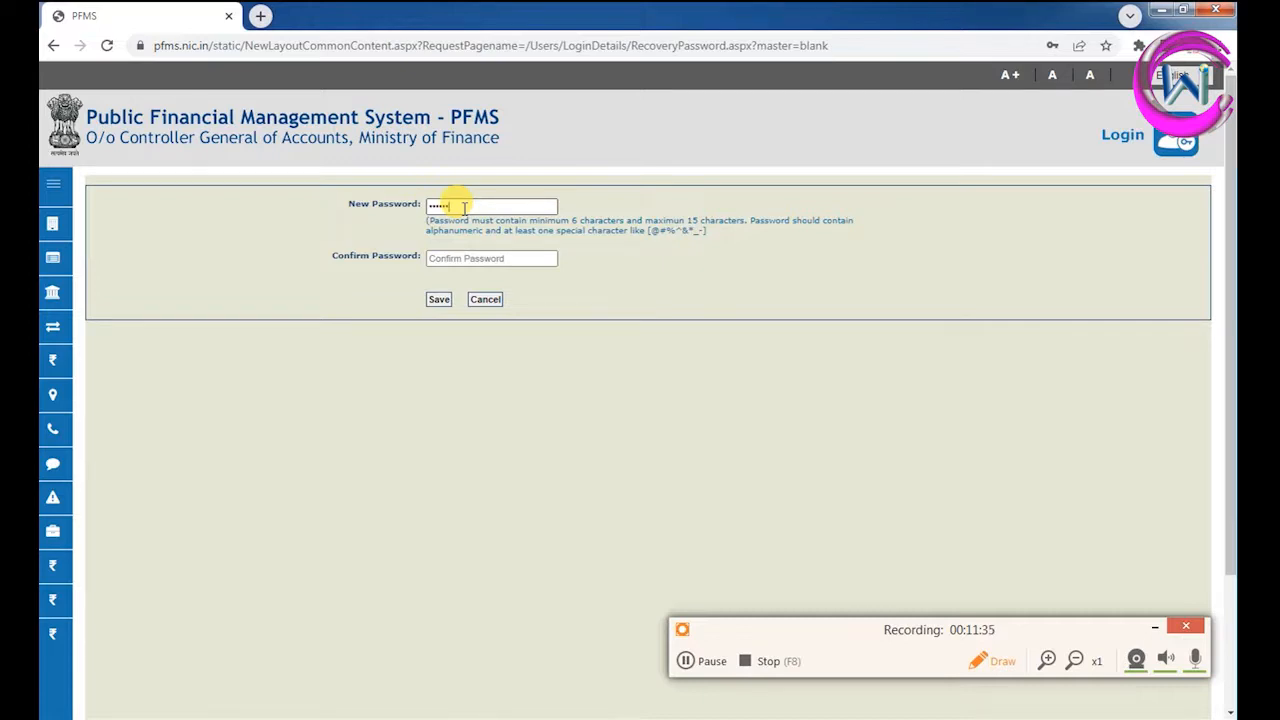
text(****)
key(Tab)
text(***********)
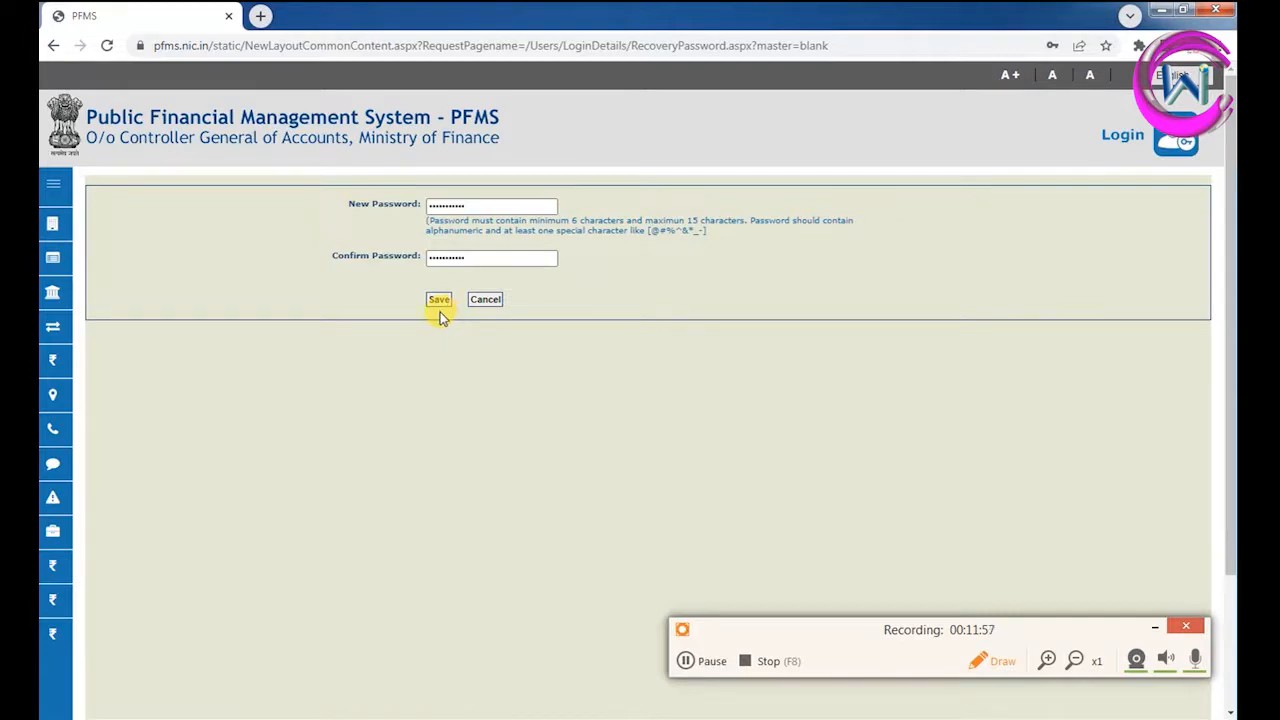
click(439, 302)
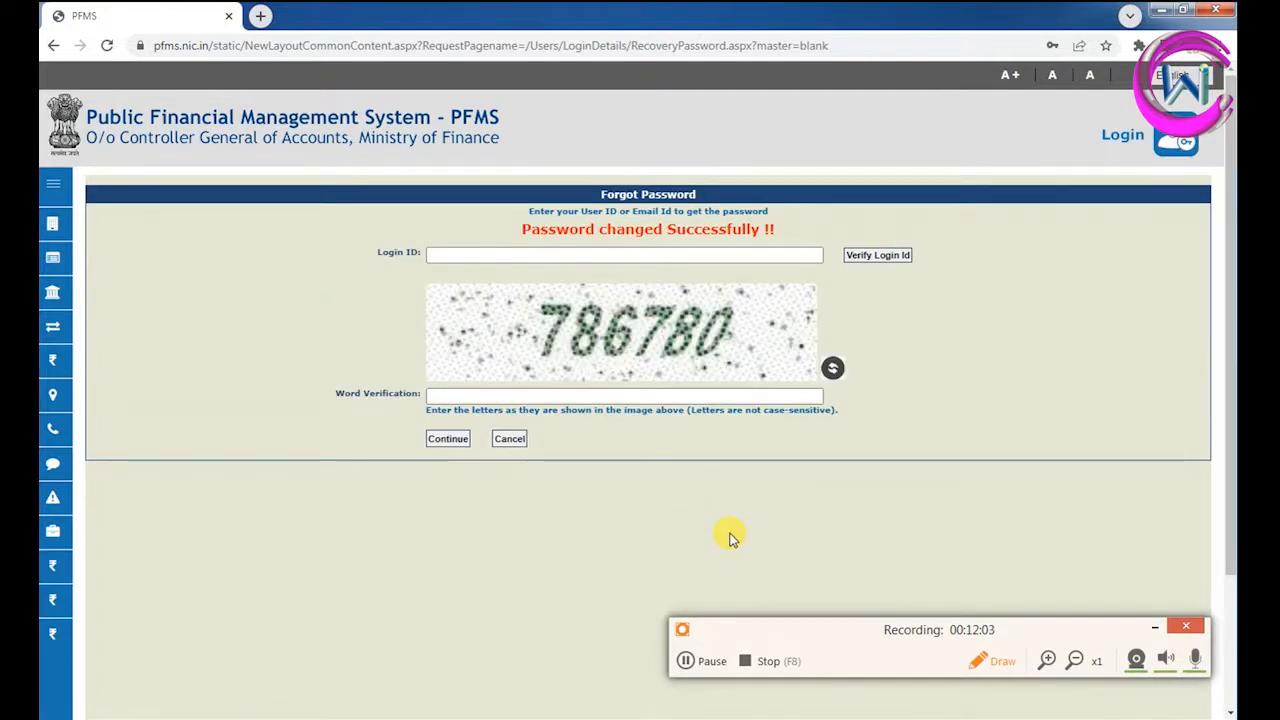
key(F7)
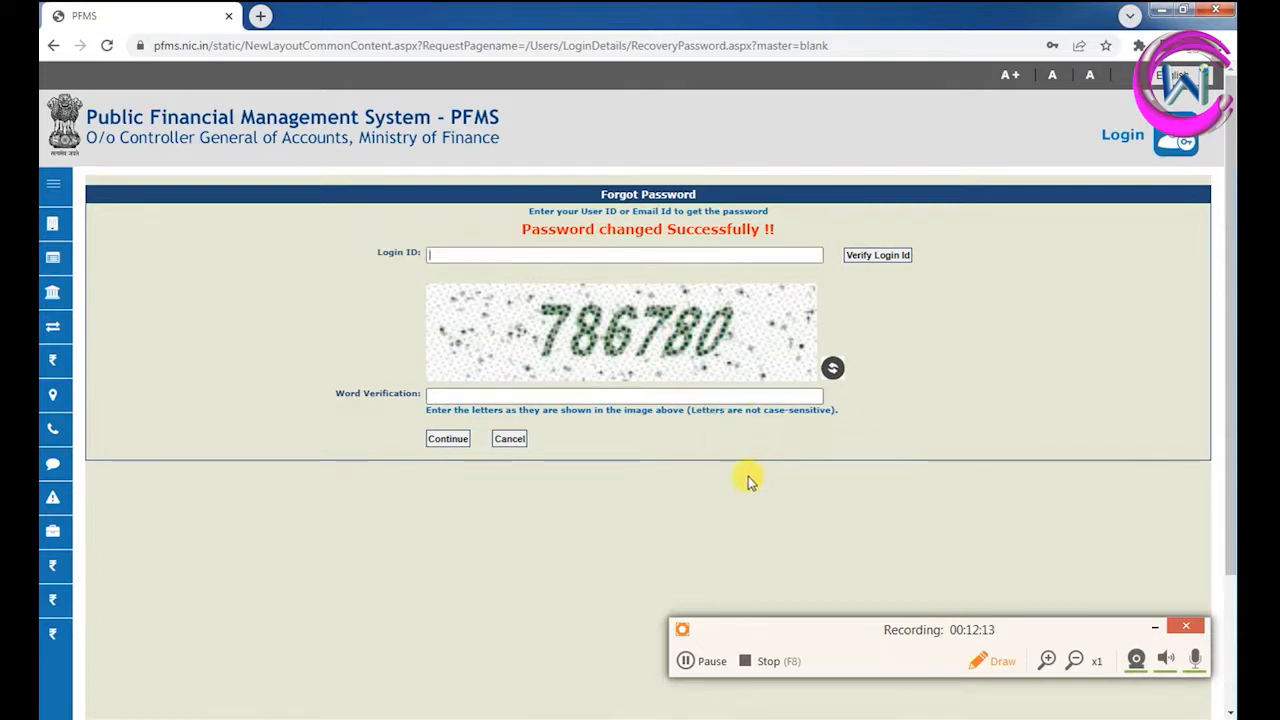
click(1108, 142)
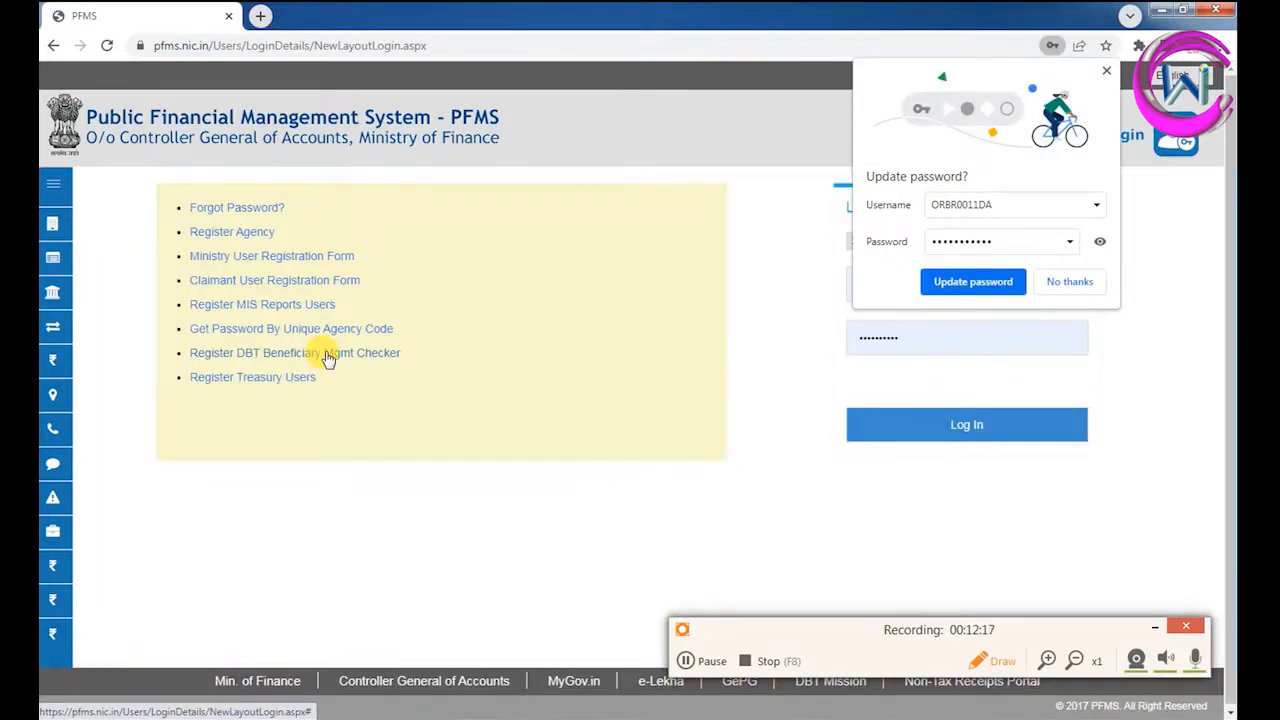
Step: Decline Chrome's password update, then log in with the DDO user ID and new password
click(1066, 281)
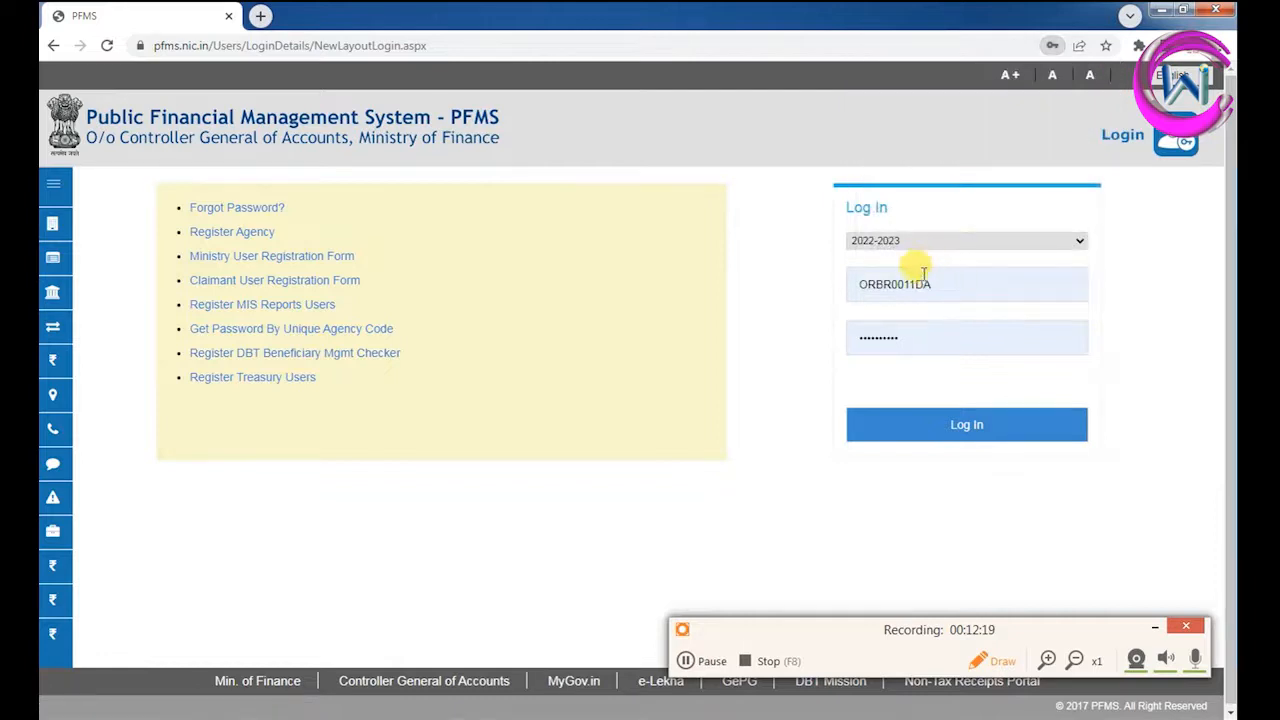
drag(928, 283, 702, 295)
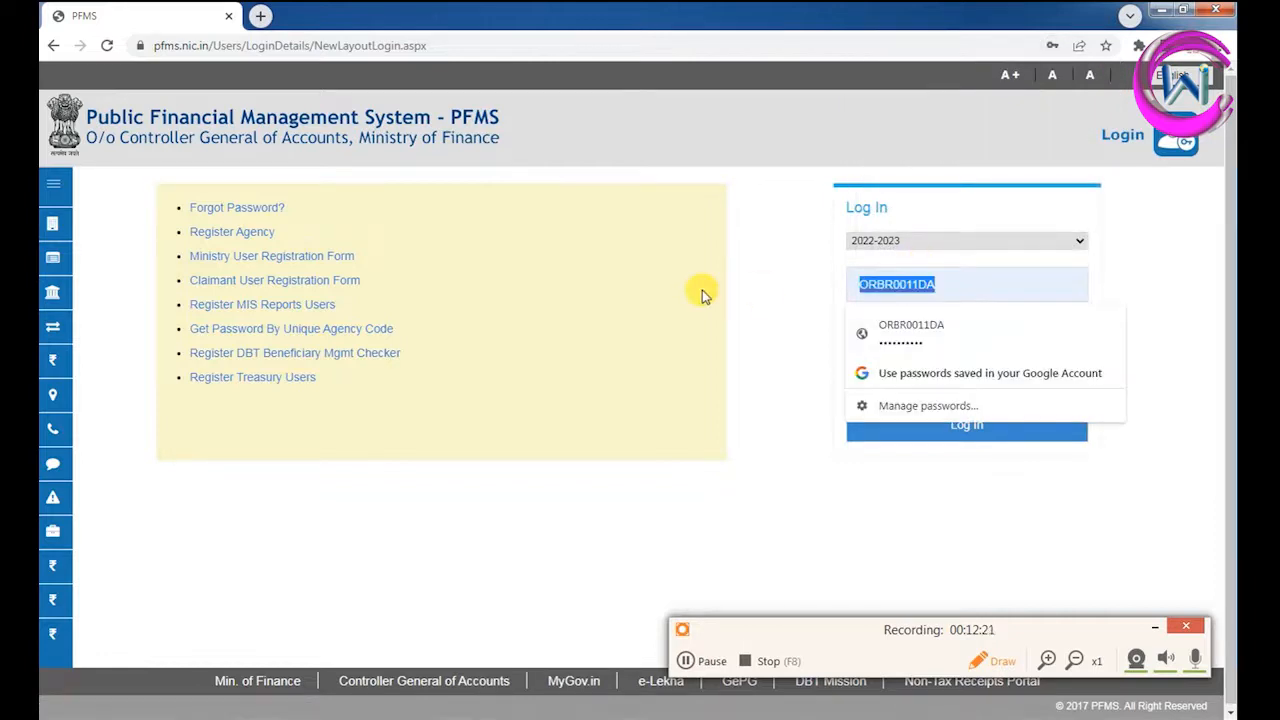
text(O4RB)
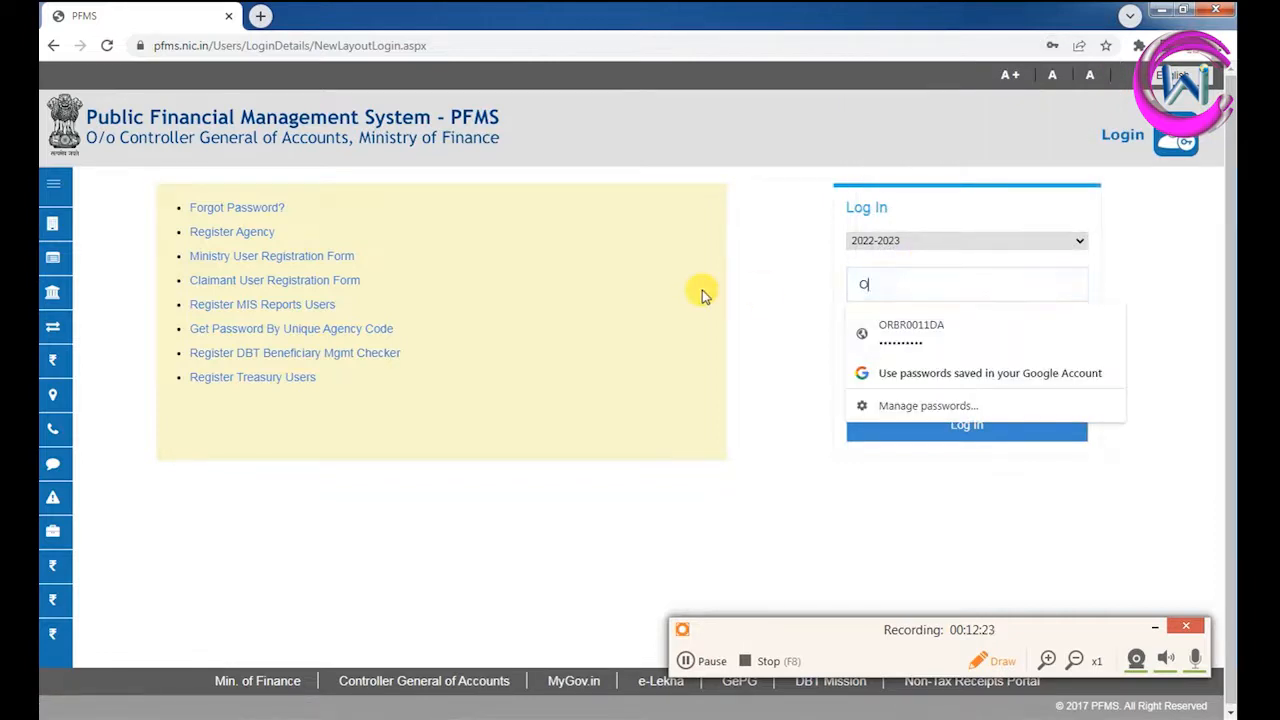
key(BackSpace)
key(BackSpace)
key(BackSpace)
text(RBR1995DO)
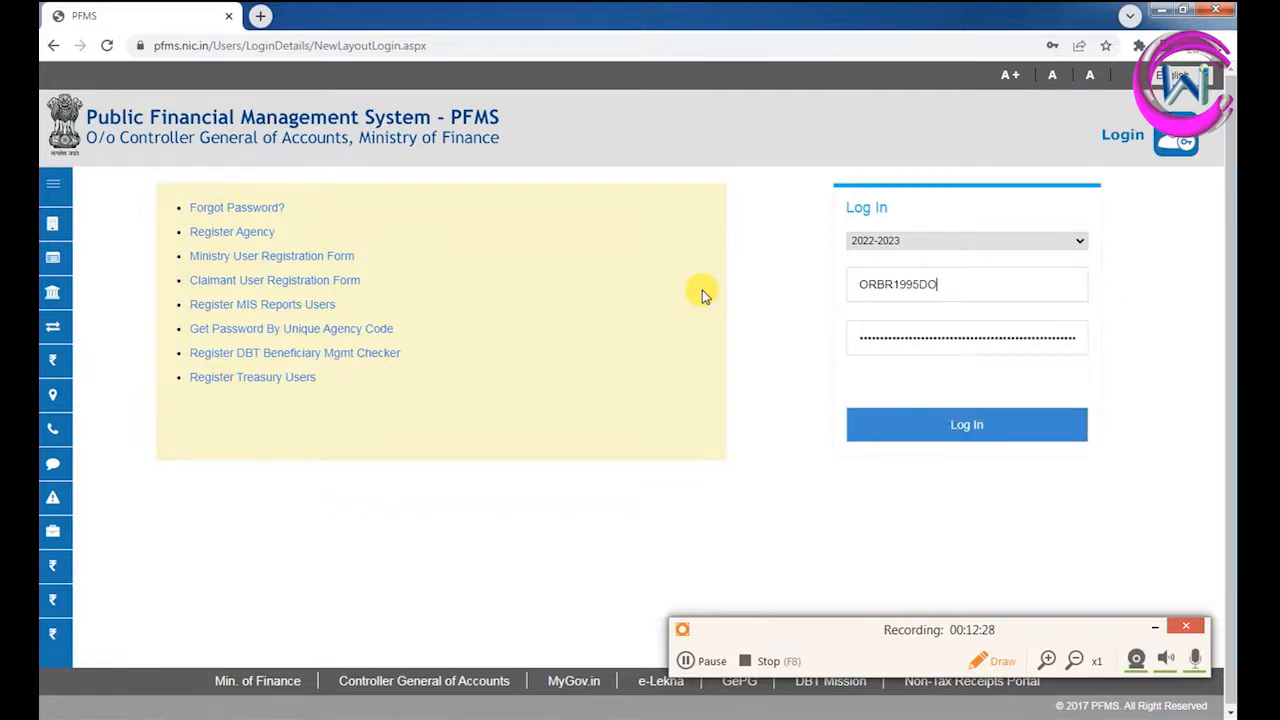
key(Tab)
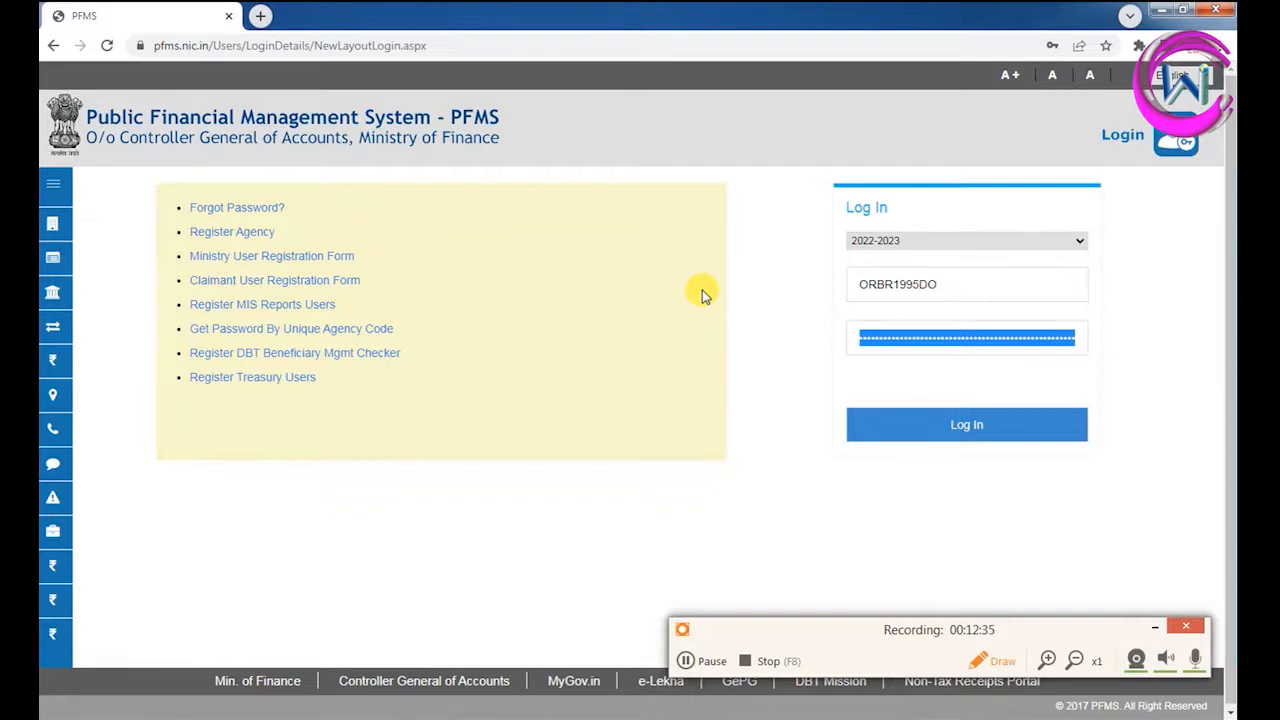
text(••••)
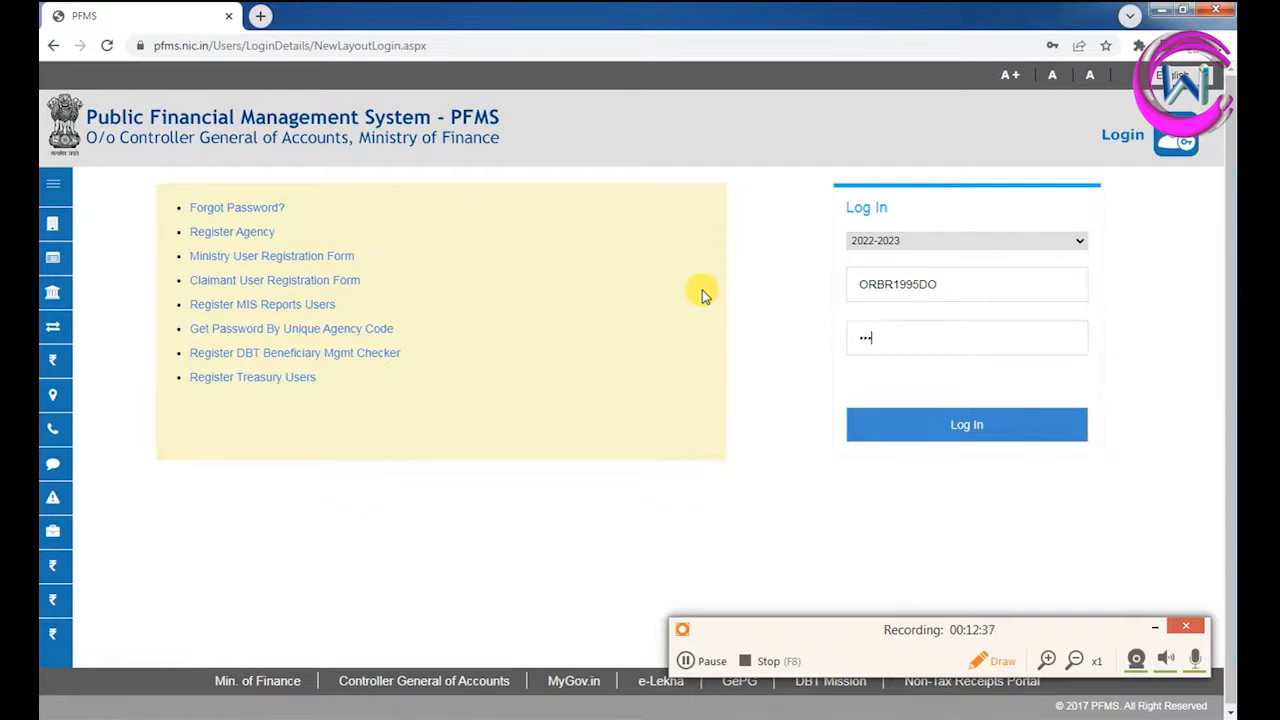
text(•••••••)
click(953, 414)
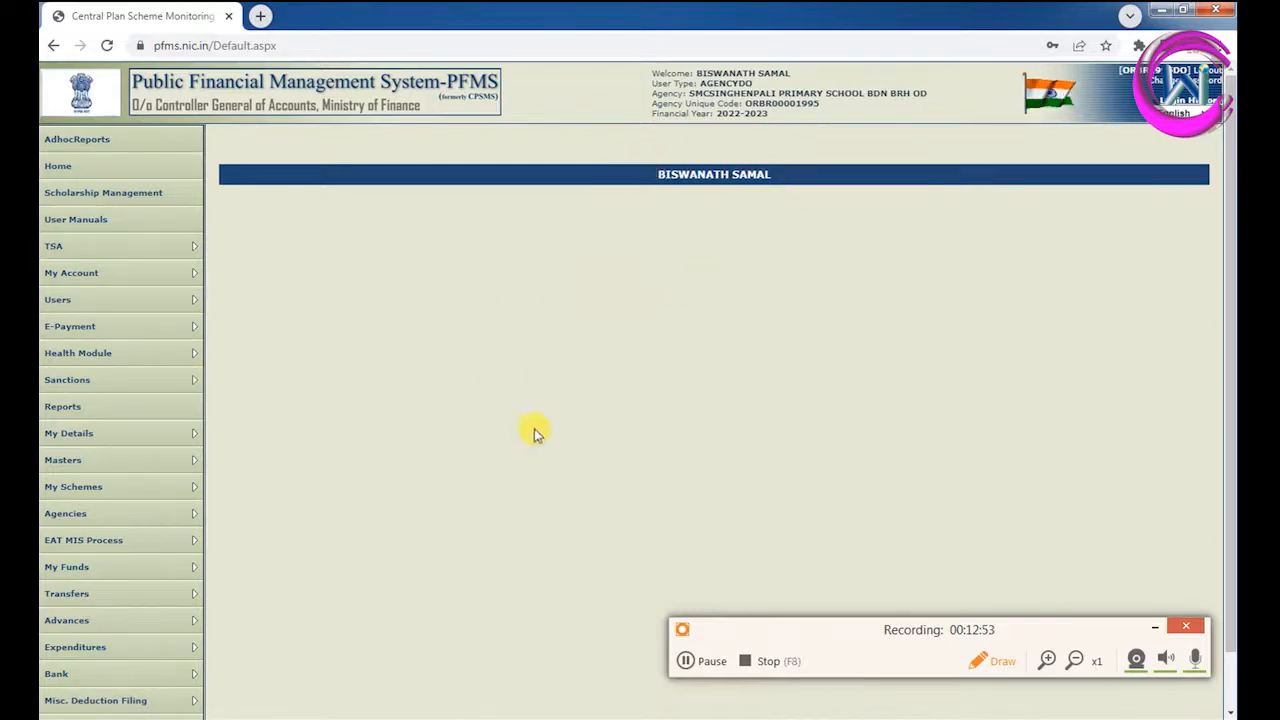
Step: Go to Masters > Vendors > Manage from the left menu
scroll(402, 492, down, 1)
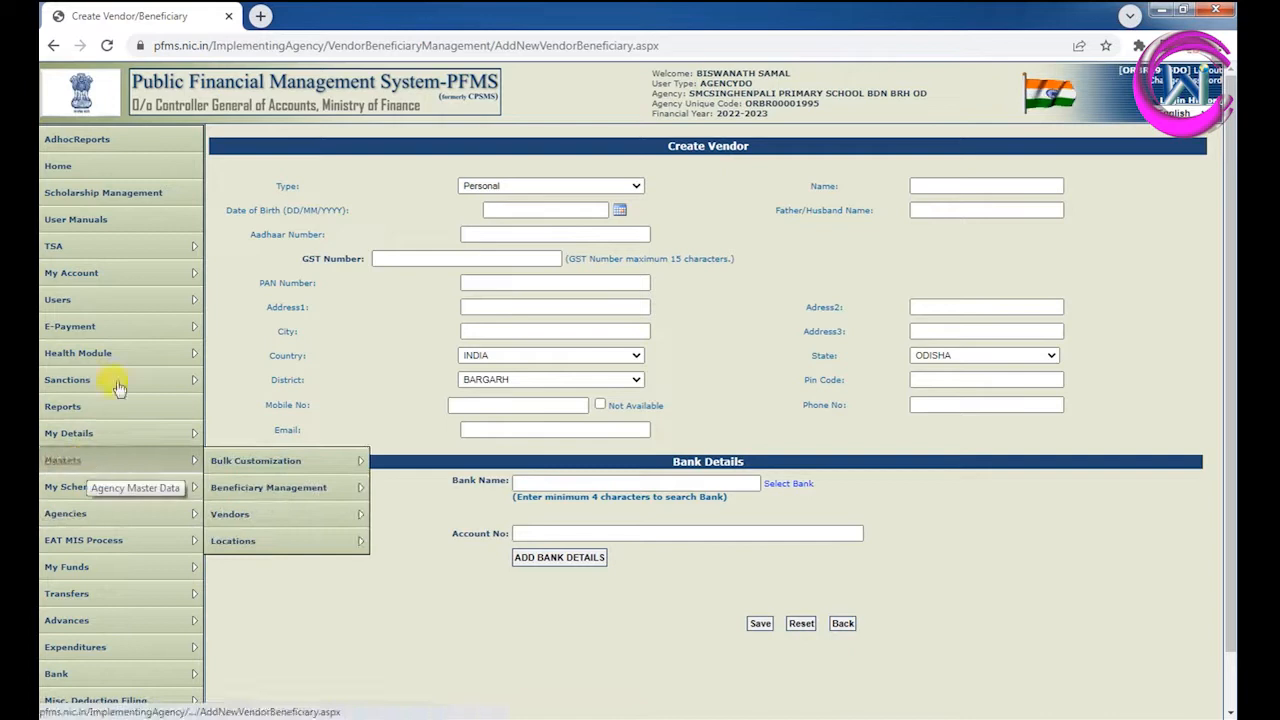
mouse_move(294, 473)
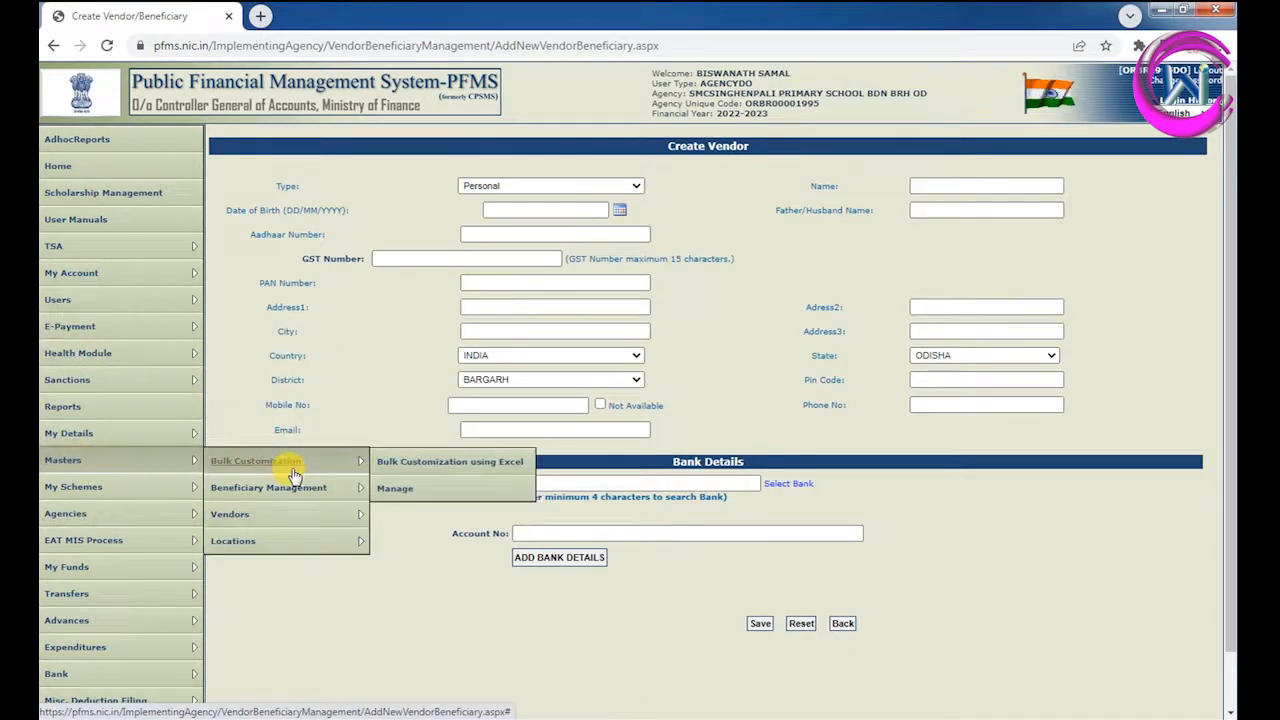
mouse_move(257, 514)
click(395, 514)
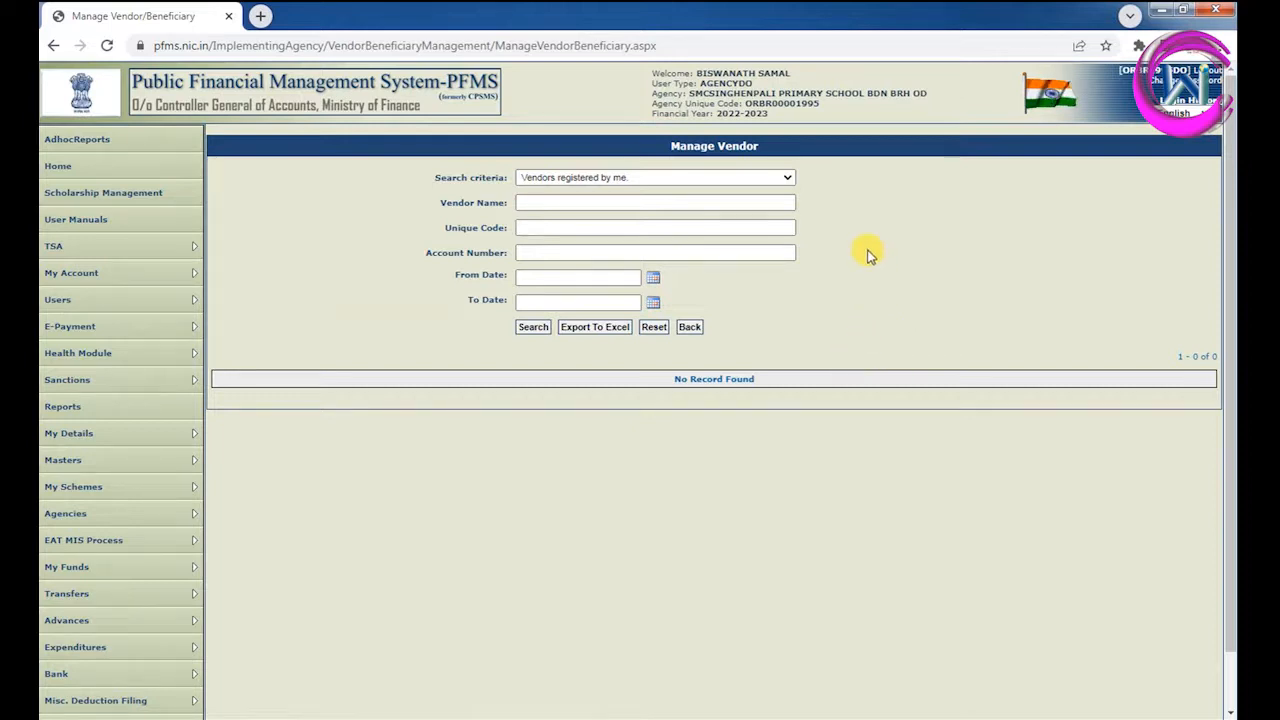
Step: Change the vendor search criteria to 'Vendors not mapped with me'
click(757, 180)
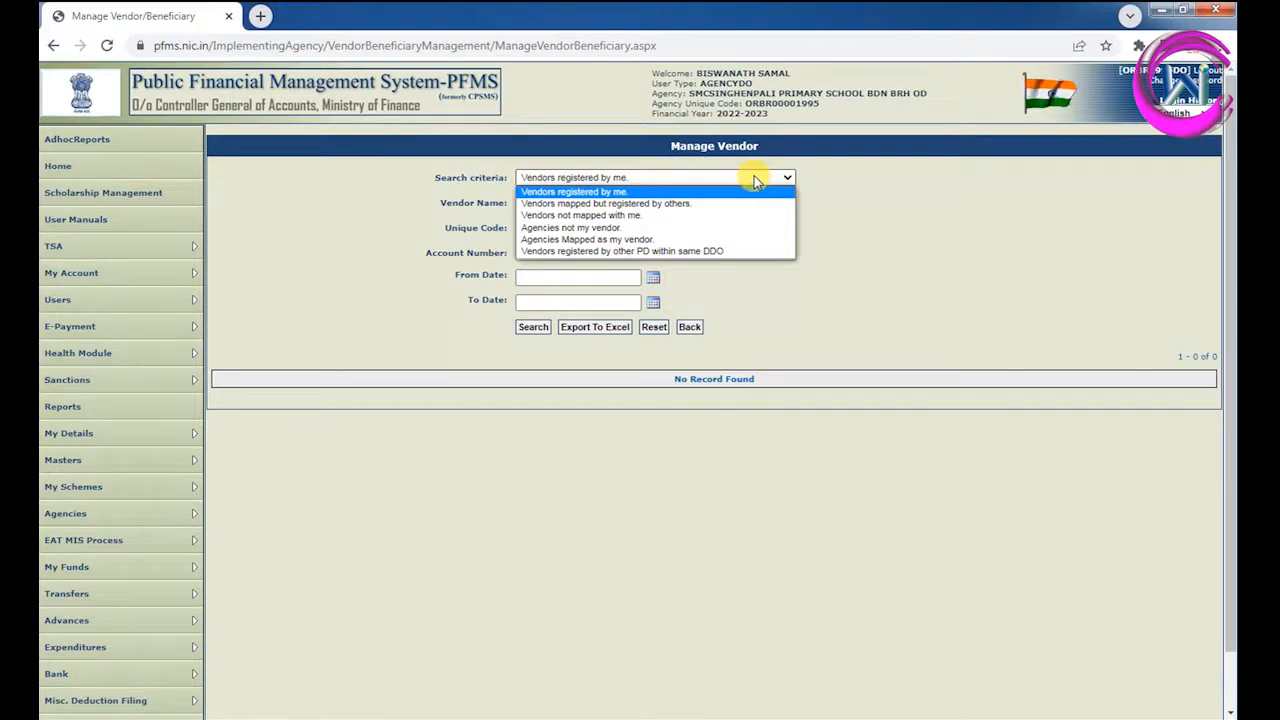
click(571, 218)
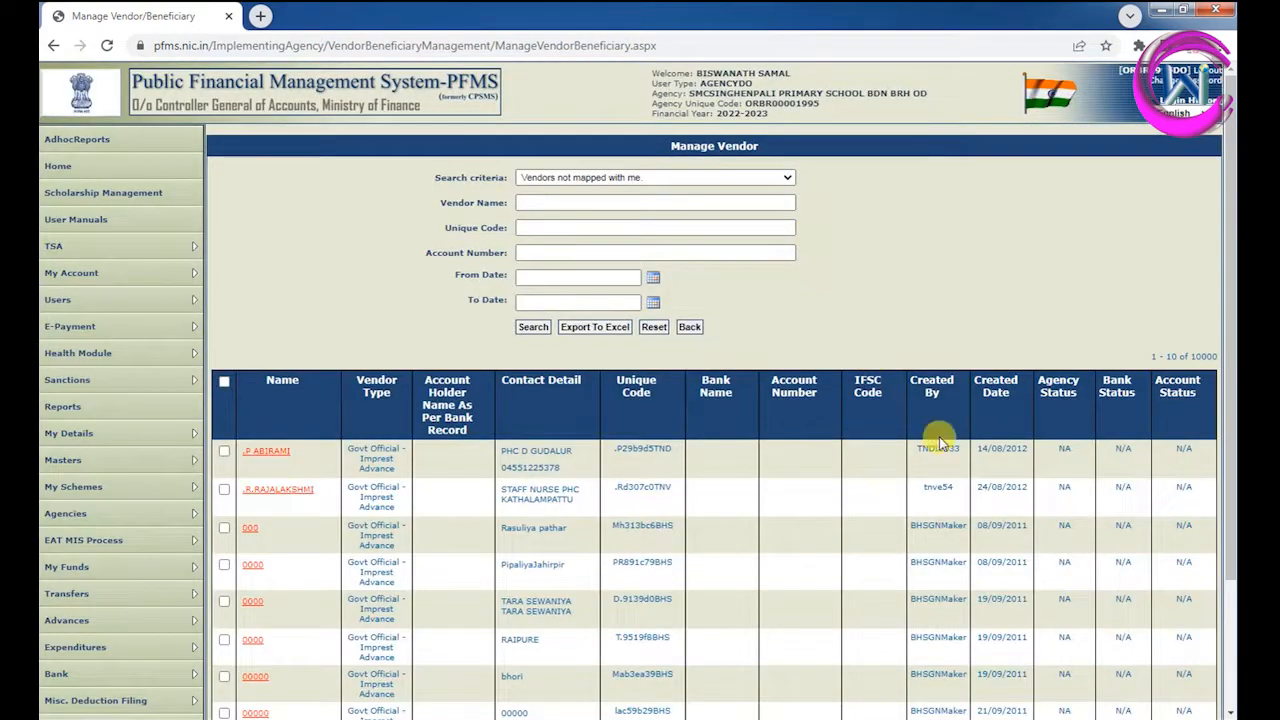
scroll(681, 449, down, 2)
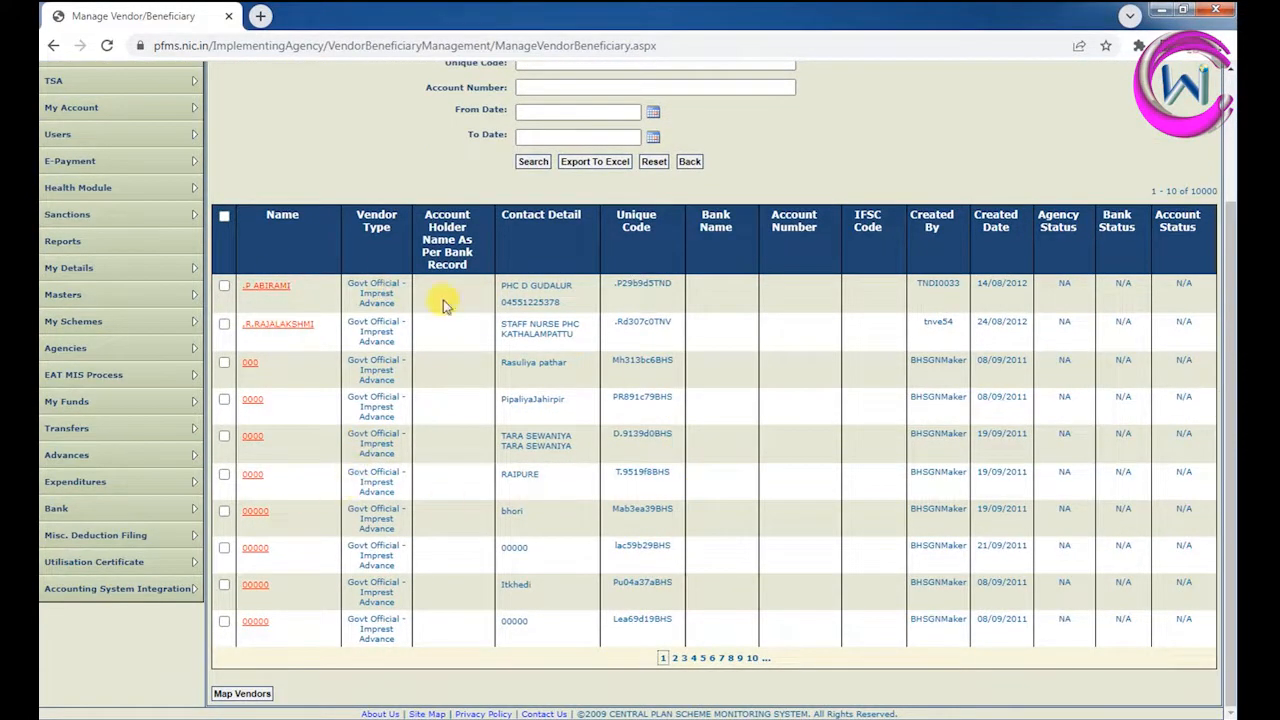
scroll(425, 575, up, 2)
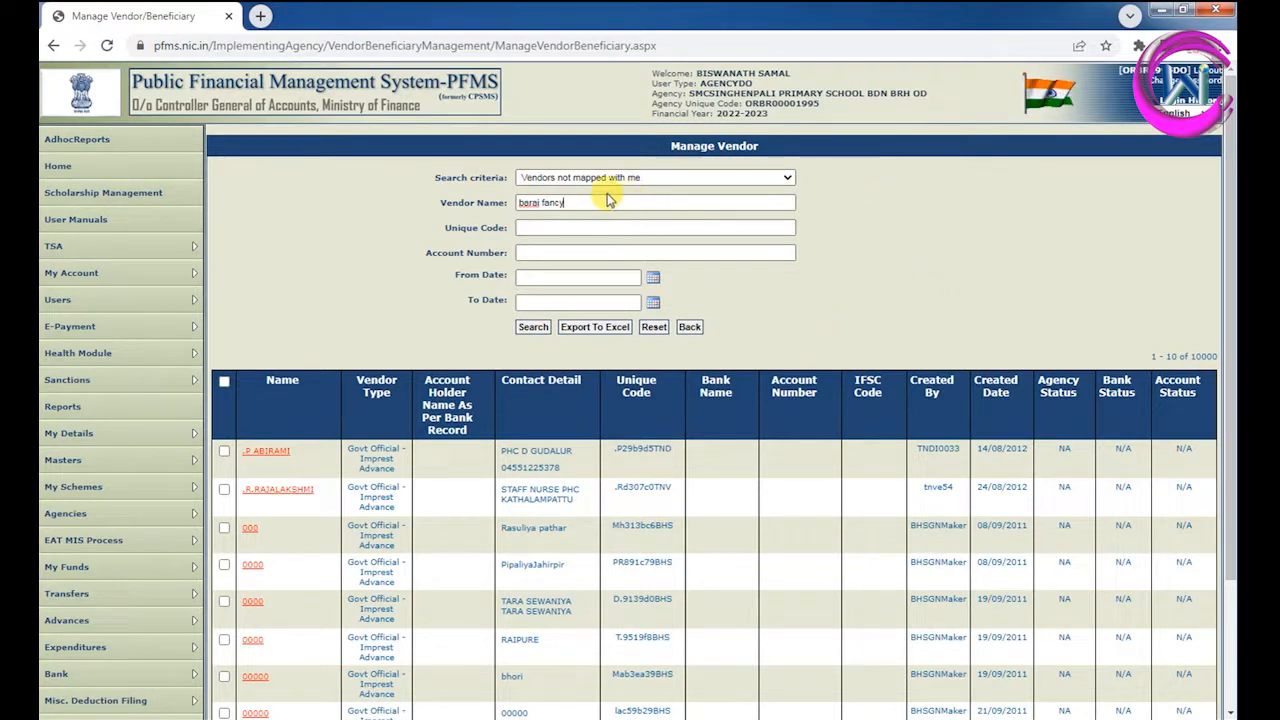
Step: Search for the BARAI FANCY STORE vendors and review the matching rows
click(532, 328)
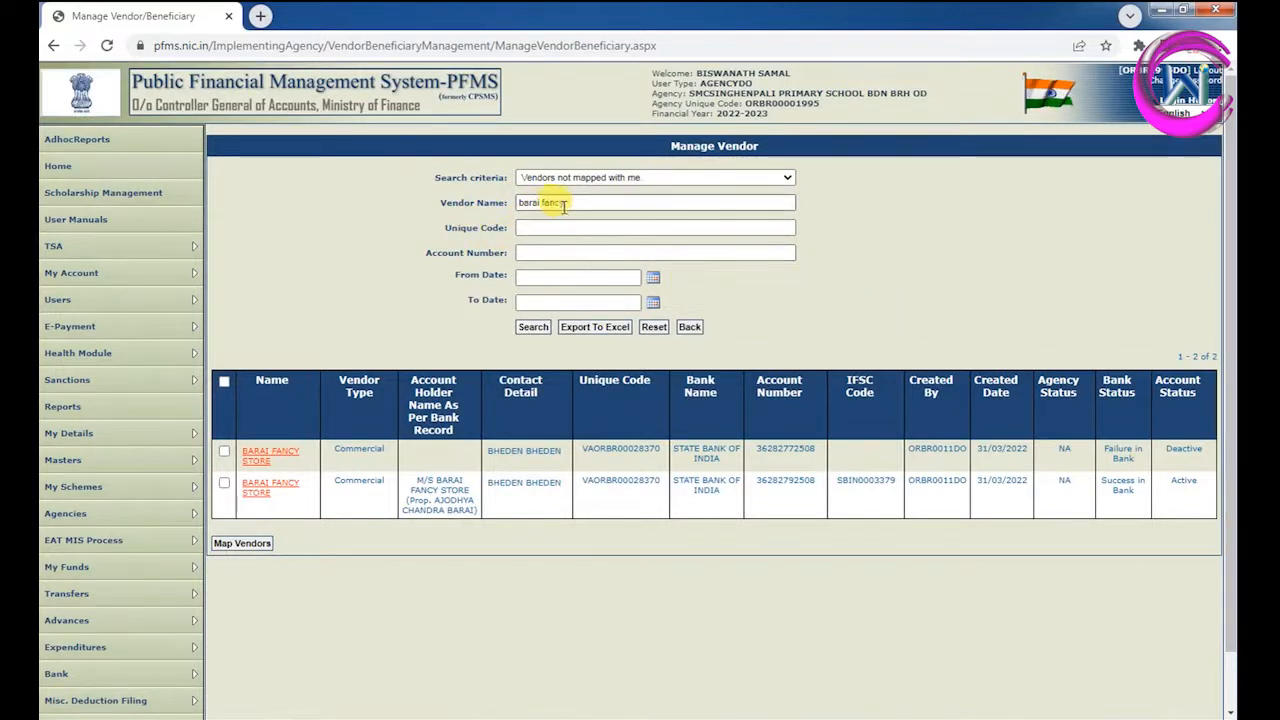
click(521, 331)
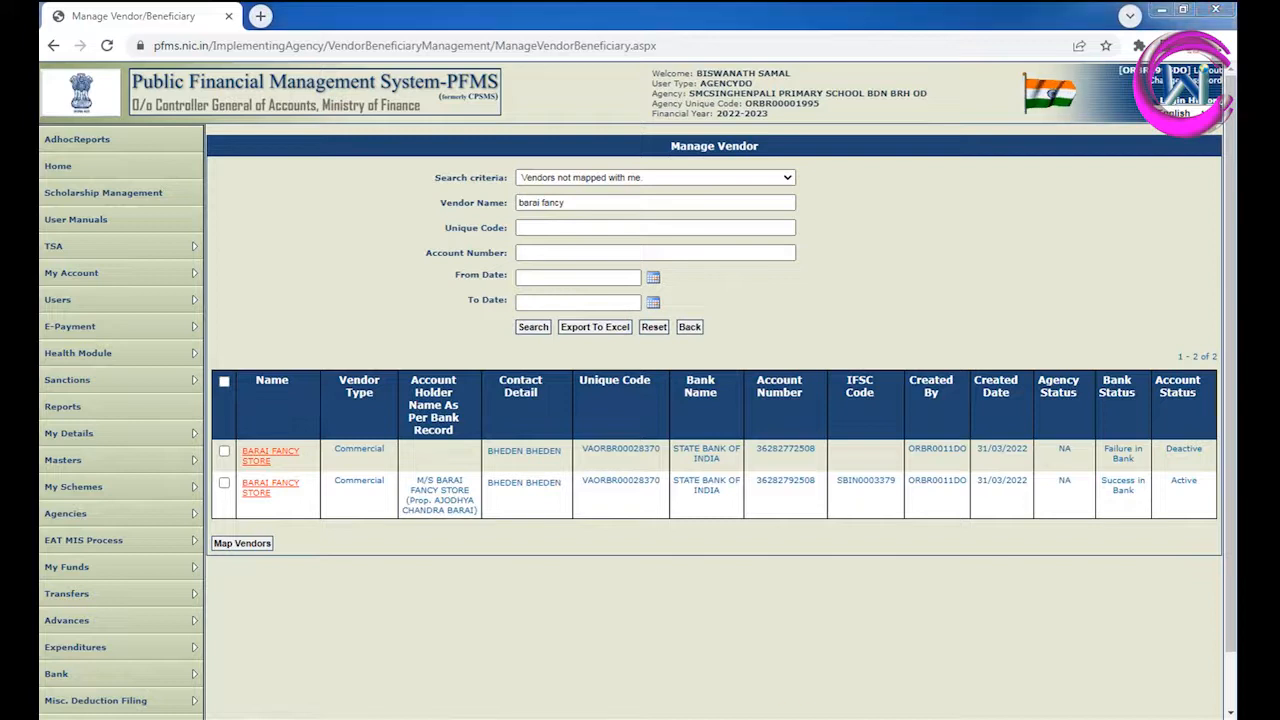
click(971, 661)
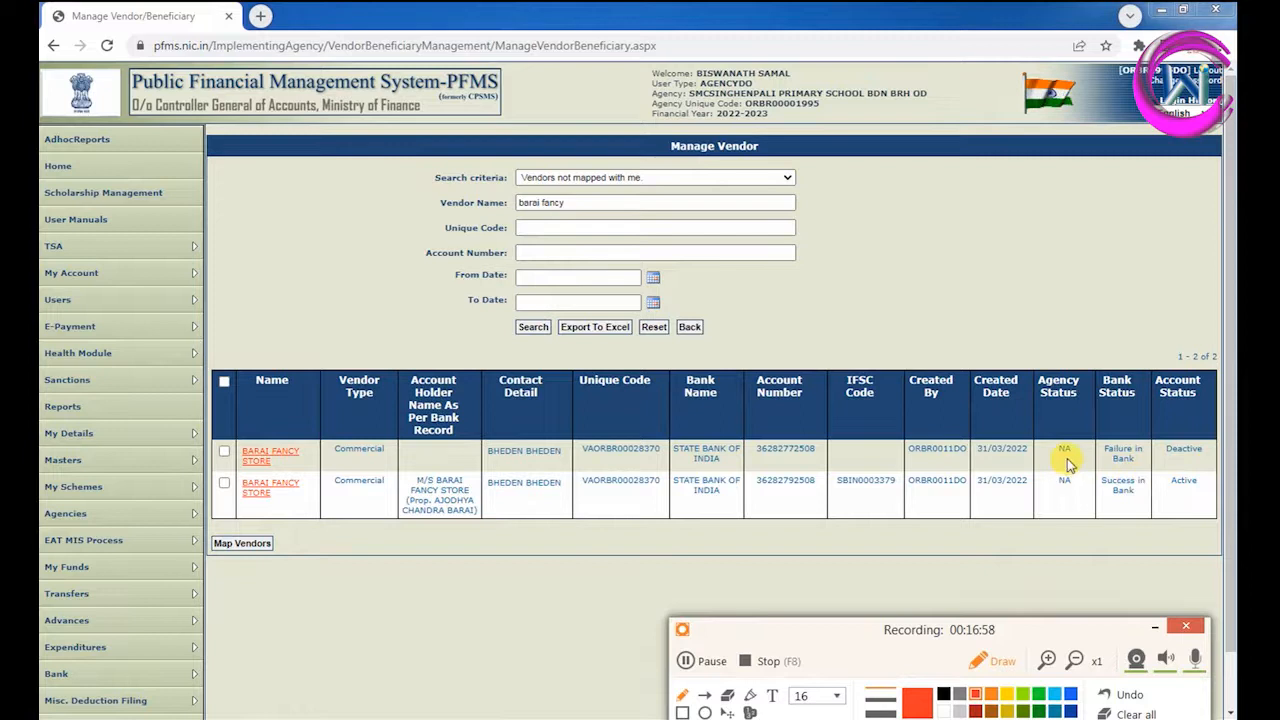
mouse_move(1127, 447)
mouse_down()
mouse_move(1104, 450)
mouse_move(1124, 466)
mouse_move(1140, 445)
mouse_move(1125, 445)
mouse_move(1205, 453)
mouse_up()
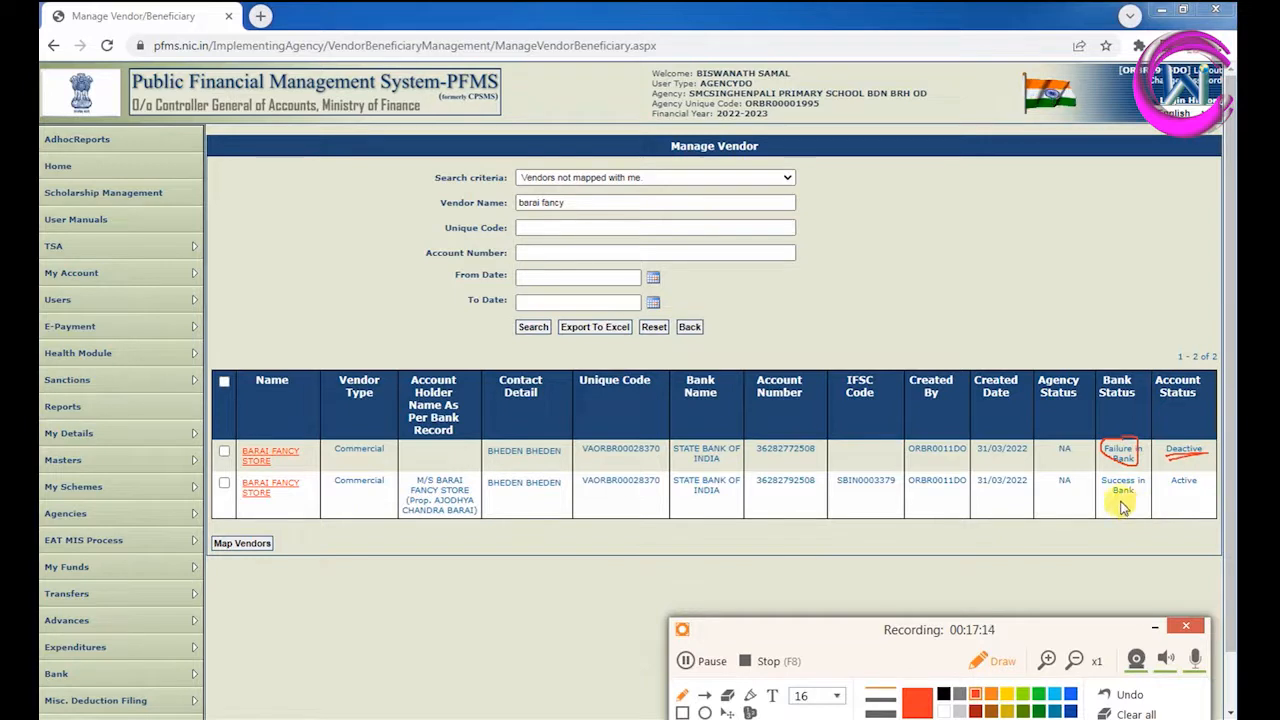
mouse_move(1205, 489)
mouse_down()
mouse_move(1118, 500)
mouse_move(1150, 502)
mouse_up()
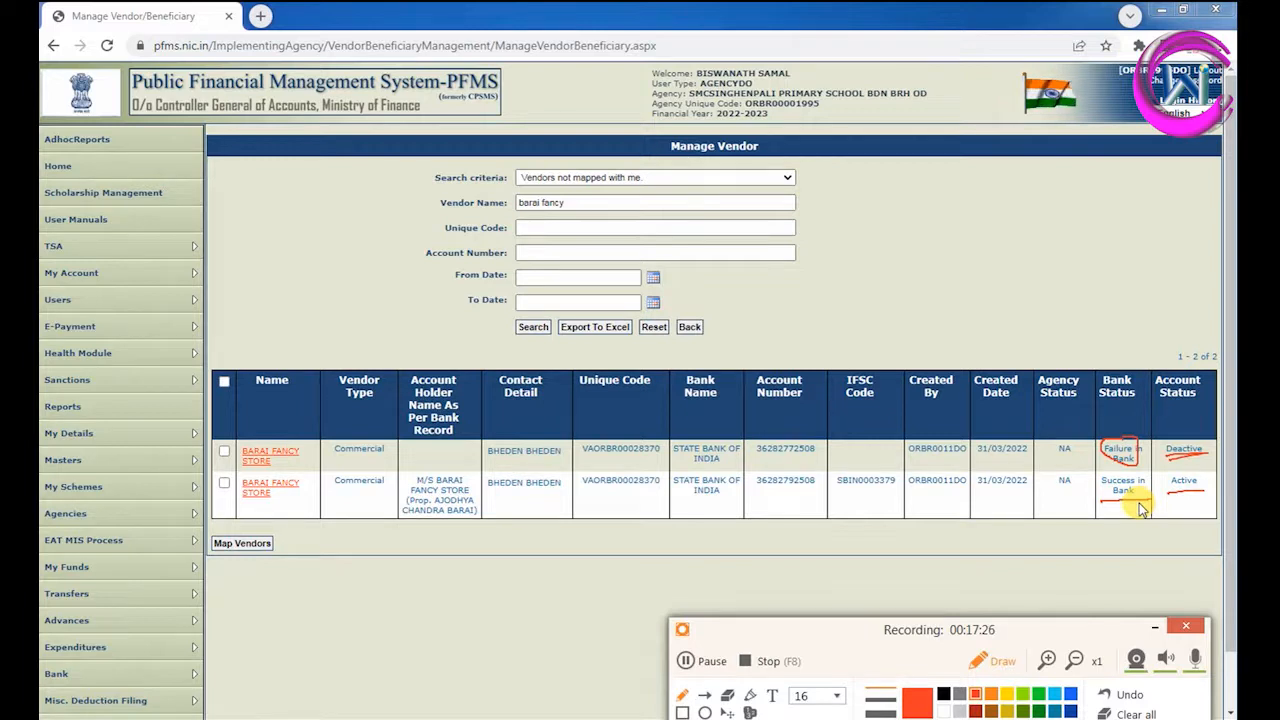
click(1000, 662)
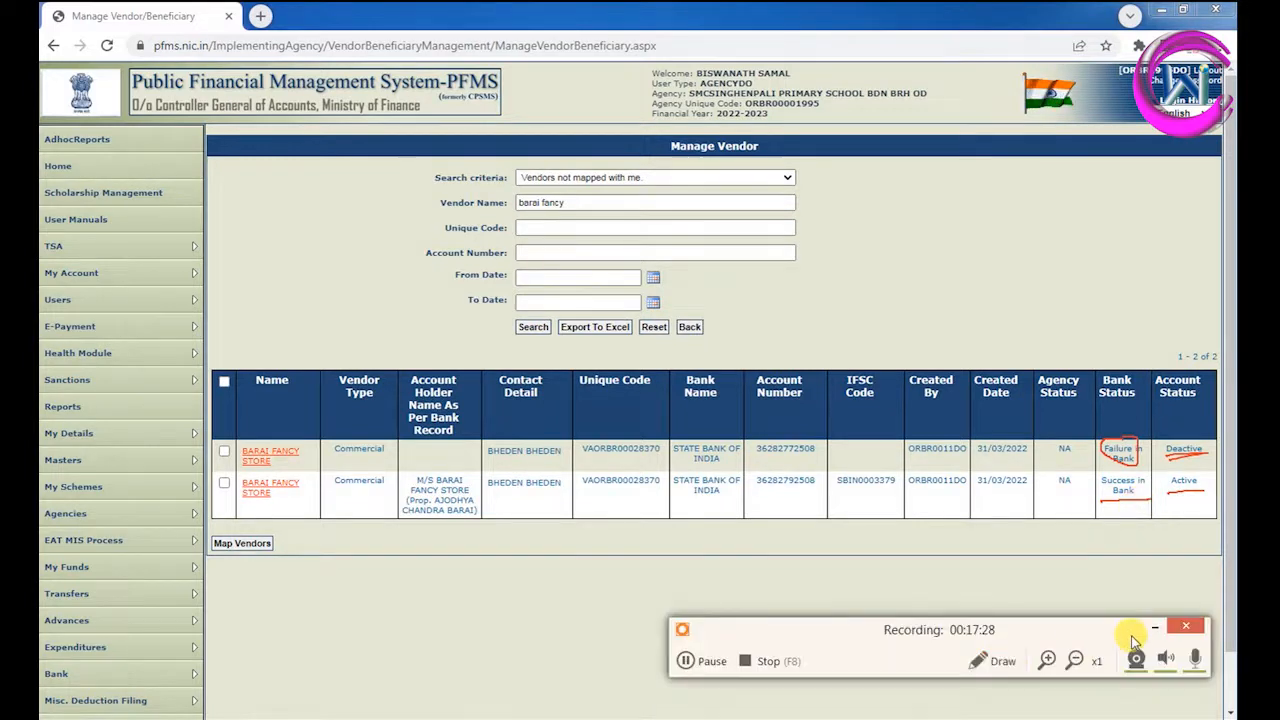
Step: Tick the Active, 'Success in Bank' BARAI FANCY STORE row and map it to this agency
click(1000, 661)
click(1130, 714)
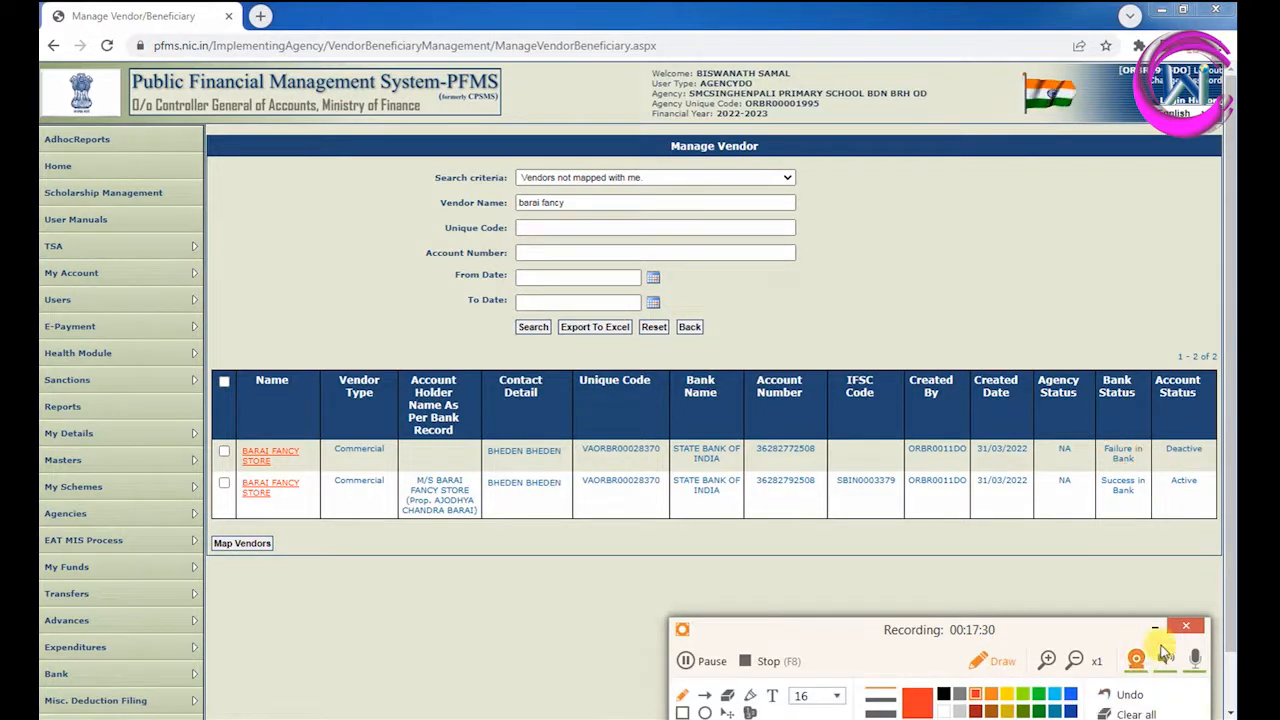
click(1155, 627)
click(225, 484)
click(242, 543)
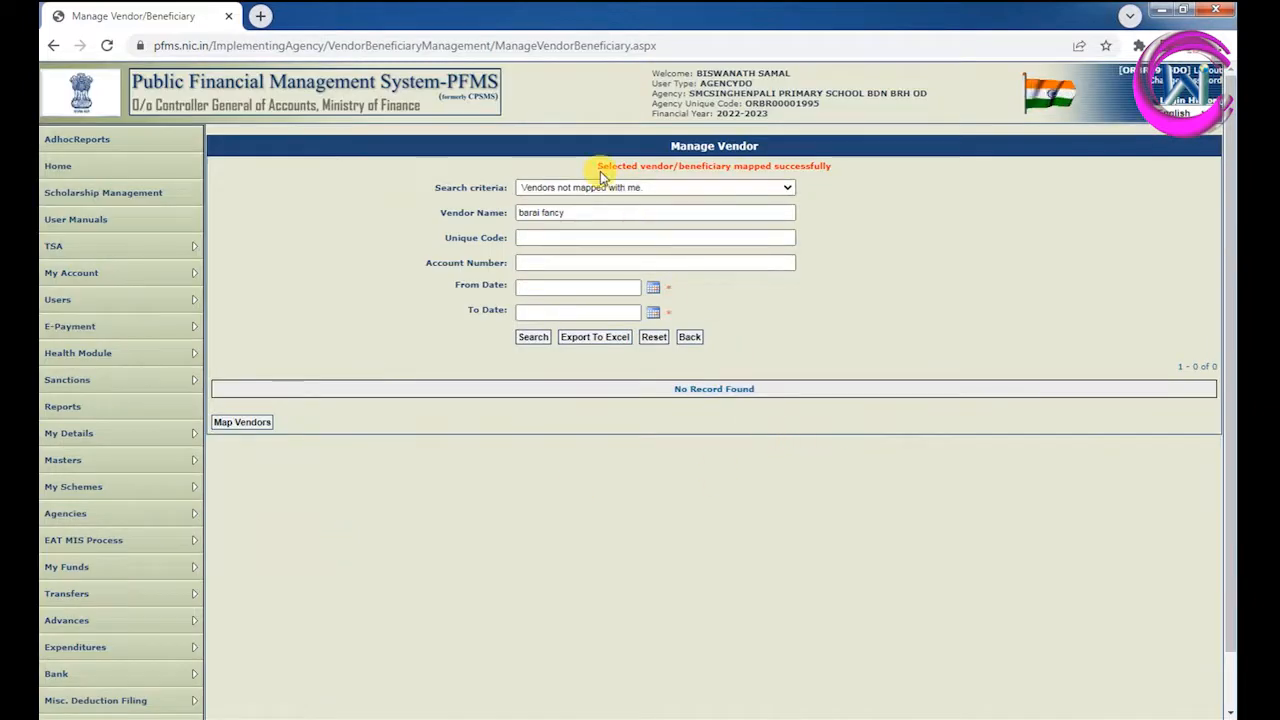
Step: Highlight the mapped-successfully message, then bring up the Expenditures submenu in the sidebar
drag(598, 167, 846, 168)
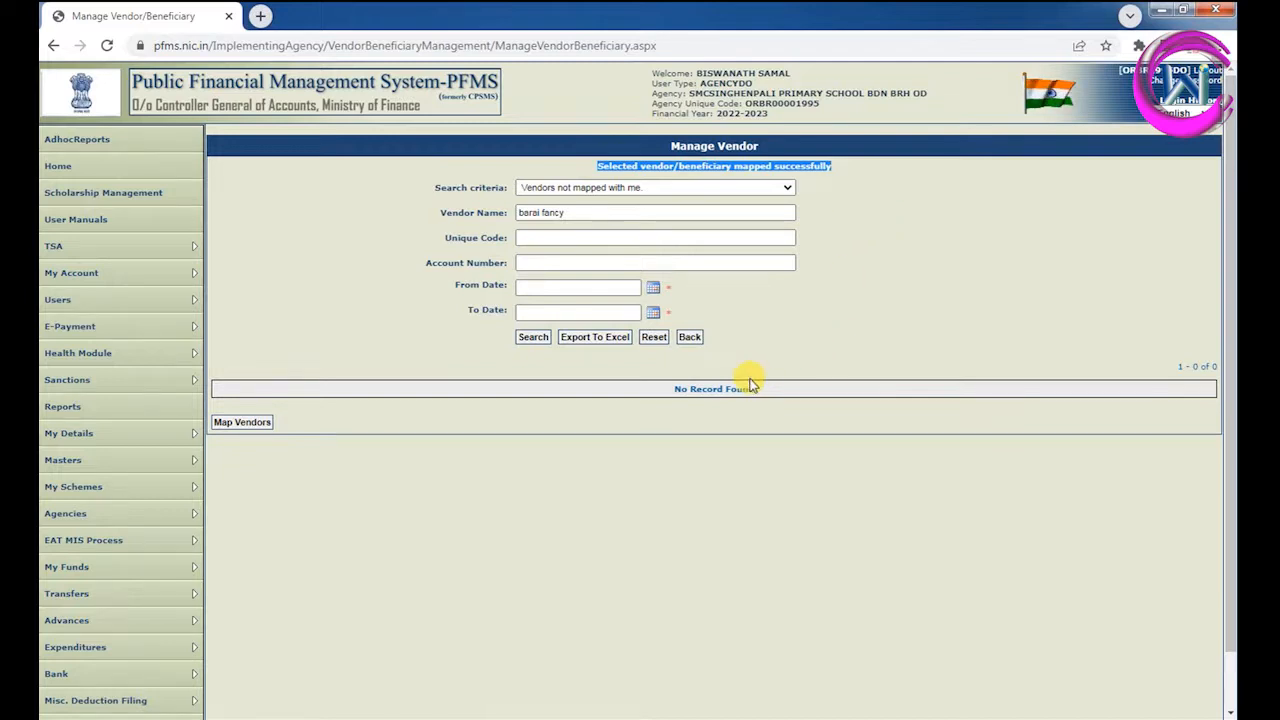
scroll(372, 517, down, 1)
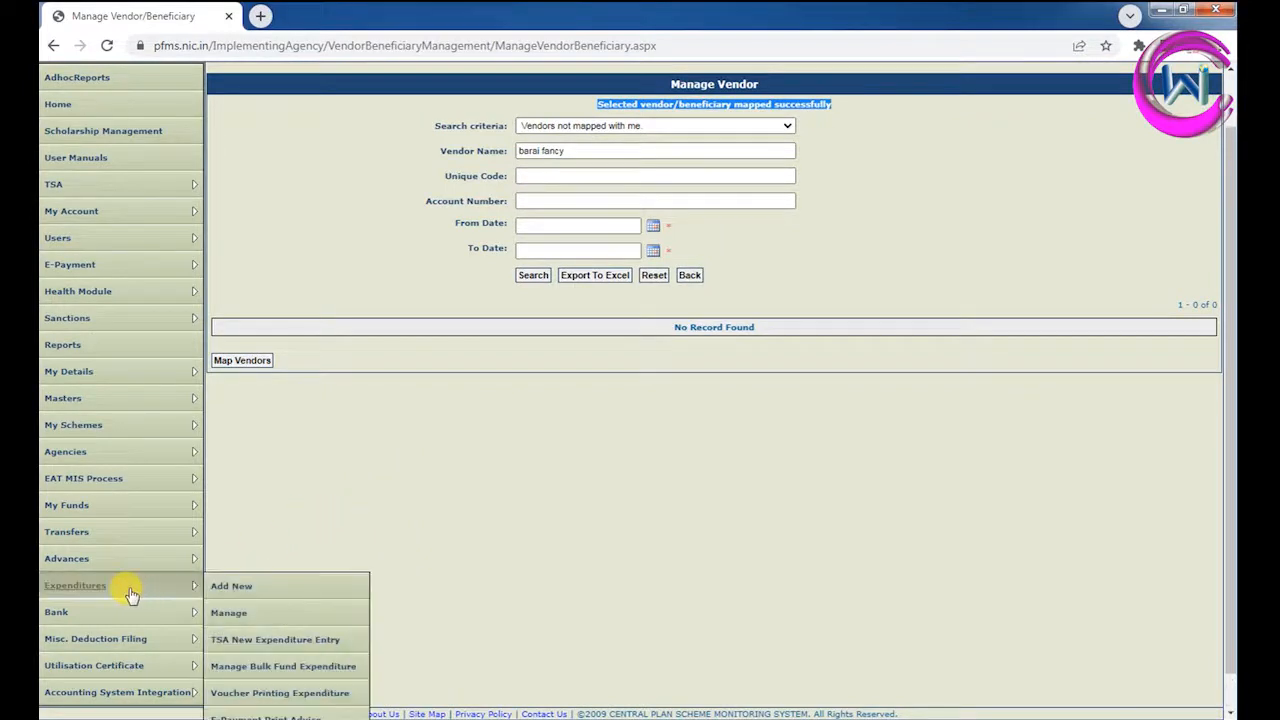
click(668, 528)
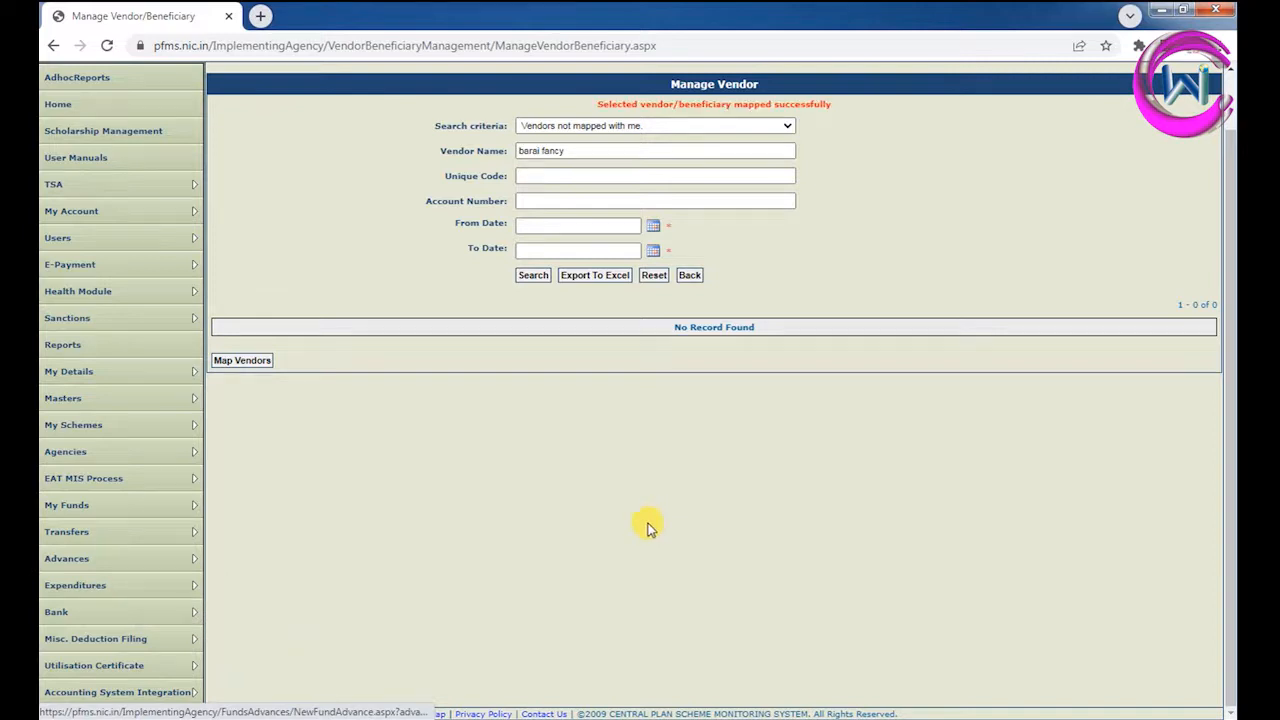
mouse_move(68, 586)
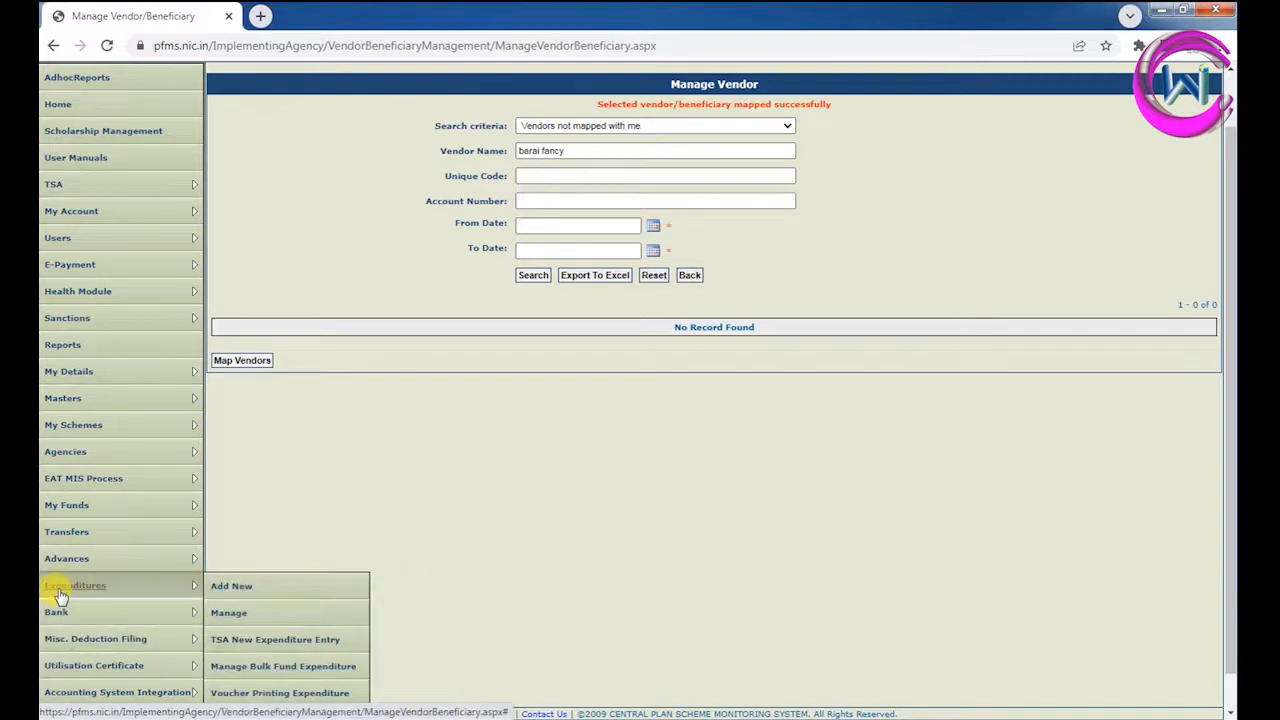
scroll(60, 596, up, 1)
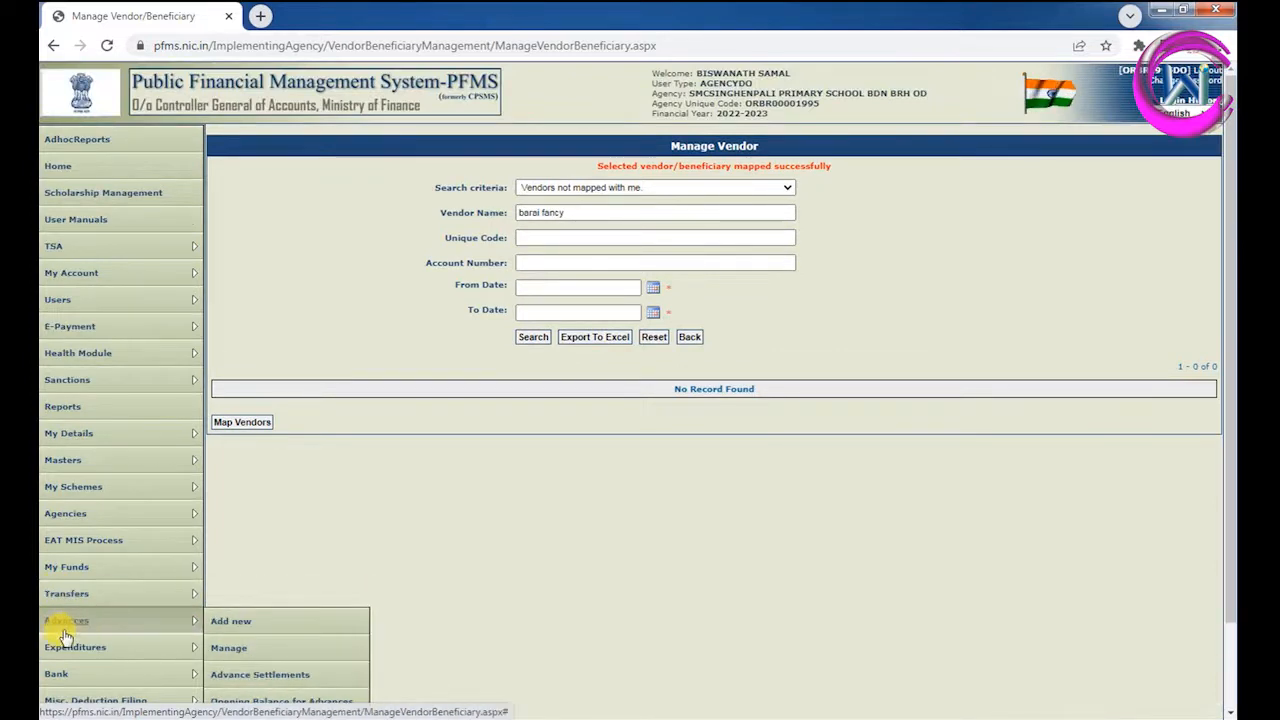
Step: Start a new expenditure under scheme OR12 - Samagra Shiksha, Odisha, done for Vendors
mouse_move(66, 645)
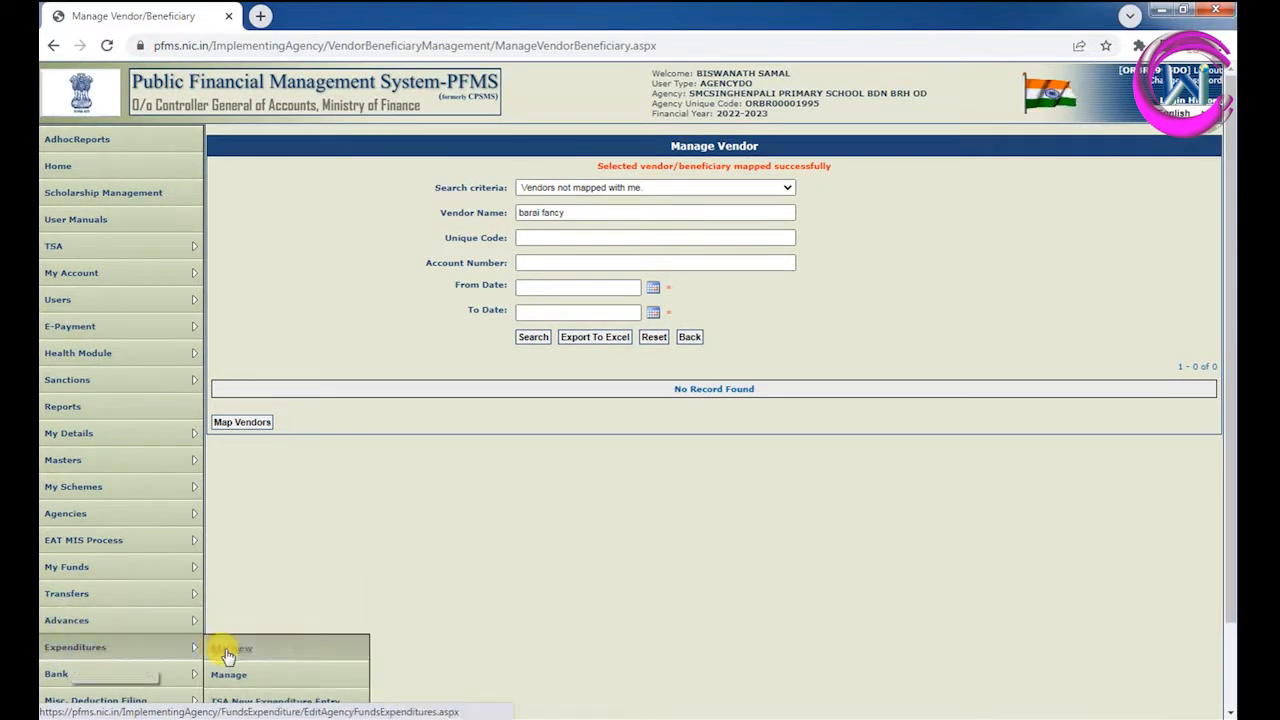
click(228, 652)
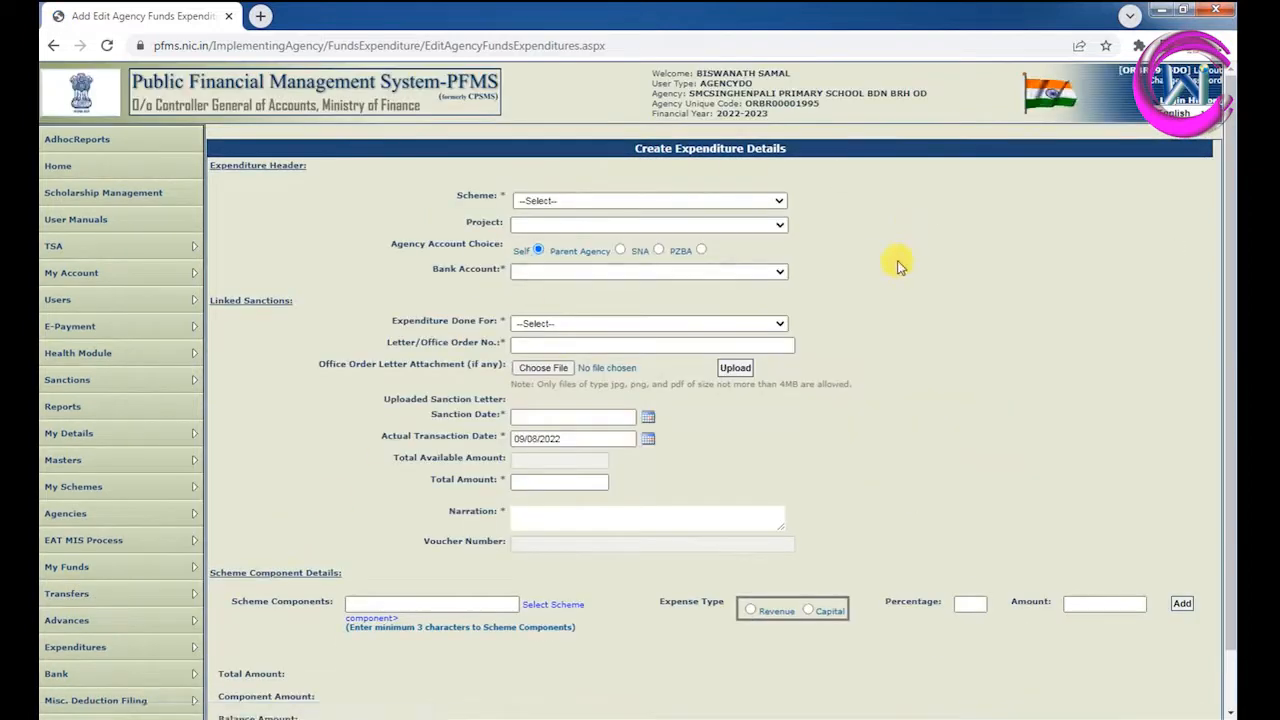
click(775, 201)
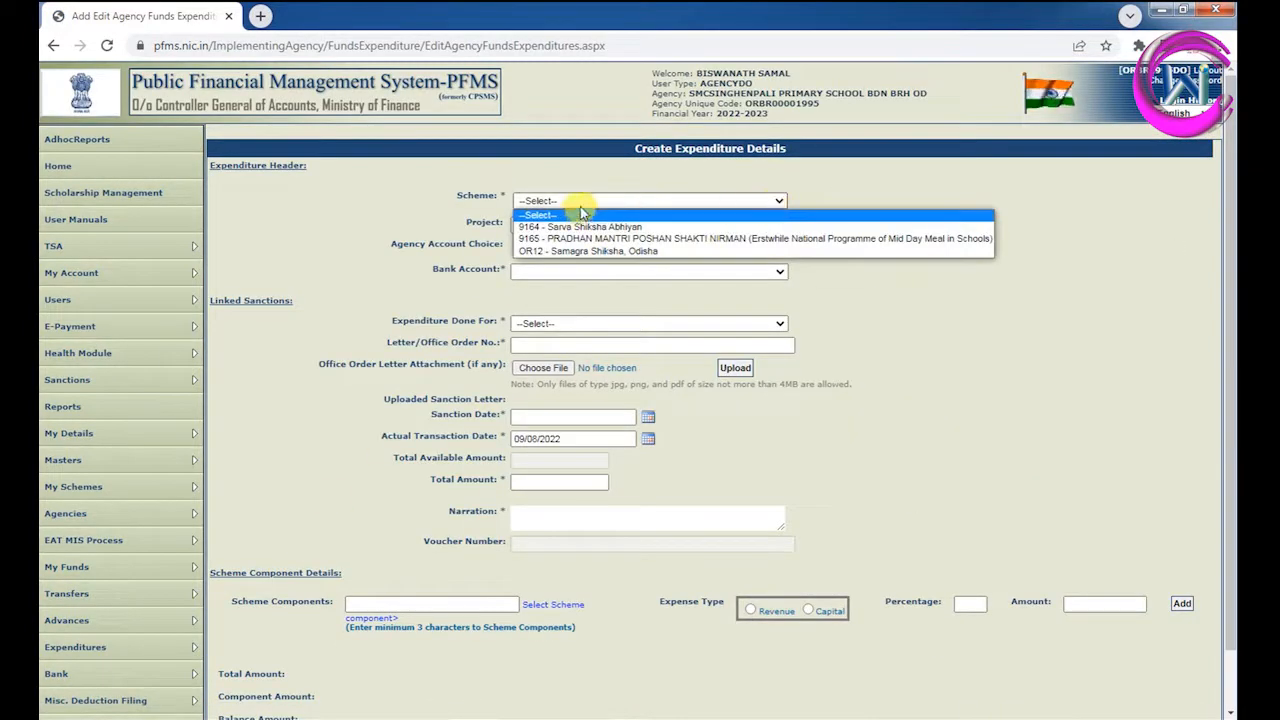
click(584, 251)
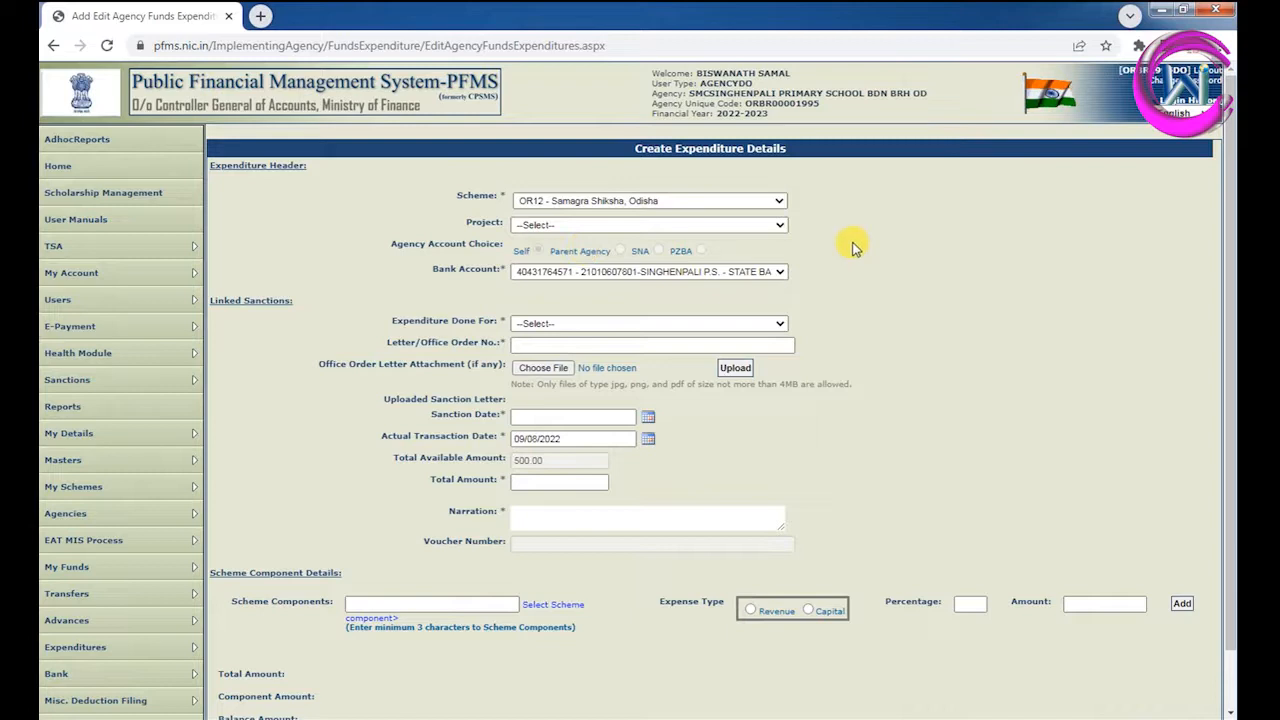
click(625, 226)
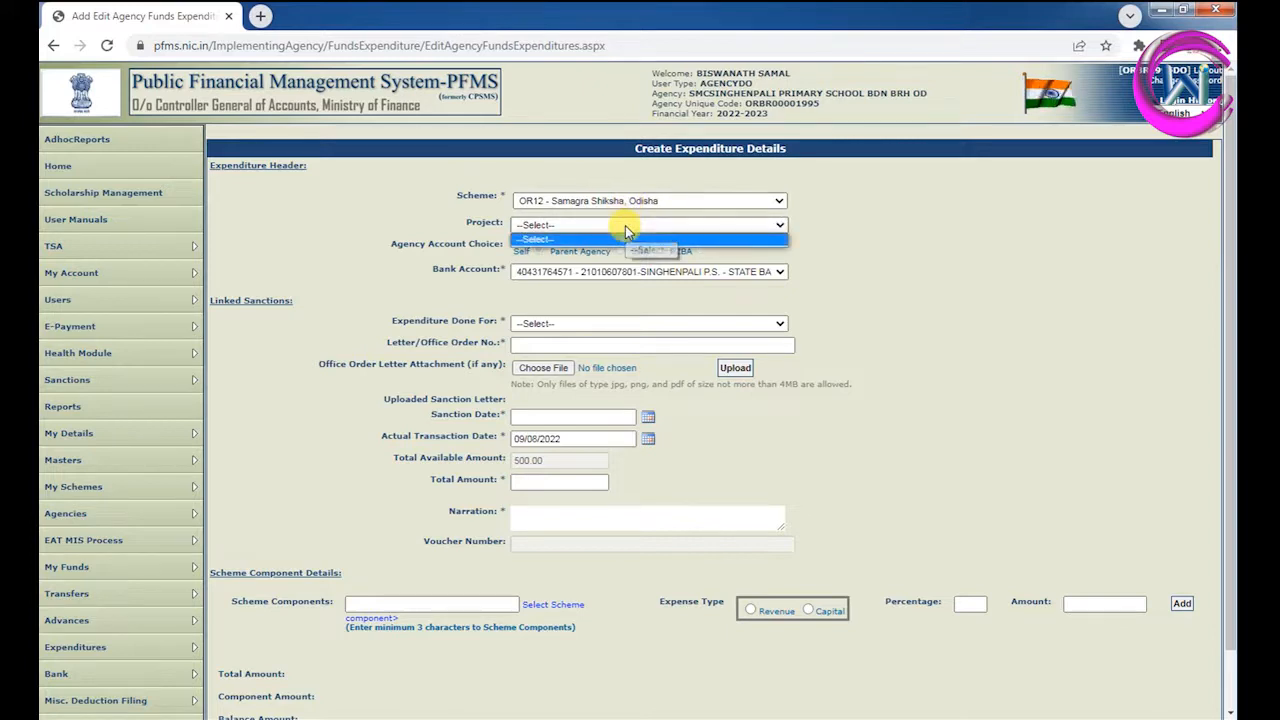
click(973, 260)
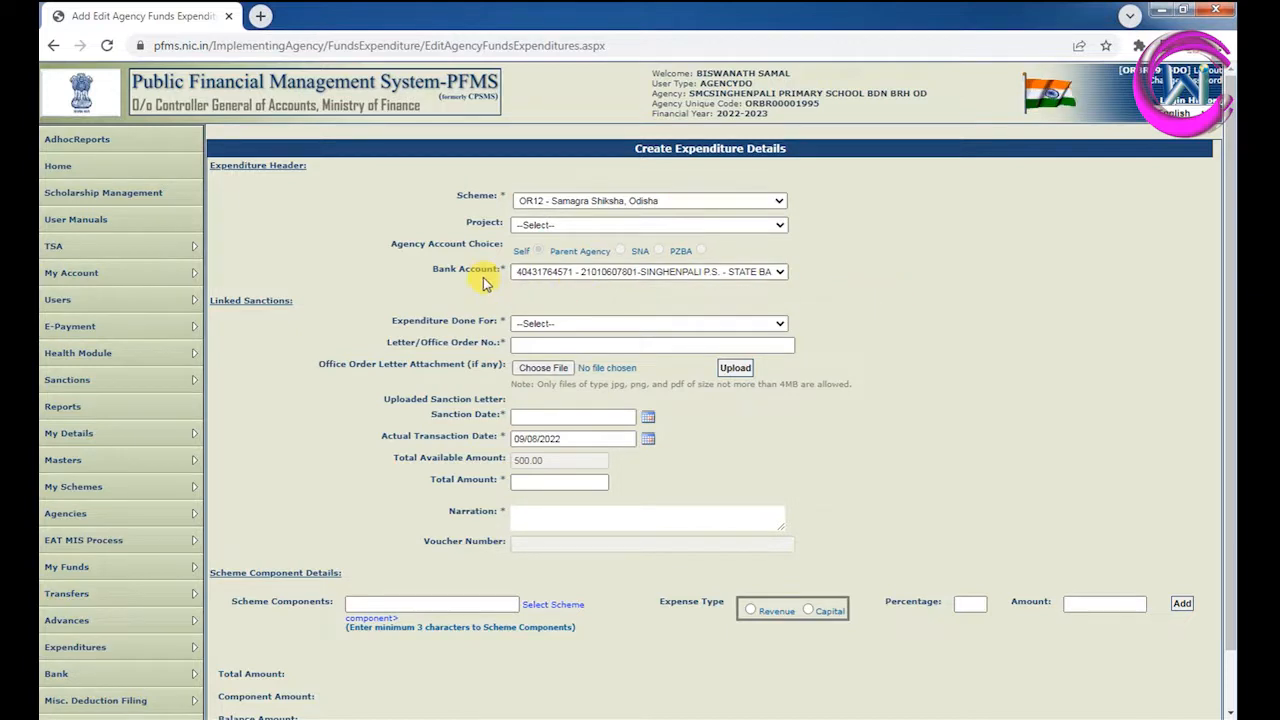
click(575, 325)
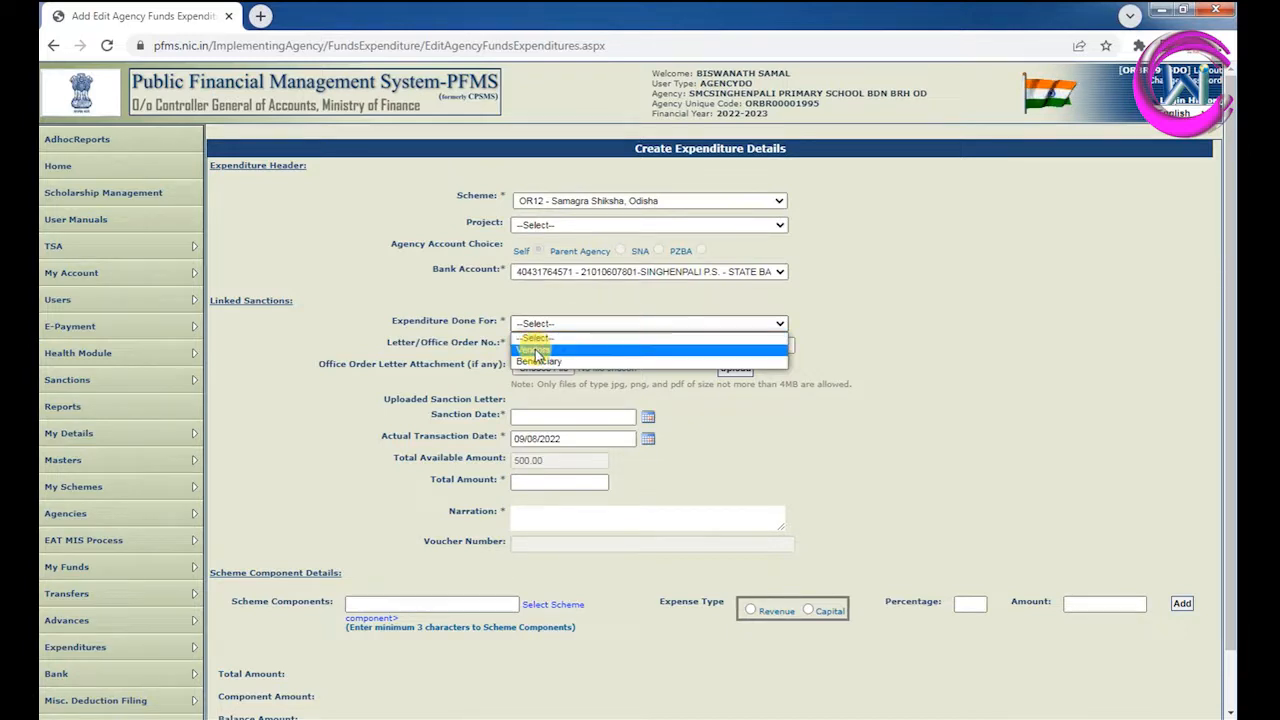
click(533, 349)
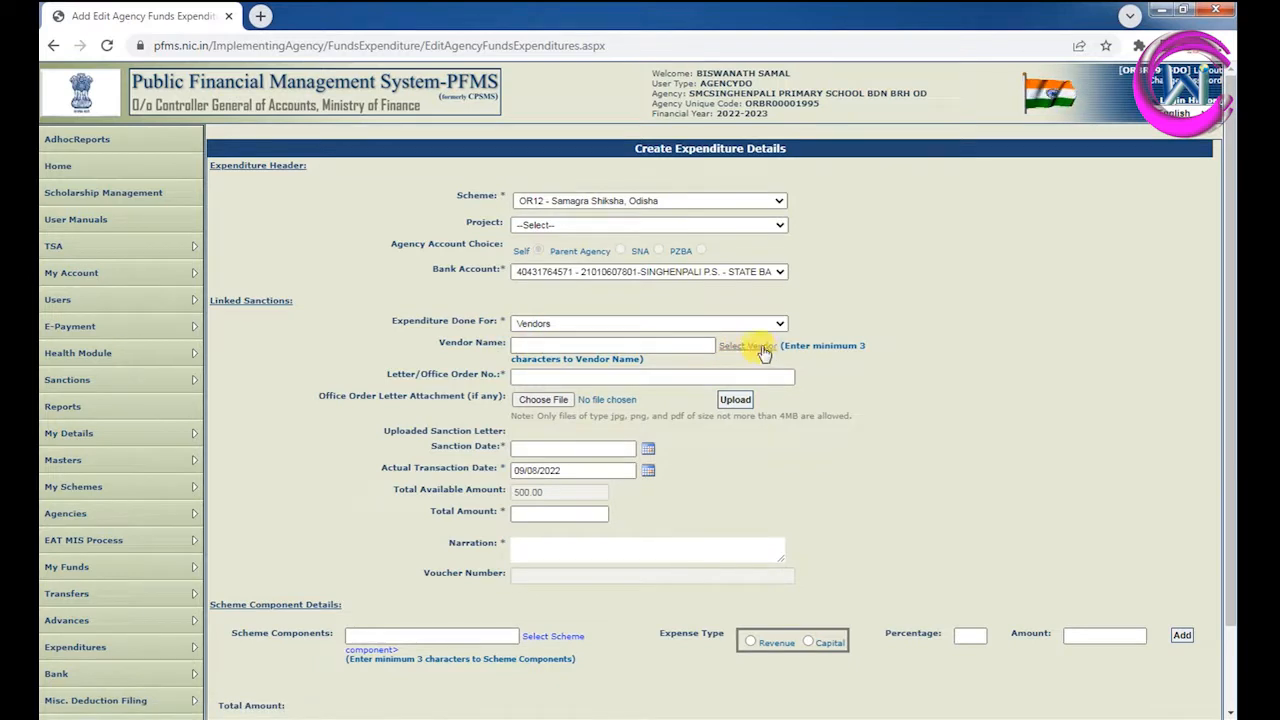
Step: Bring up the list of vendors to choose from
mouse_move(894, 669)
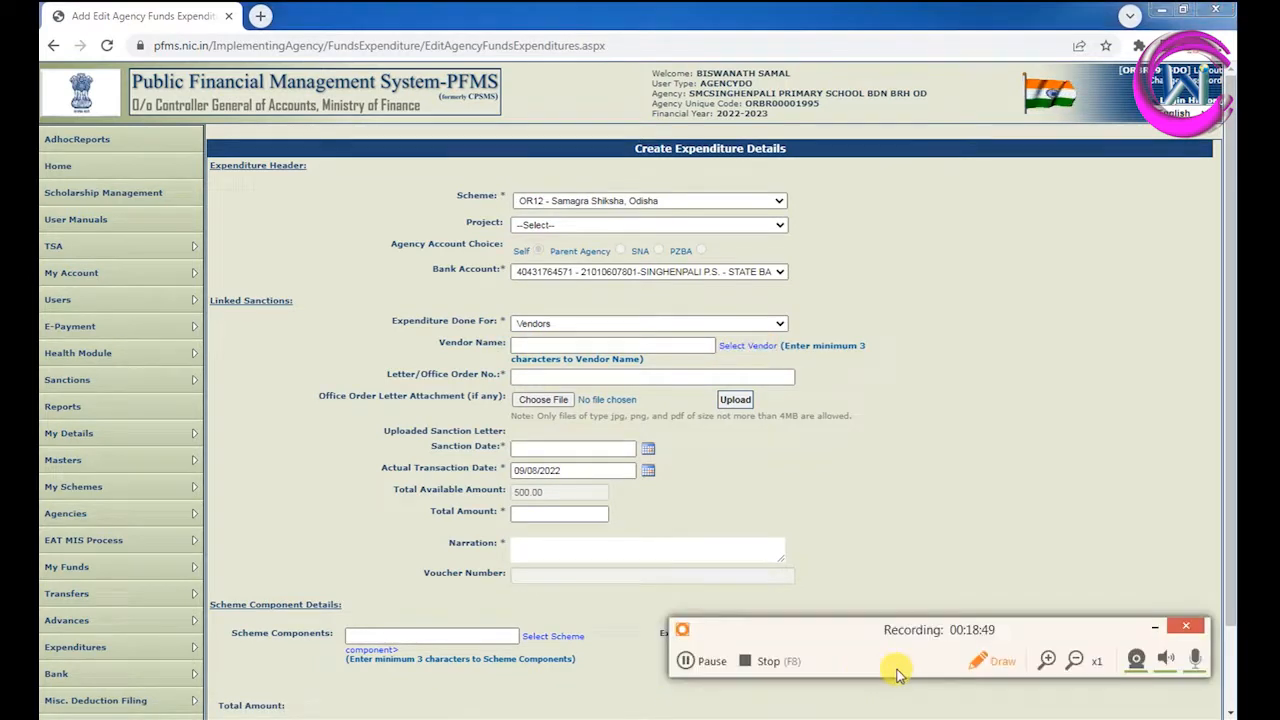
click(985, 662)
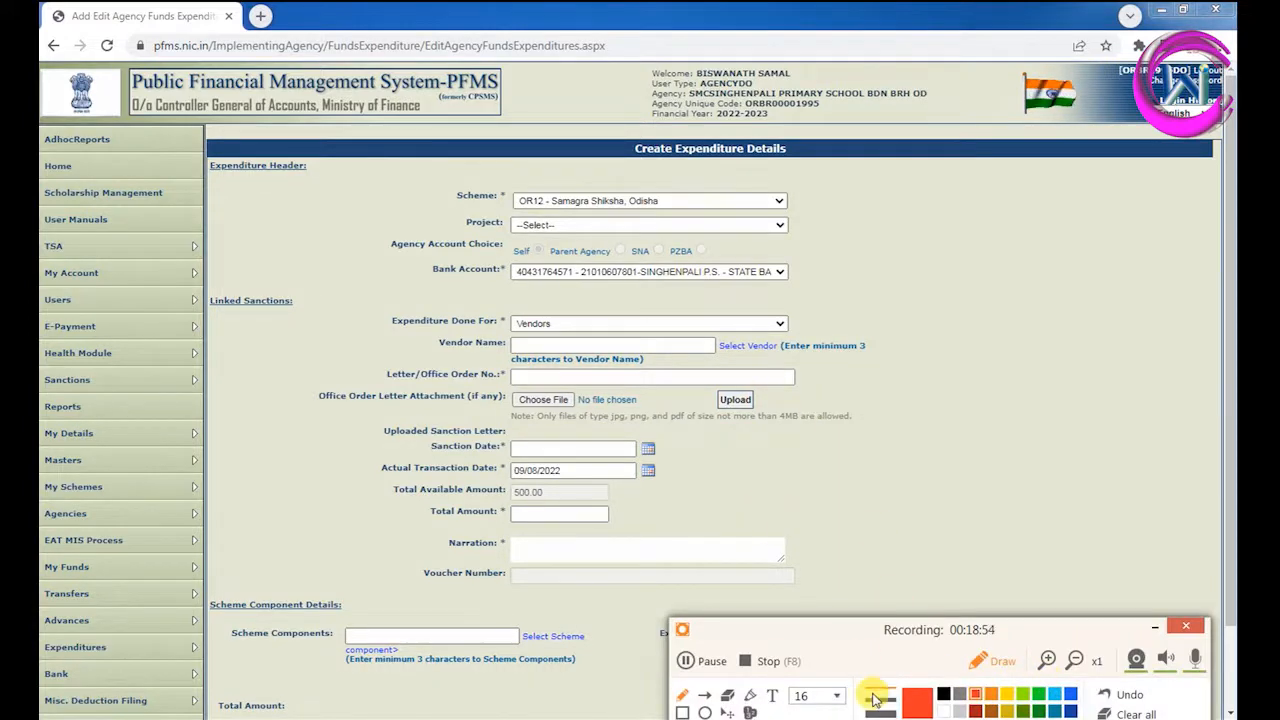
drag(712, 350, 787, 359)
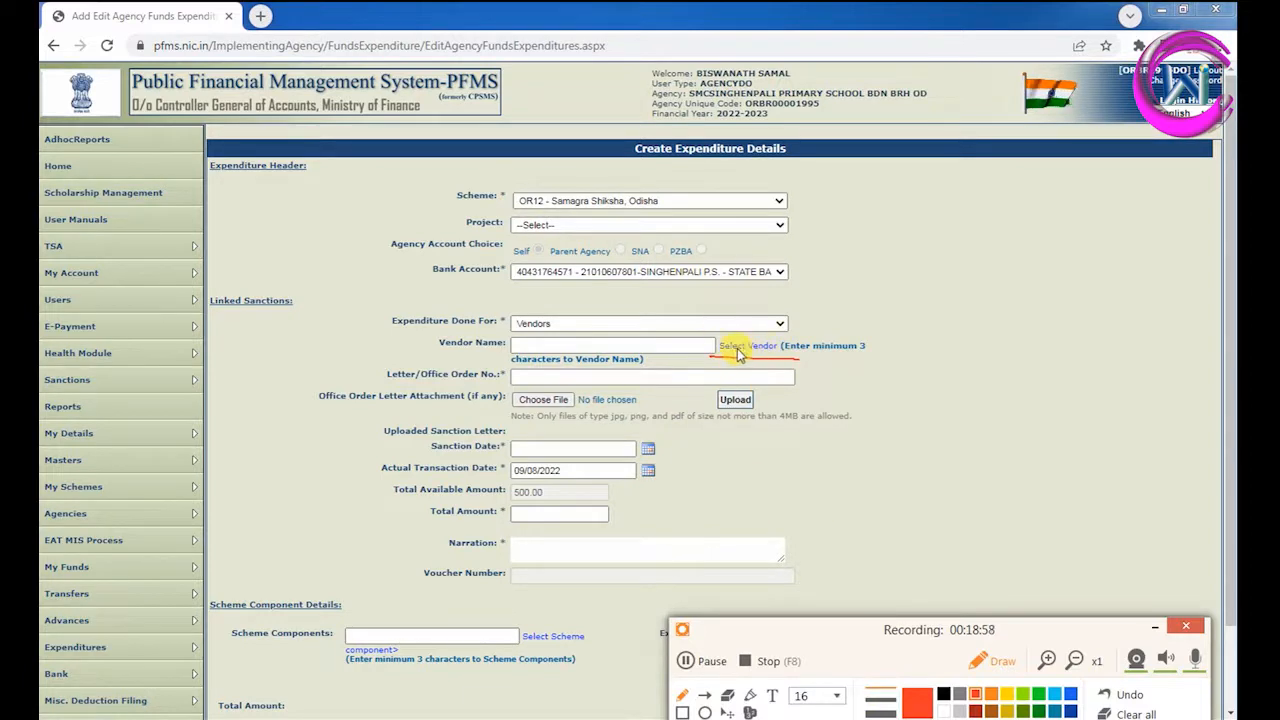
click(1135, 713)
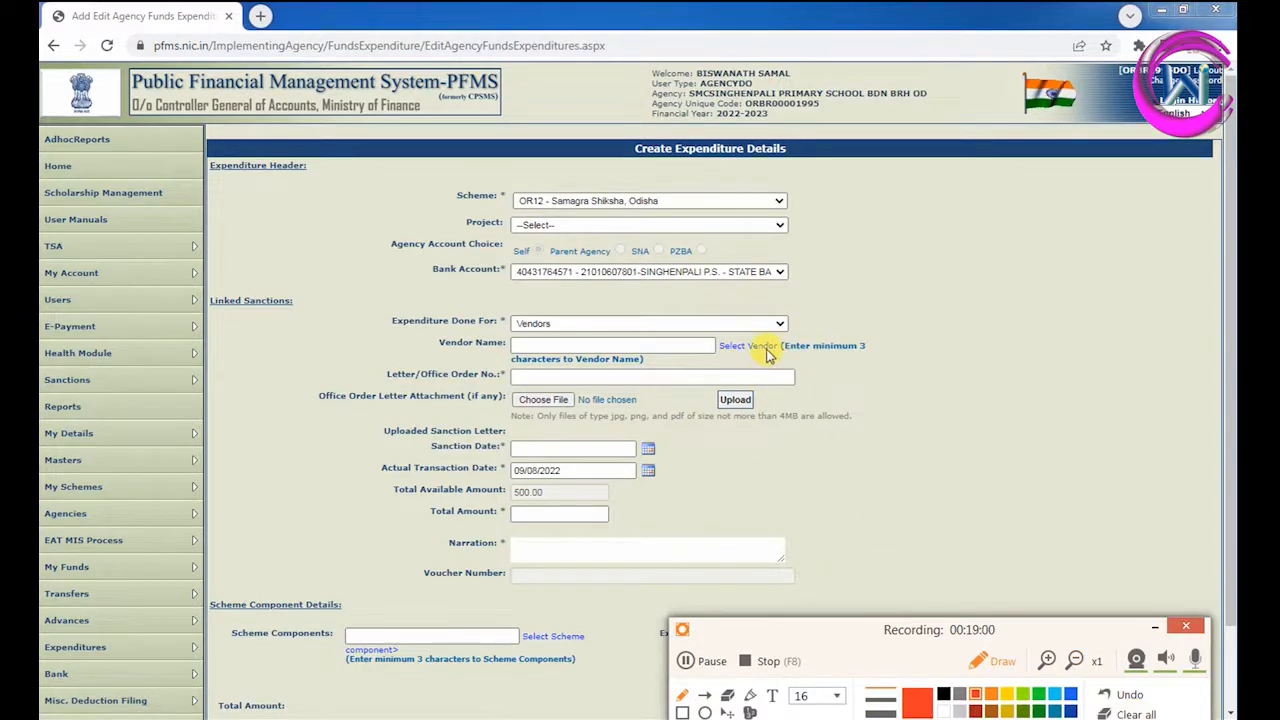
click(992, 661)
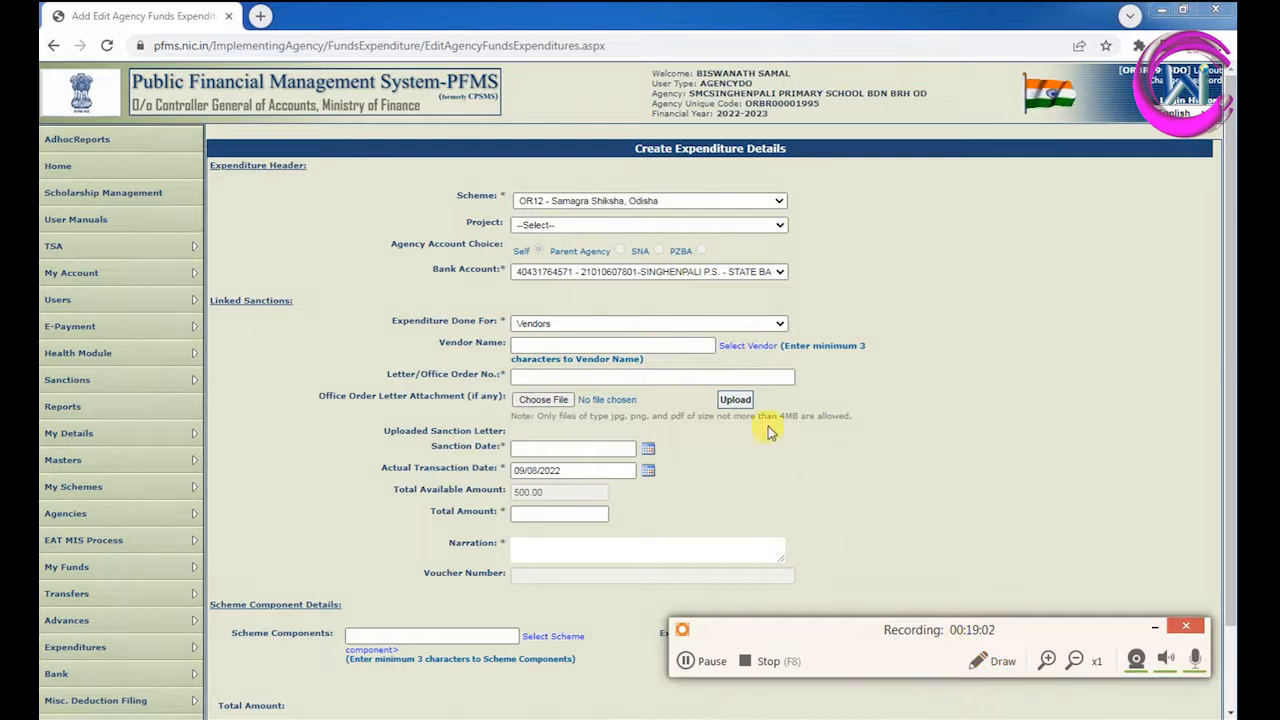
click(737, 350)
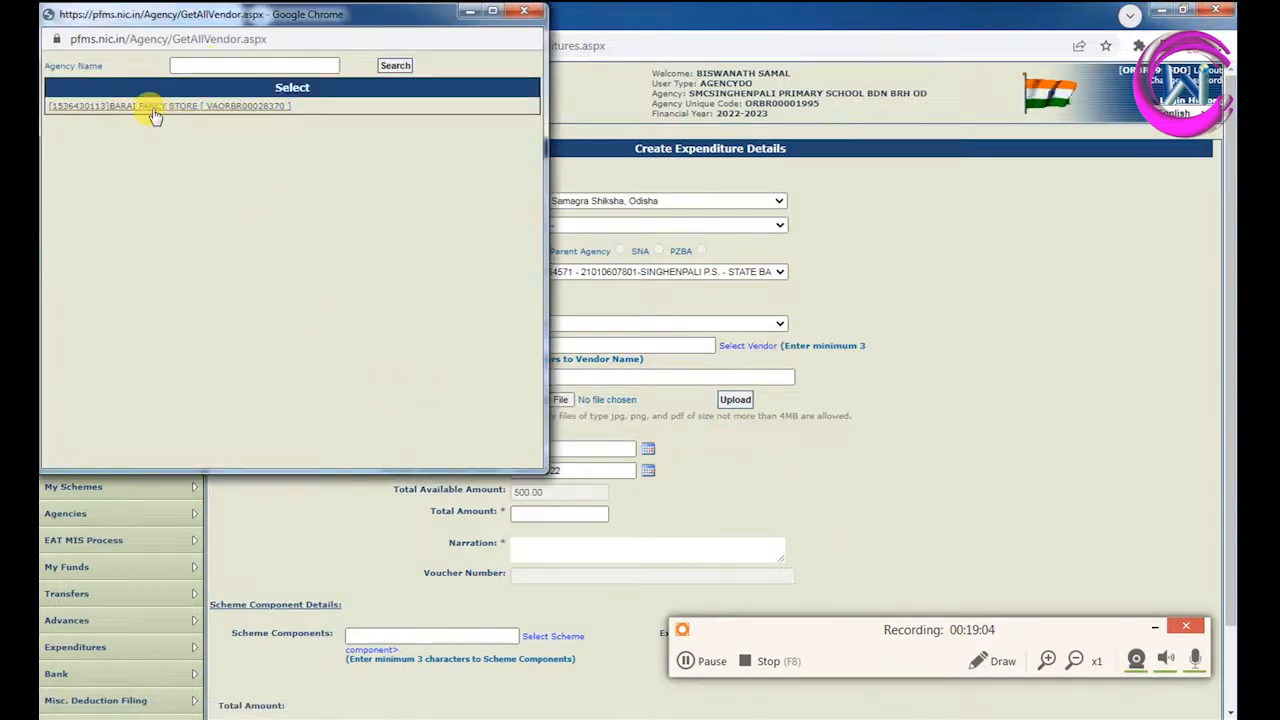
Step: Pick vendor BARAI FANCY STORE, enter an office order number, and set sanction date 09/08/2022
click(87, 107)
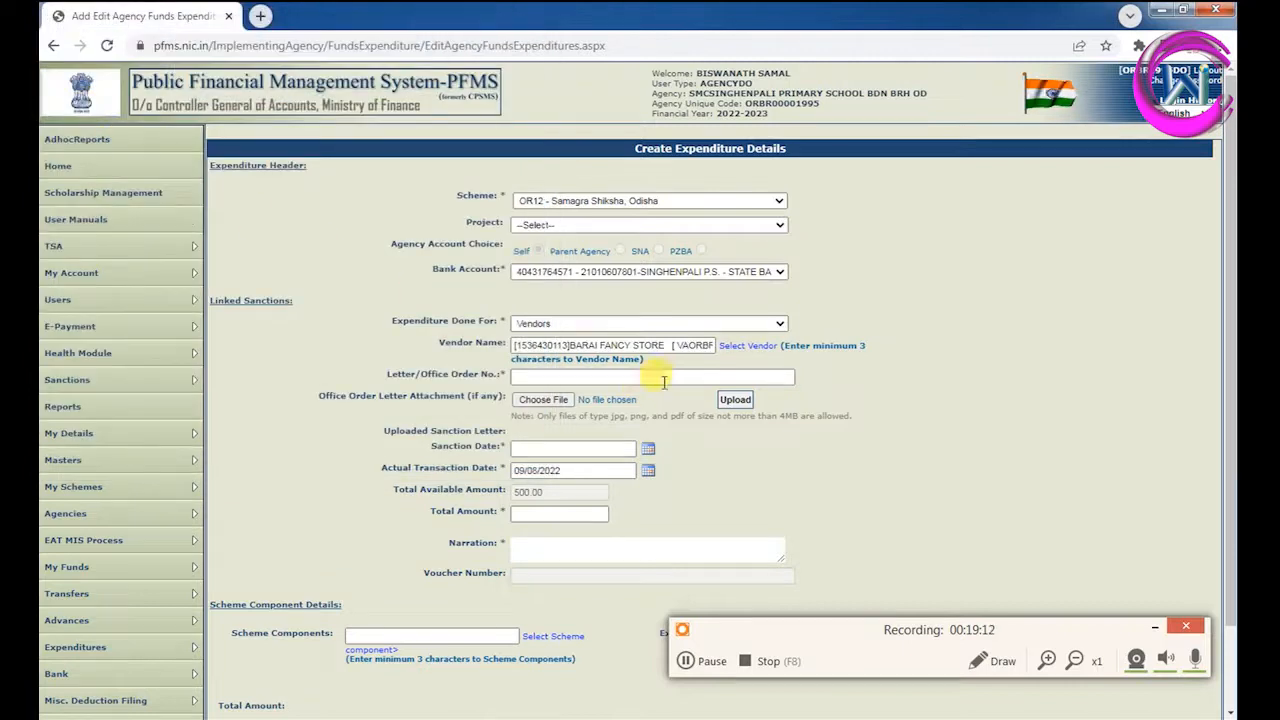
click(528, 376)
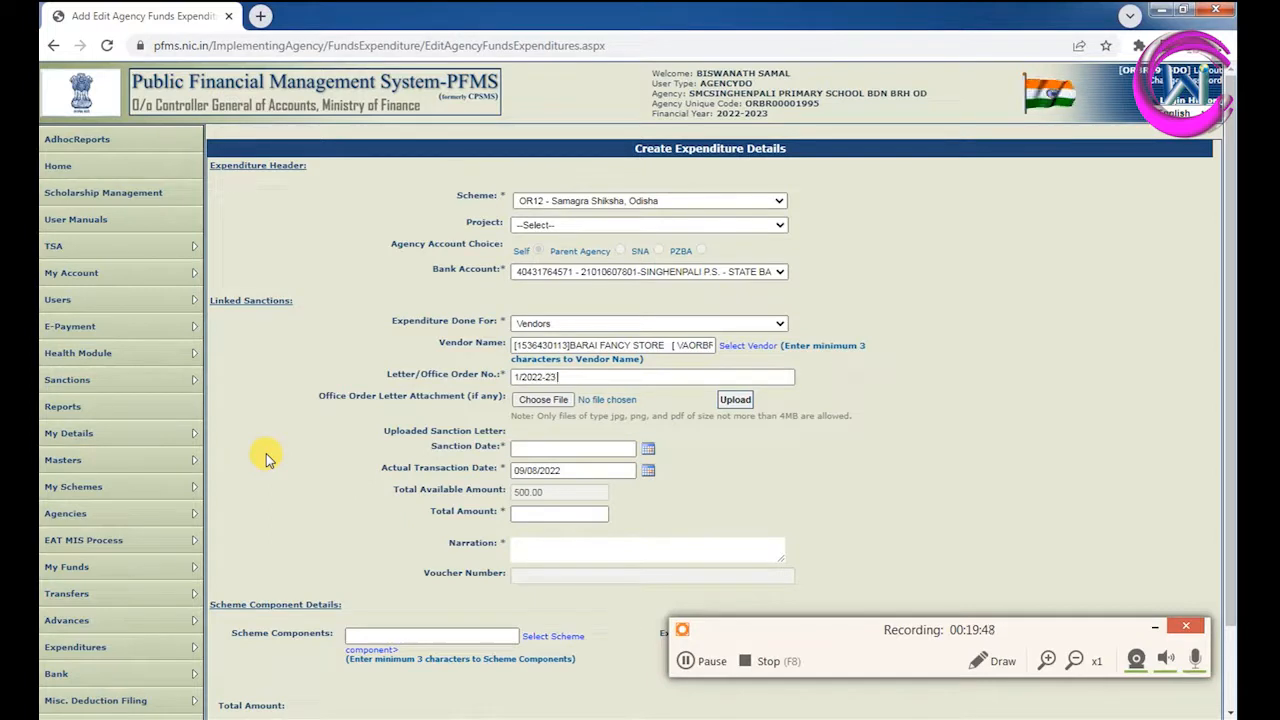
text(ghenpali primary school)
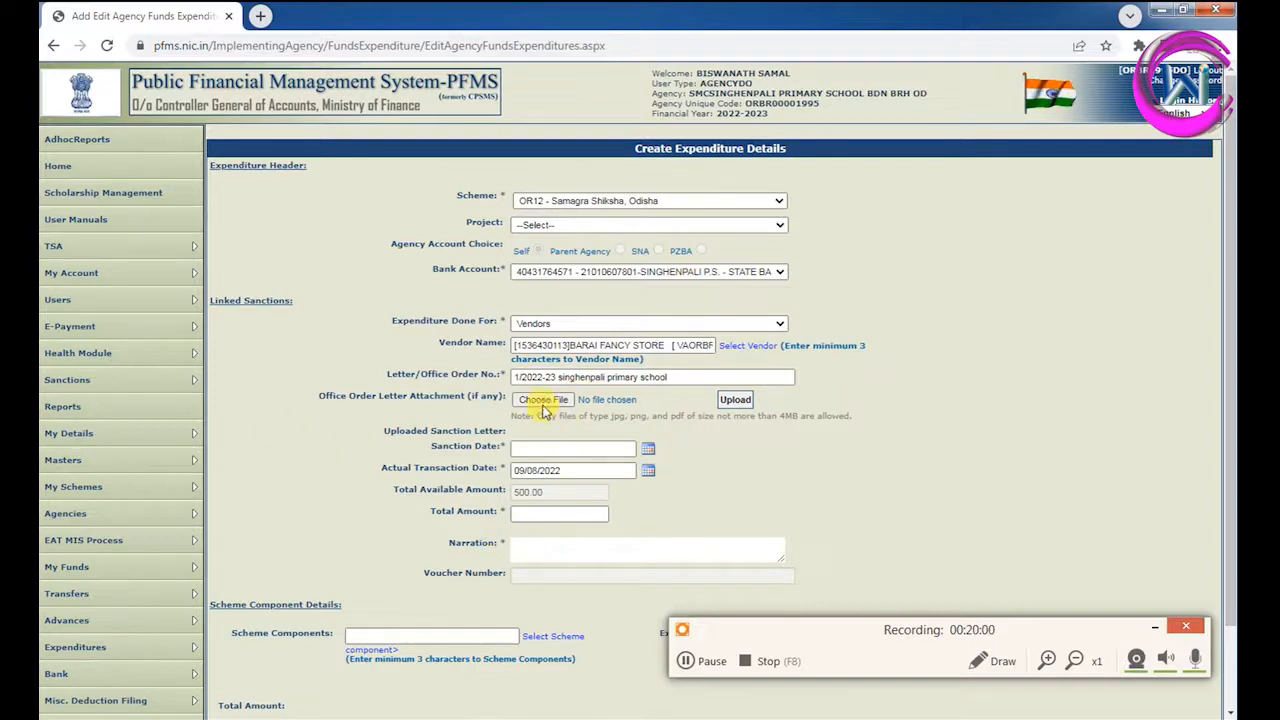
click(647, 458)
click(569, 514)
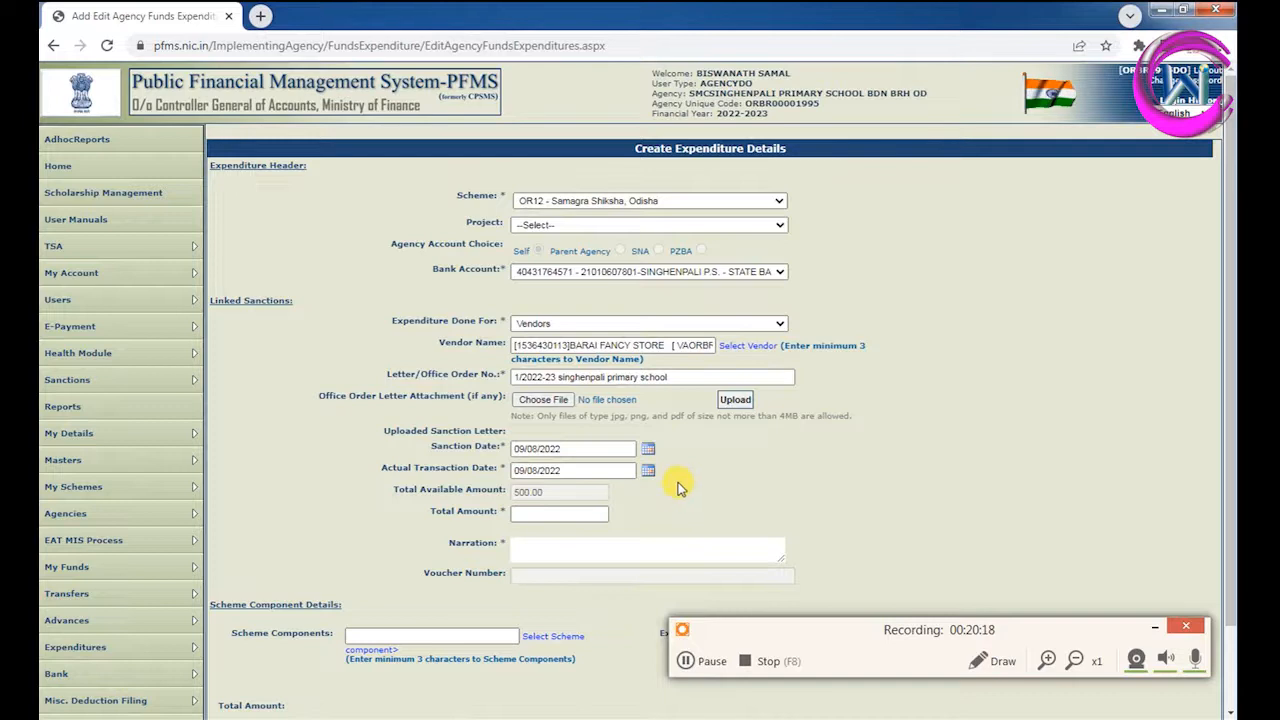
scroll(677, 487, down, 1)
Step: Highlight the available amount of 500.00 on the expenditure form
drag(563, 415, 495, 417)
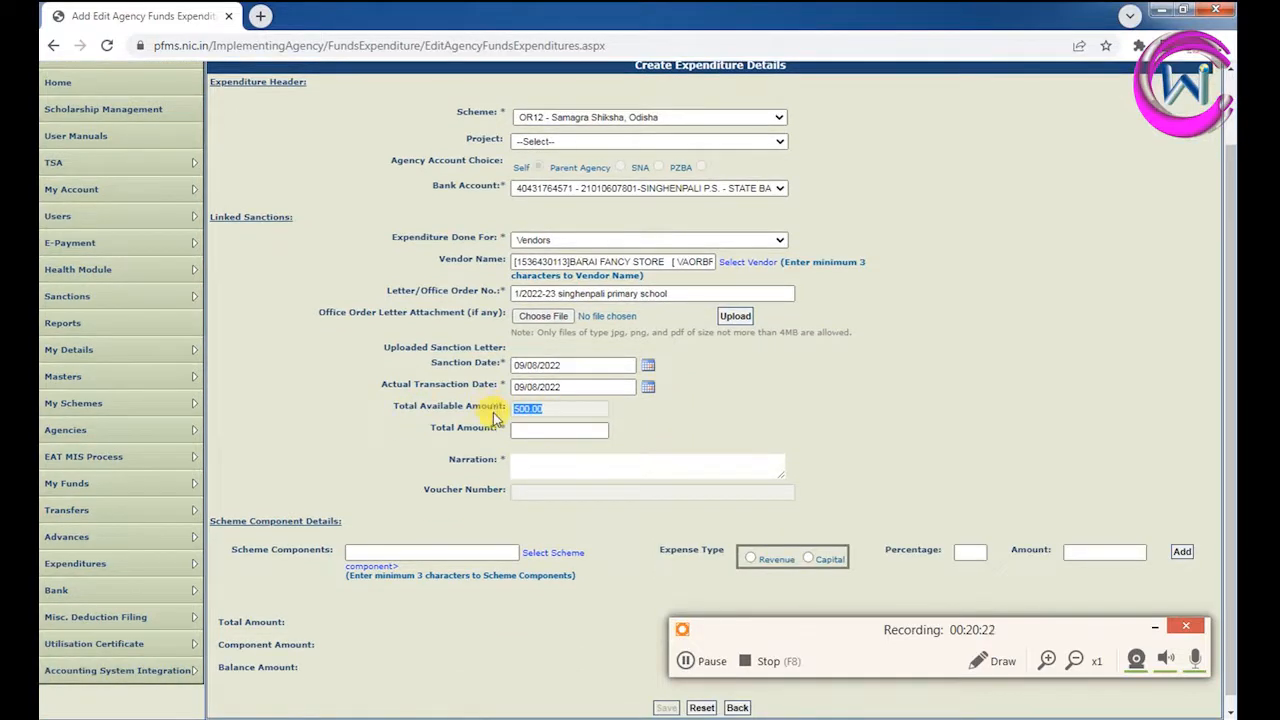
click(424, 416)
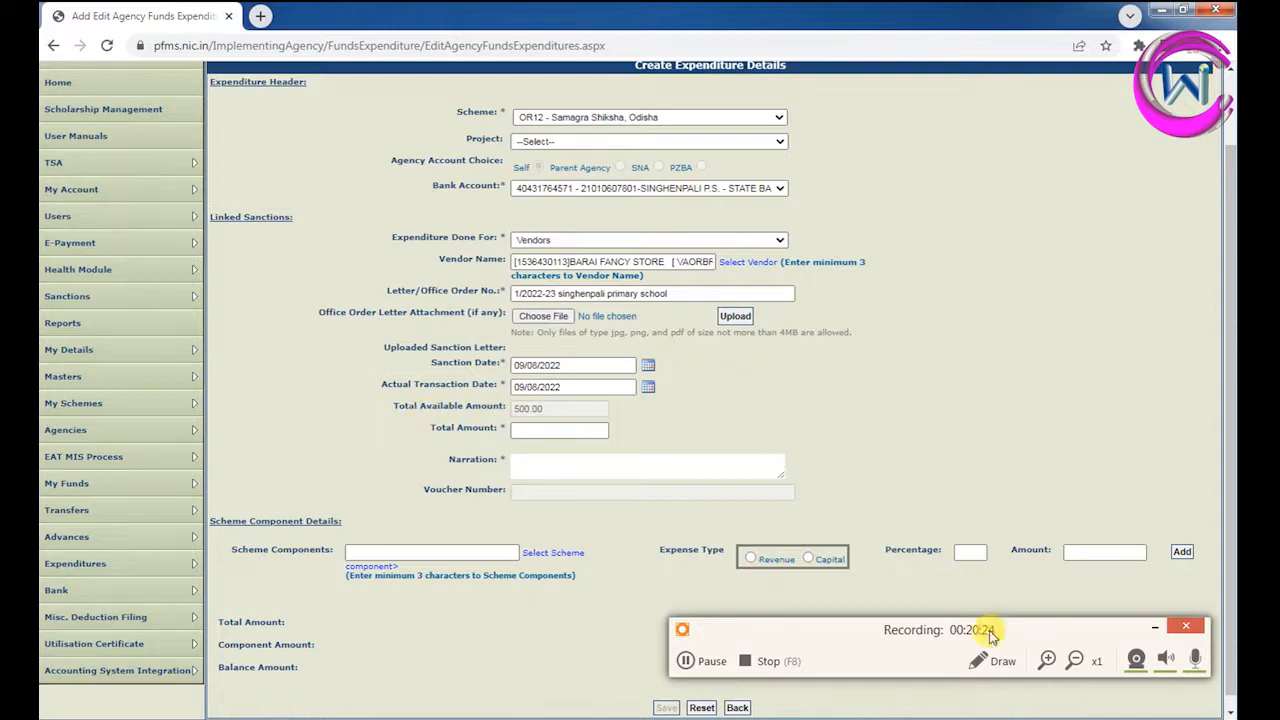
click(976, 660)
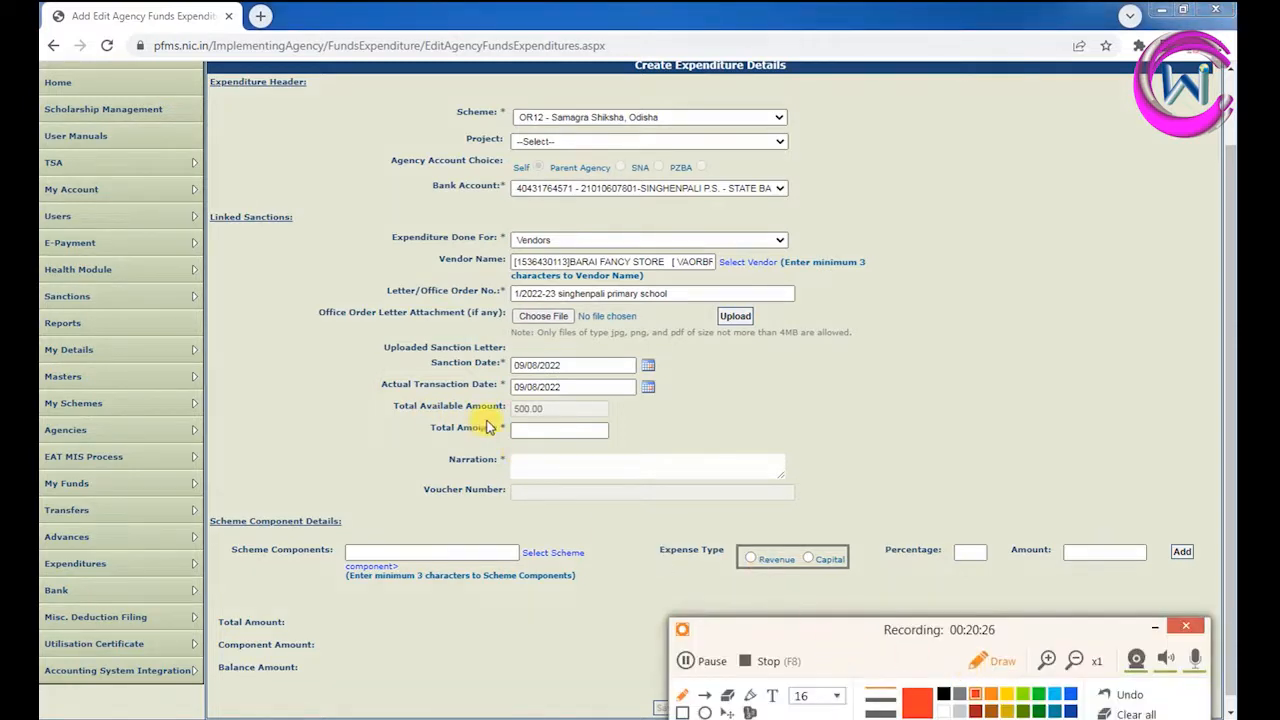
mouse_move(491, 419)
mouse_down()
mouse_move(611, 410)
mouse_move(498, 408)
mouse_move(502, 420)
mouse_move(530, 415)
mouse_up()
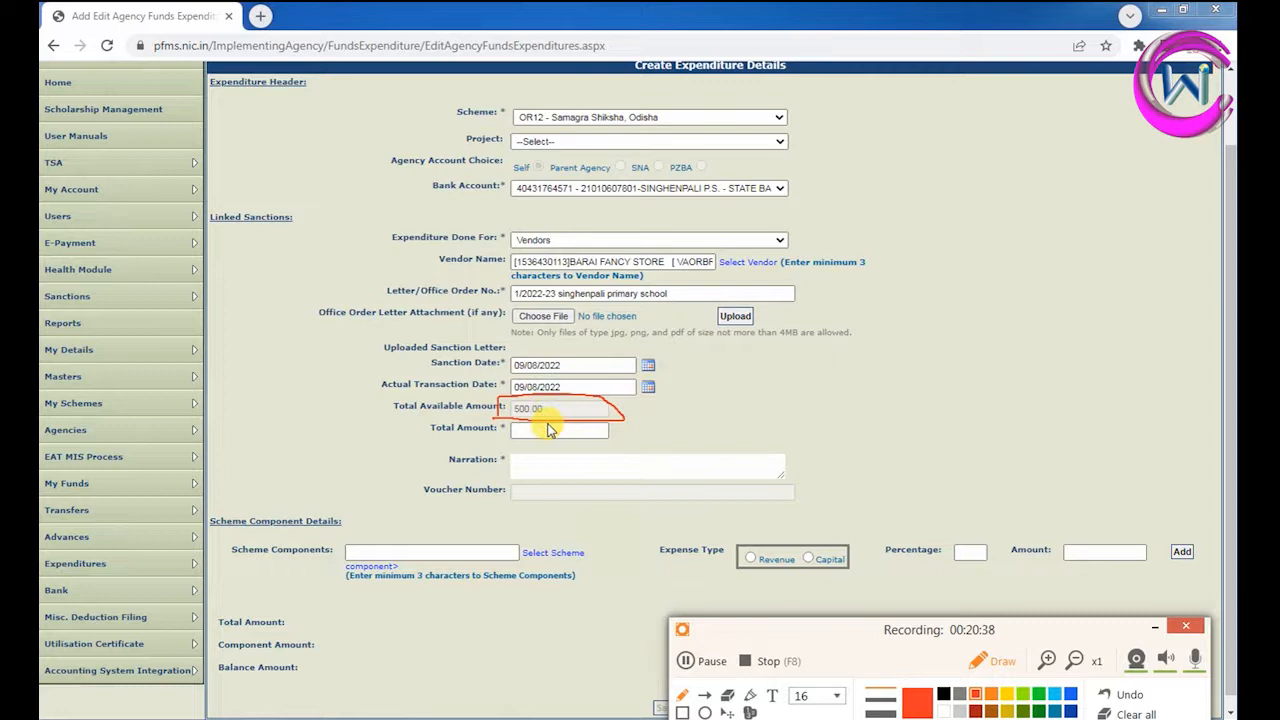
click(998, 661)
click(995, 661)
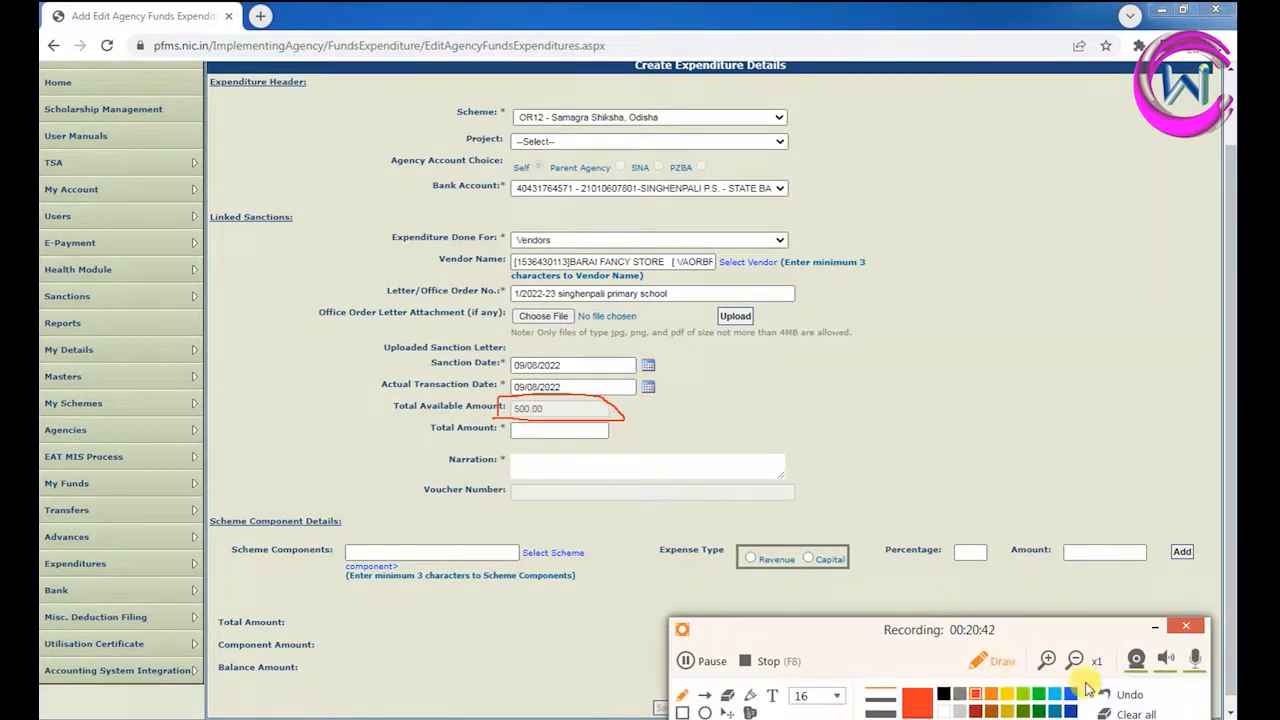
click(1130, 713)
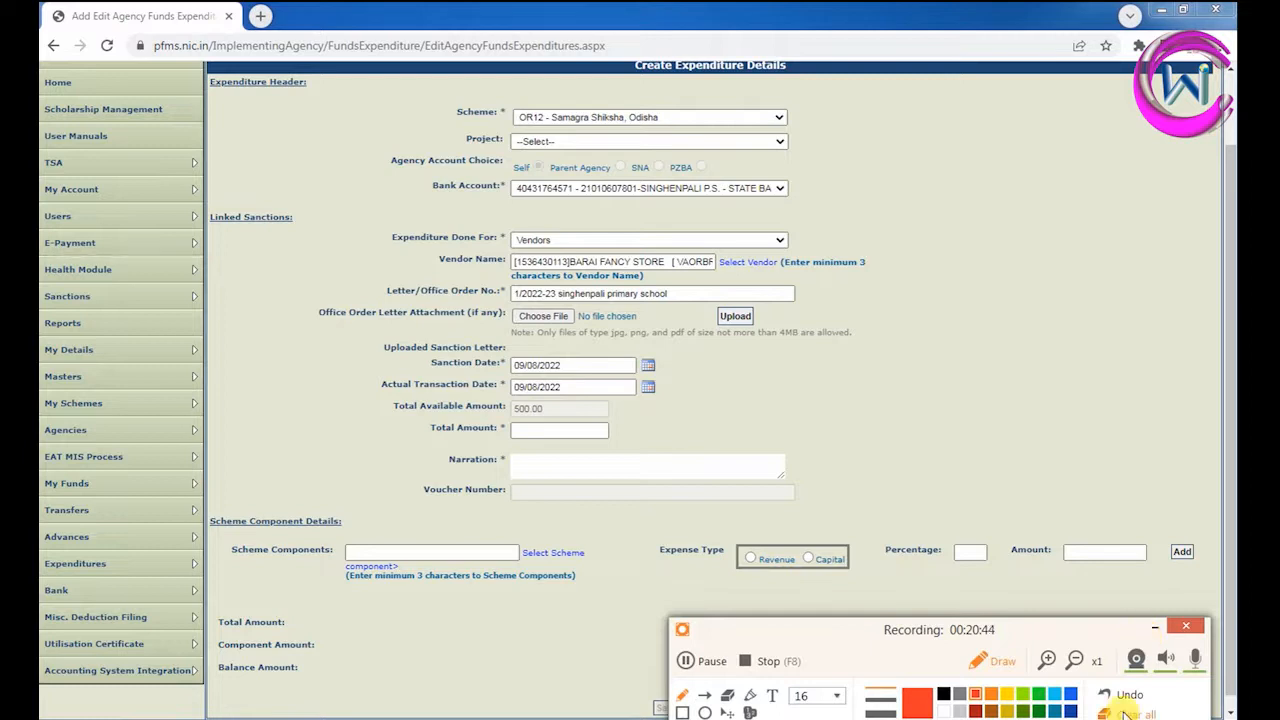
click(1154, 629)
Step: Enter a total amount of 500 and the narration 'sanitary expenses'
click(530, 428)
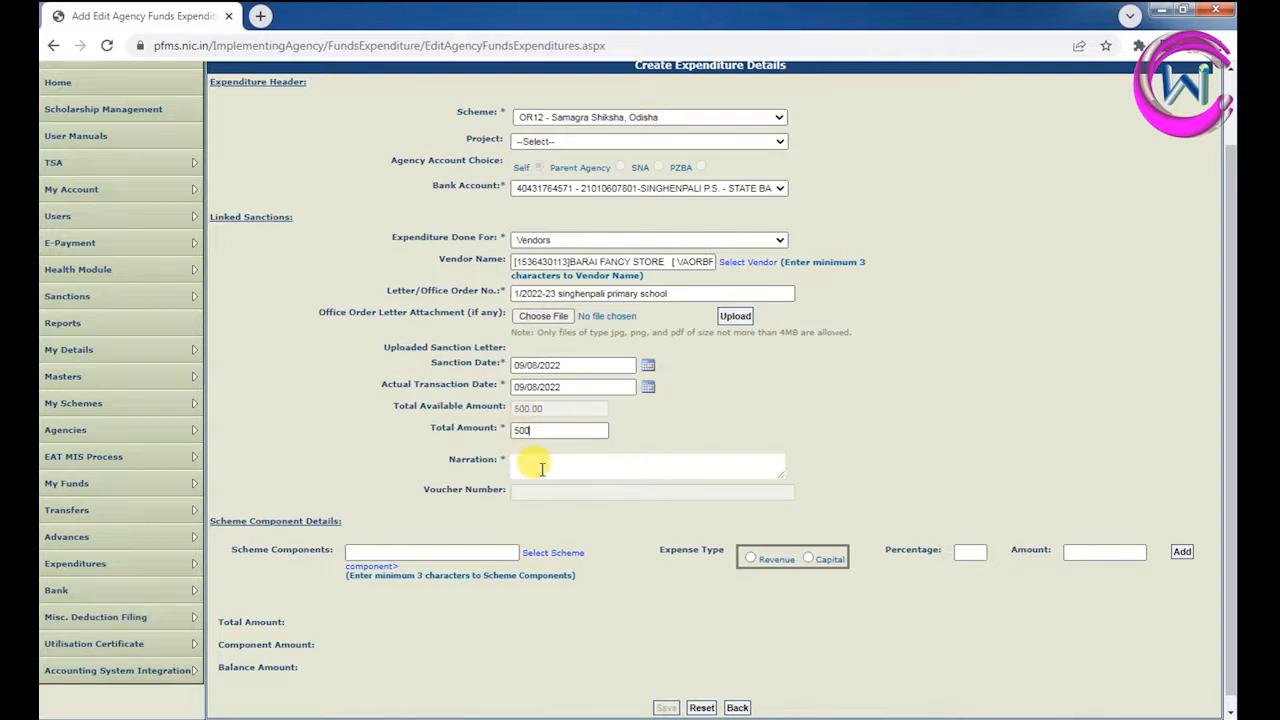
click(533, 465)
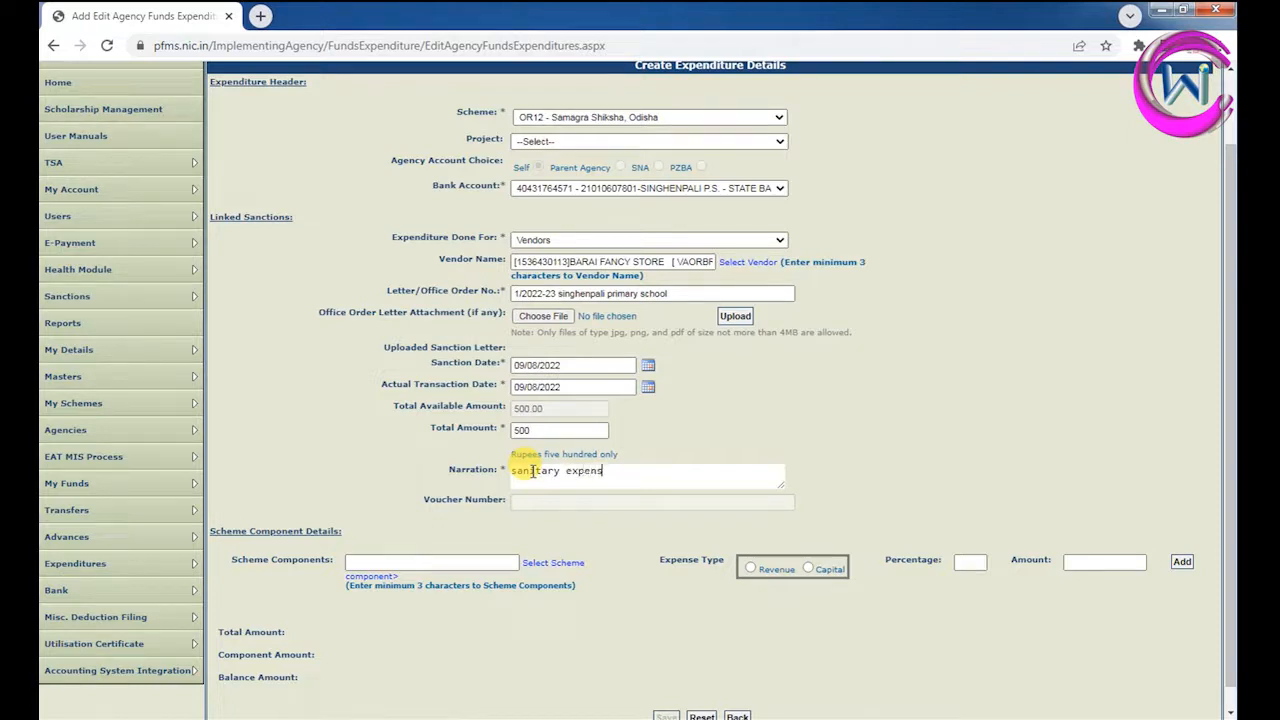
key(Tab)
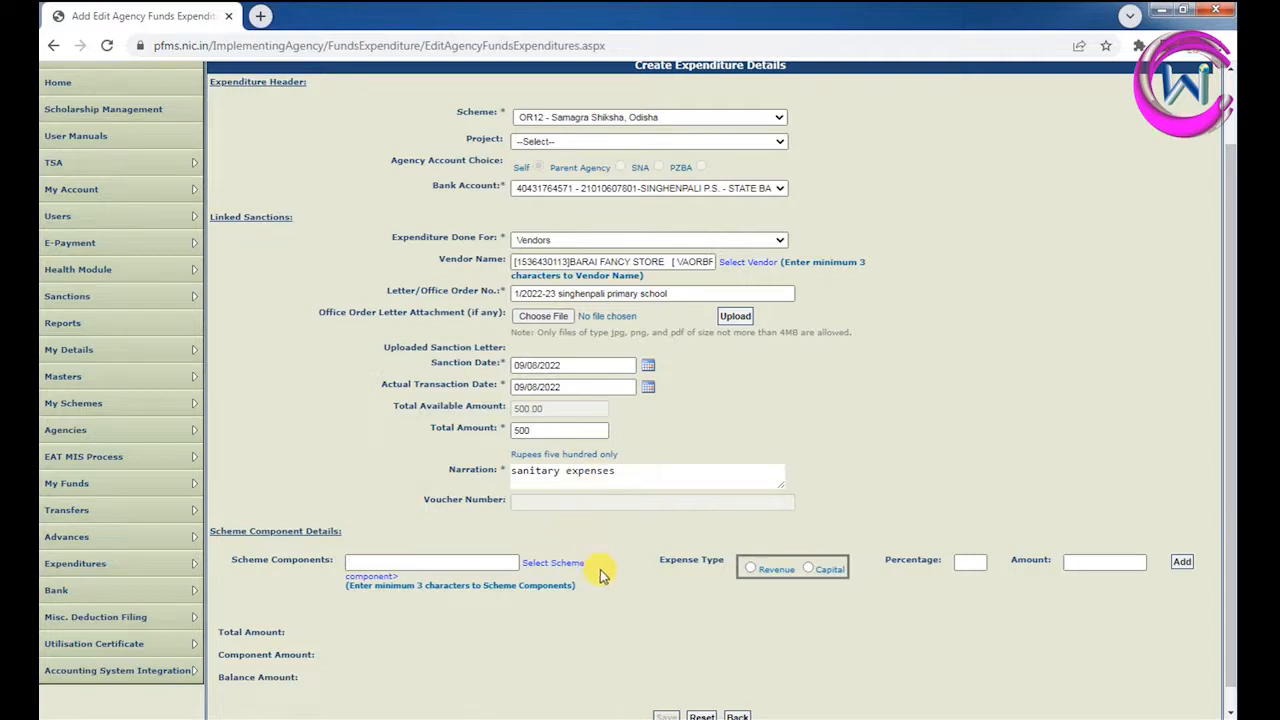
scroll(560, 523, down, 1)
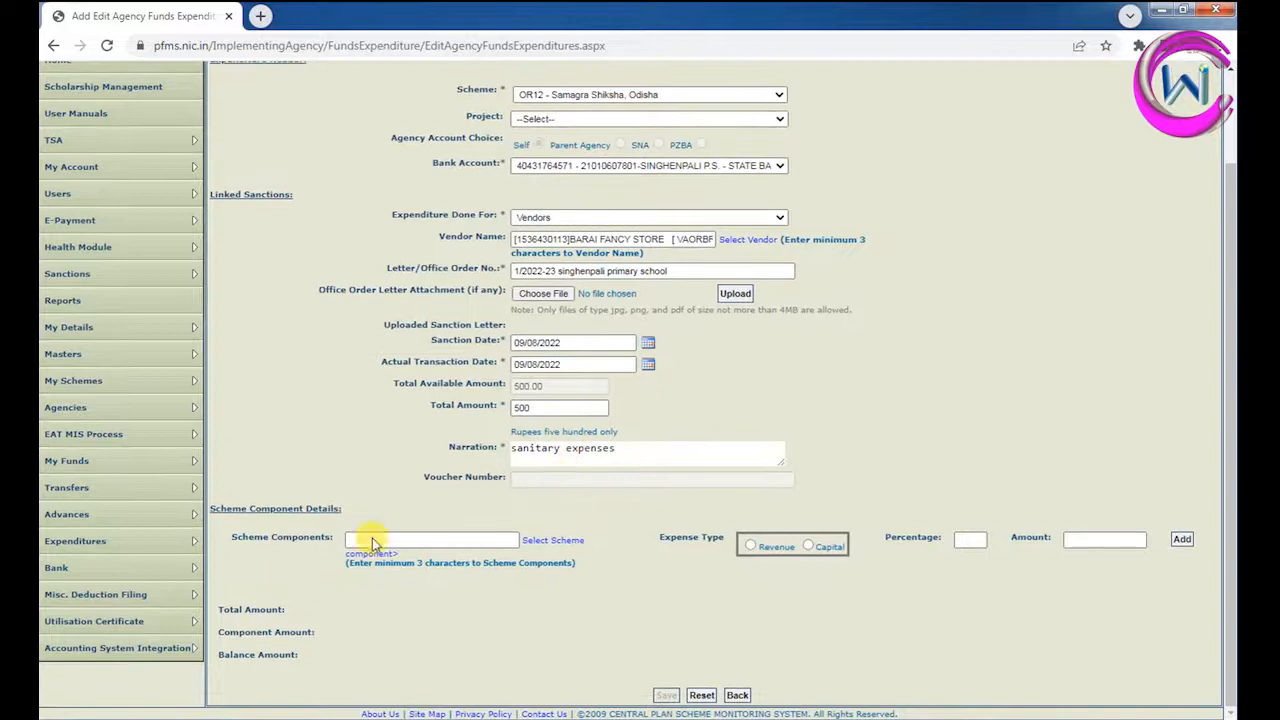
click(552, 542)
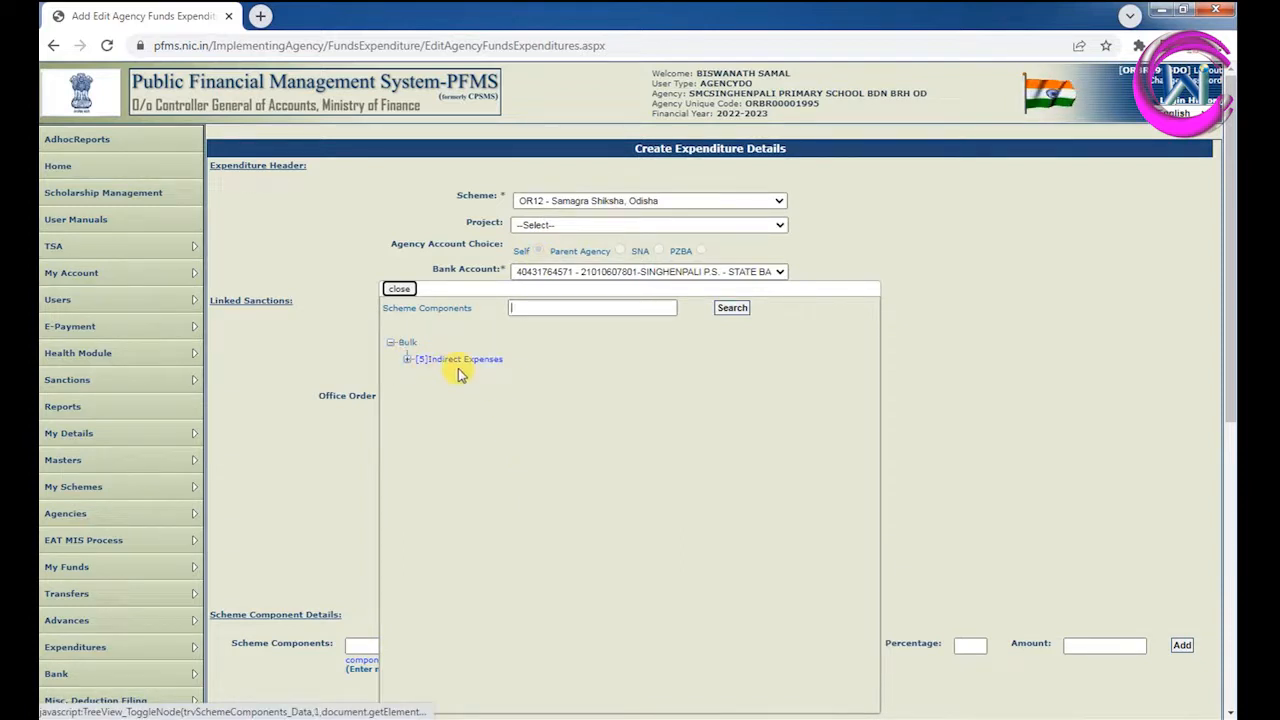
Step: Drill through Indirect Expenses, Quality Interventions and Composite School Grant to pick School Grant (enrolment 15–100)
click(405, 359)
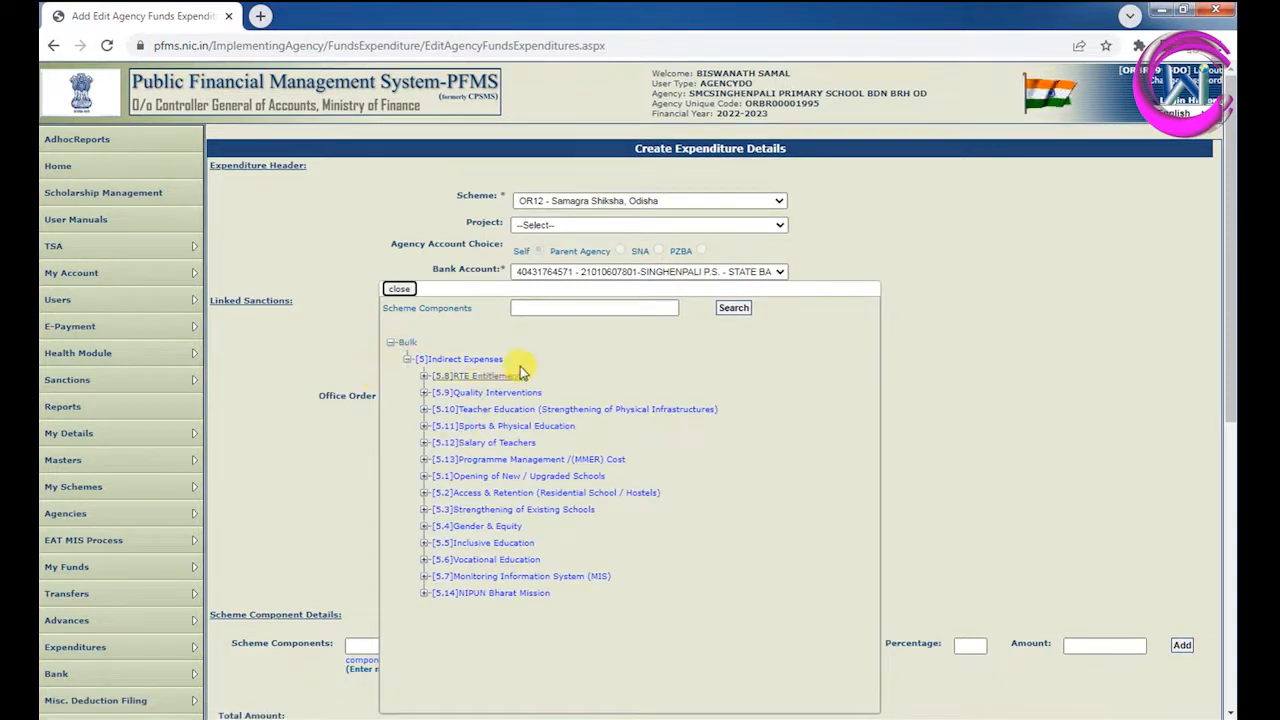
drag(702, 296, 727, 200)
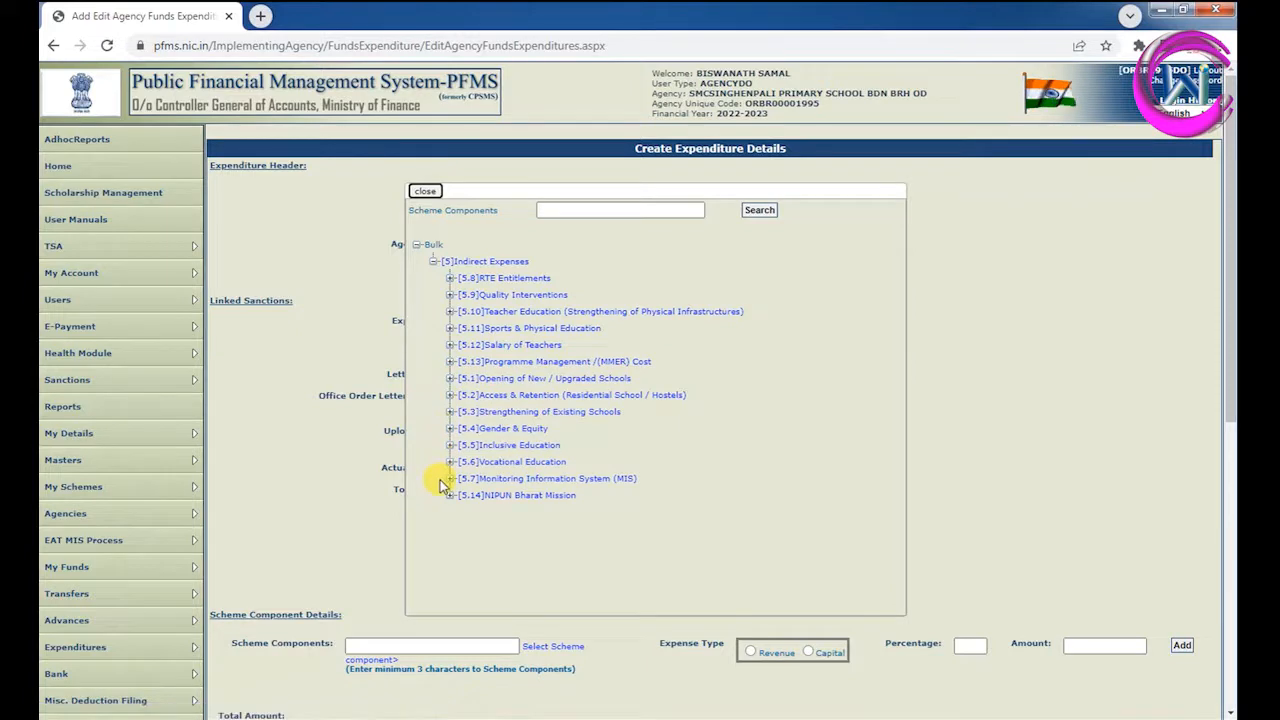
click(451, 295)
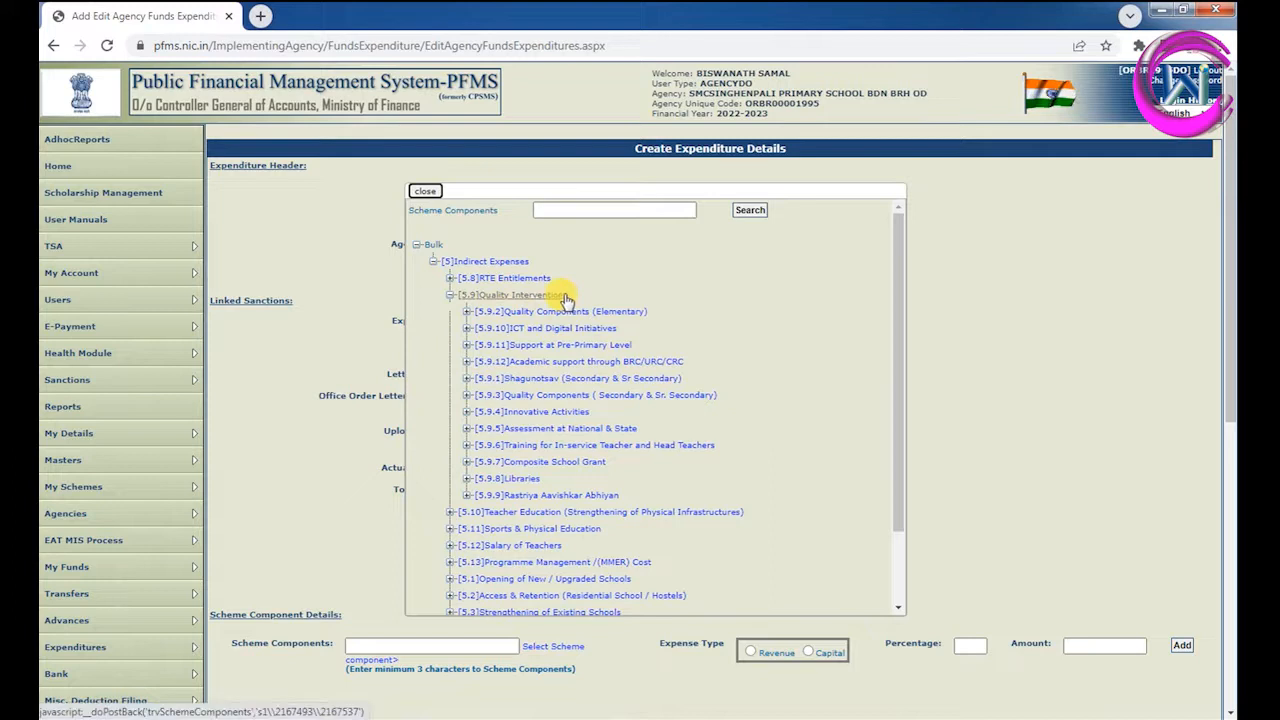
click(467, 464)
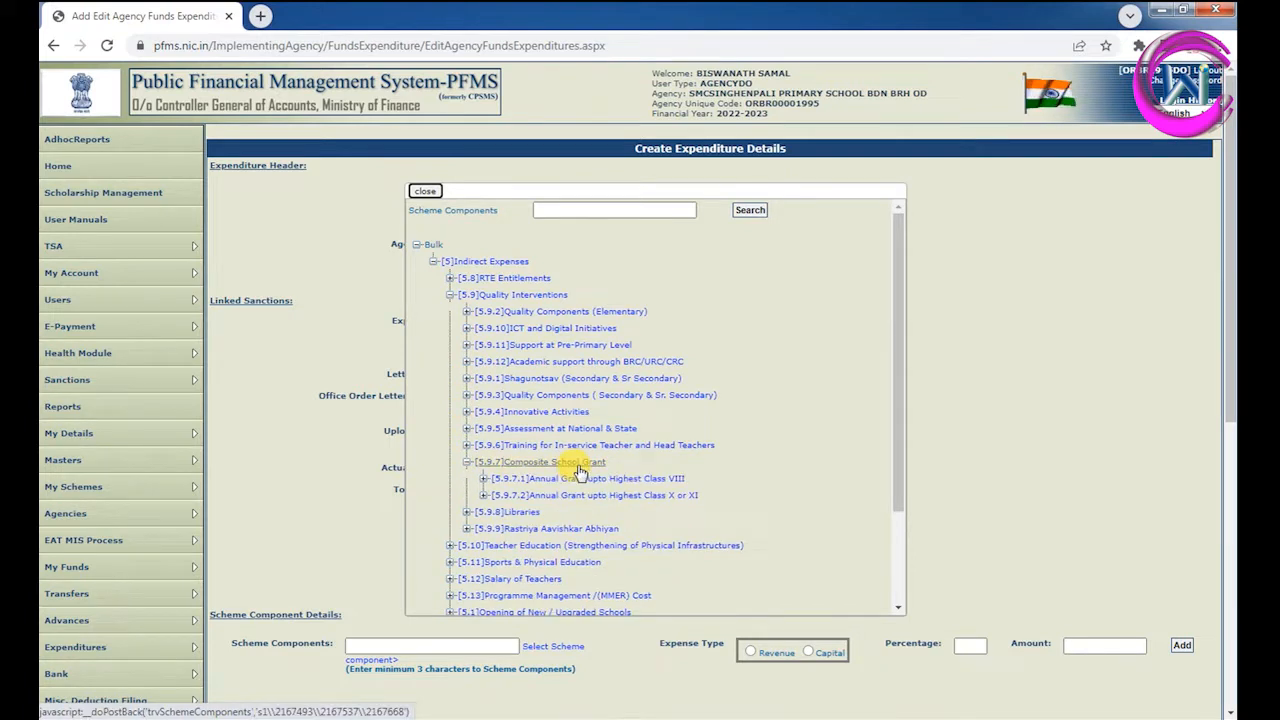
click(484, 479)
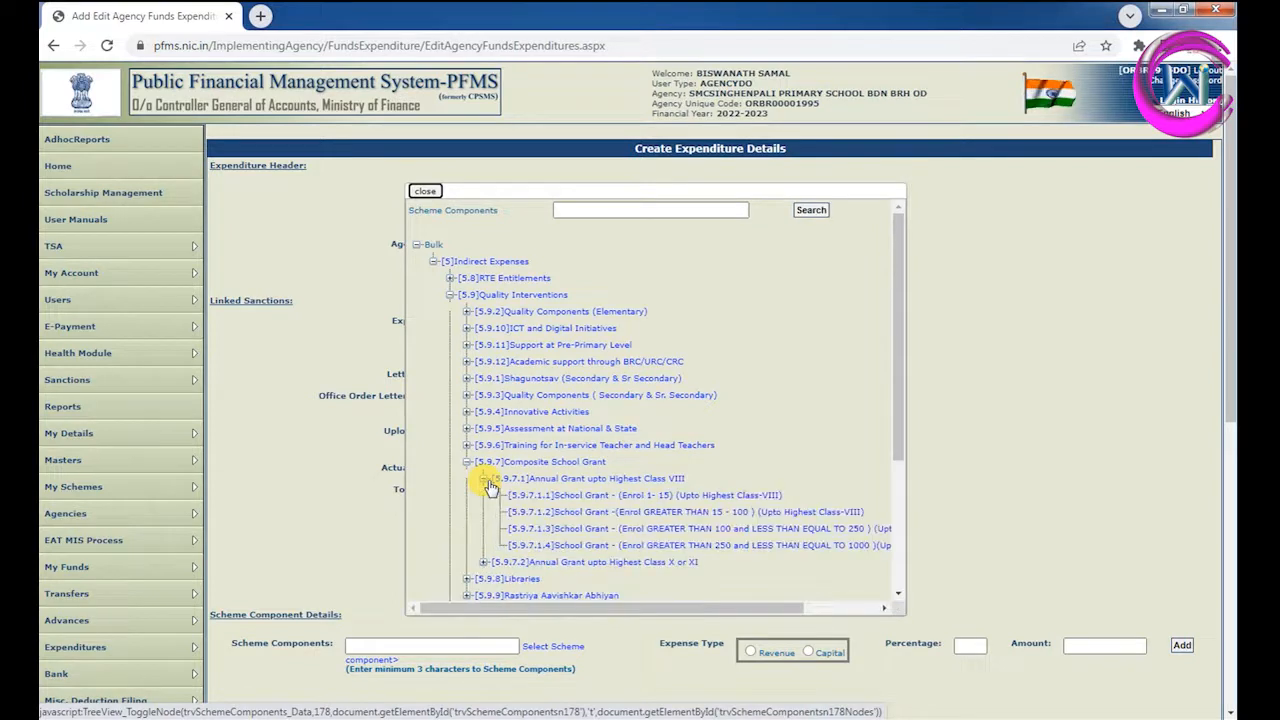
scroll(492, 485, down, 1)
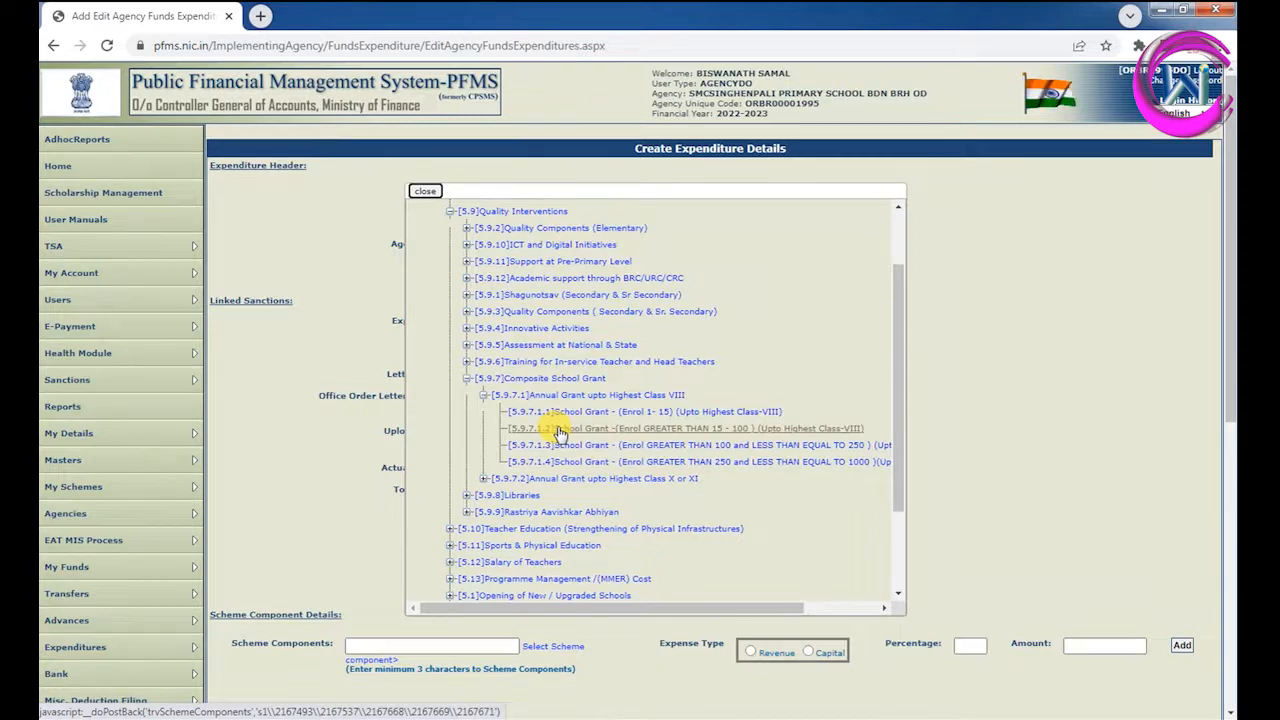
click(560, 429)
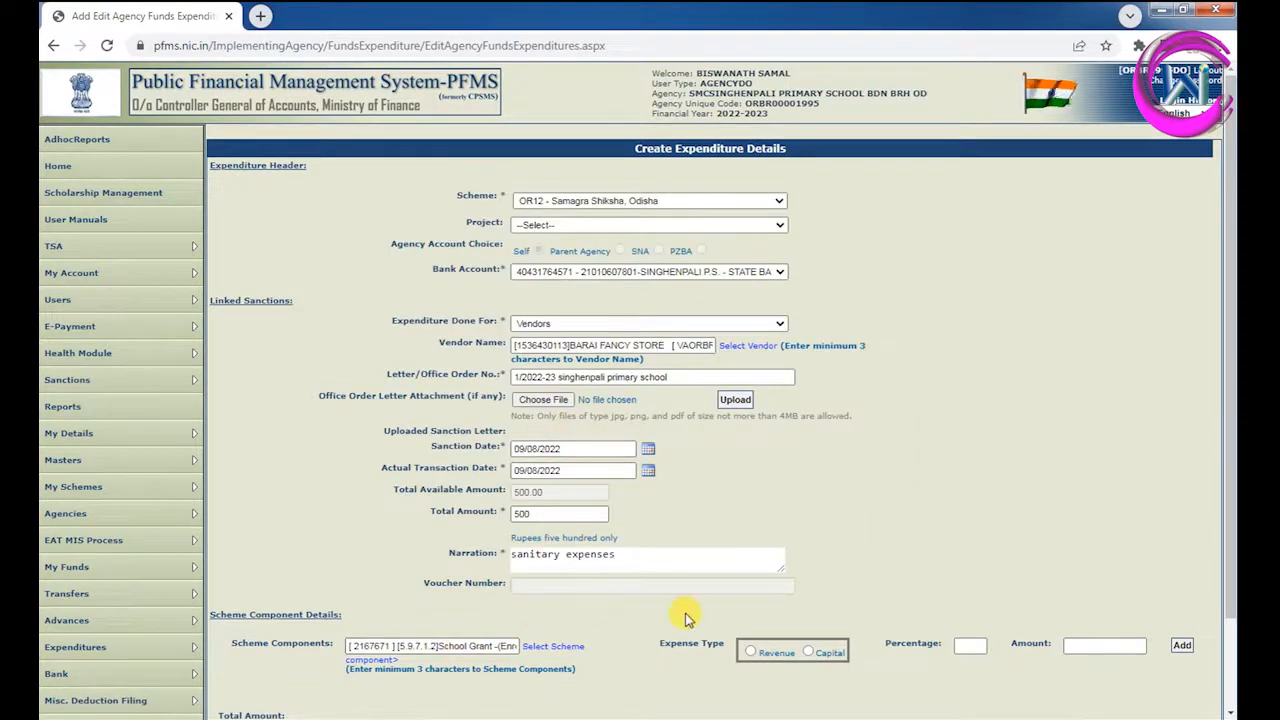
scroll(685, 613, down, 1)
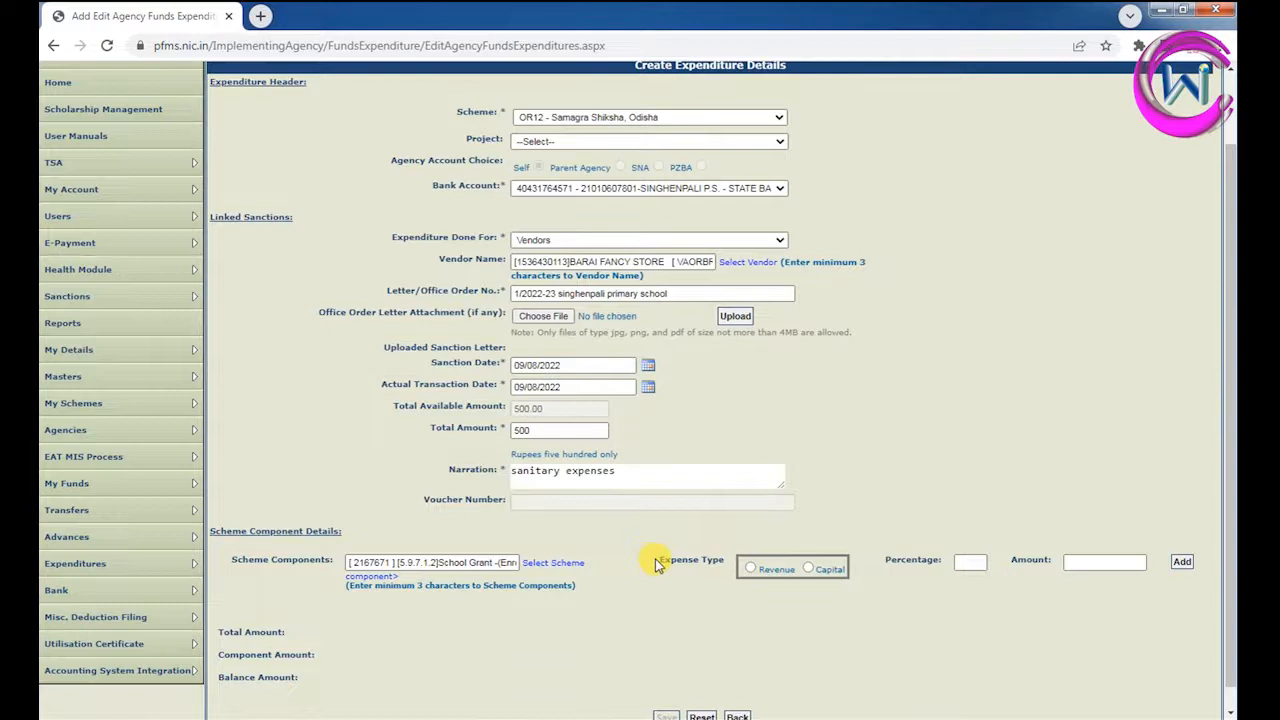
Step: Add the School Grant component as Revenue at 100 percent (500), tick it, and save
scroll(668, 572, down, 1)
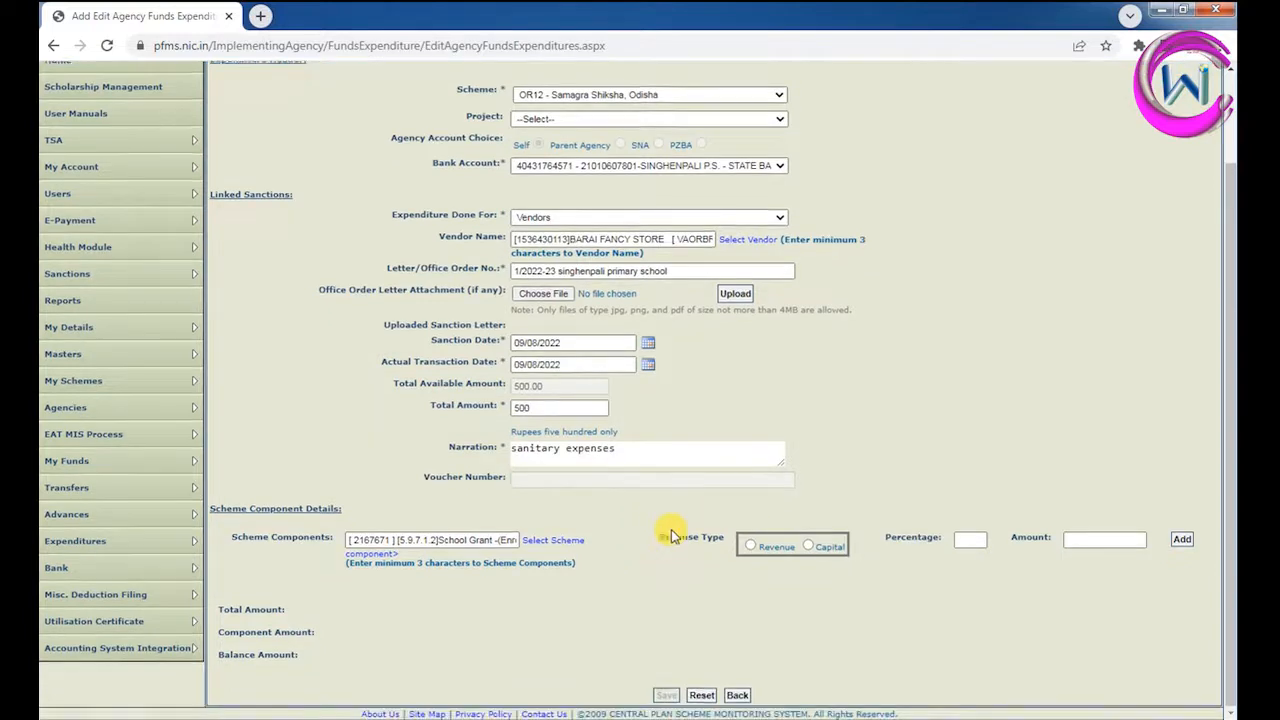
click(750, 548)
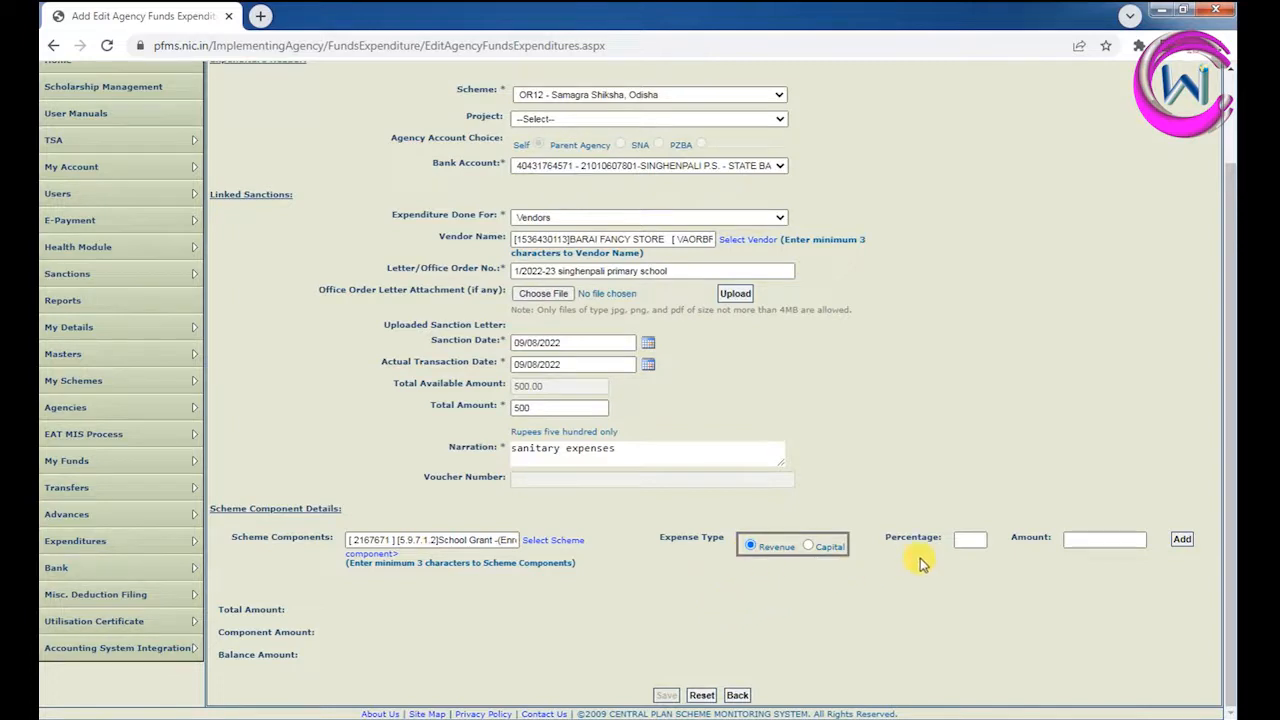
click(965, 540)
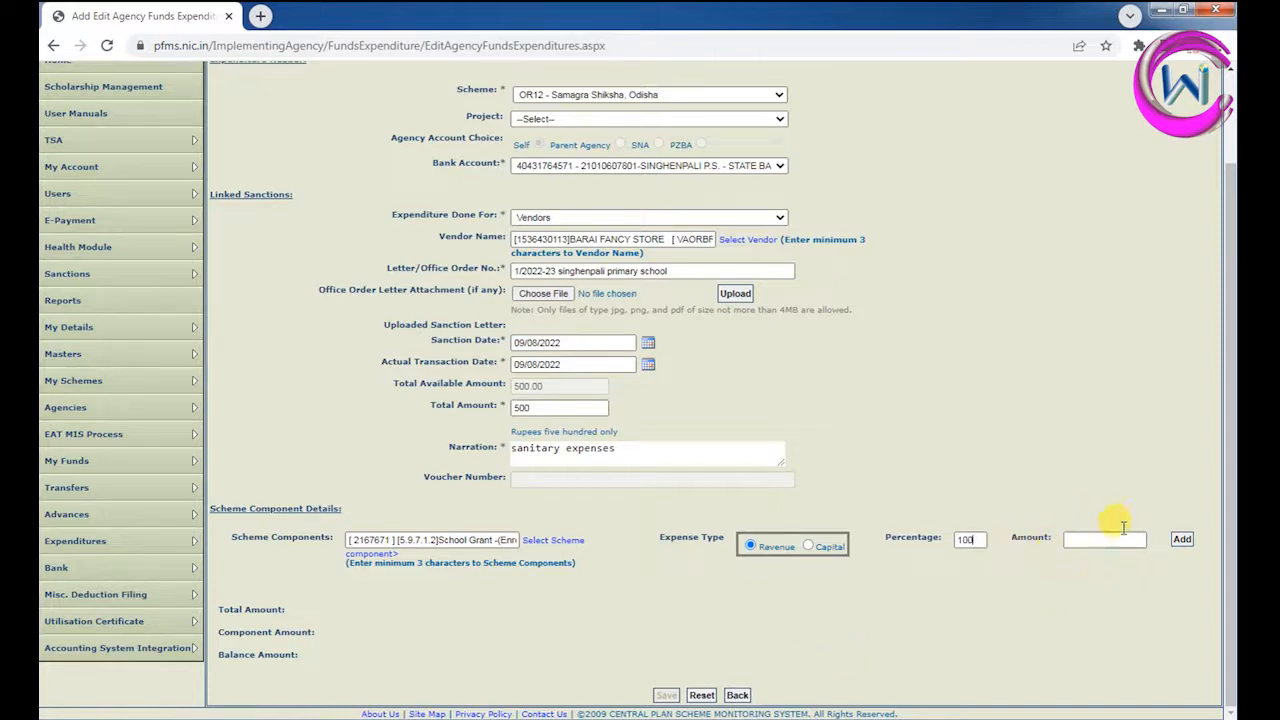
key(Tab)
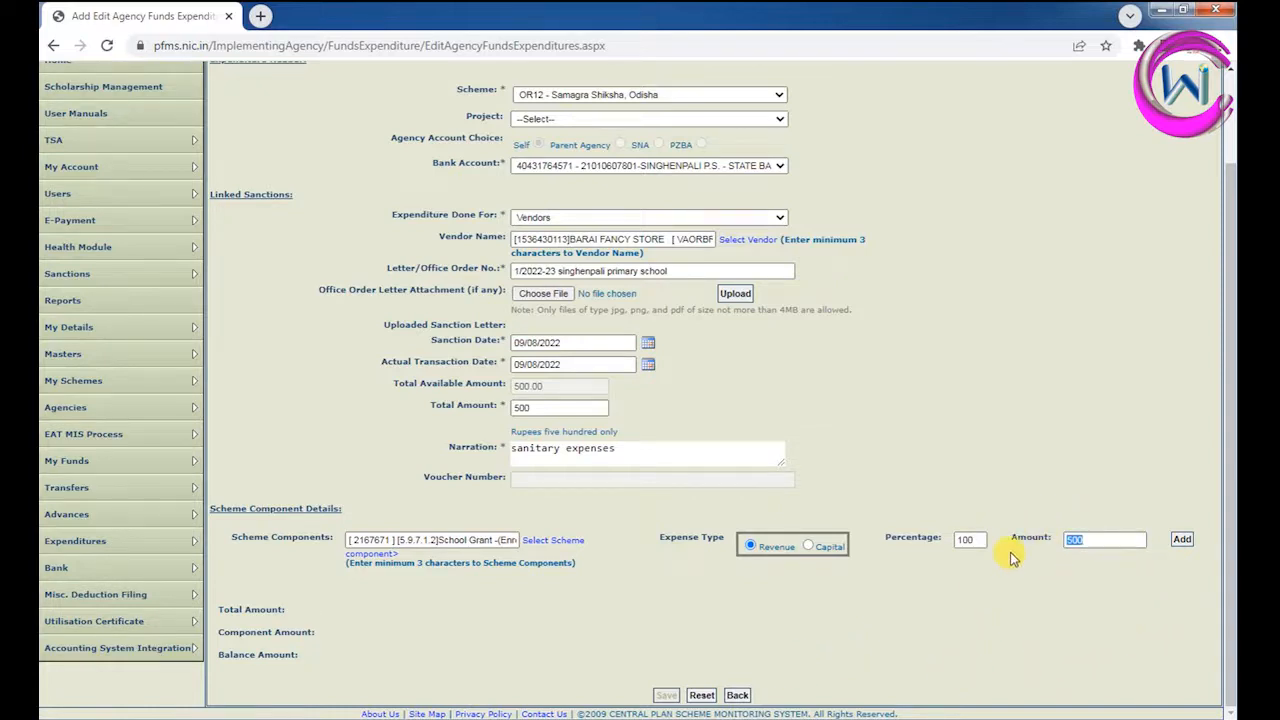
click(1182, 540)
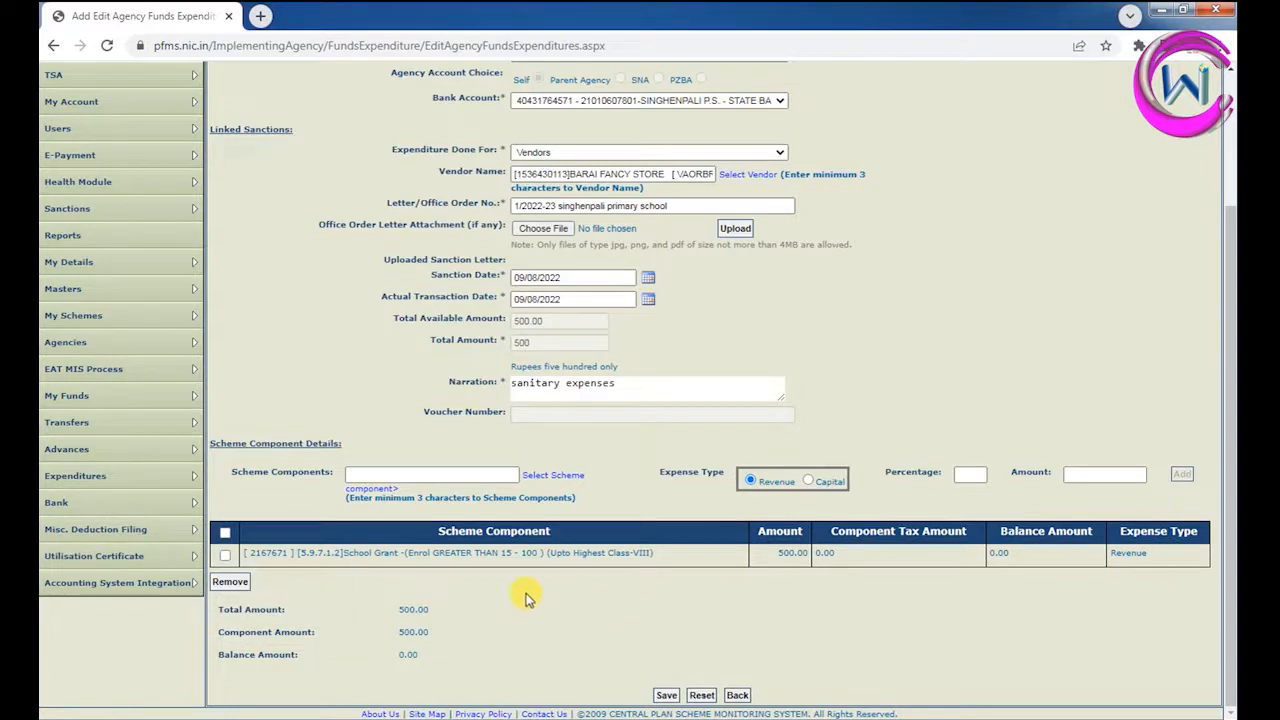
click(226, 556)
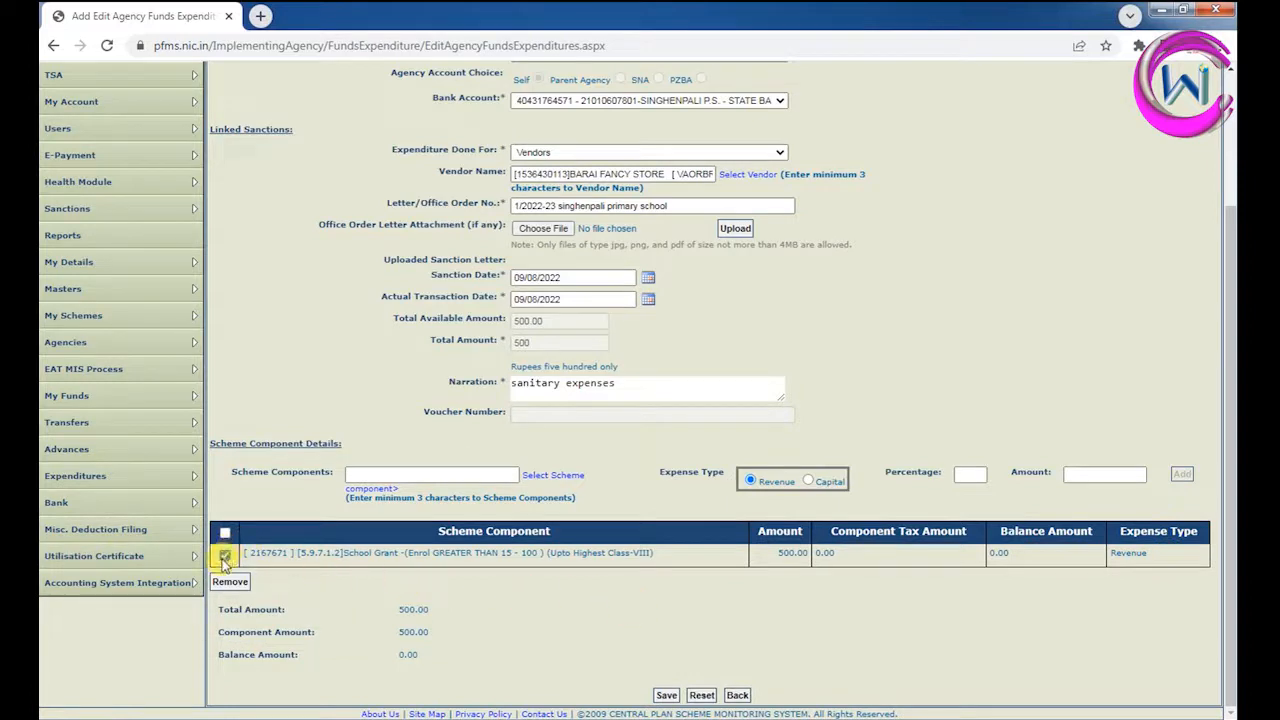
click(666, 695)
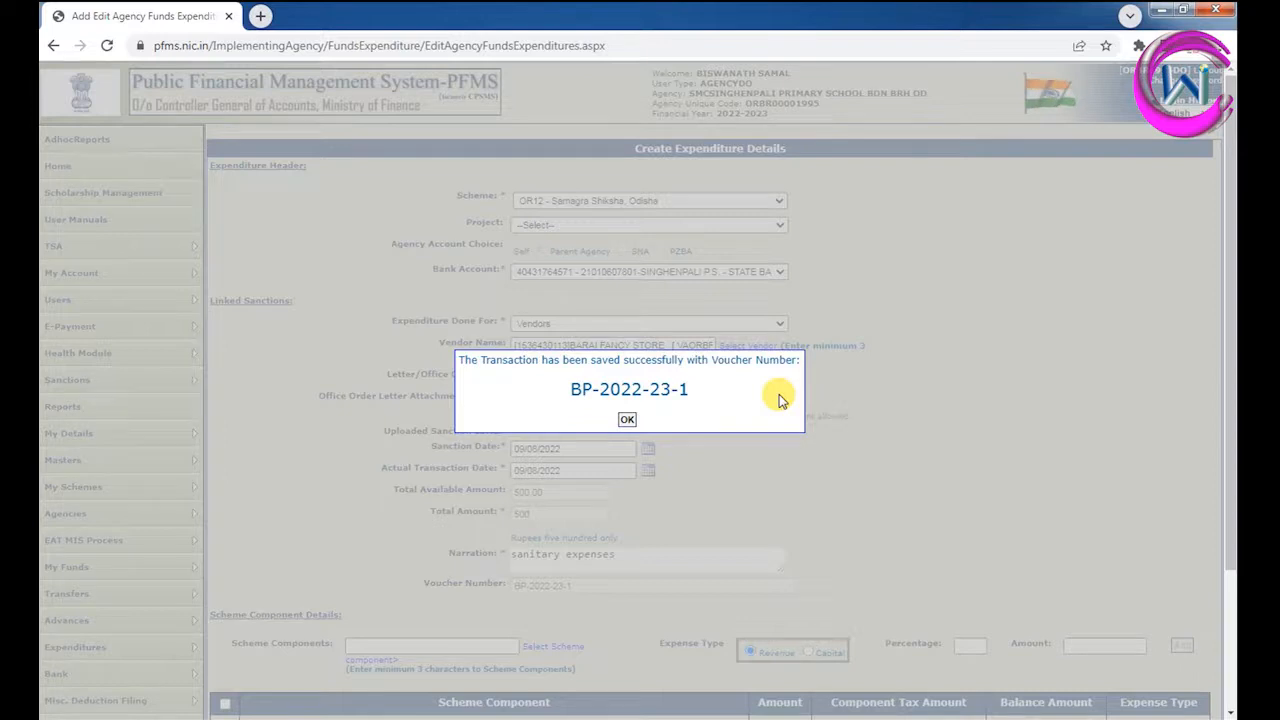
Step: Dismiss the BP-2022-23-1 saved confirmation and proceed to the payee details
click(627, 420)
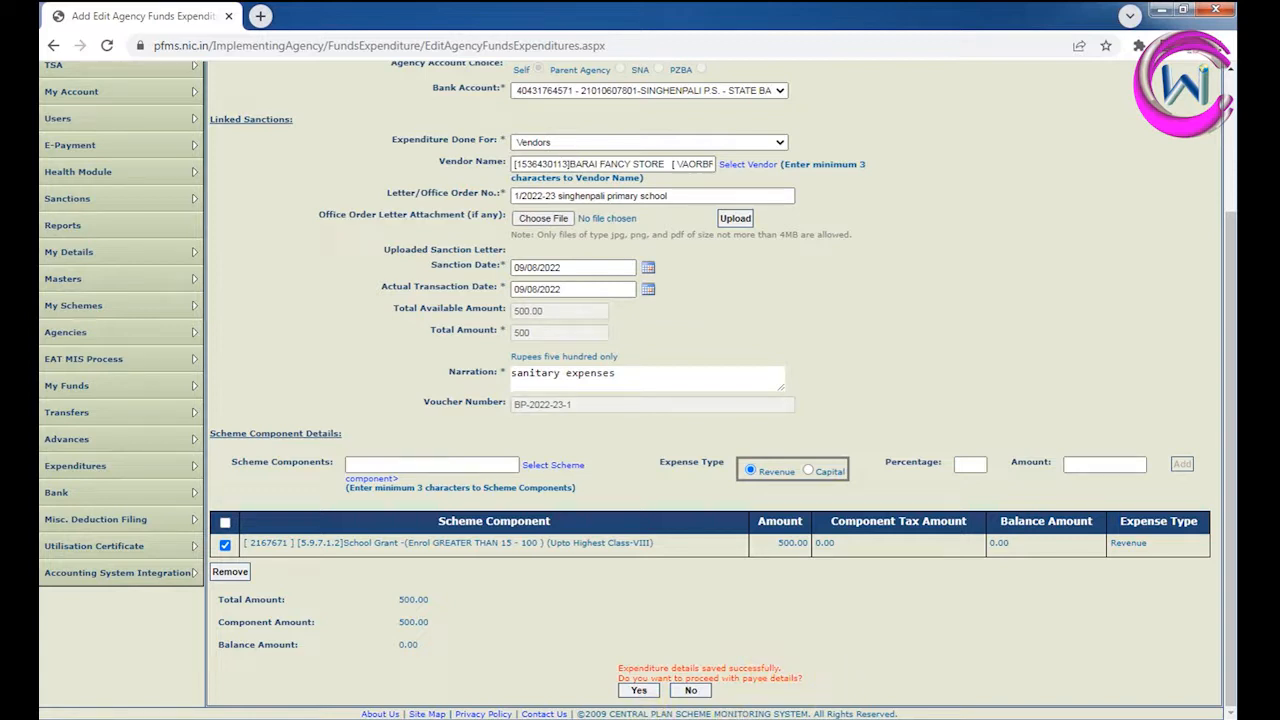
click(645, 718)
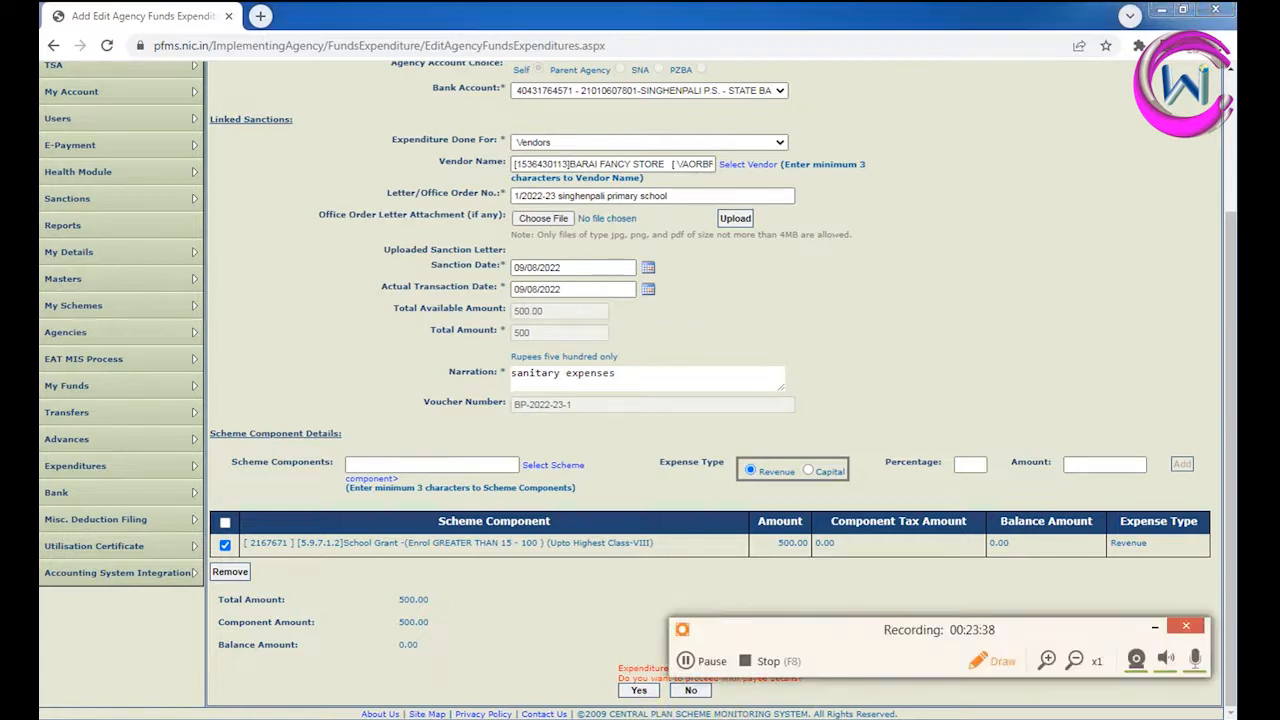
click(984, 664)
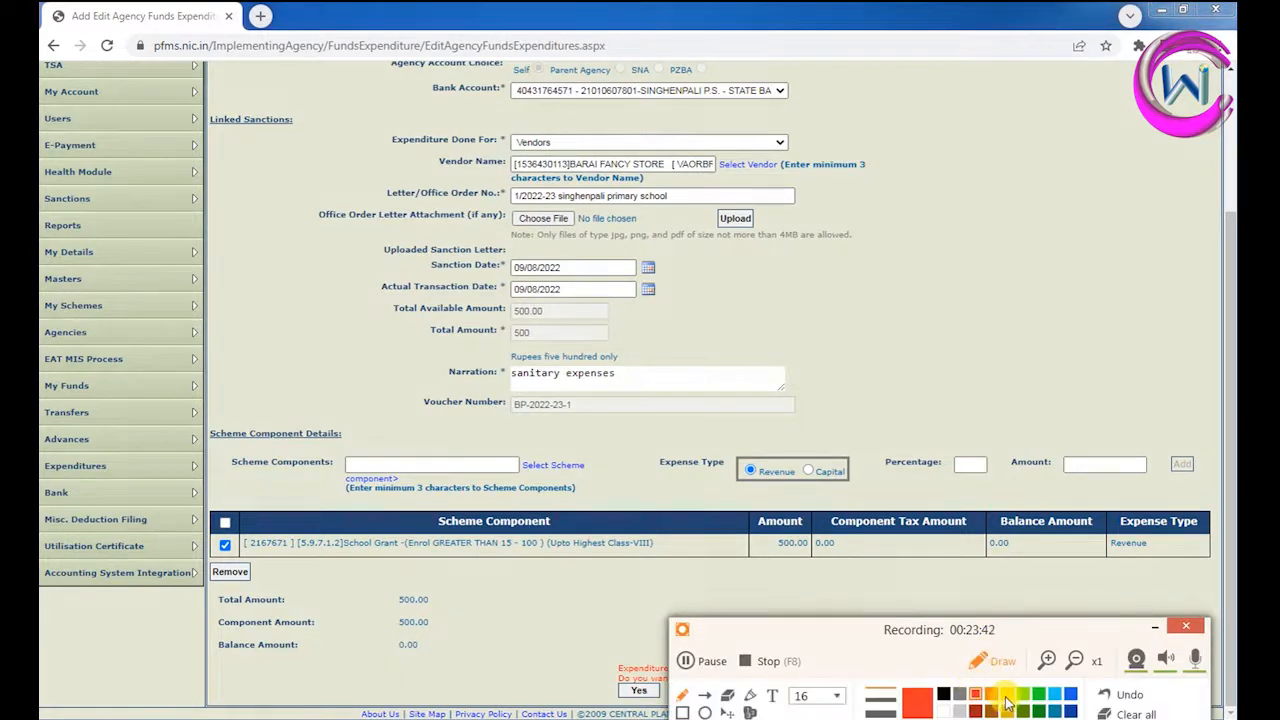
click(1038, 695)
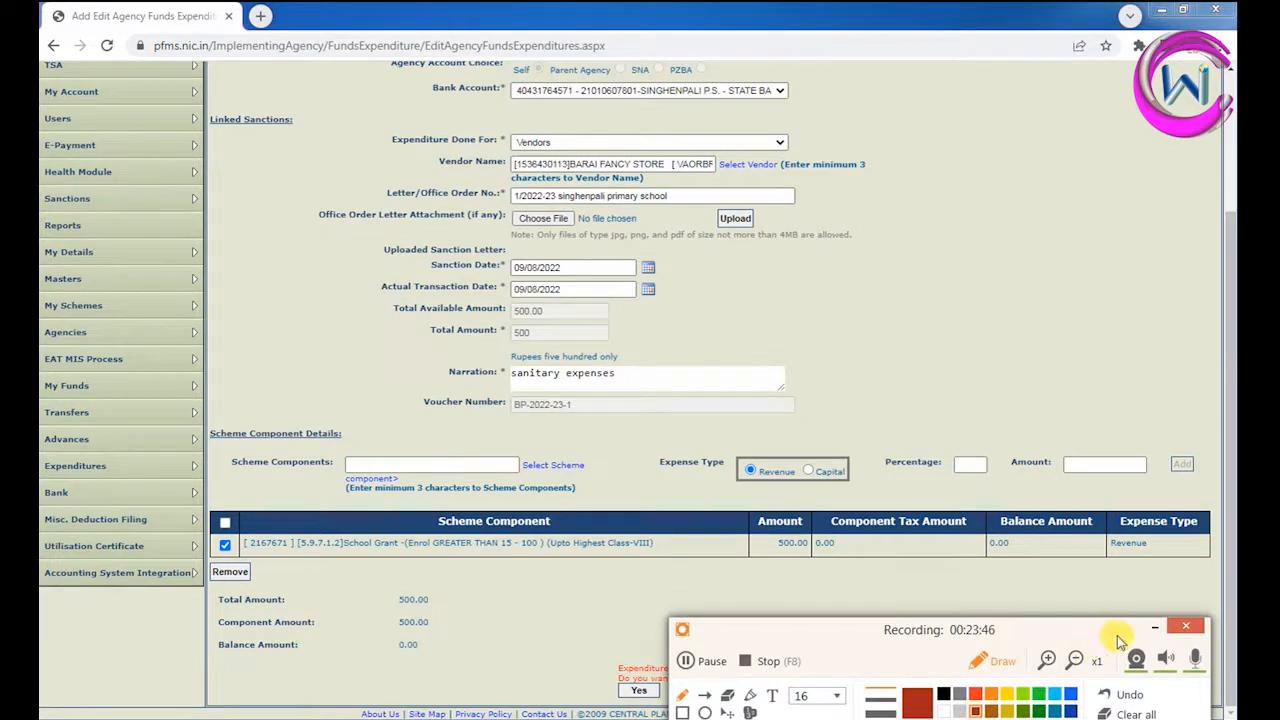
click(1155, 627)
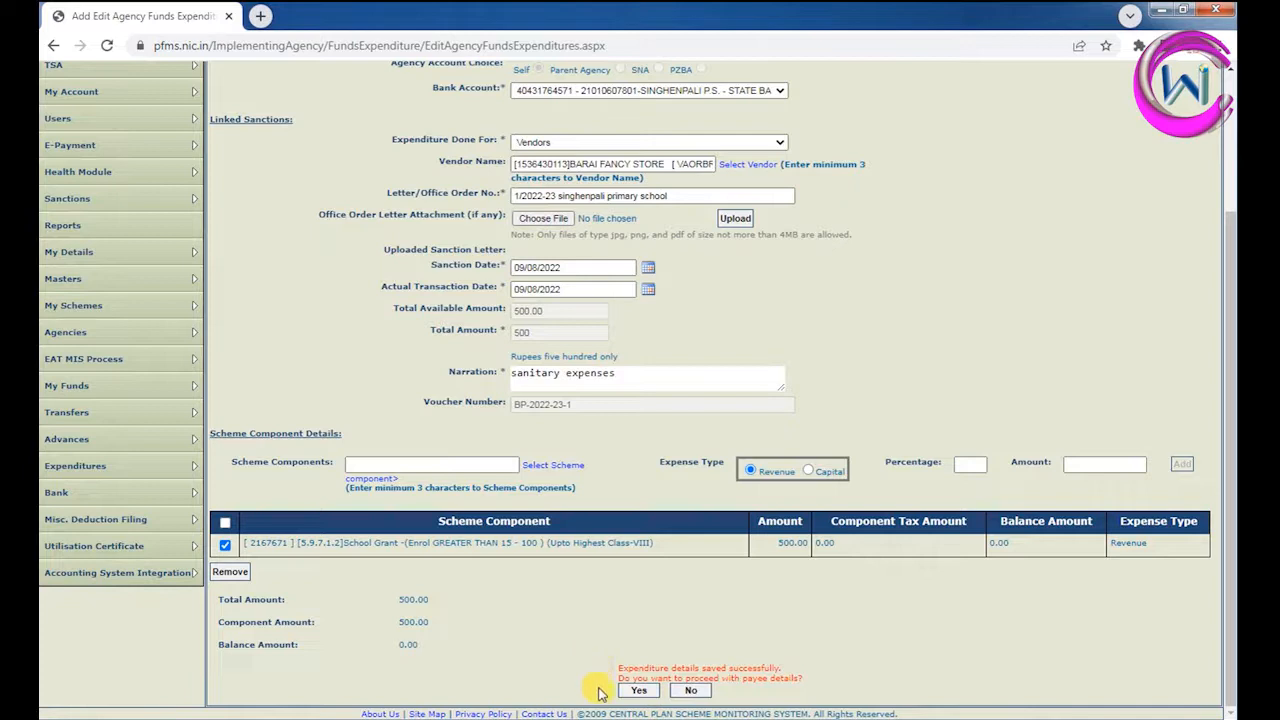
click(640, 718)
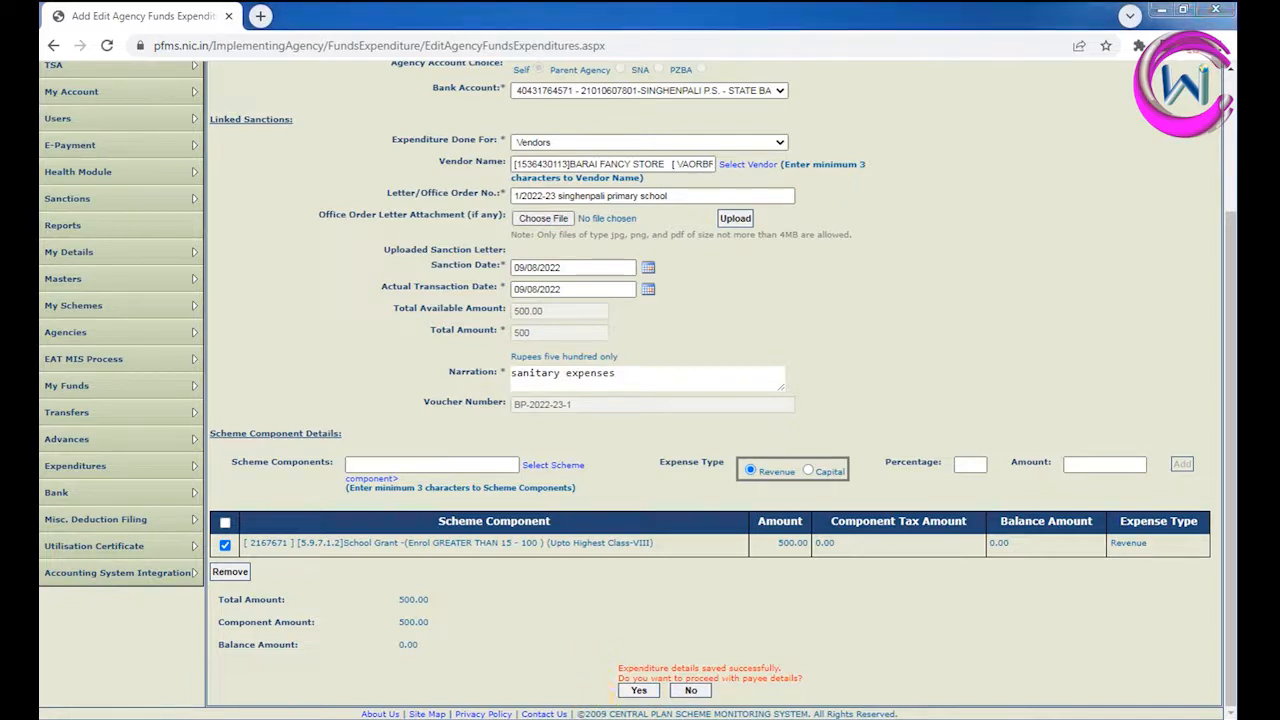
click(990, 665)
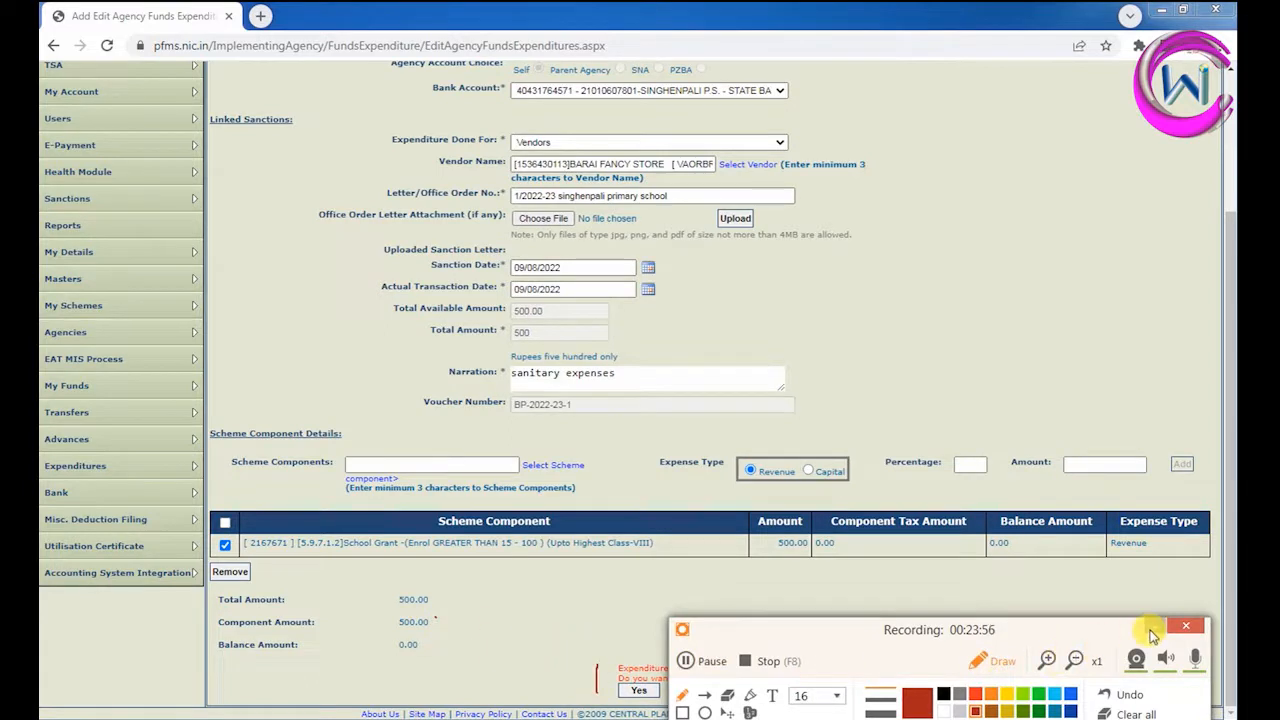
click(1155, 627)
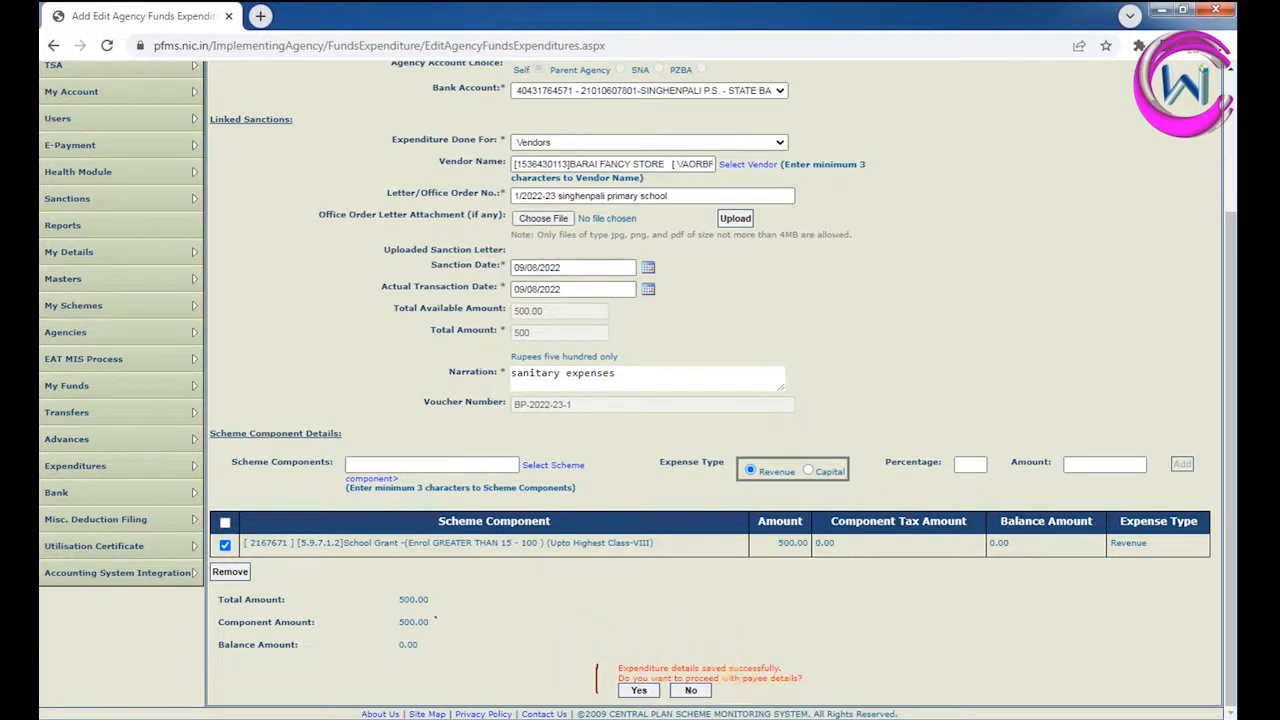
click(1057, 716)
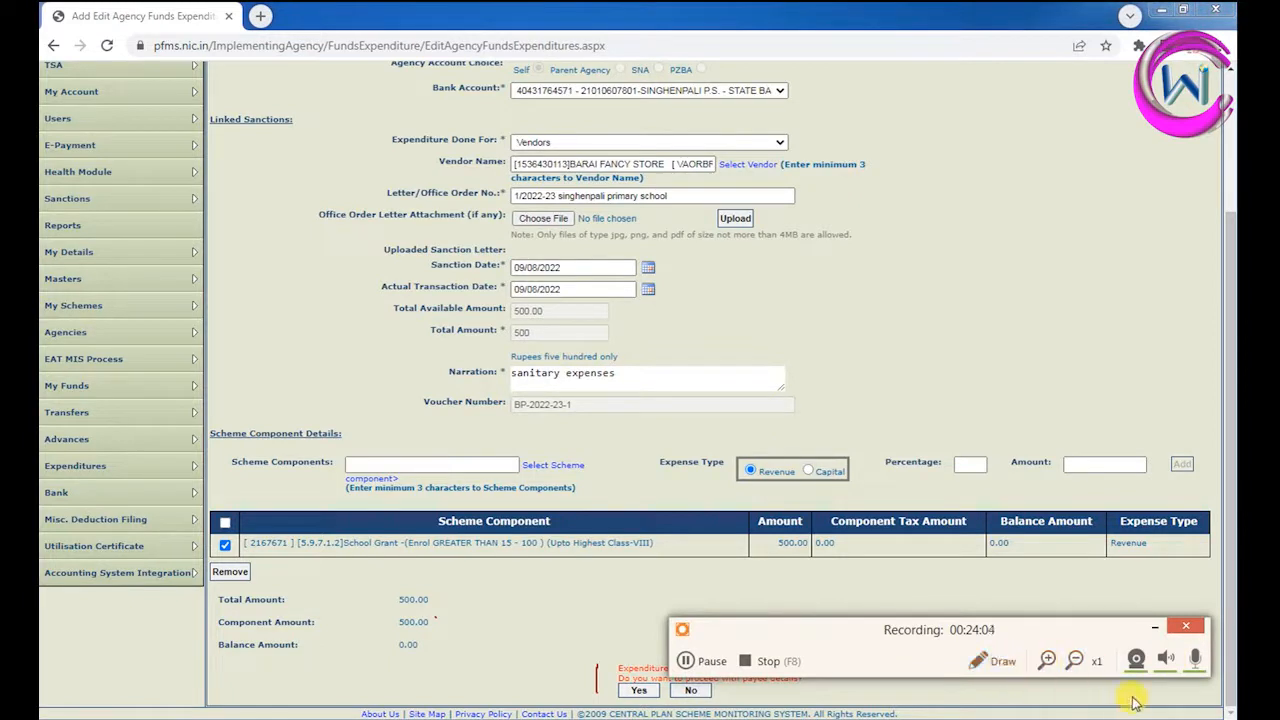
click(1155, 627)
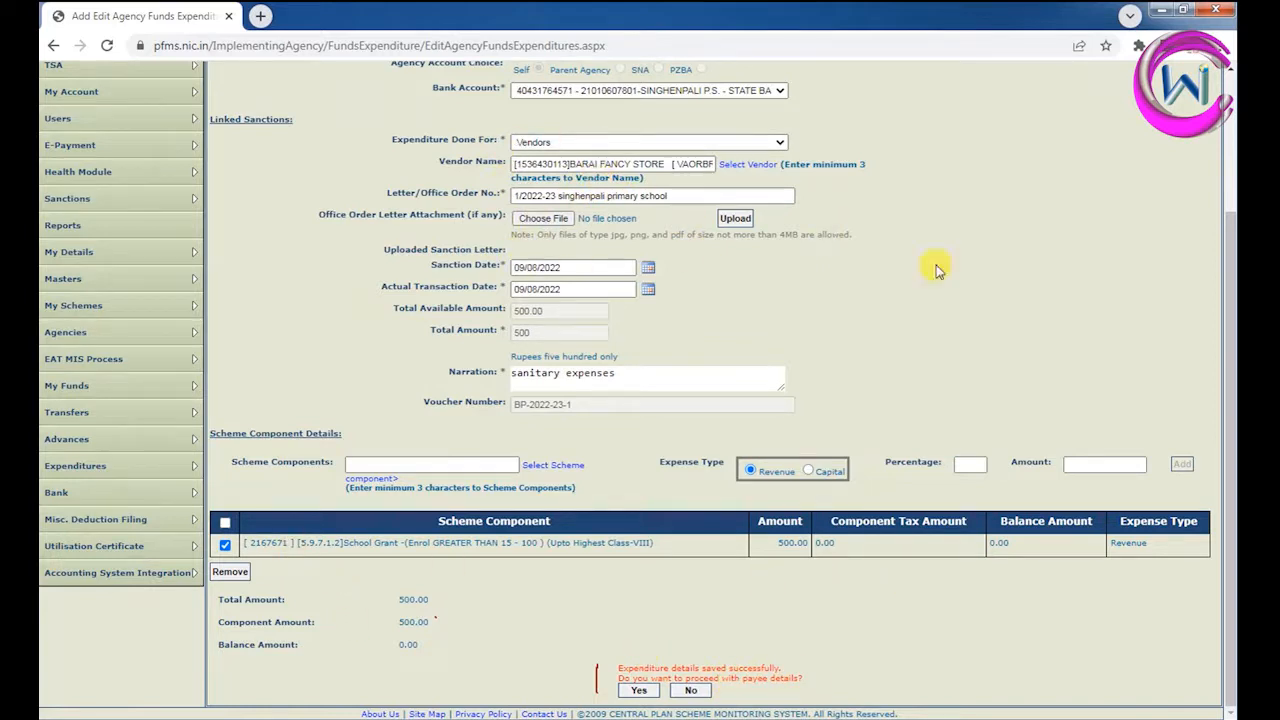
click(642, 697)
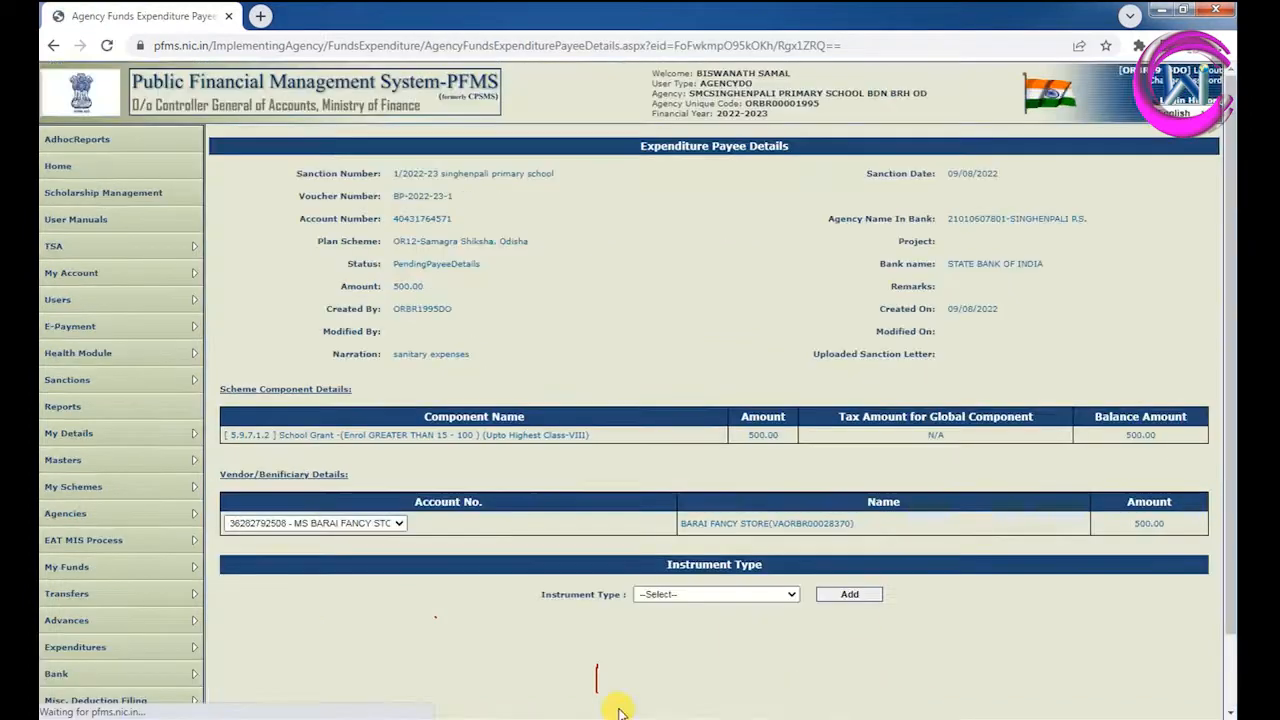
Step: Keep the vendor's account and add an EPaymentUsingPrintAdvice instrument entry for 500.00
mouse_move(1090, 662)
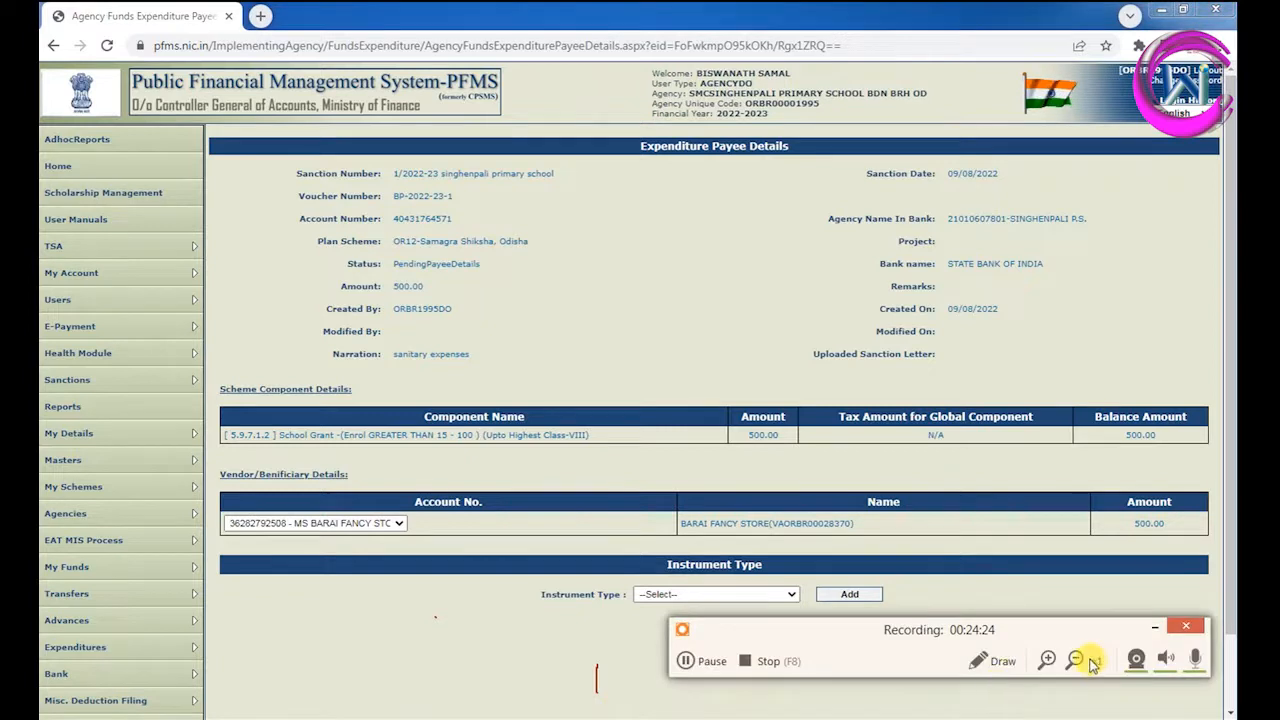
key(ctrl+d)
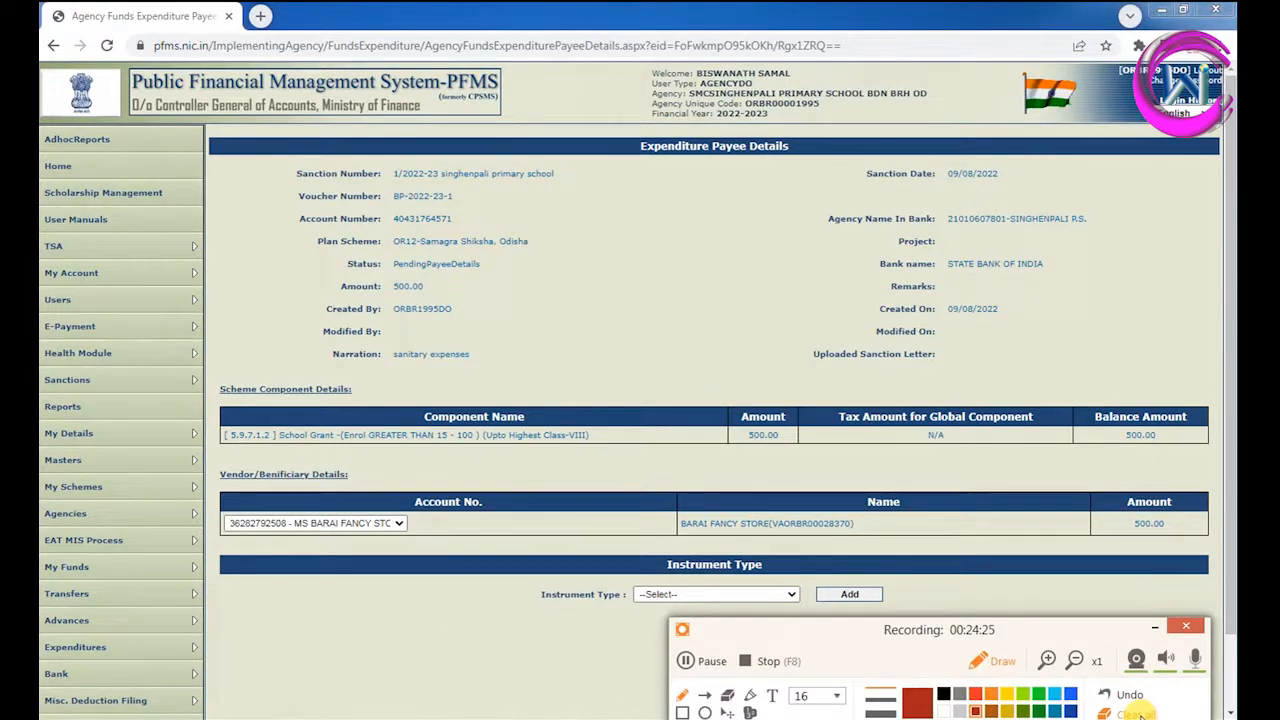
click(1154, 628)
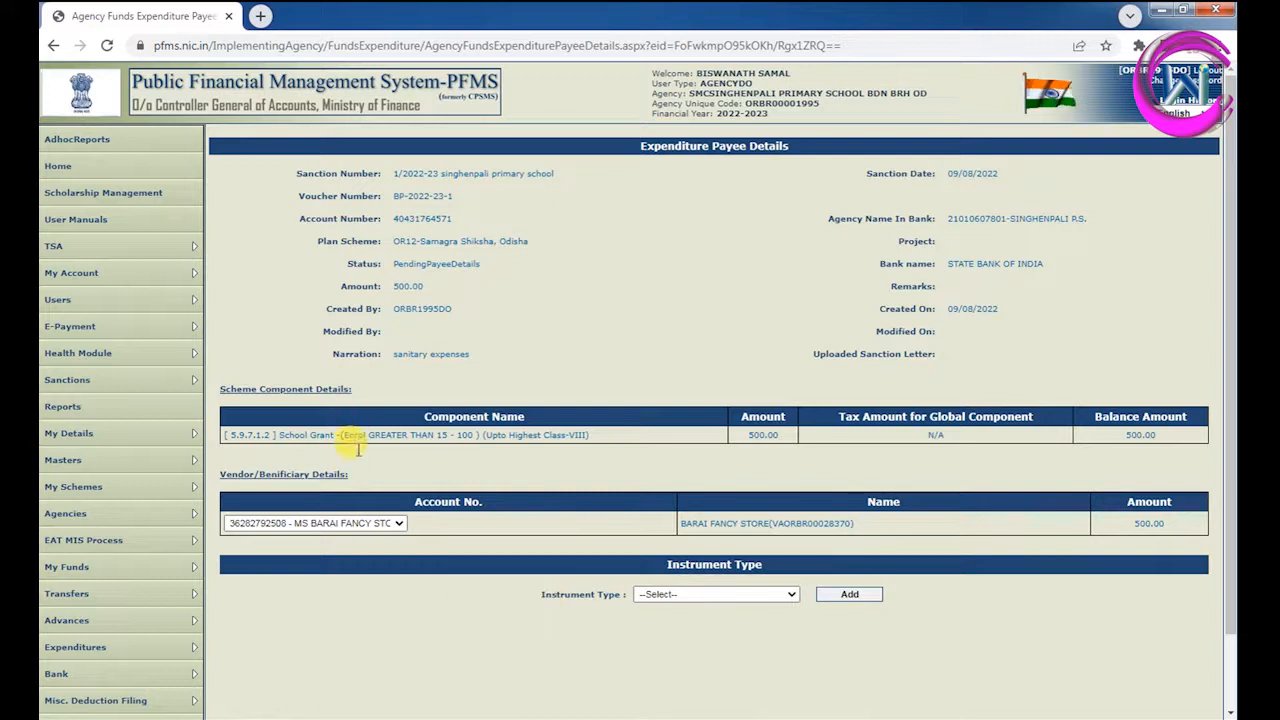
click(398, 526)
click(402, 527)
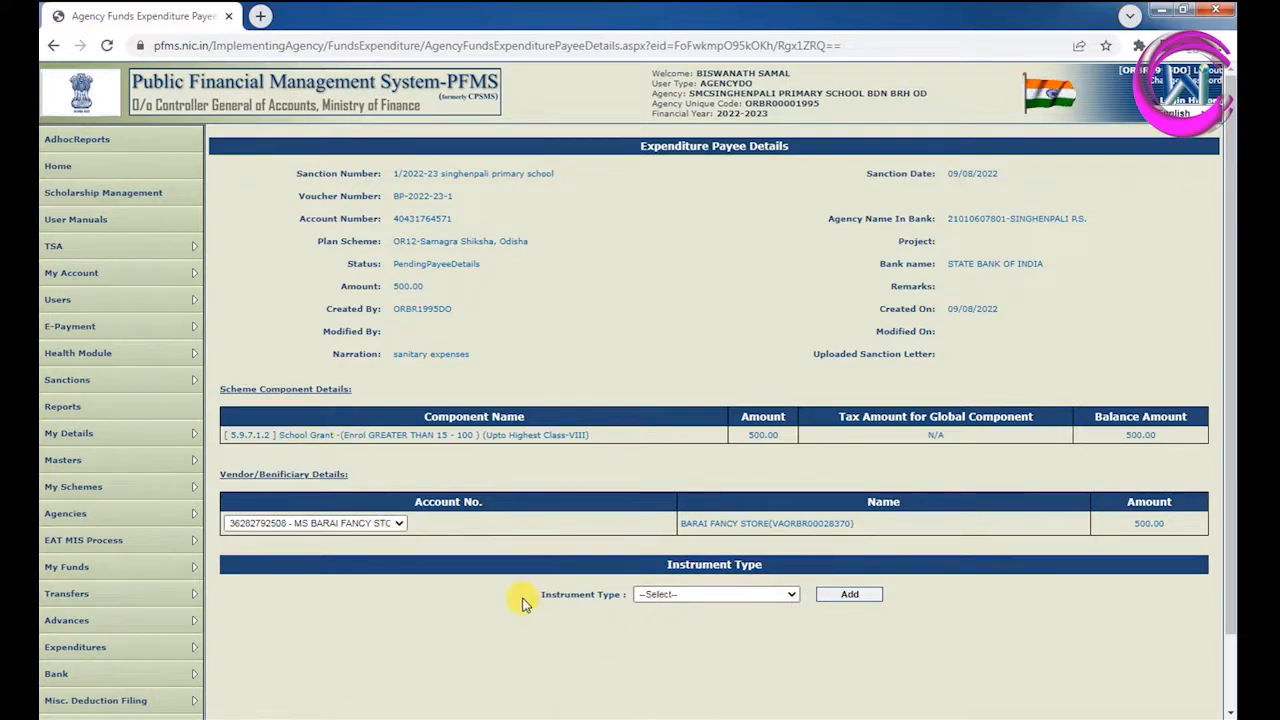
drag(540, 594, 622, 596)
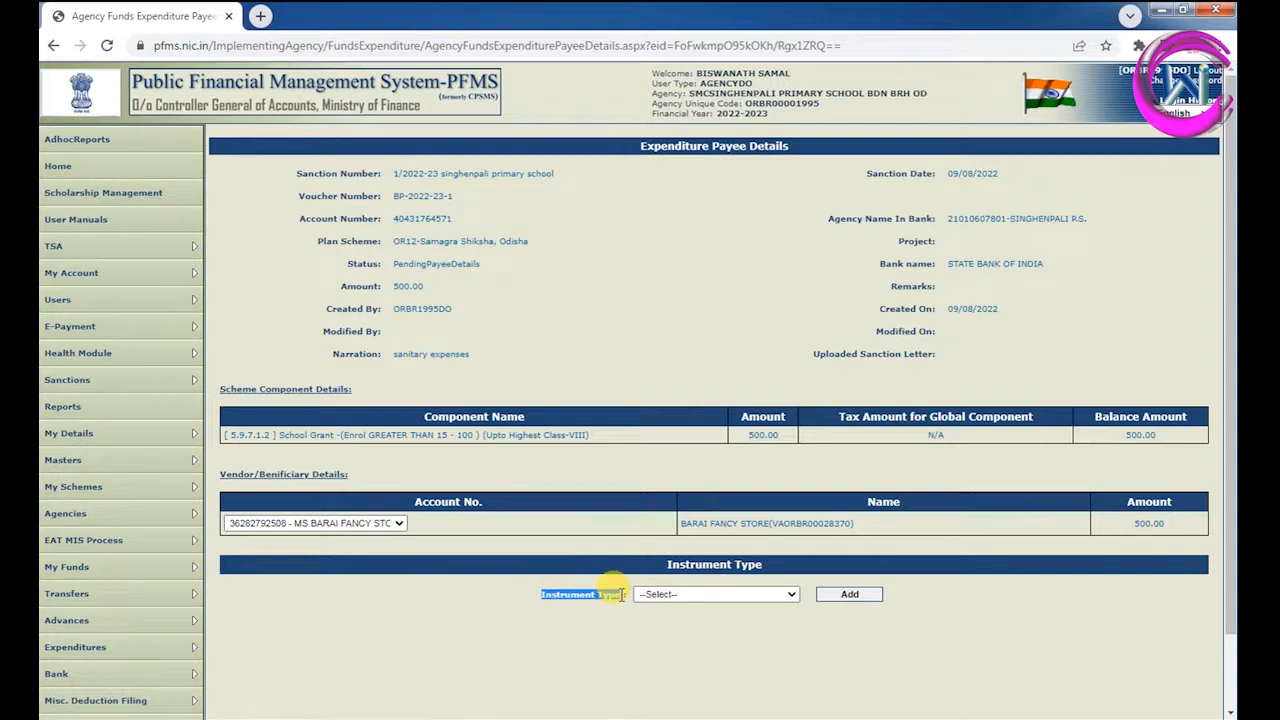
click(660, 619)
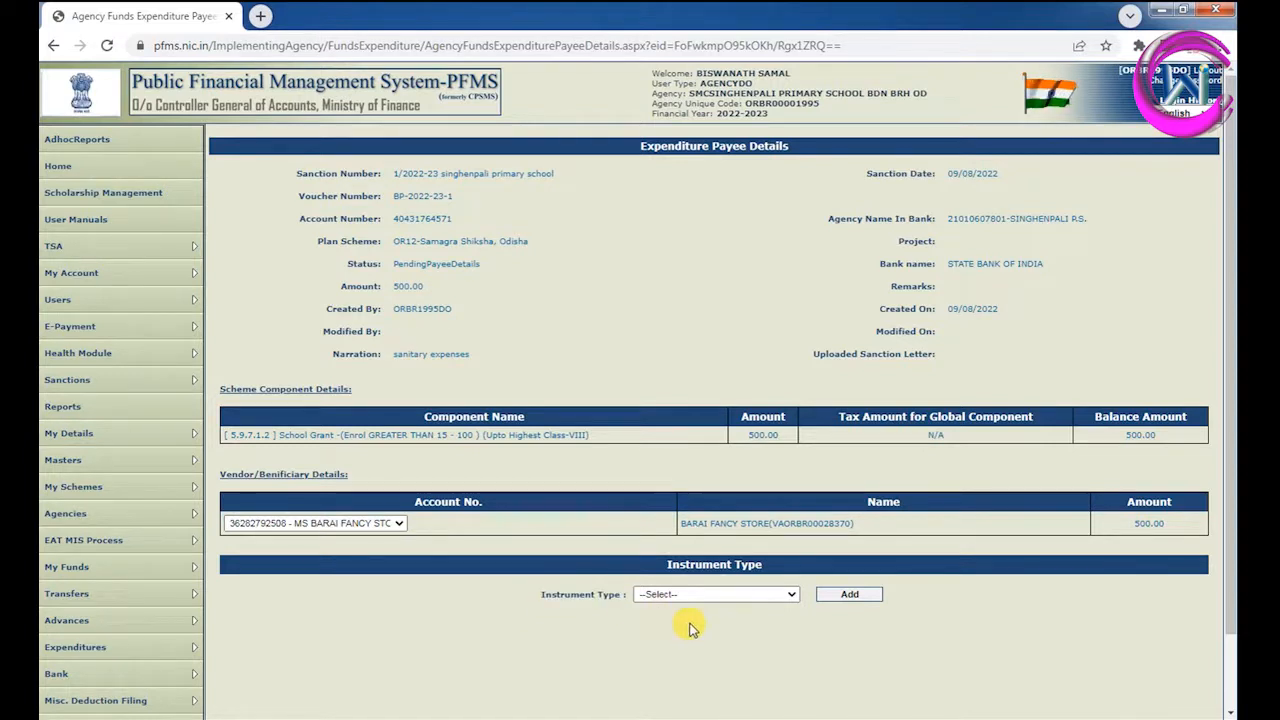
click(696, 598)
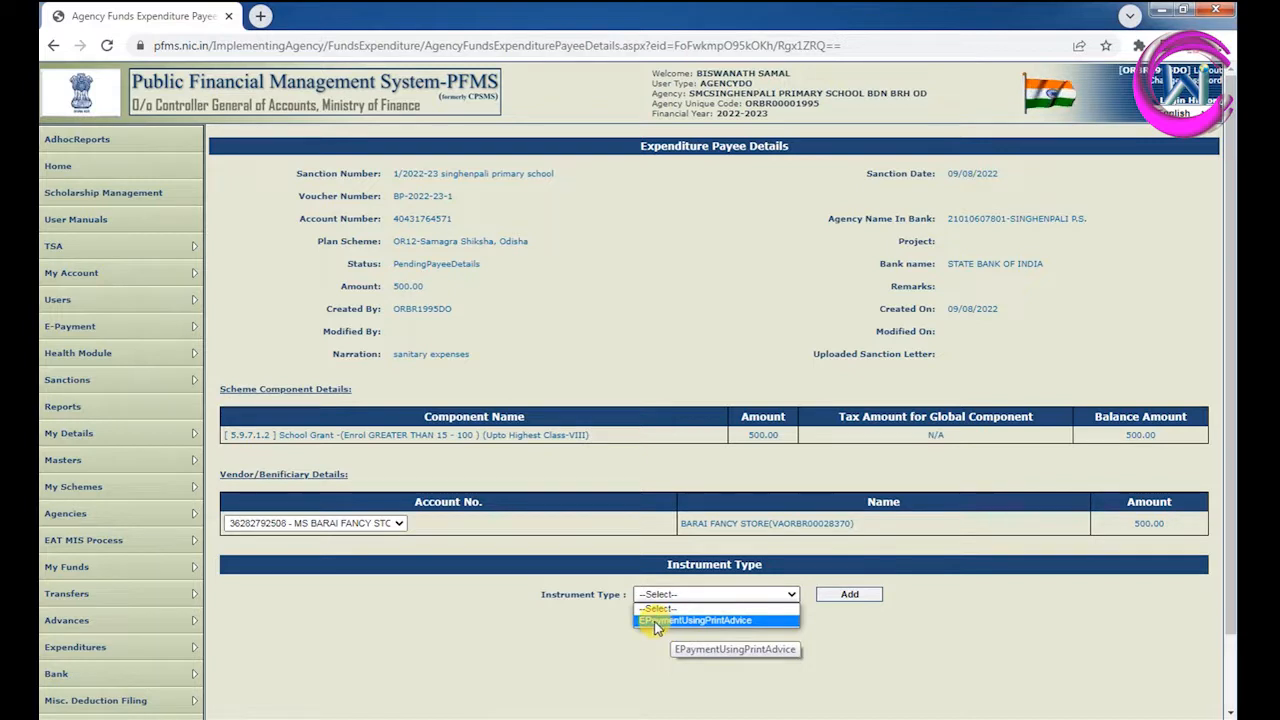
click(710, 620)
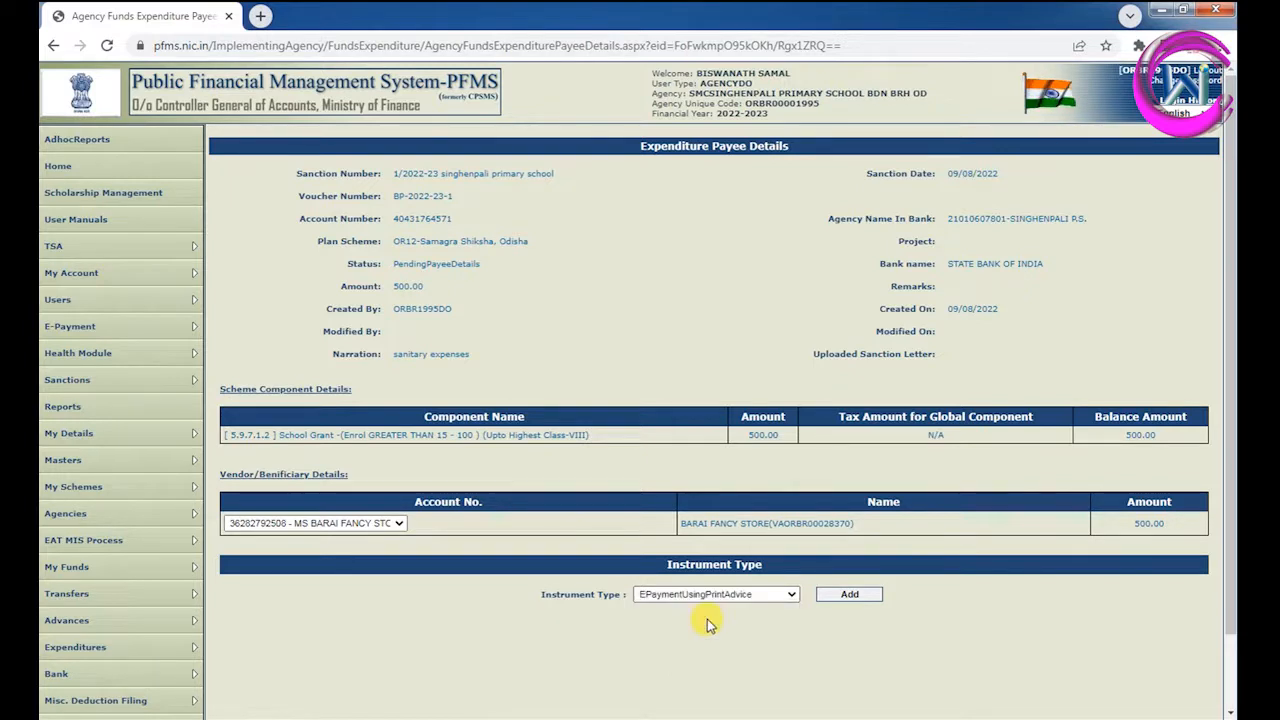
click(858, 600)
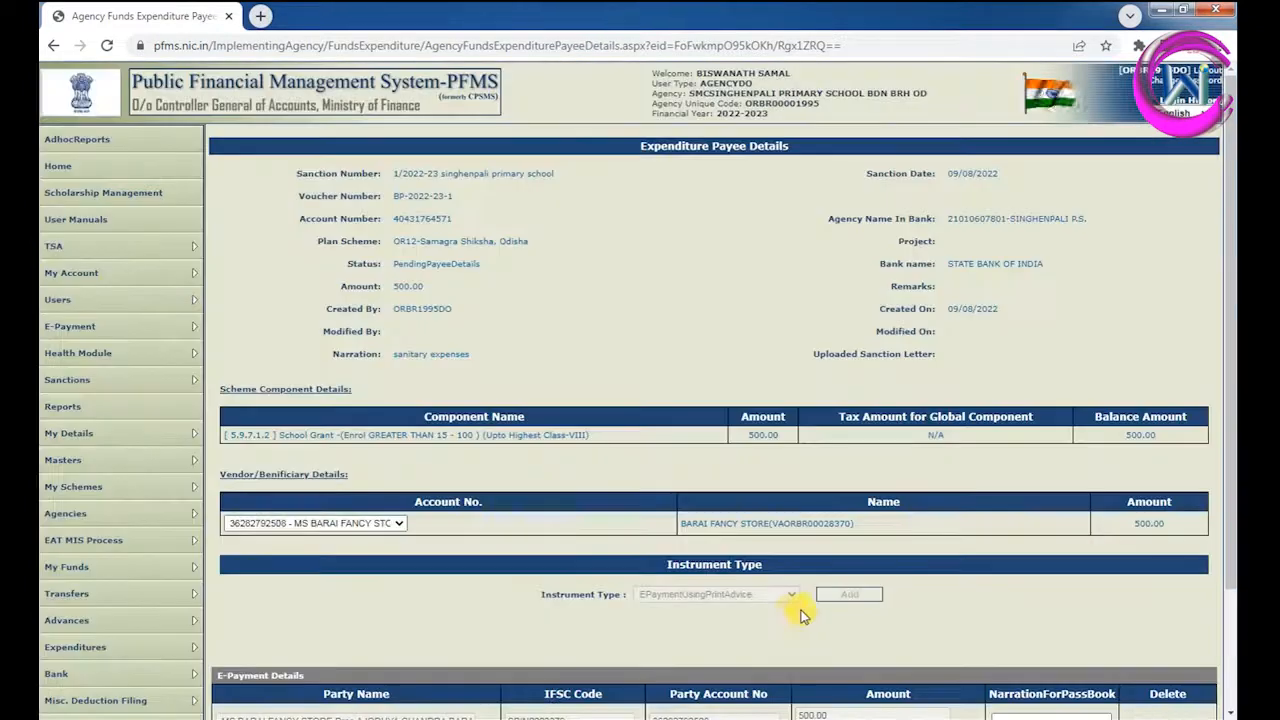
Step: Enter passbook narration 'singhenpali ps' and confirm the payee details
scroll(838, 610, down, 2)
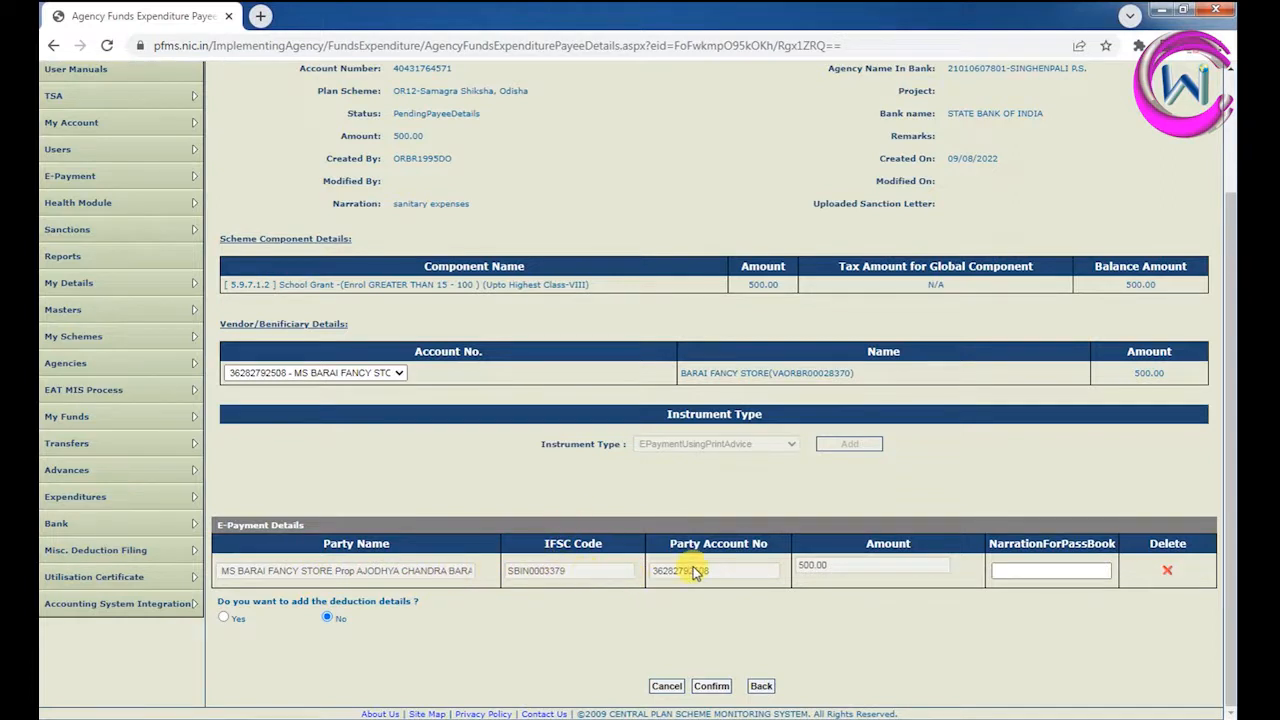
click(1005, 570)
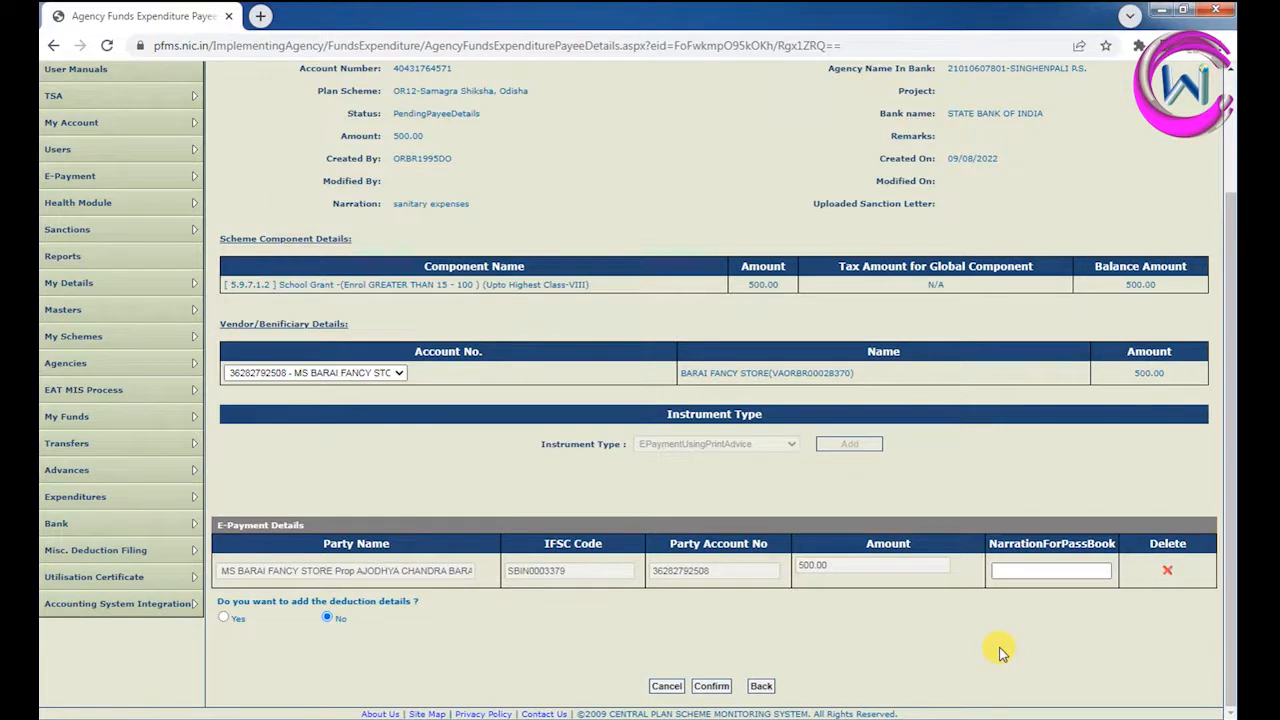
text(singhenpali ps)
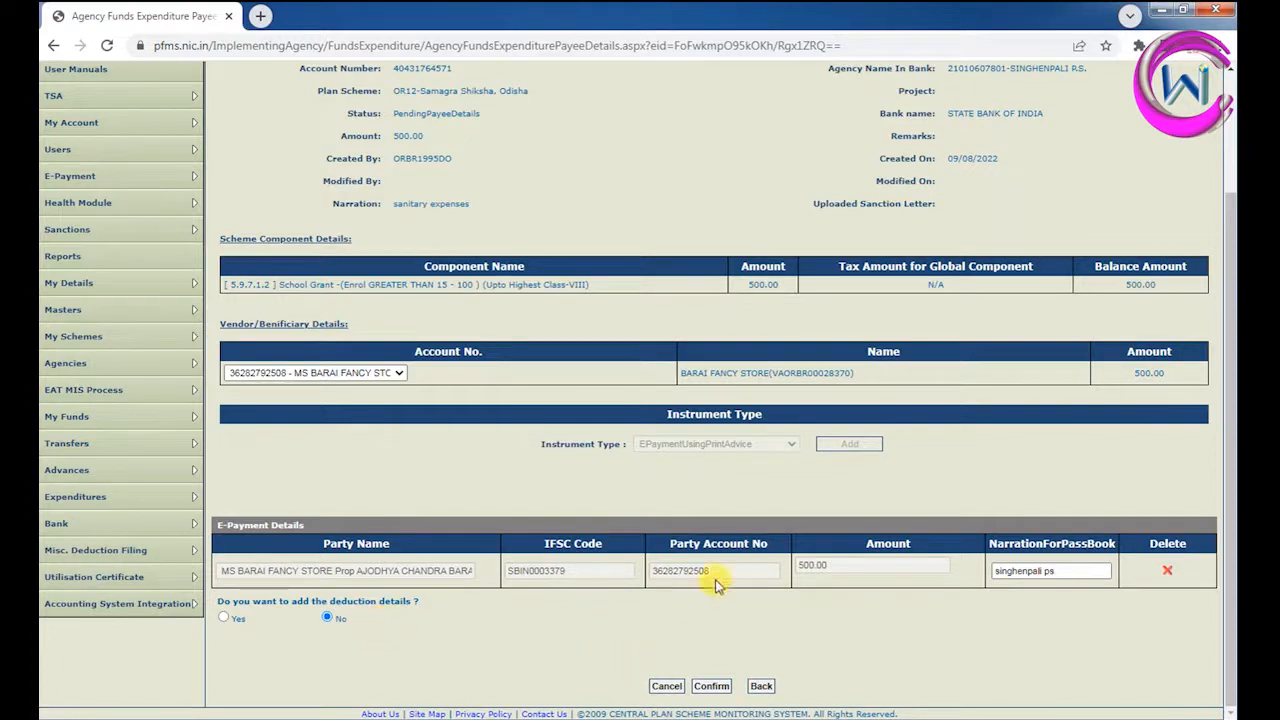
click(722, 689)
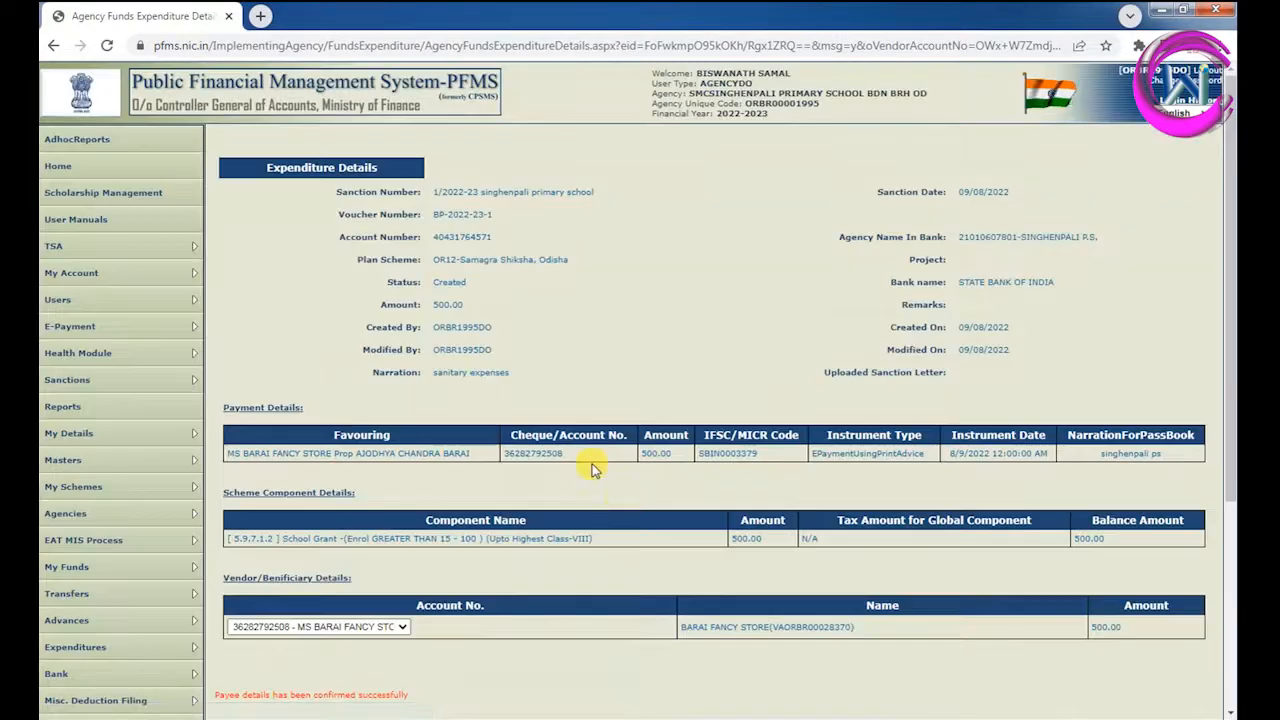
Step: Submit voucher BP-2022-23-1 for approval and check the success message
scroll(590, 470, down, 3)
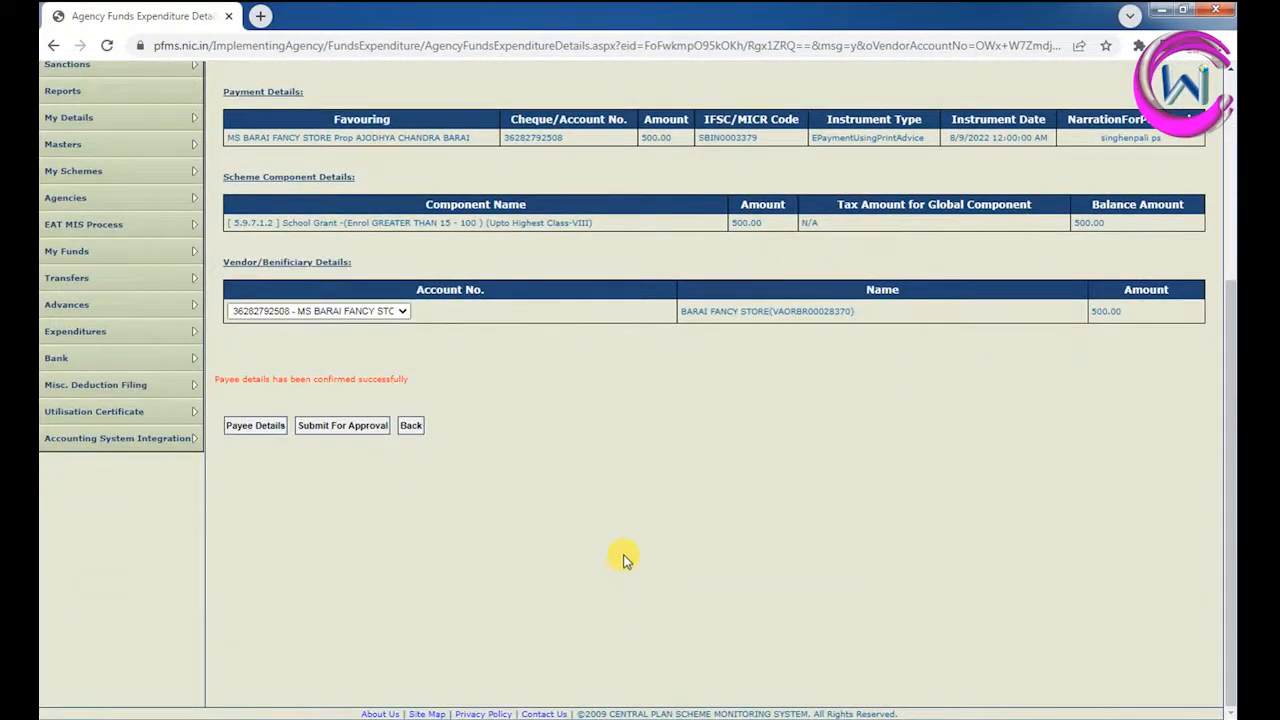
scroll(772, 573, up, 3)
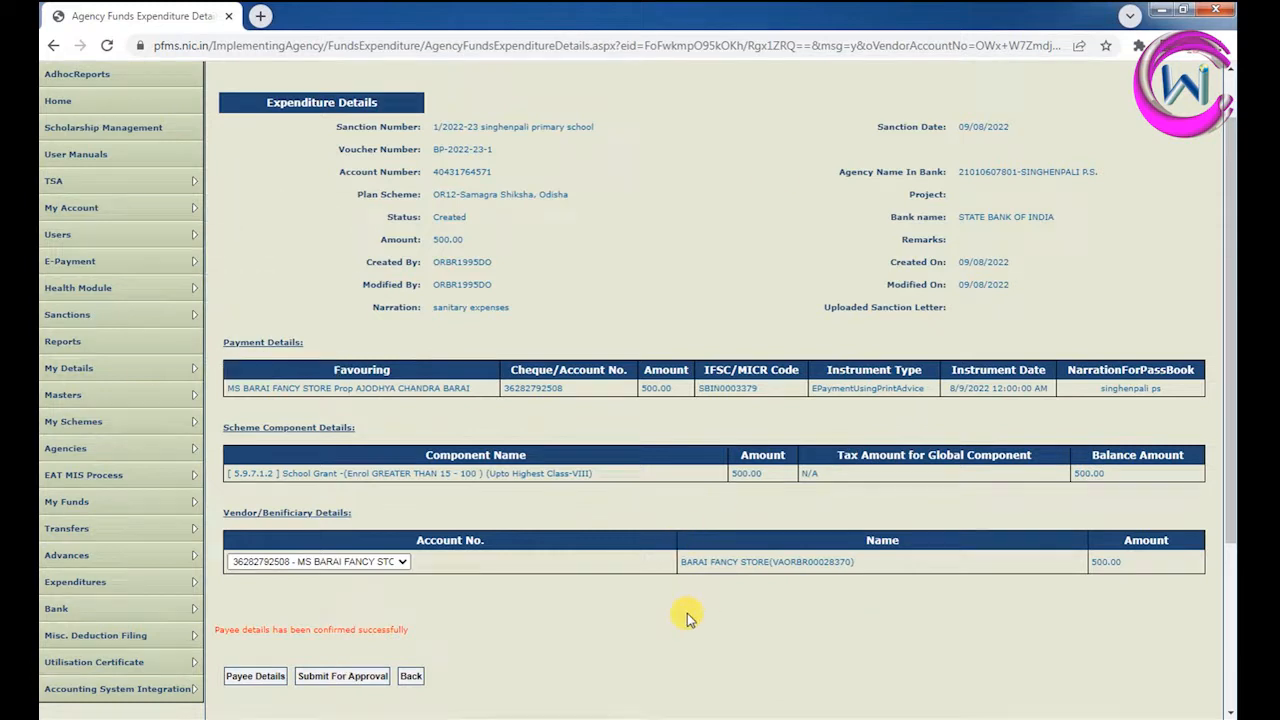
scroll(687, 613, down, 1)
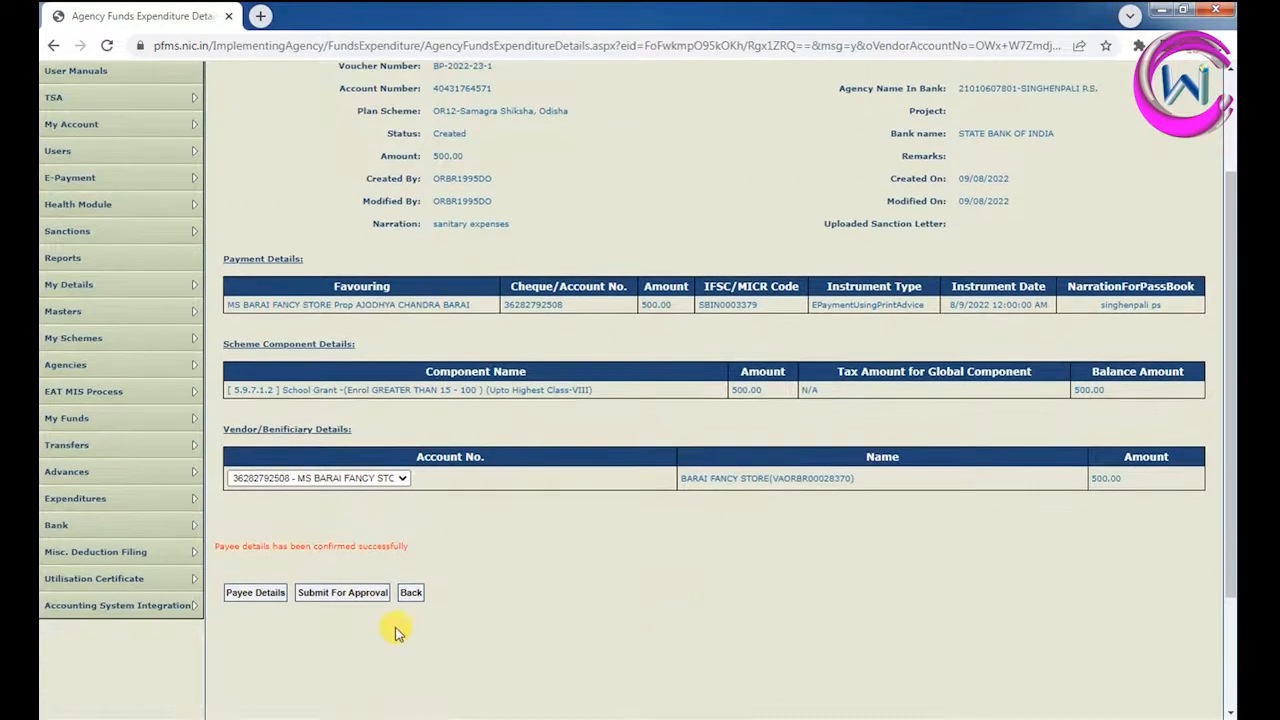
click(335, 593)
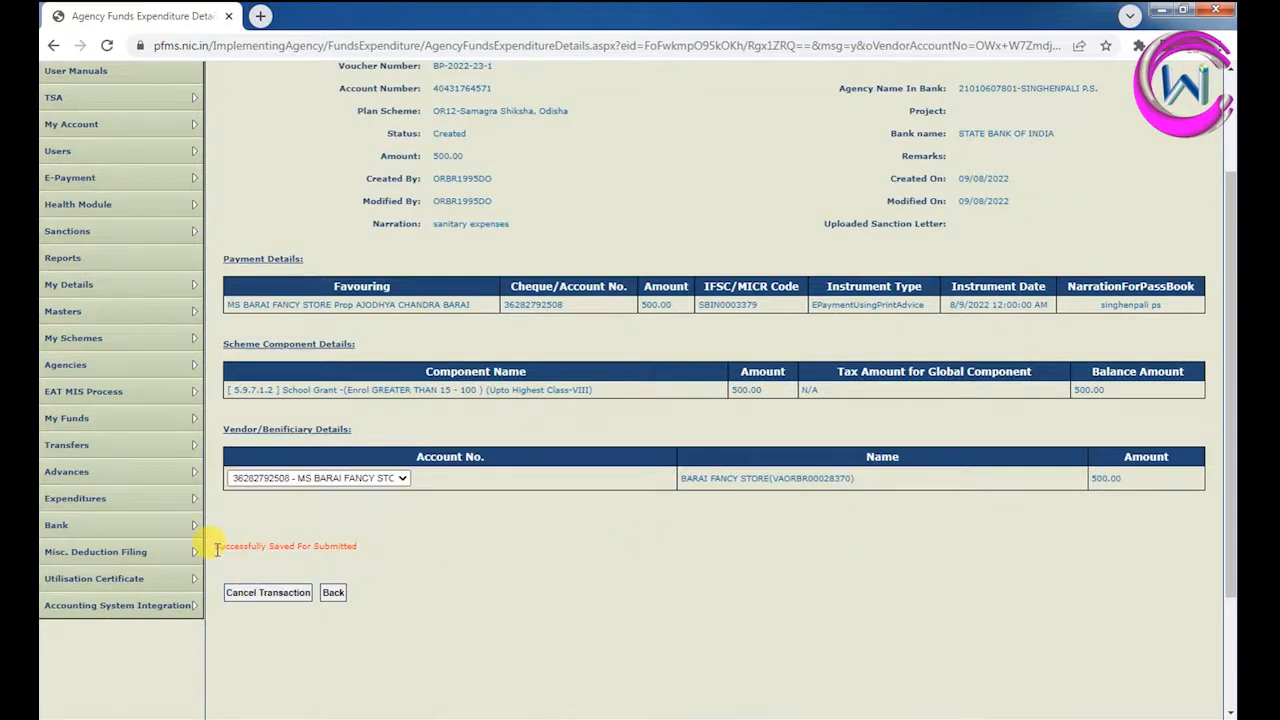
drag(216, 548, 395, 556)
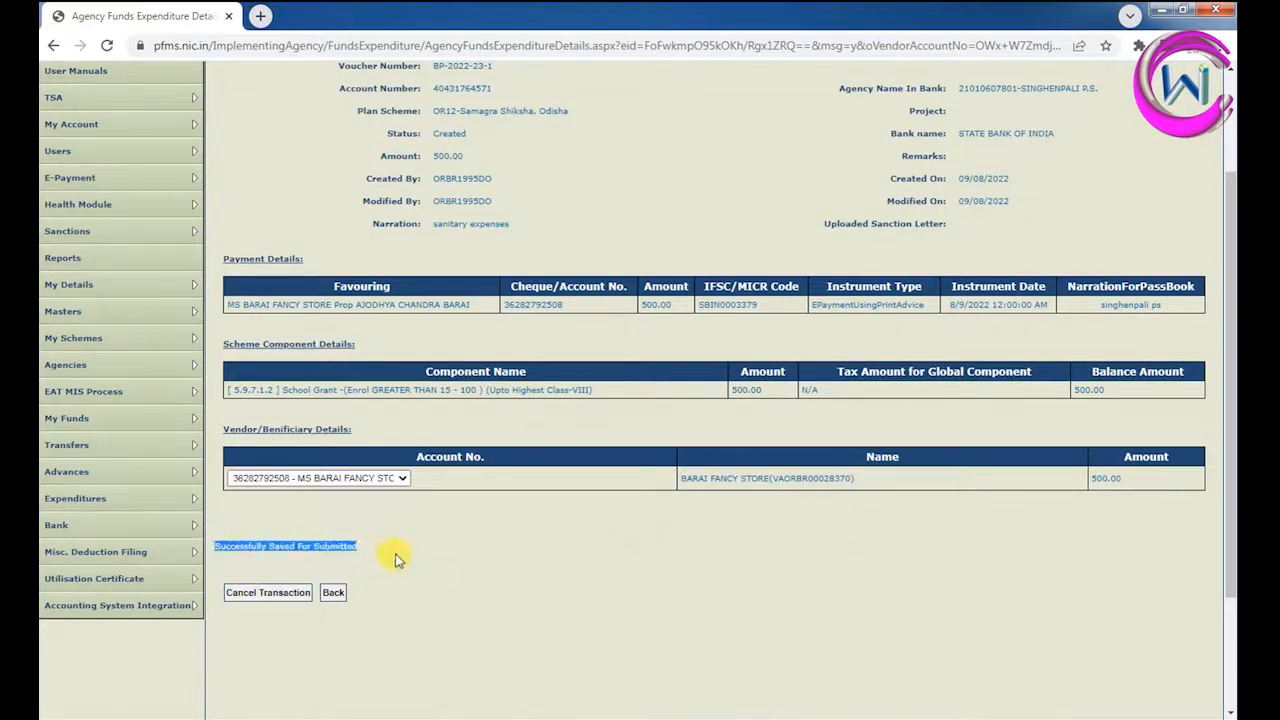
click(519, 655)
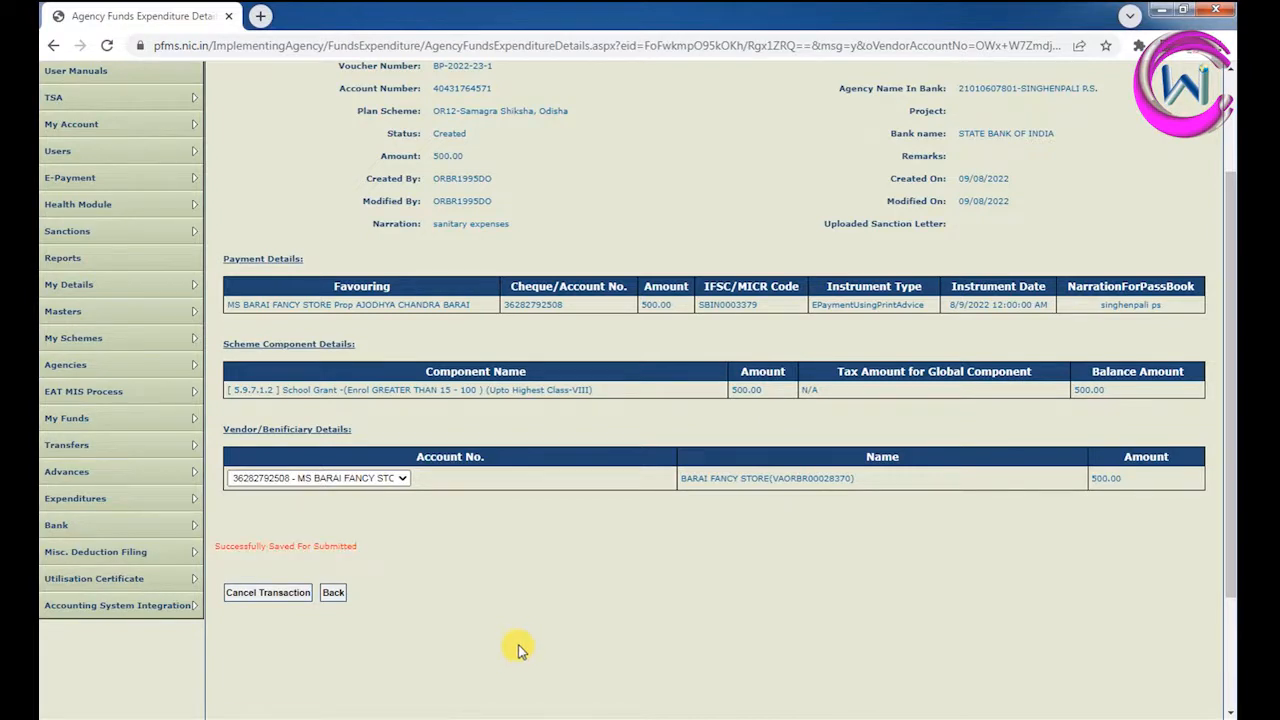
Step: Log out of the data operator account
scroll(510, 645, up, 3)
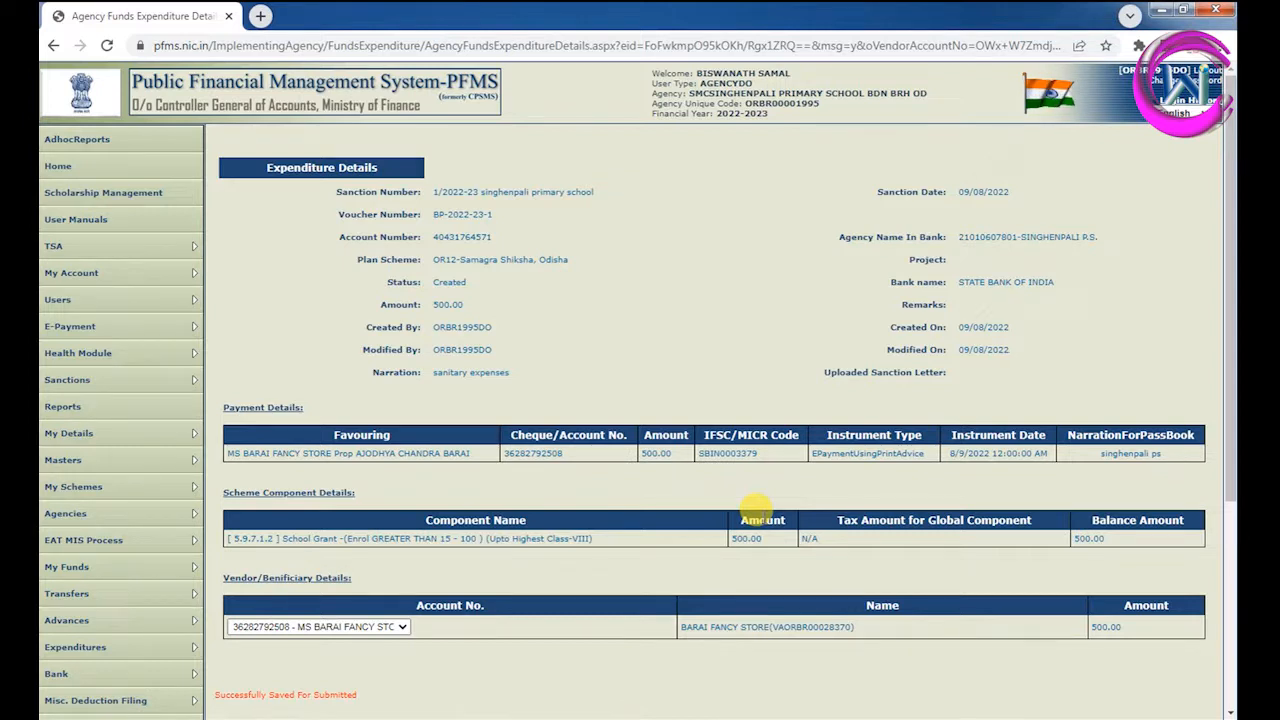
scroll(752, 508, down, 3)
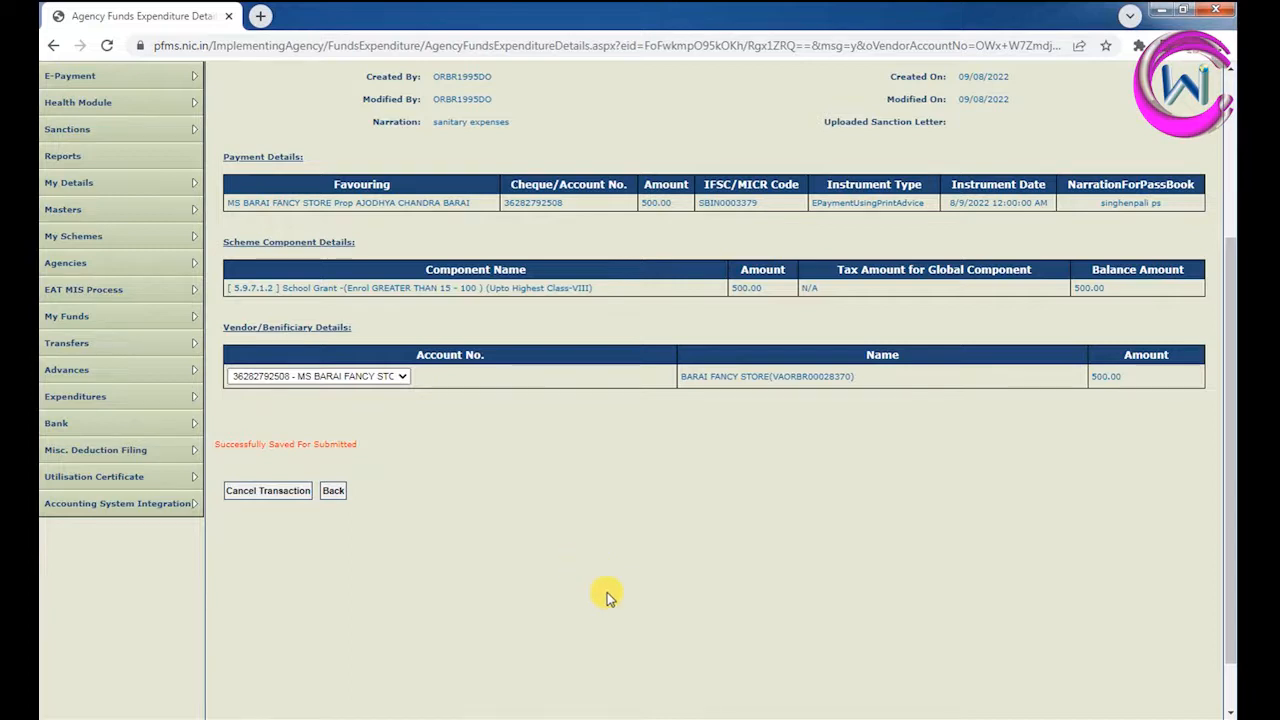
scroll(625, 539, up, 3)
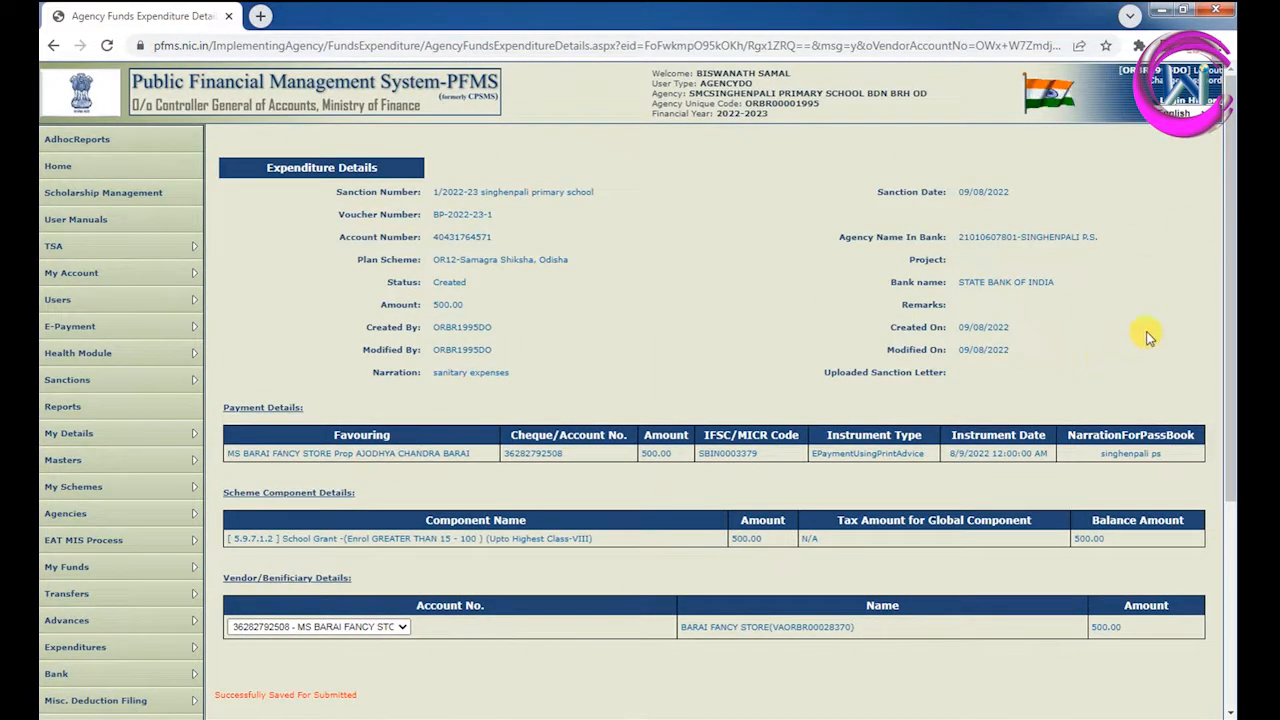
click(1218, 77)
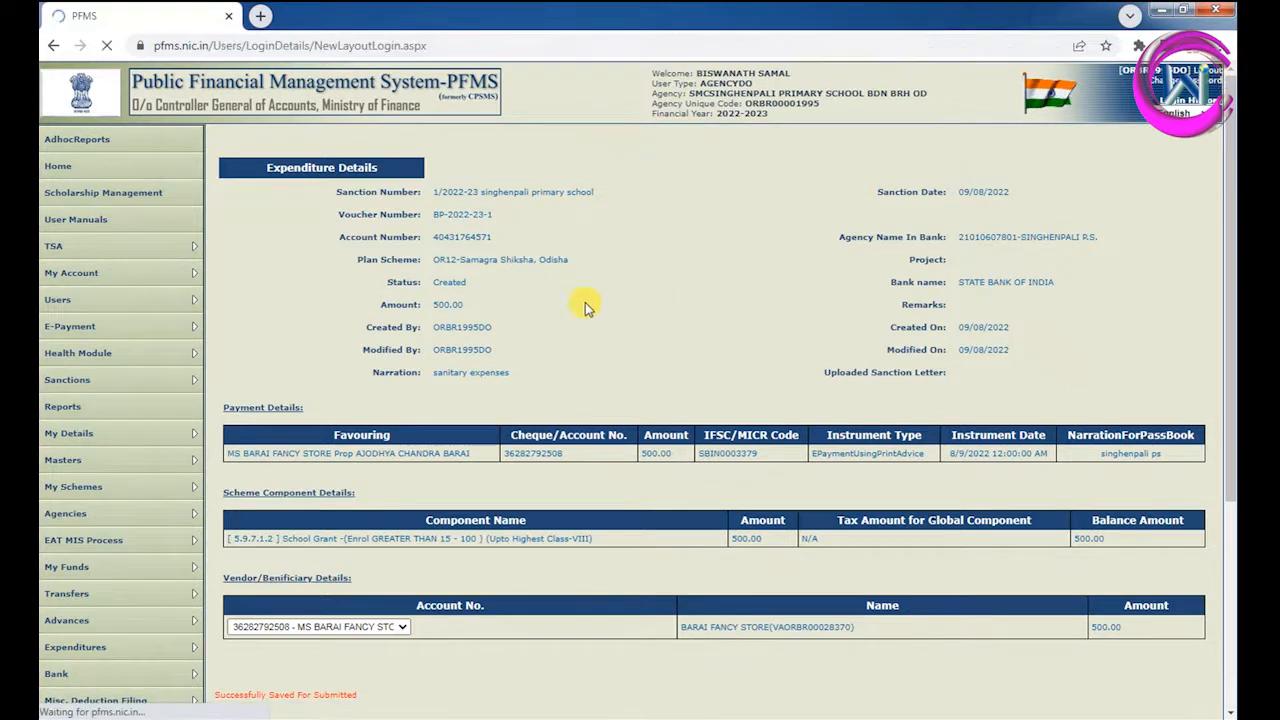
Step: Clear the pre-filled username, enter the approver's credentials, and log in
click(950, 282)
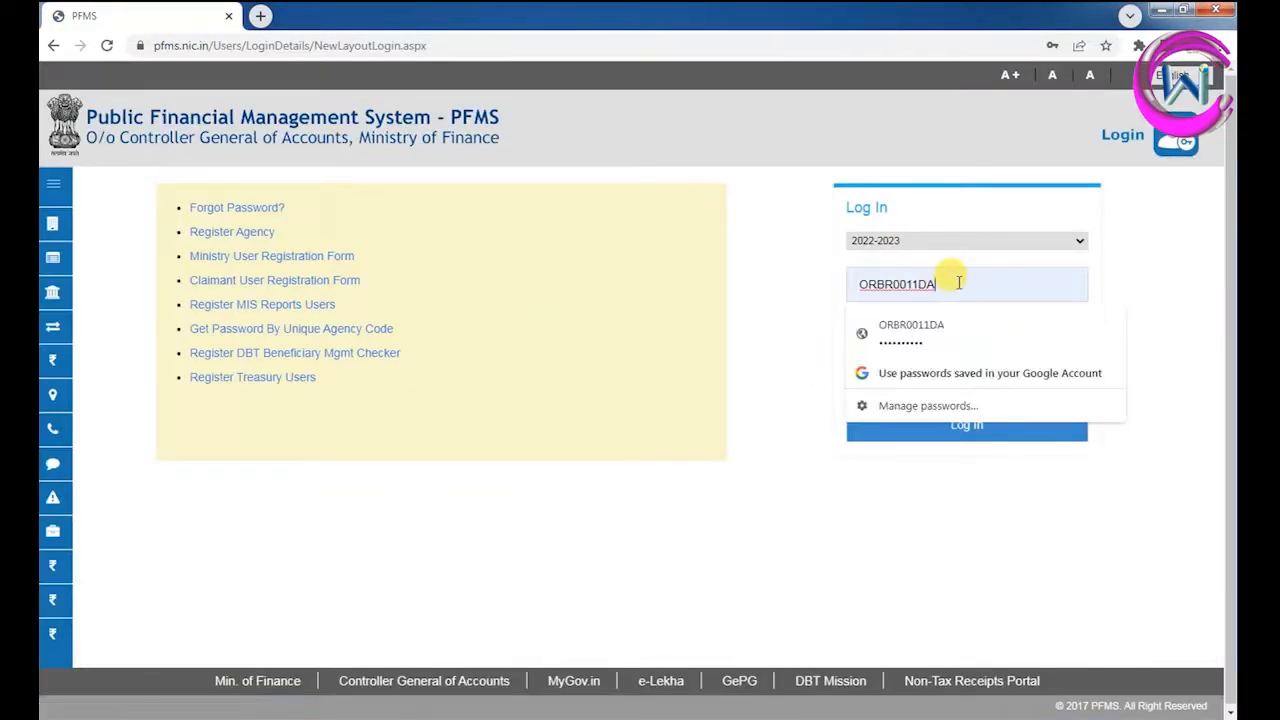
double_click(935, 280)
key(BackSpace)
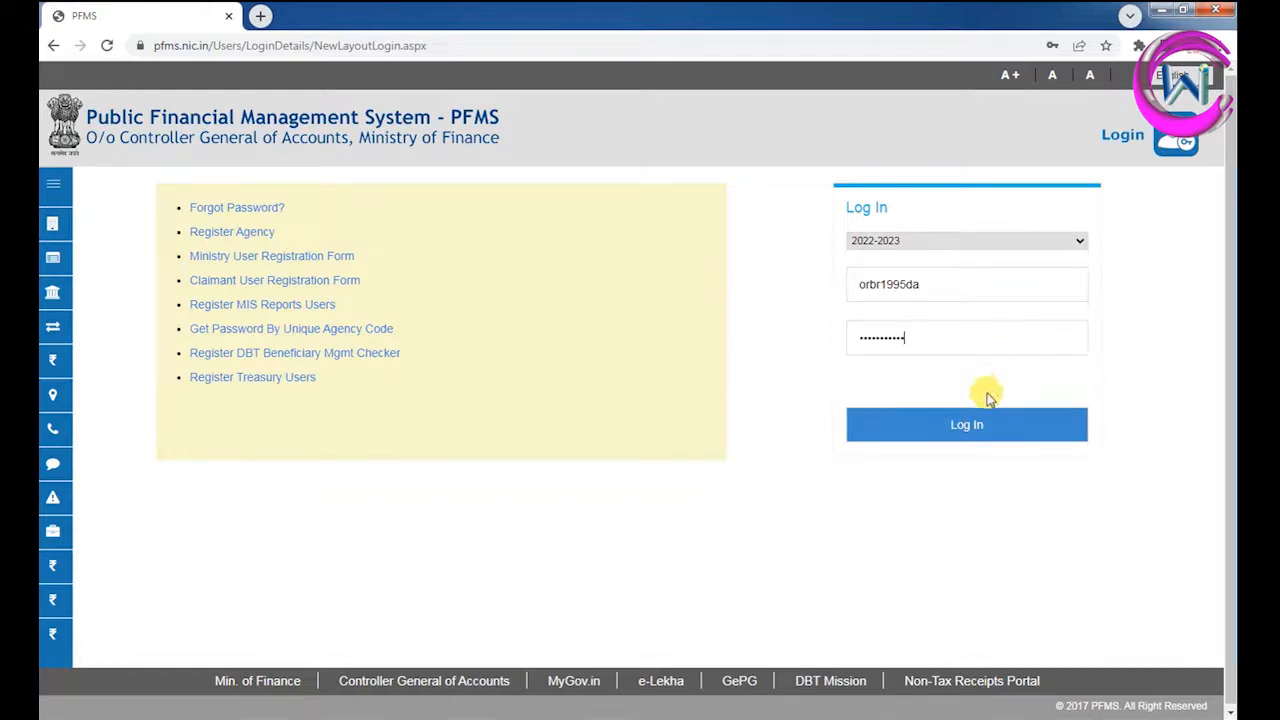
click(975, 428)
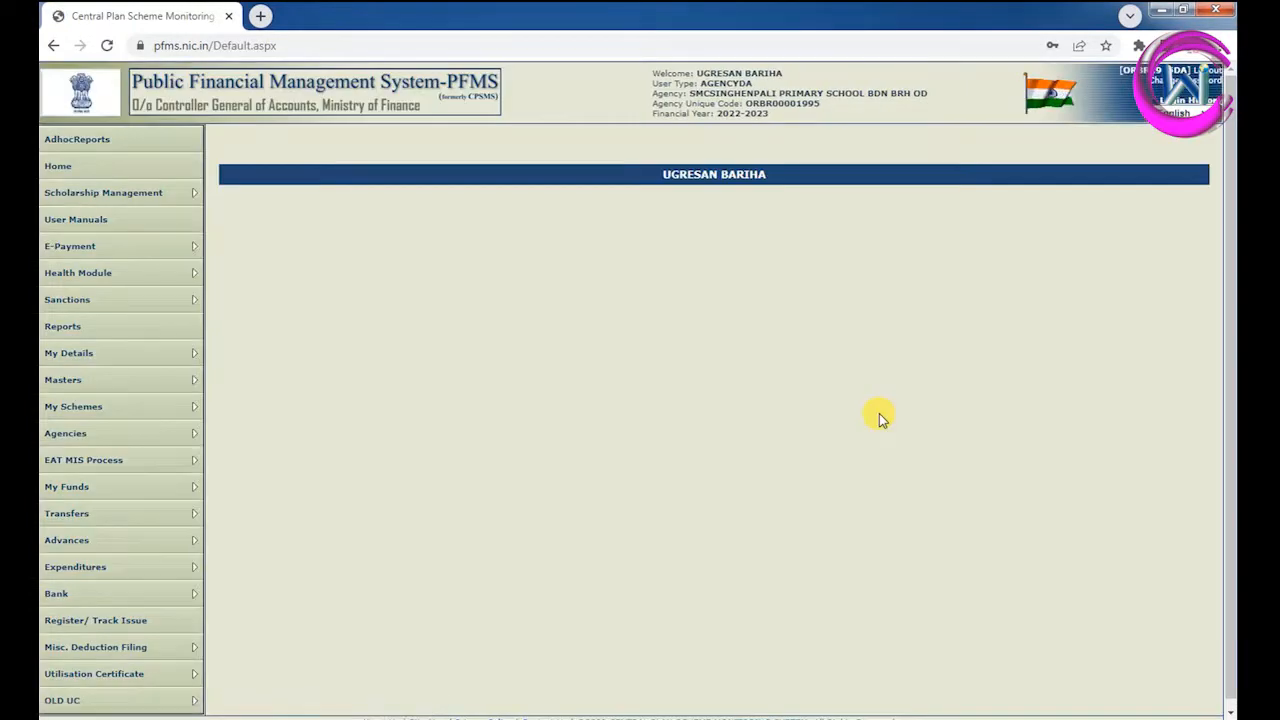
Step: Open the list of expenditures awaiting approval
scroll(570, 392, down, 1)
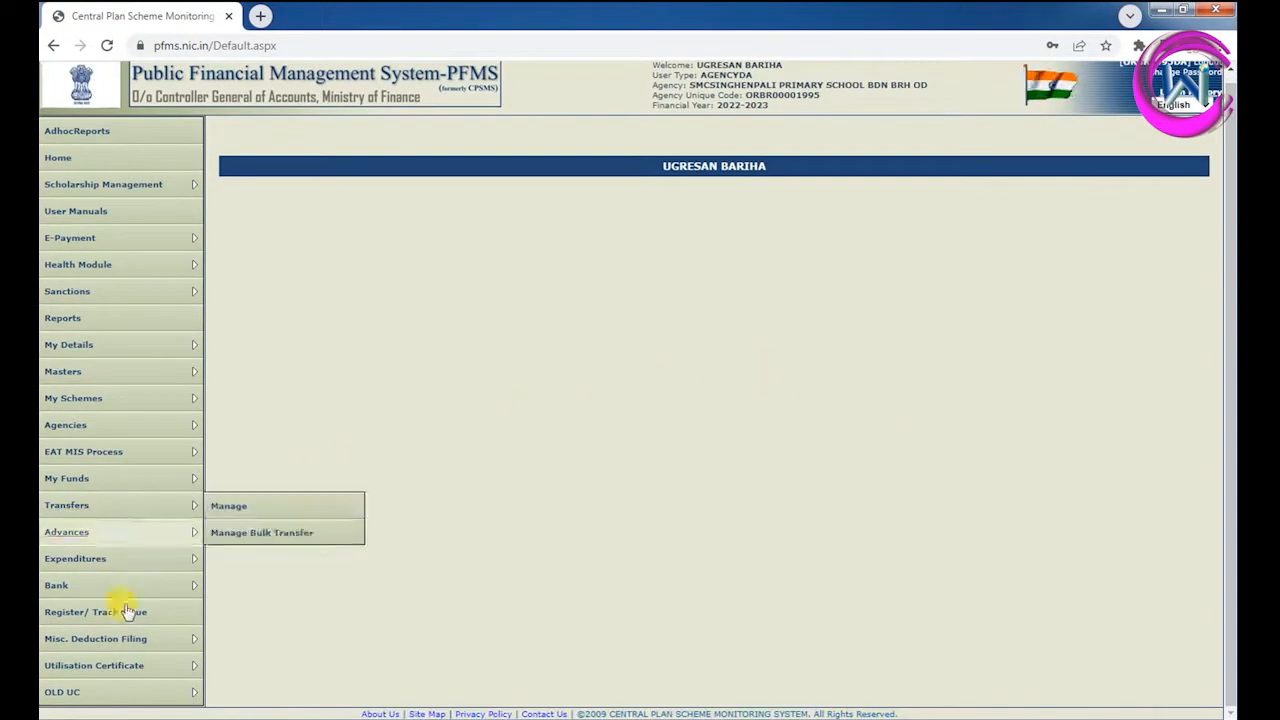
mouse_move(106, 558)
scroll(103, 560, up, 1)
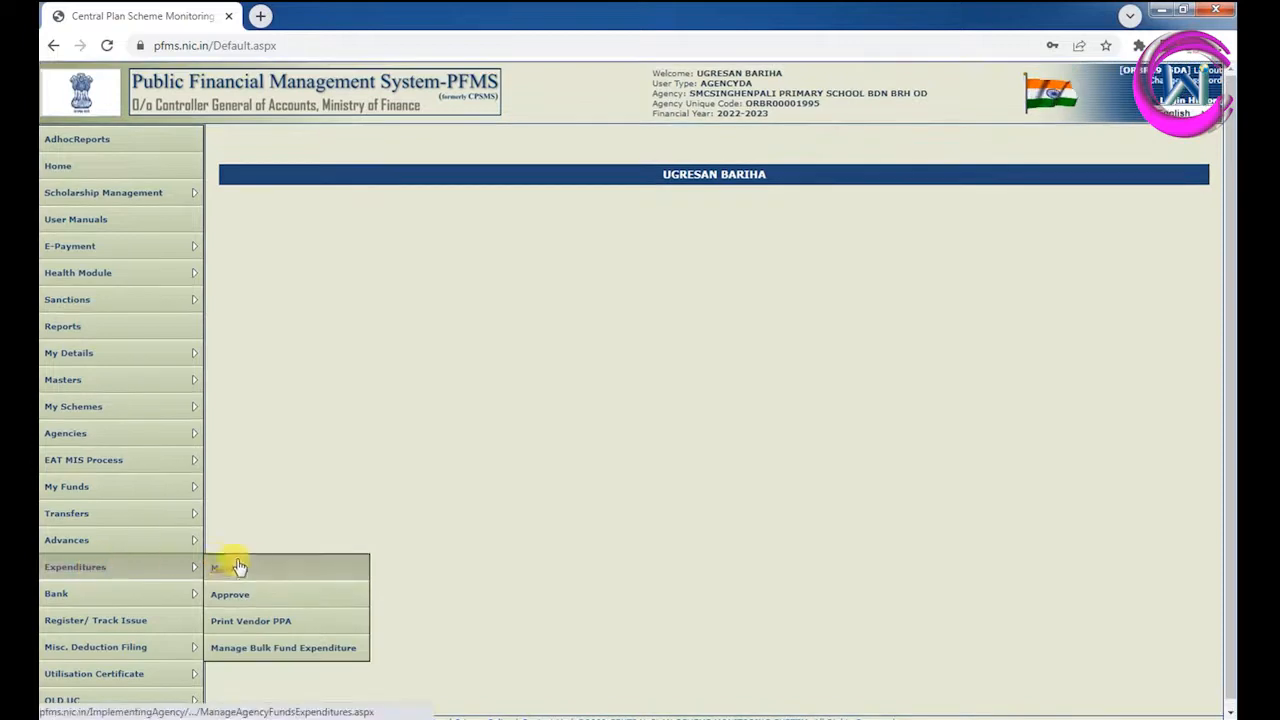
click(219, 598)
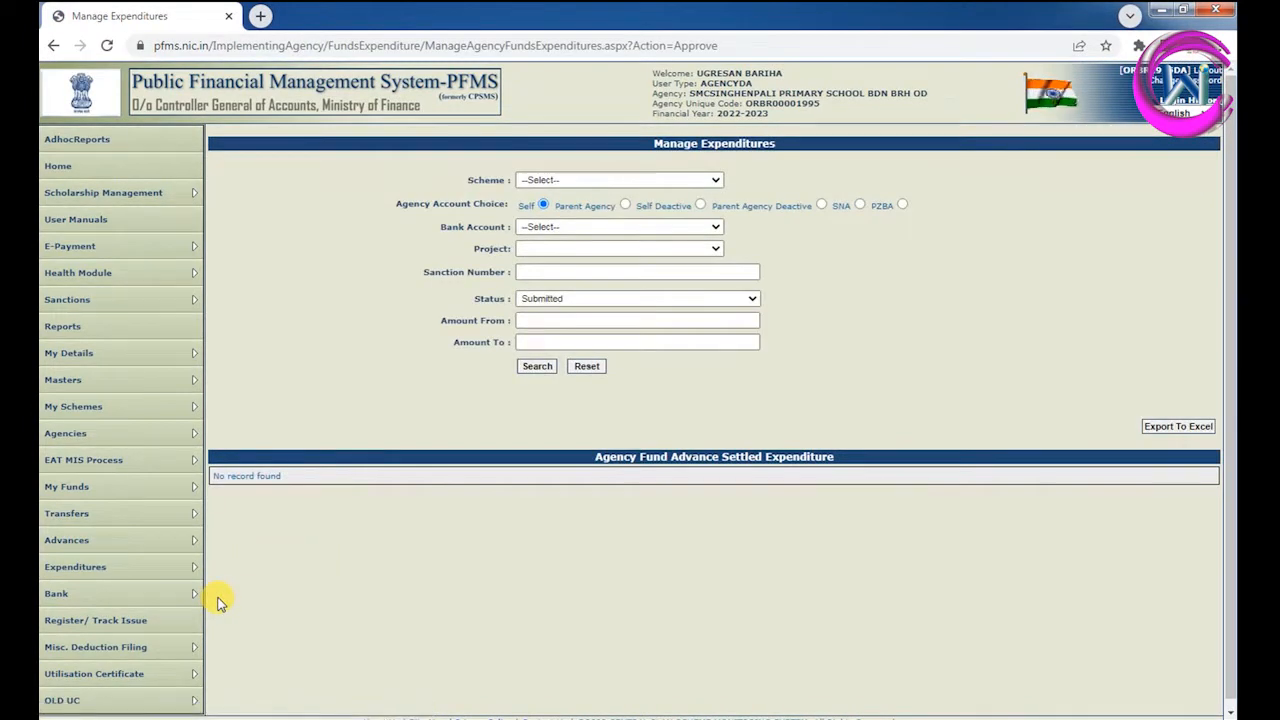
Step: Search submitted expenditures for scheme OR12 - Samagra Shiksha, Odisha and open the 500.00 voucher BP-2022-23-1
mouse_move(192, 567)
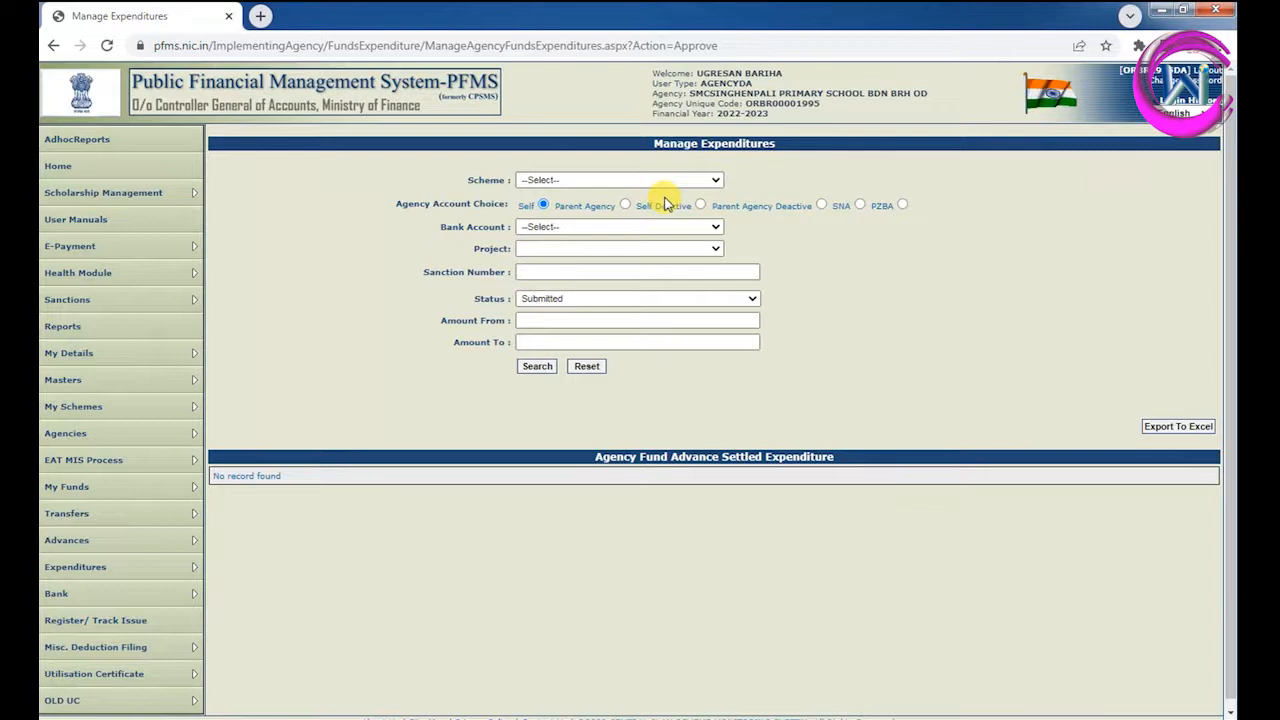
click(540, 179)
click(556, 231)
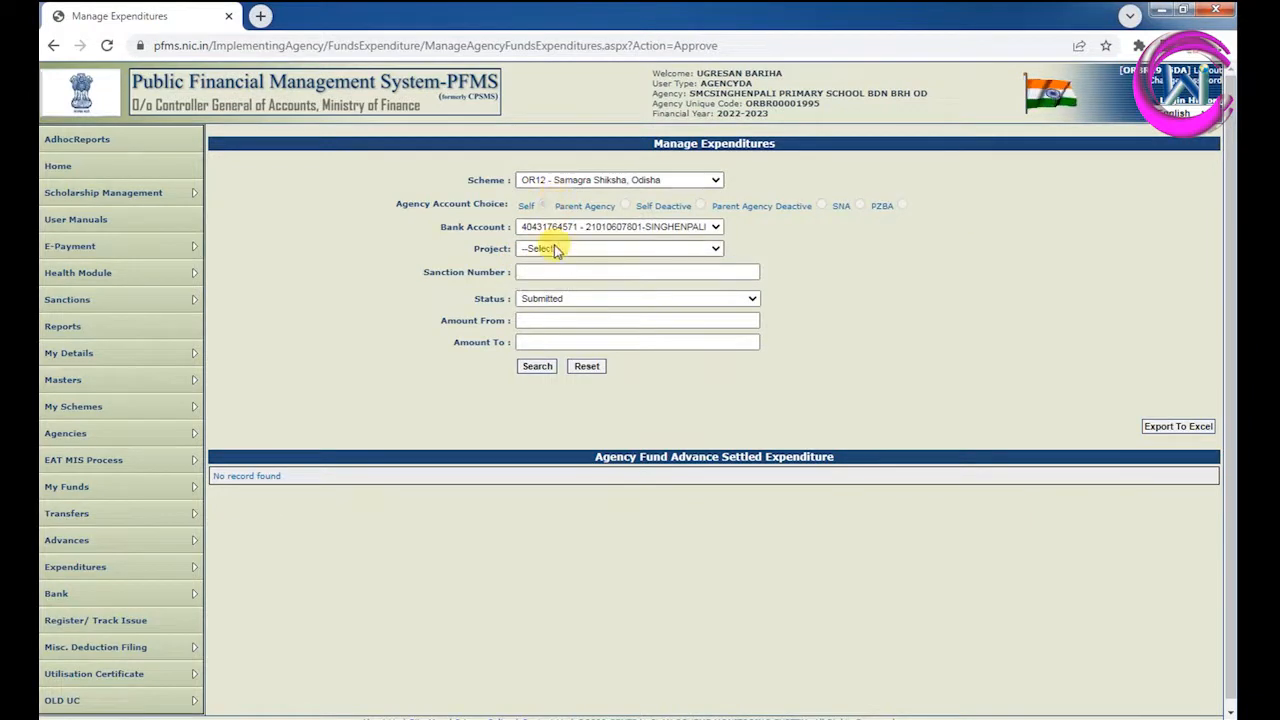
click(556, 247)
click(457, 409)
click(534, 366)
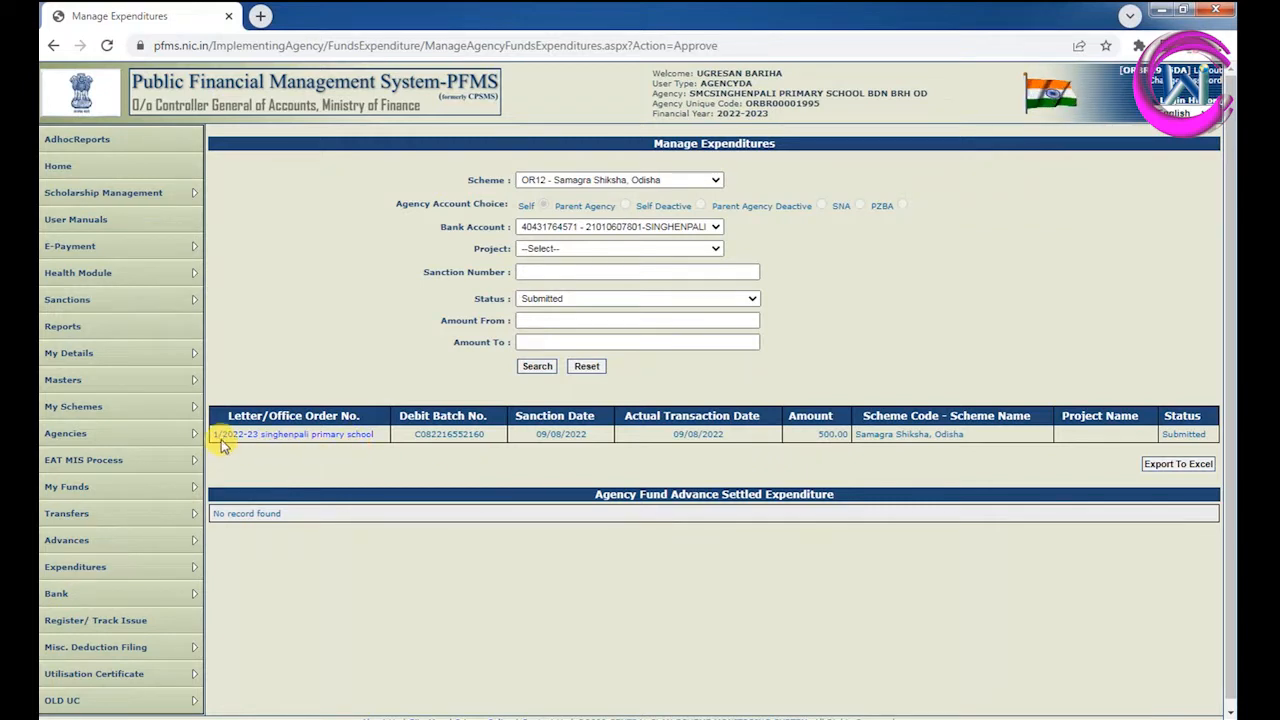
click(351, 440)
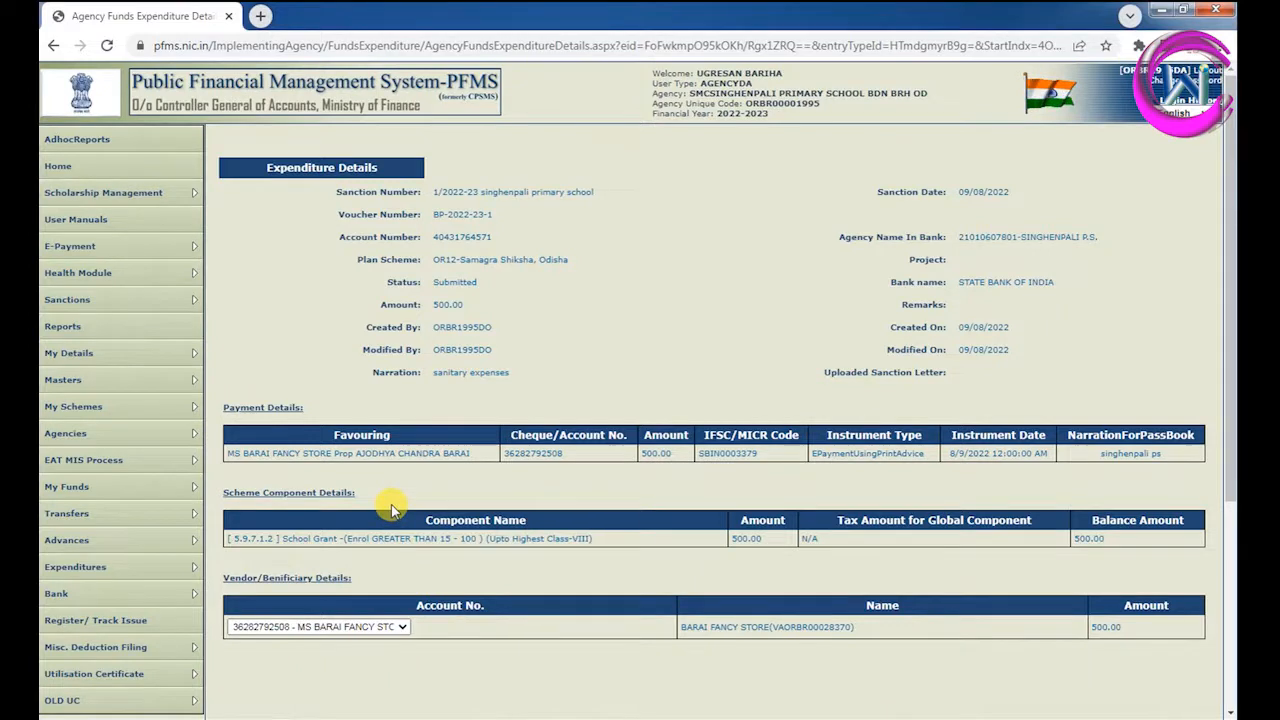
Step: Approve voucher BP-2022-23-1 with the remark 'approved', then print its payment advice
scroll(378, 478, down, 2)
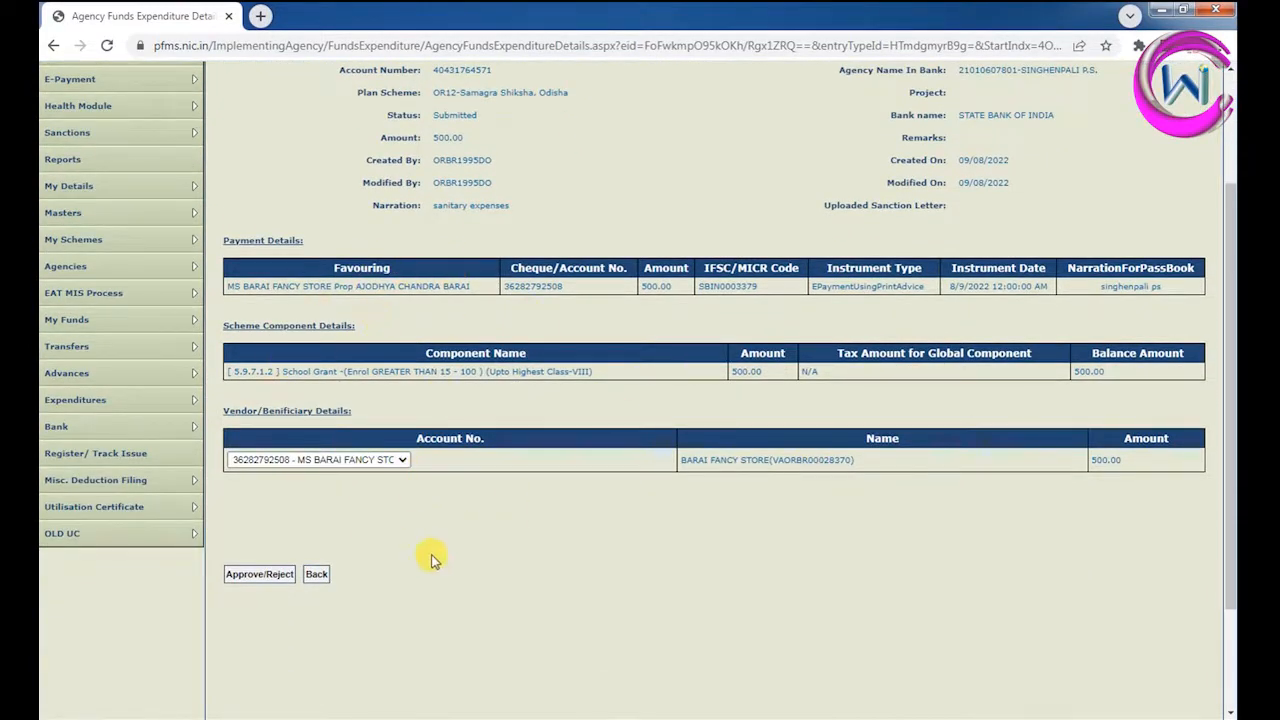
click(256, 576)
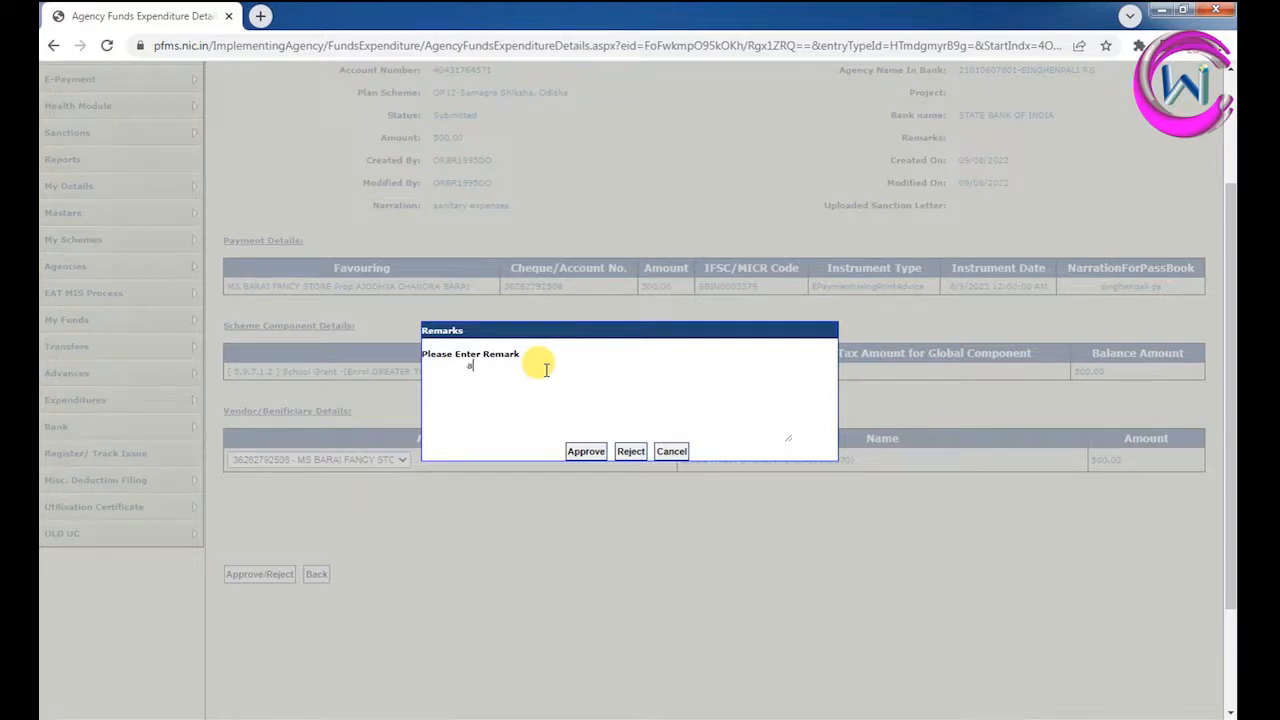
text(approved)
click(590, 451)
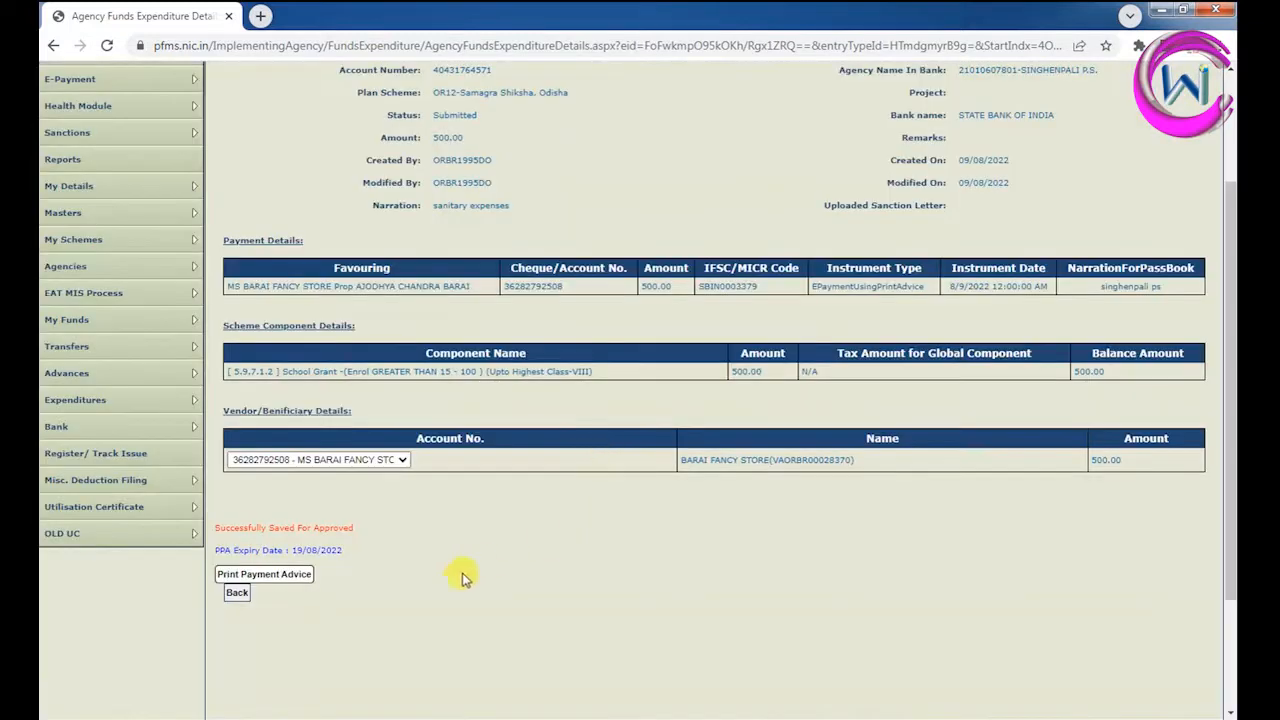
click(275, 580)
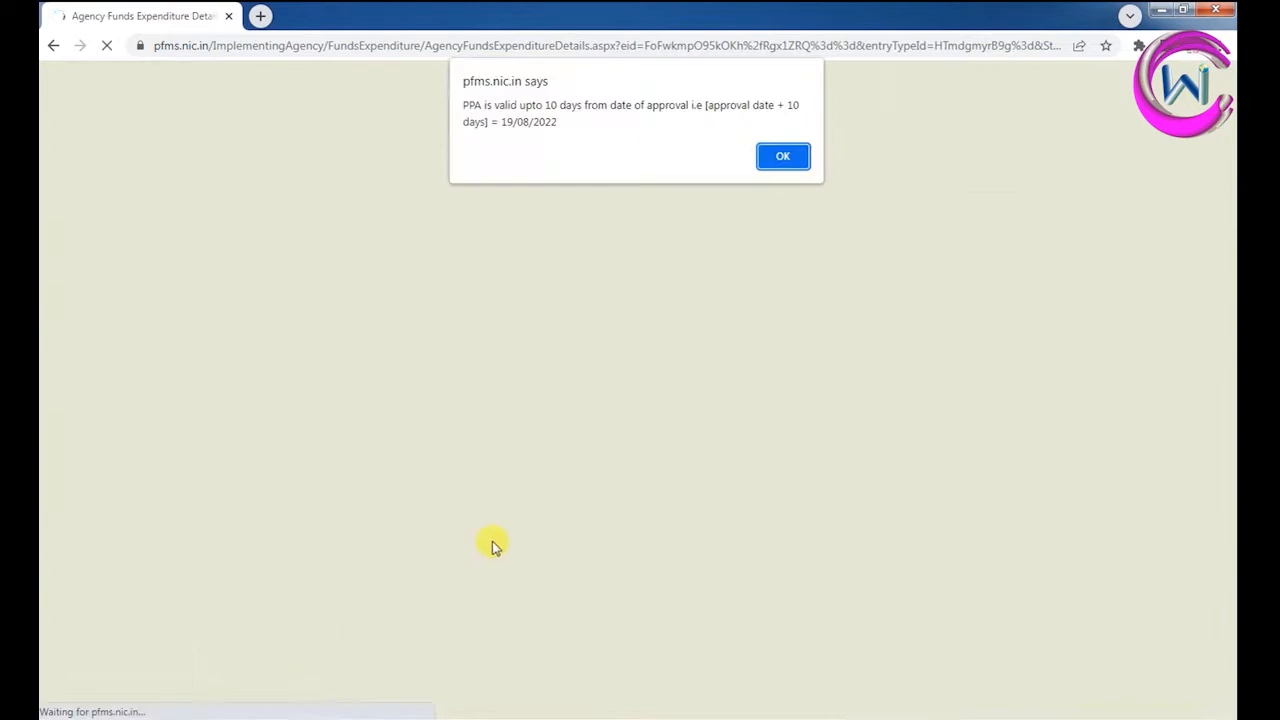
Step: Always allow pop-ups from pfms.nic.in and reprint the payment advice
click(781, 160)
click(1010, 48)
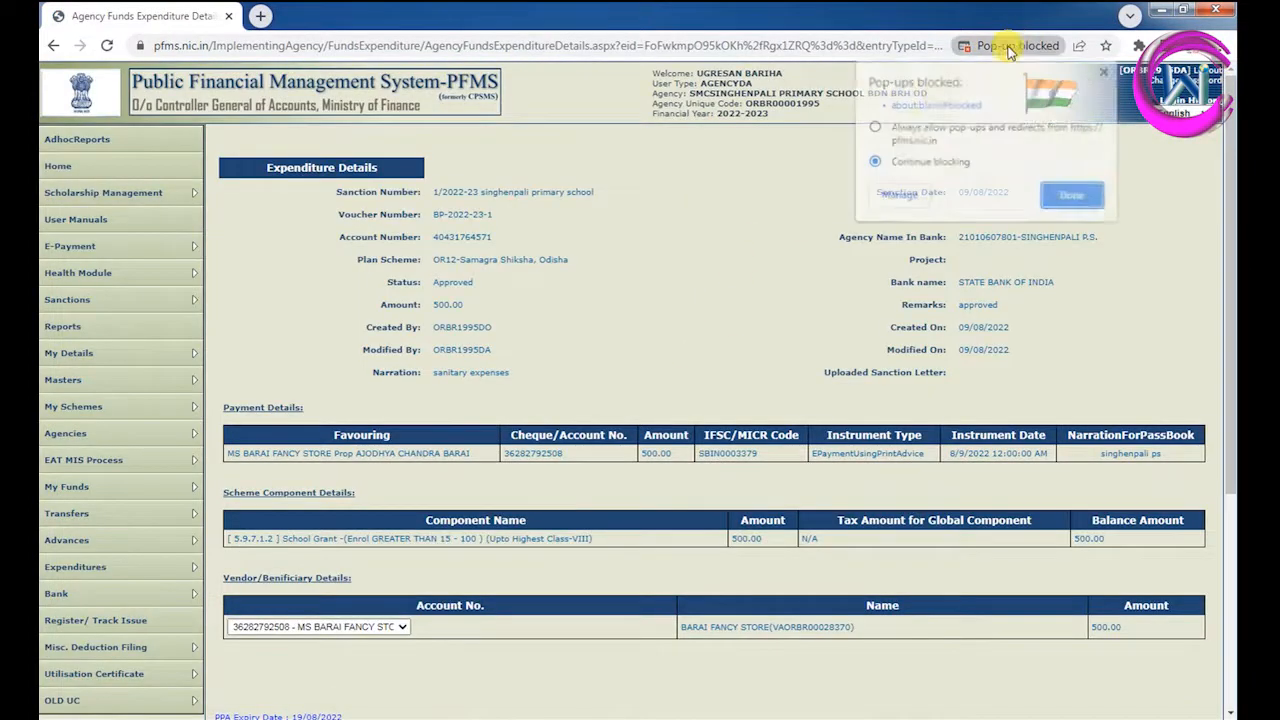
click(912, 128)
click(1071, 195)
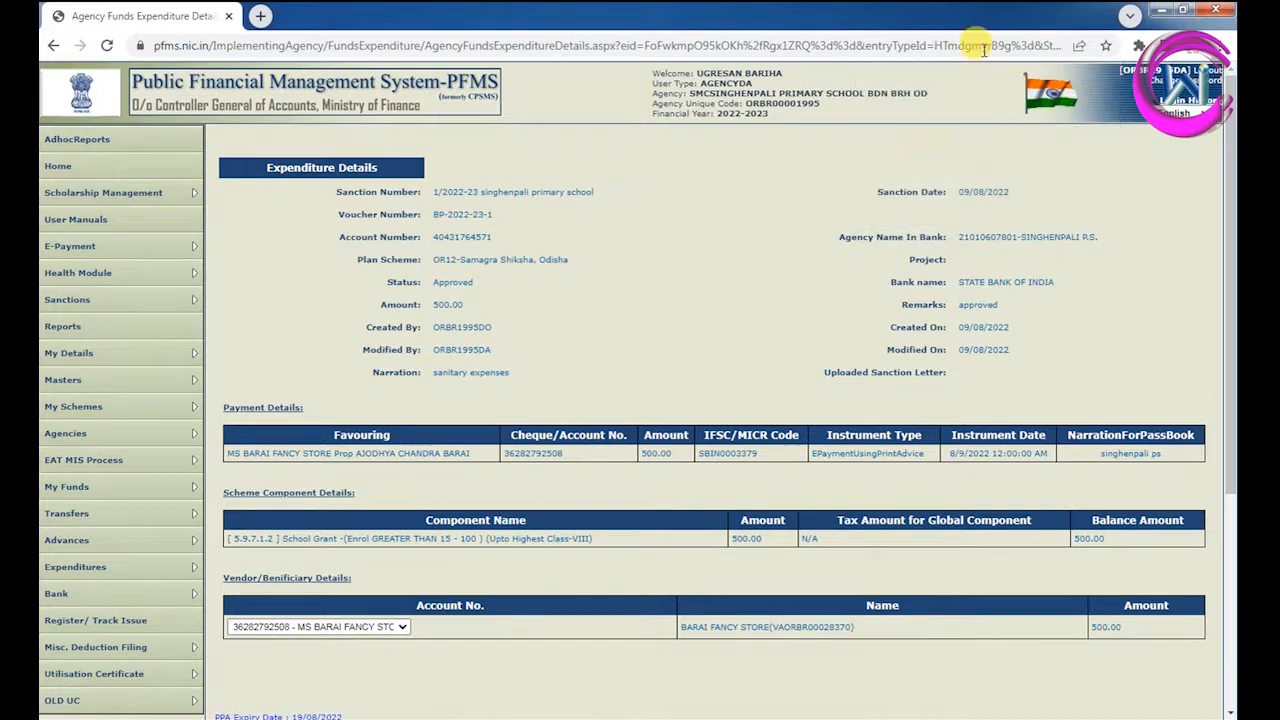
scroll(400, 557, down, 3)
click(300, 577)
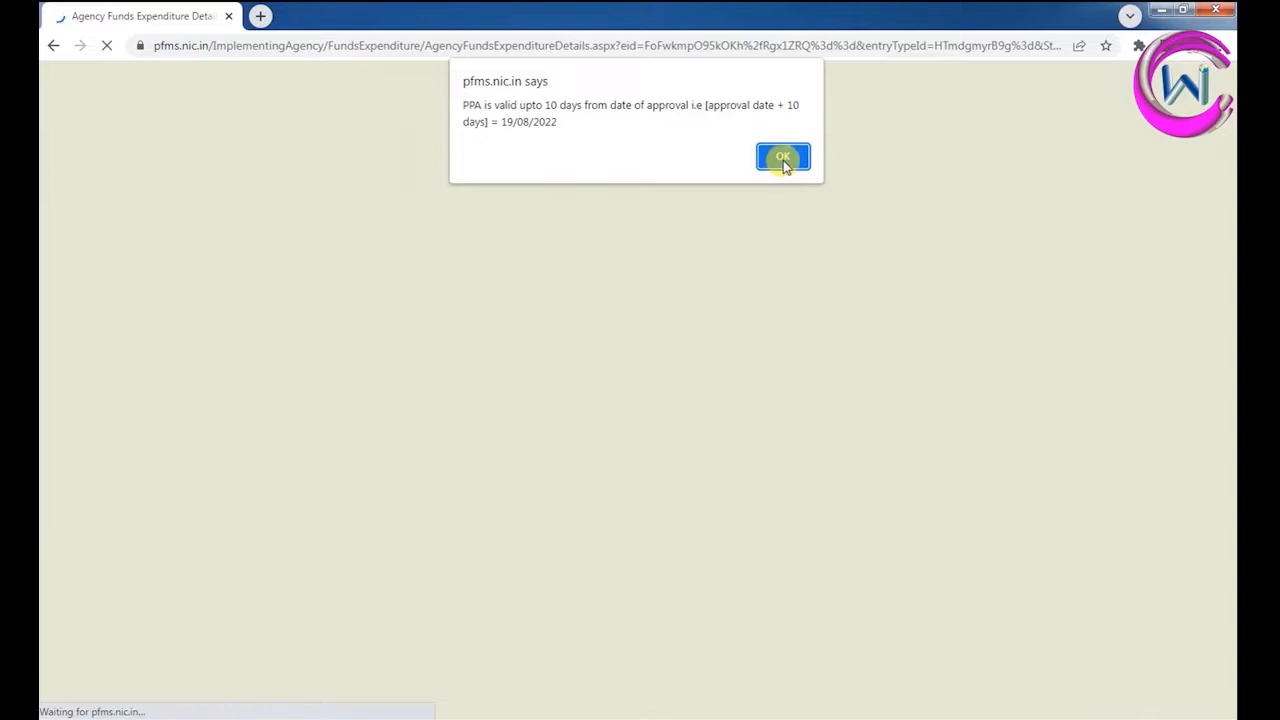
click(783, 158)
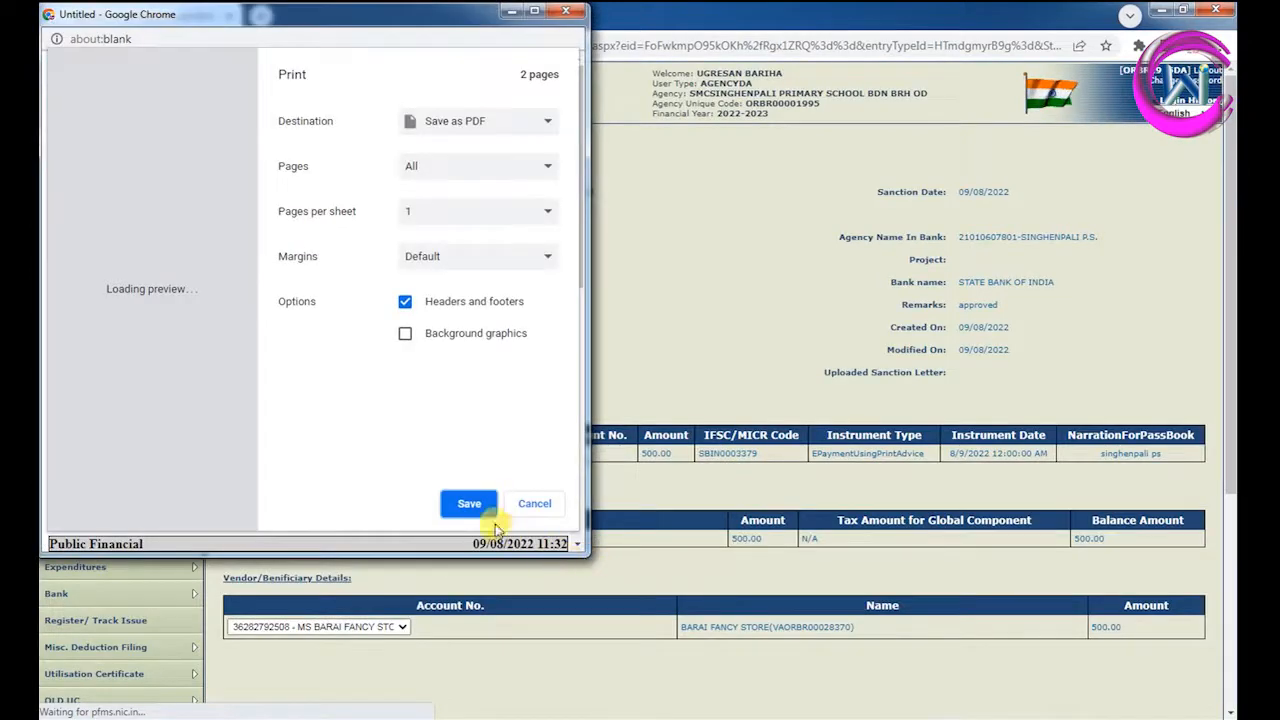
Step: Save the payment advice as a PDF named 'ppa of singhenpali' on the Desktop
drag(581, 548, 654, 692)
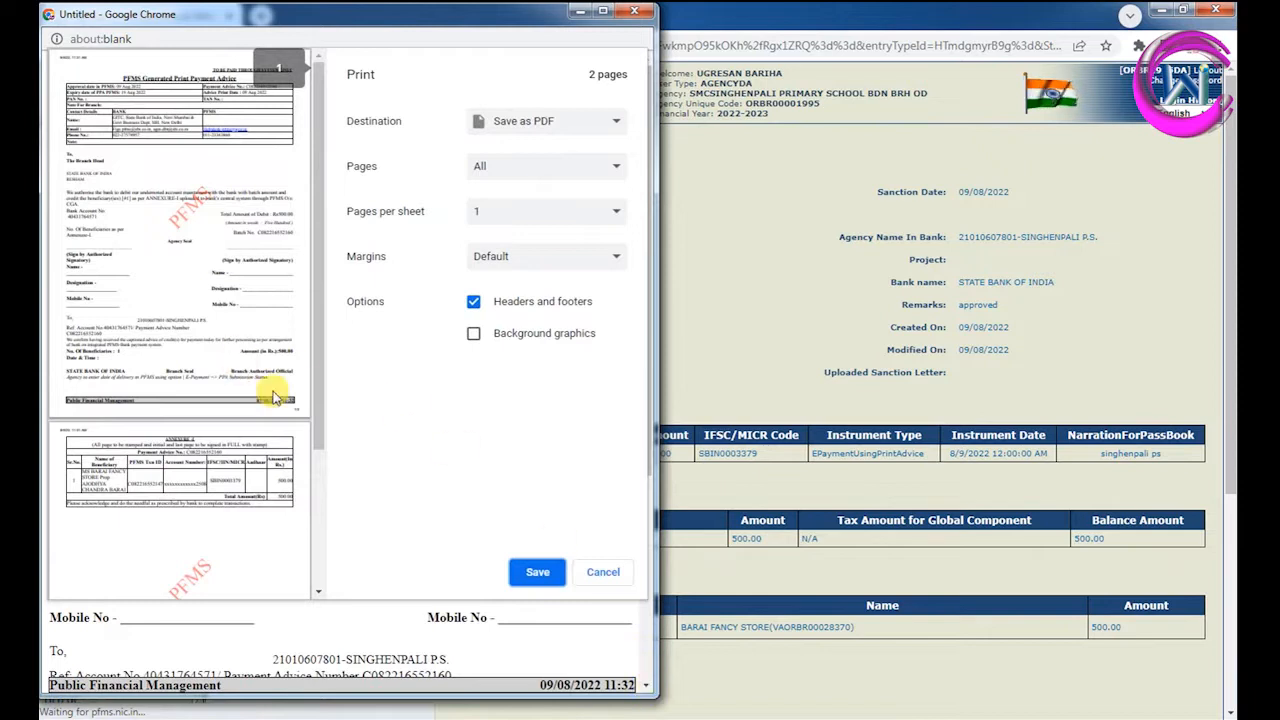
drag(320, 334, 315, 517)
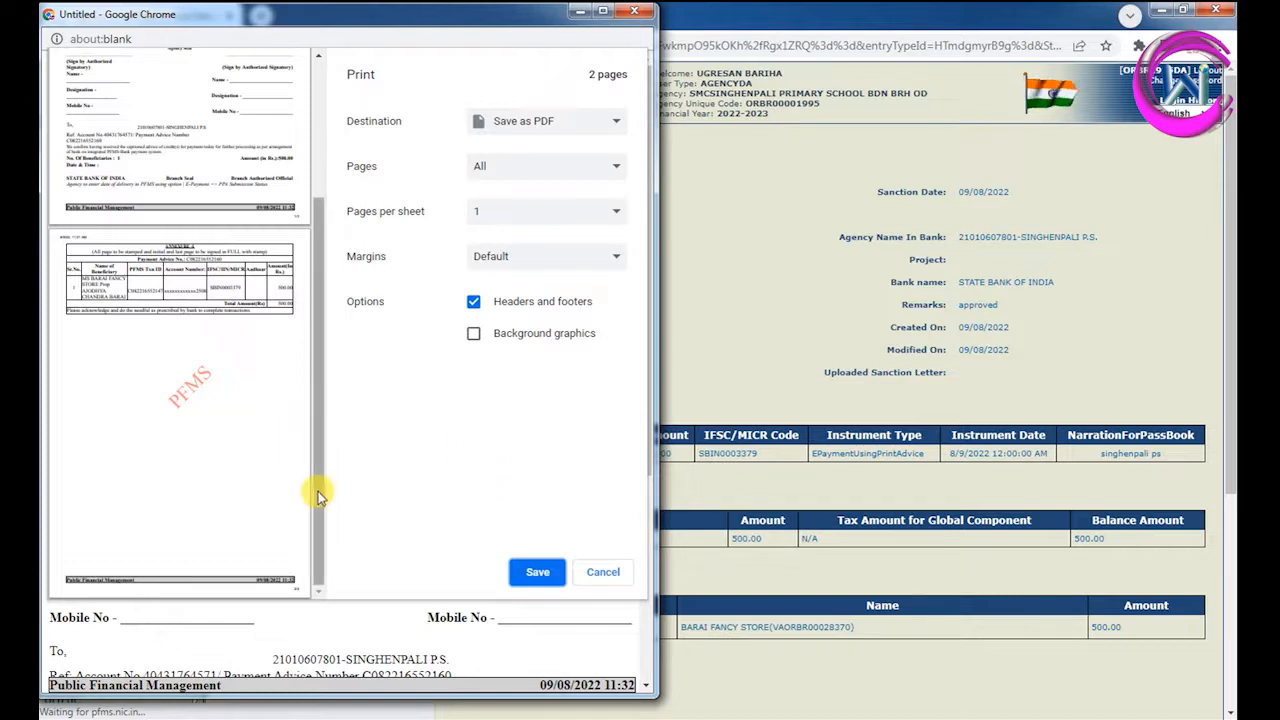
drag(320, 493, 315, 317)
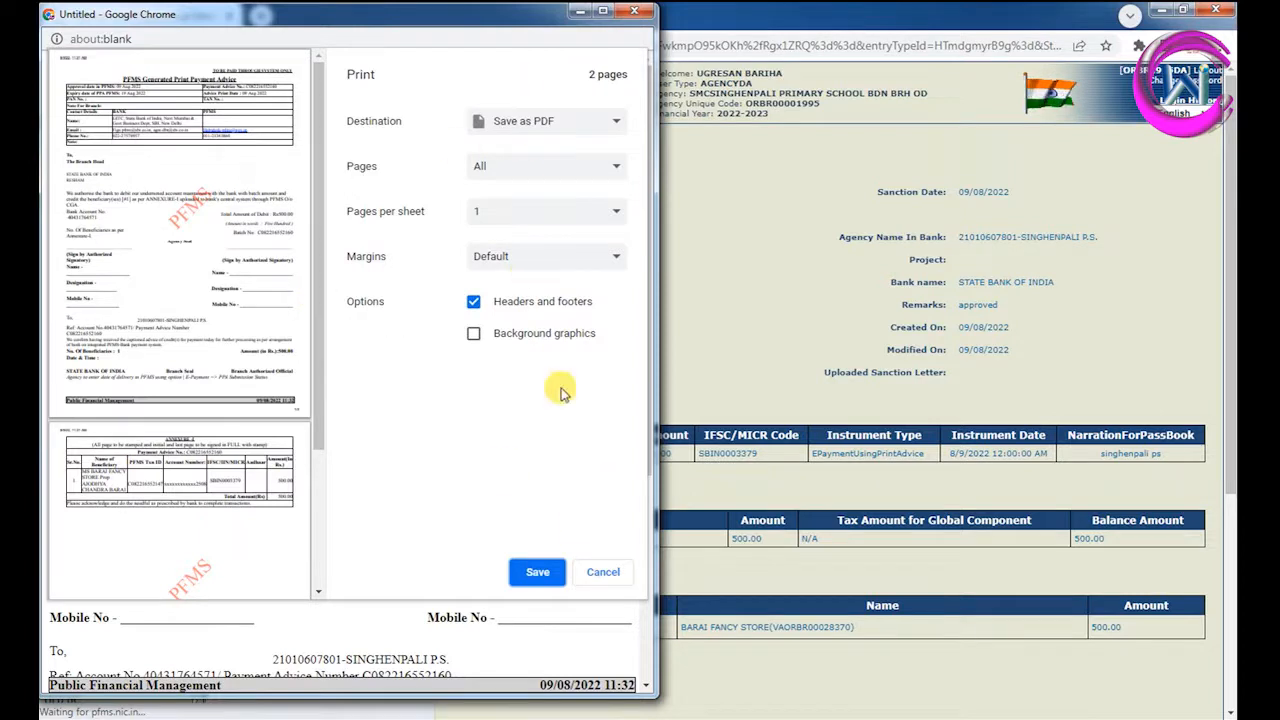
click(540, 571)
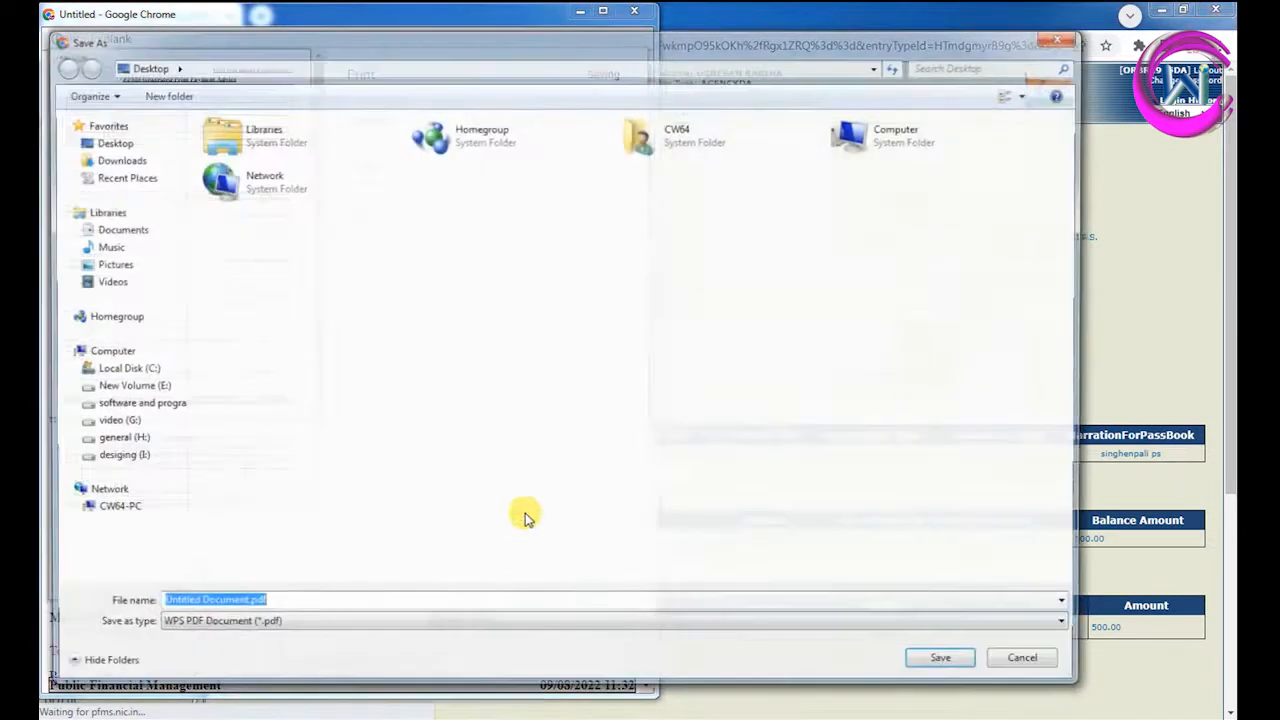
click(105, 142)
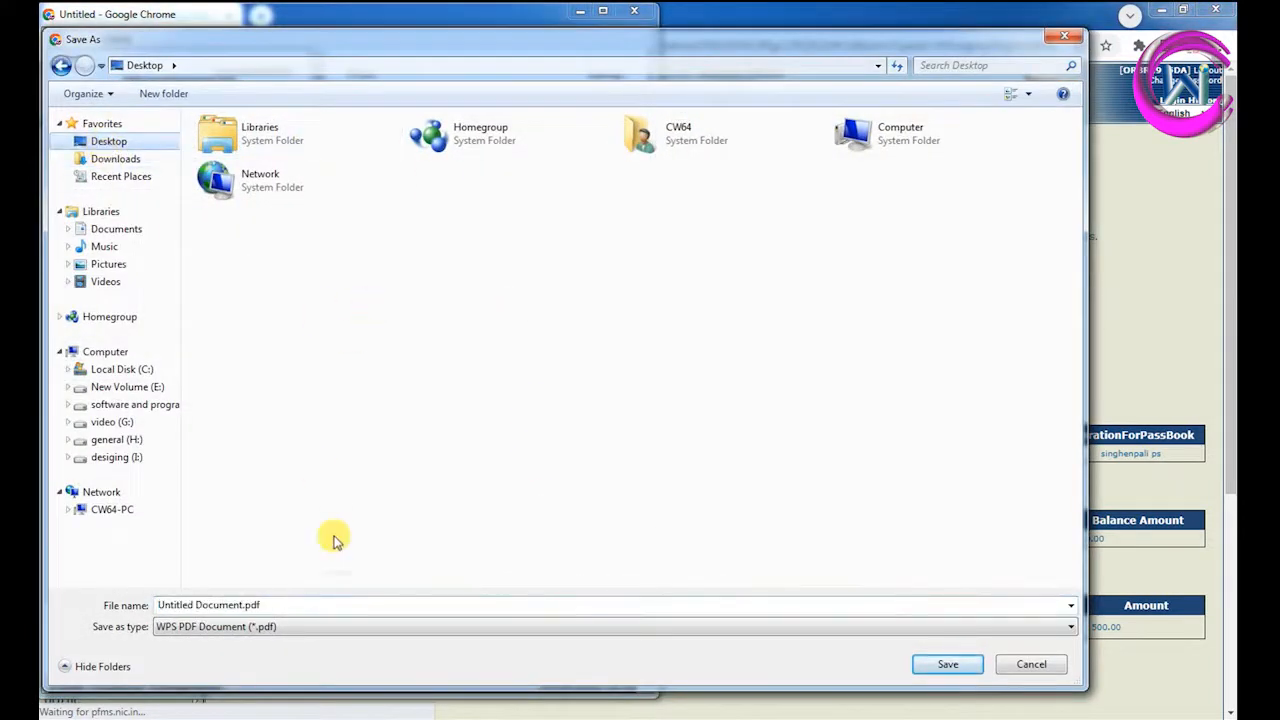
click(266, 601)
text(ppa)
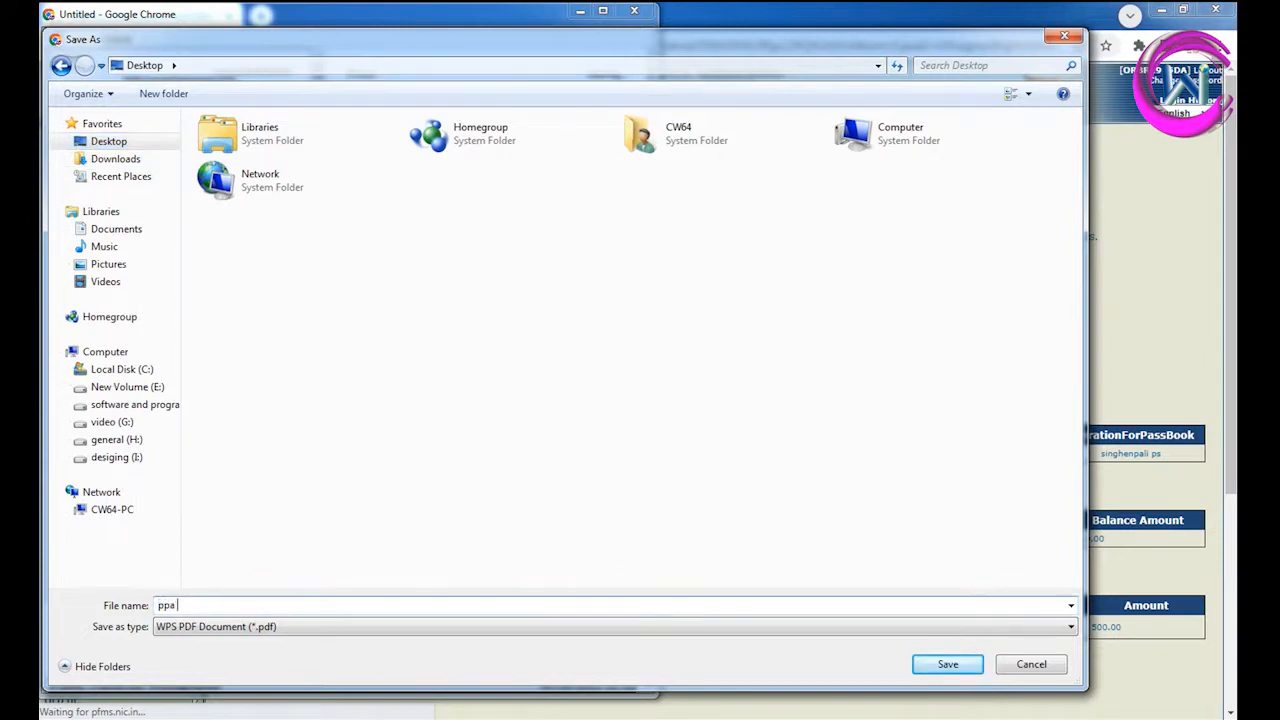
text( of singhenp)
key(Return)
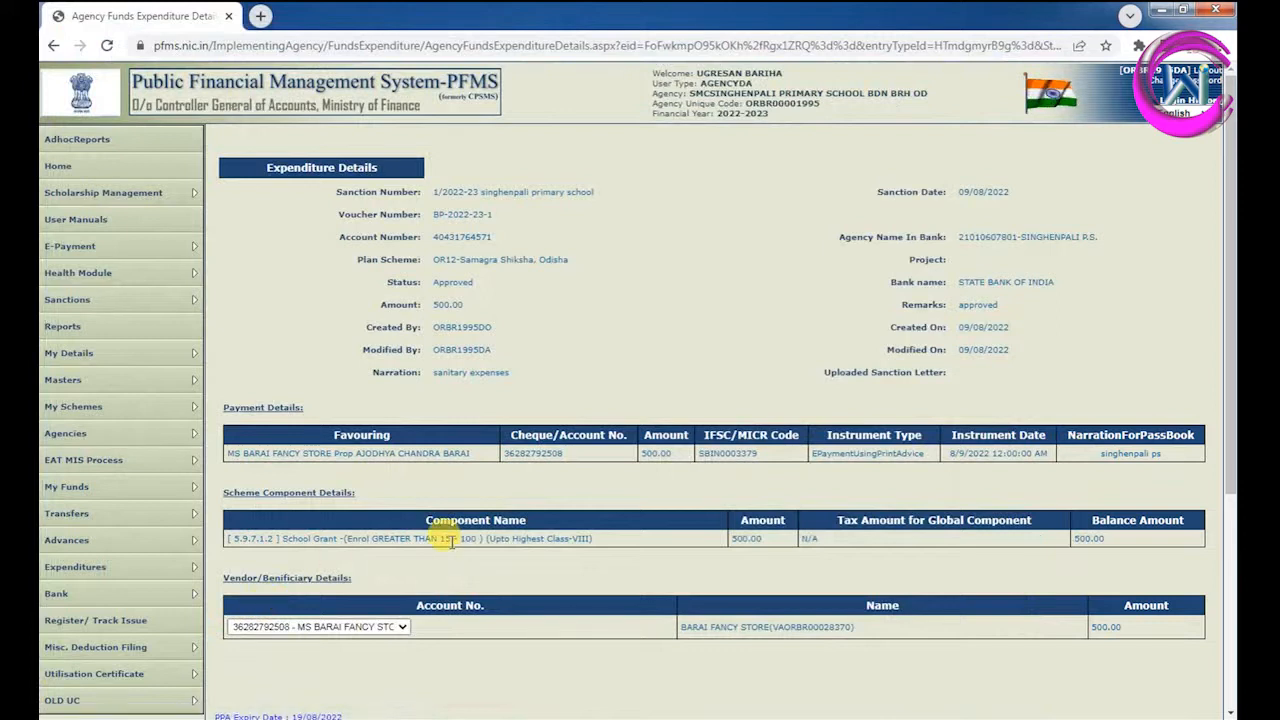
scroll(403, 541, down, 3)
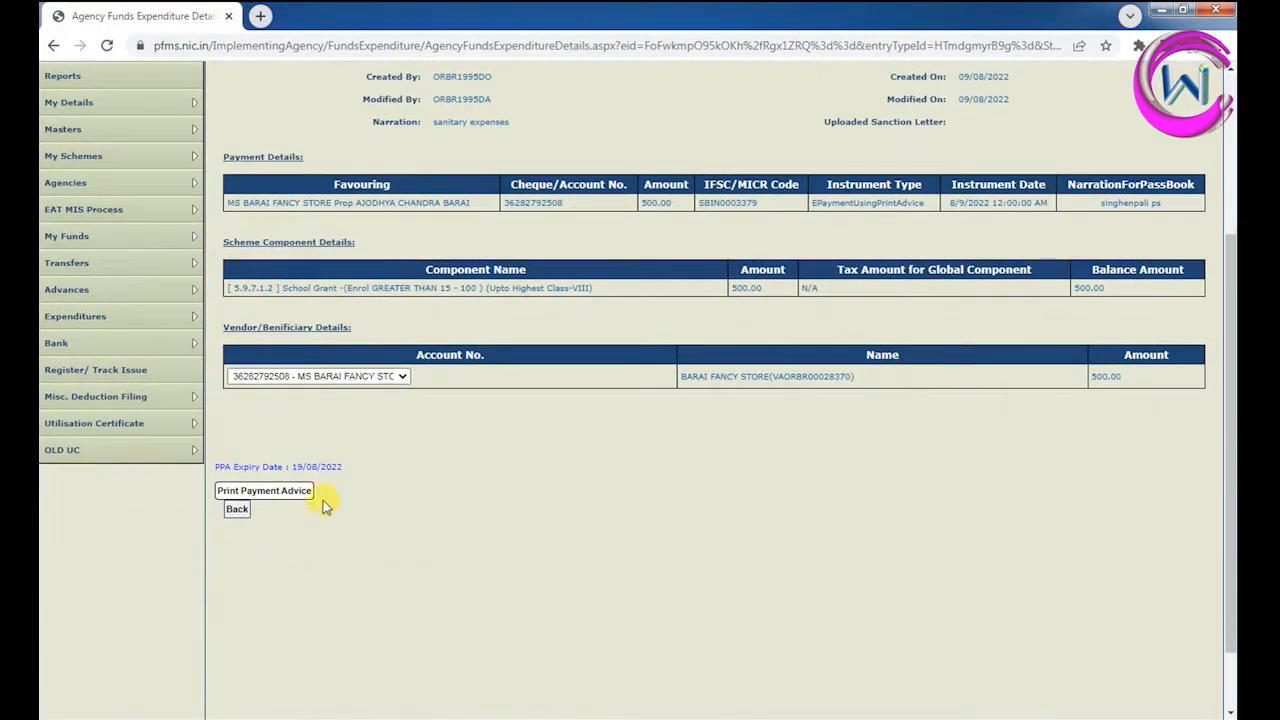
scroll(726, 534, up, 3)
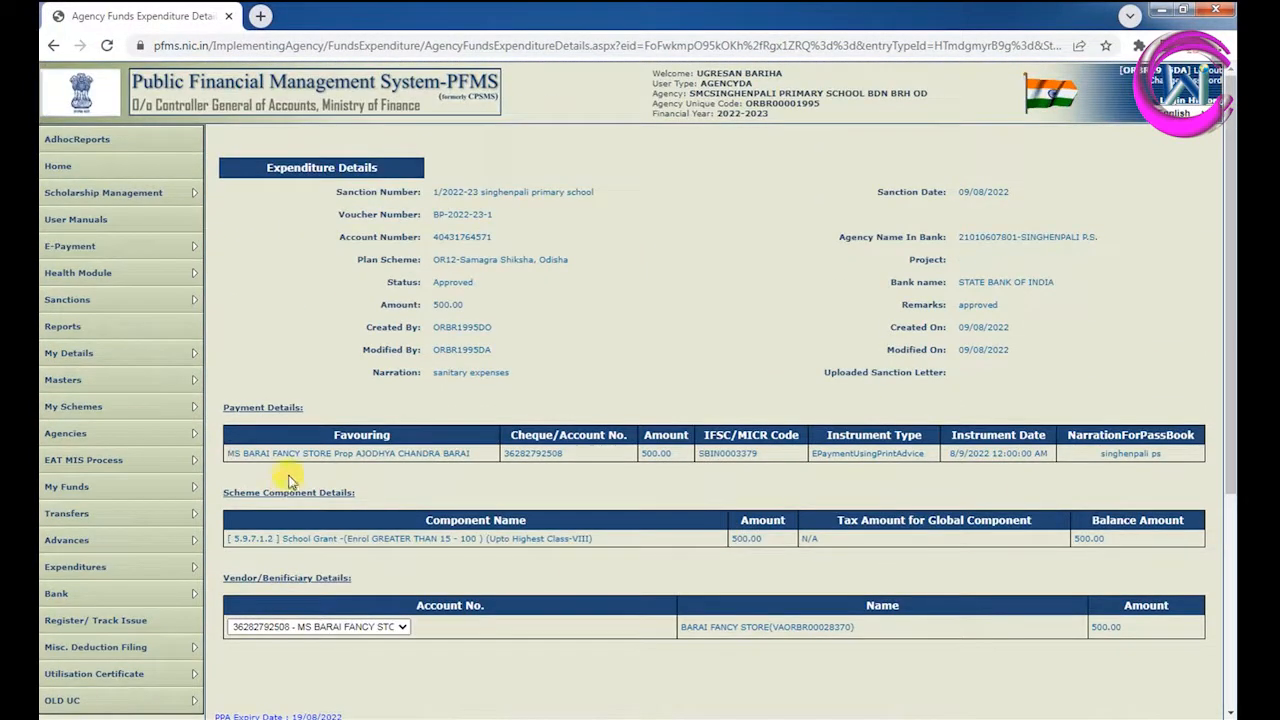
click(52, 166)
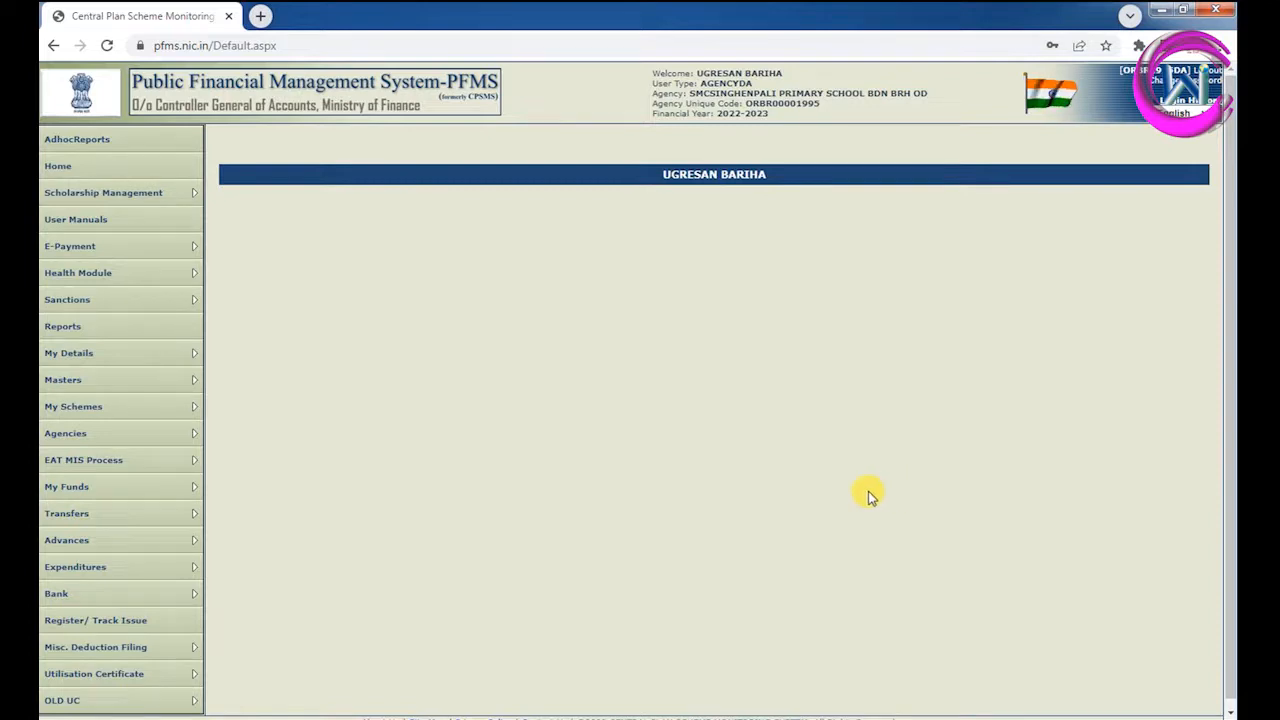
scroll(560, 380, down, 1)
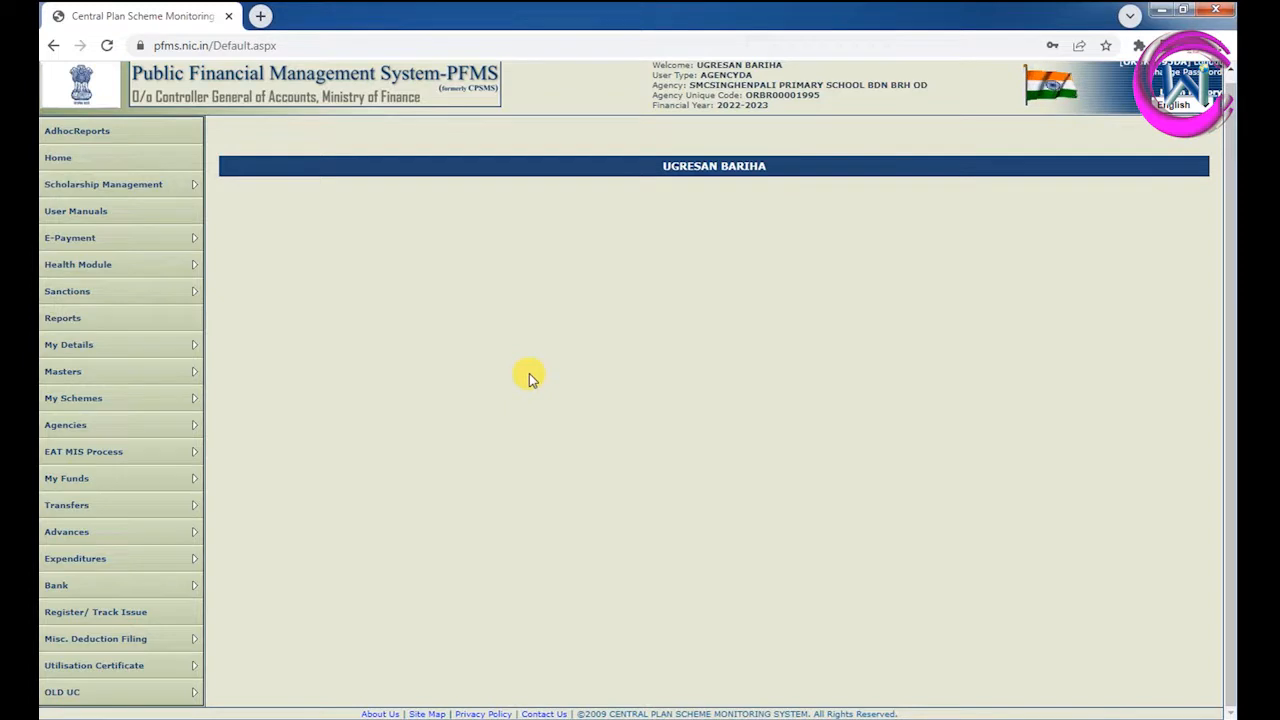
mouse_move(55, 562)
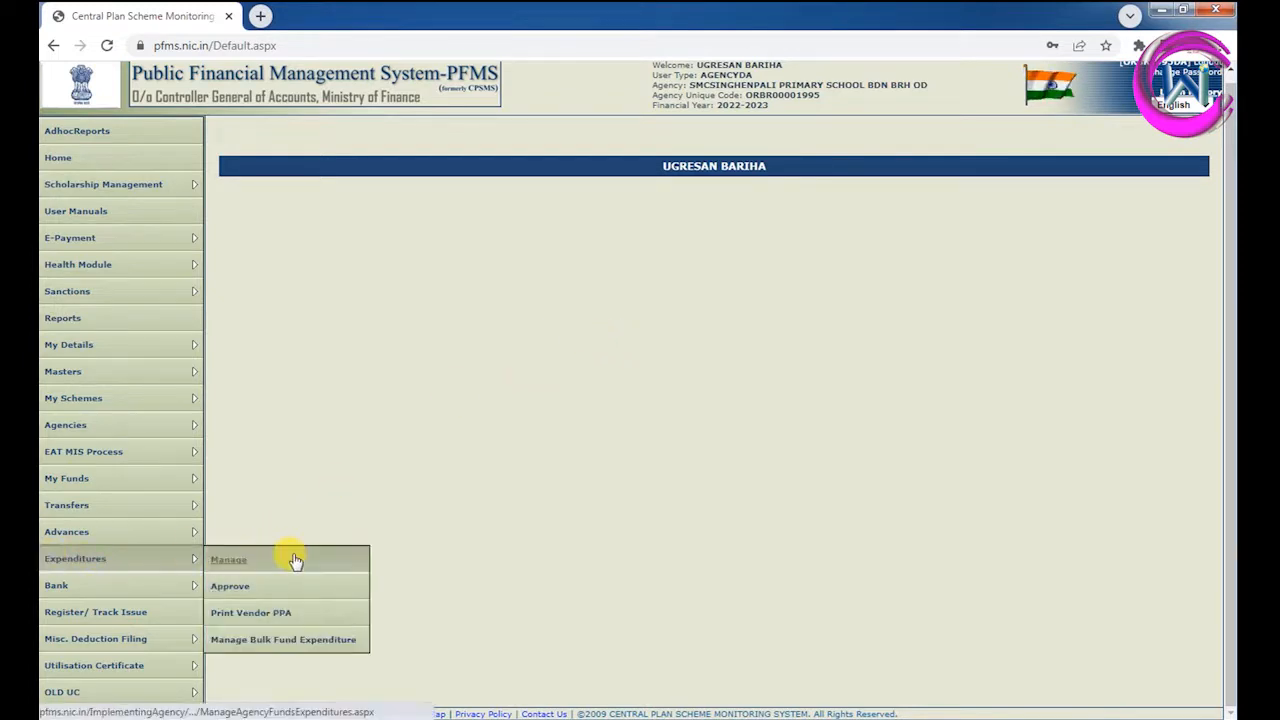
click(245, 565)
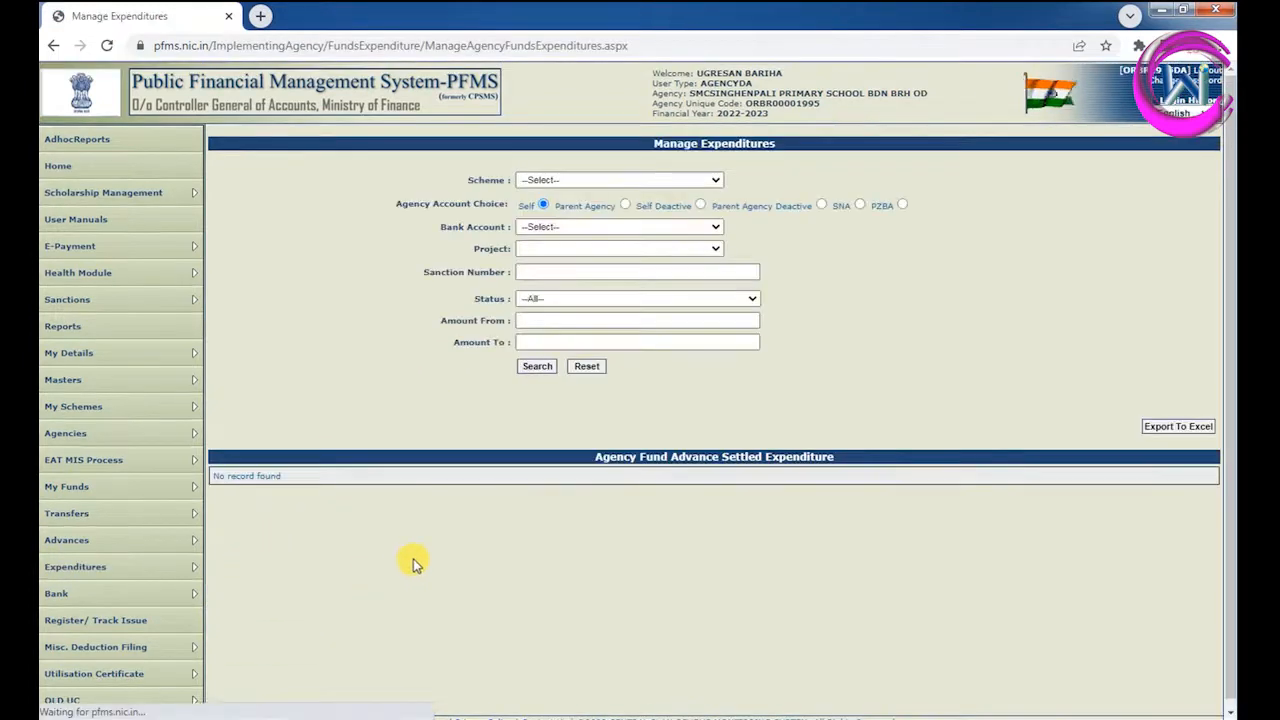
click(561, 179)
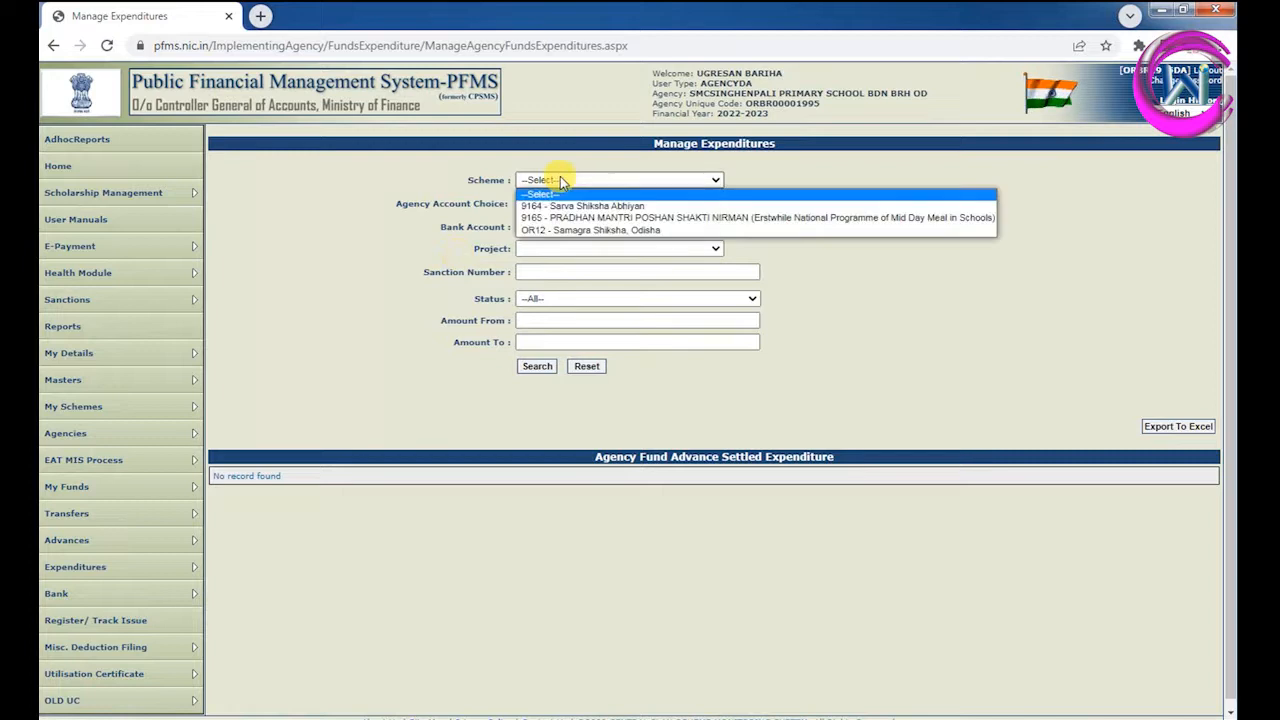
click(553, 229)
click(540, 367)
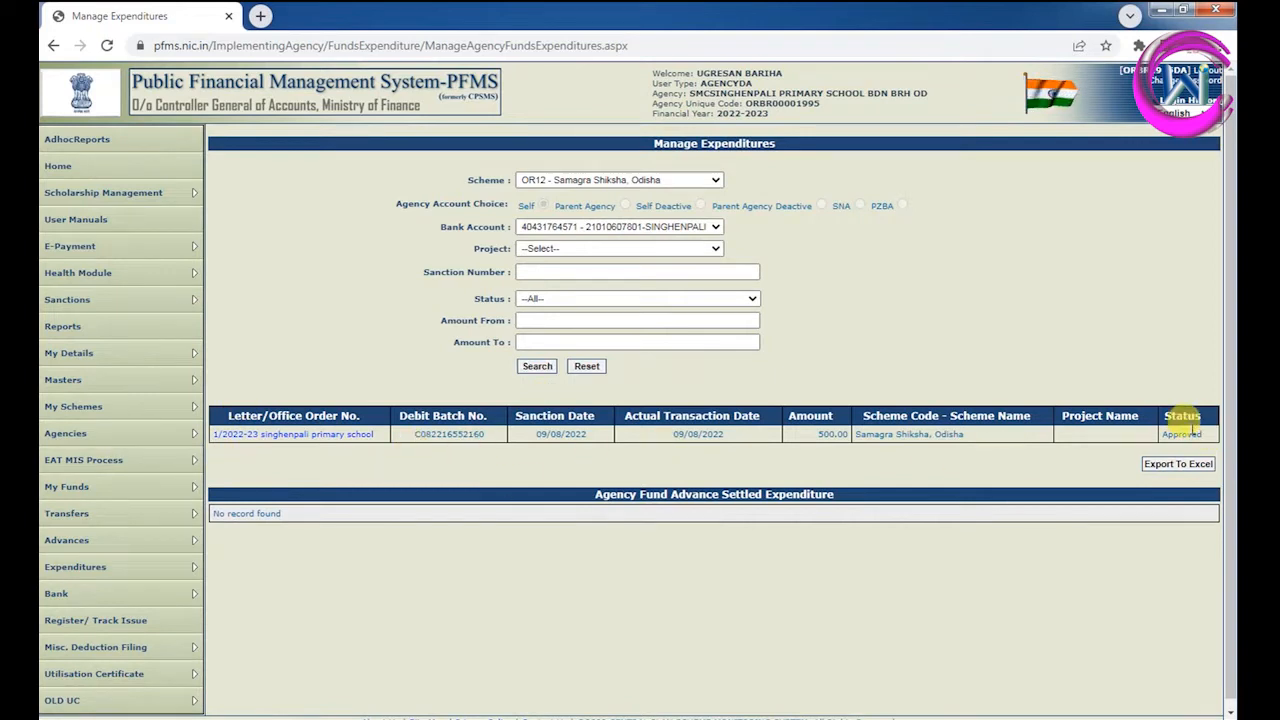
drag(1160, 443, 1212, 436)
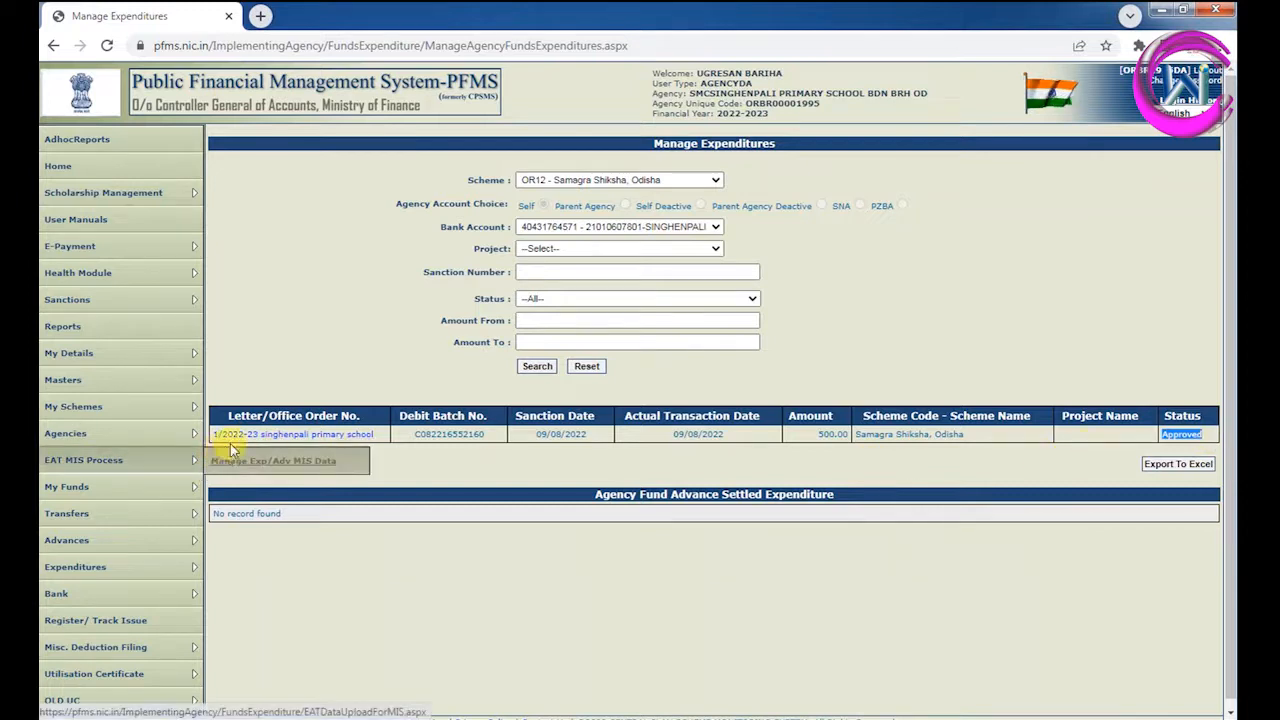
click(232, 435)
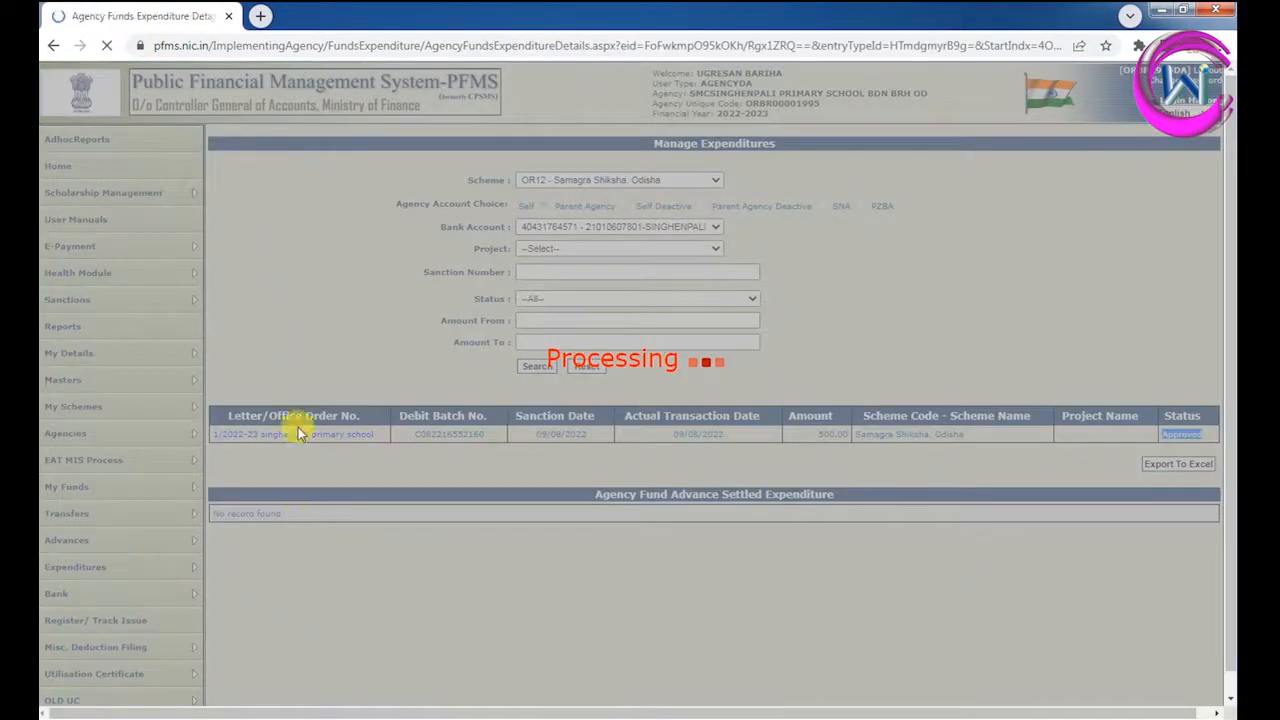